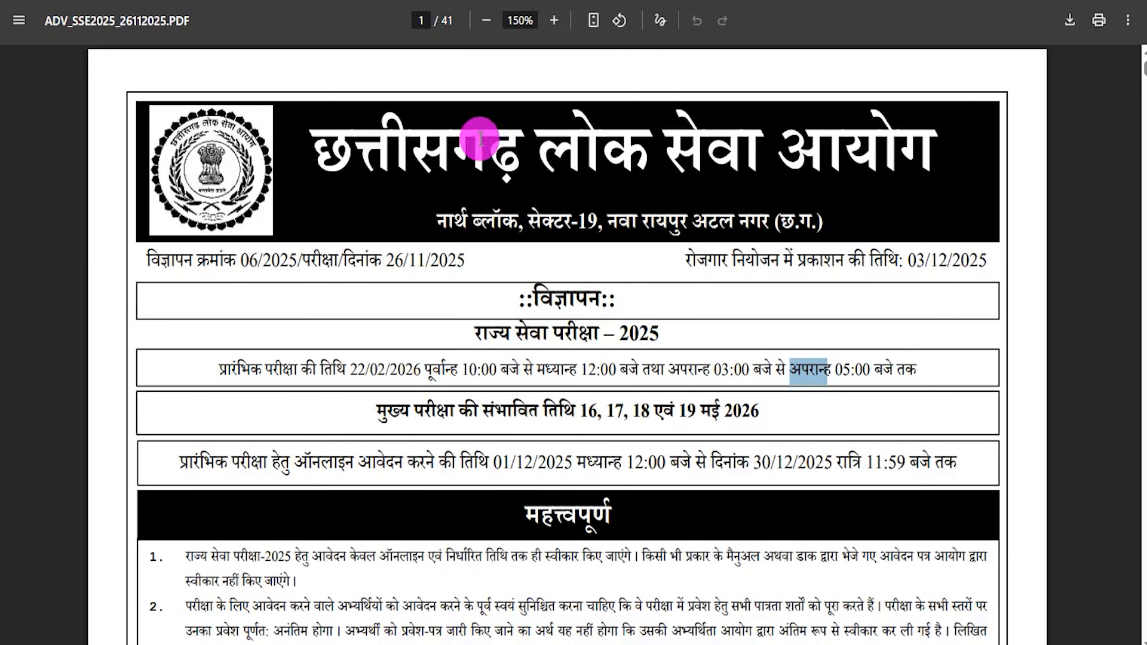
Step: Highlight the exam title, preliminary and main exam dates, and online application period on the notification PDF's first page
left_click_drag(493, 336, 654, 334)
left_click_drag(272, 371, 597, 369)
left_click_drag(437, 409, 683, 408)
double_click(550, 460)
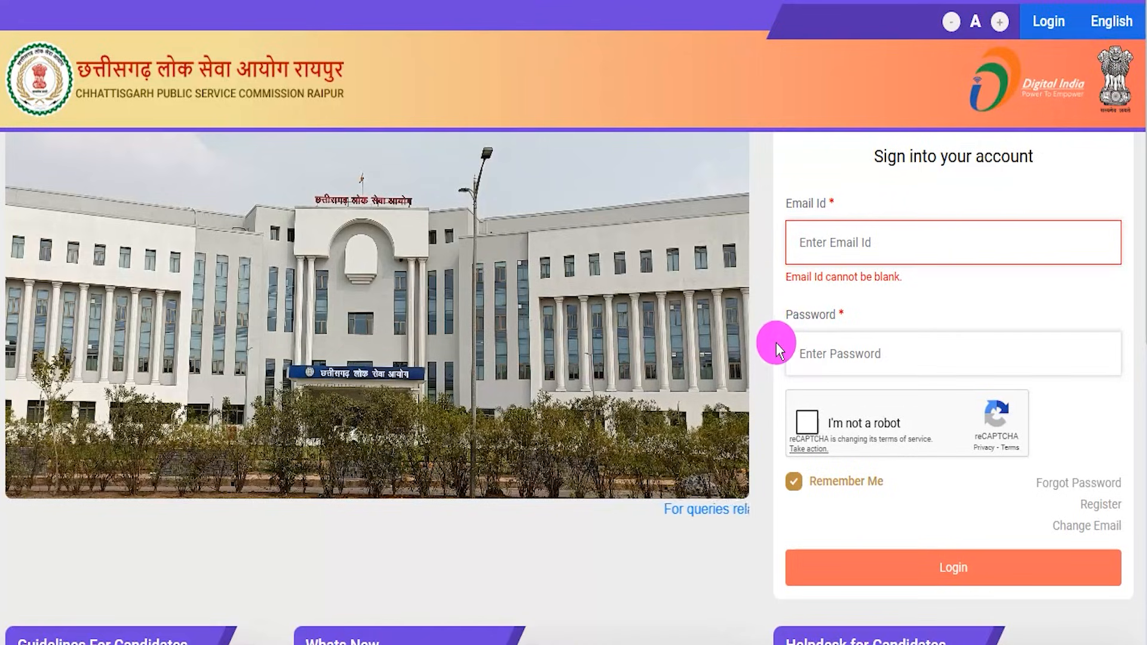
Step: Look over the commission's sign-in page and the fields of the candidate registration form
scroll(774, 342, "down", 7)
scroll(774, 343, "up", 7)
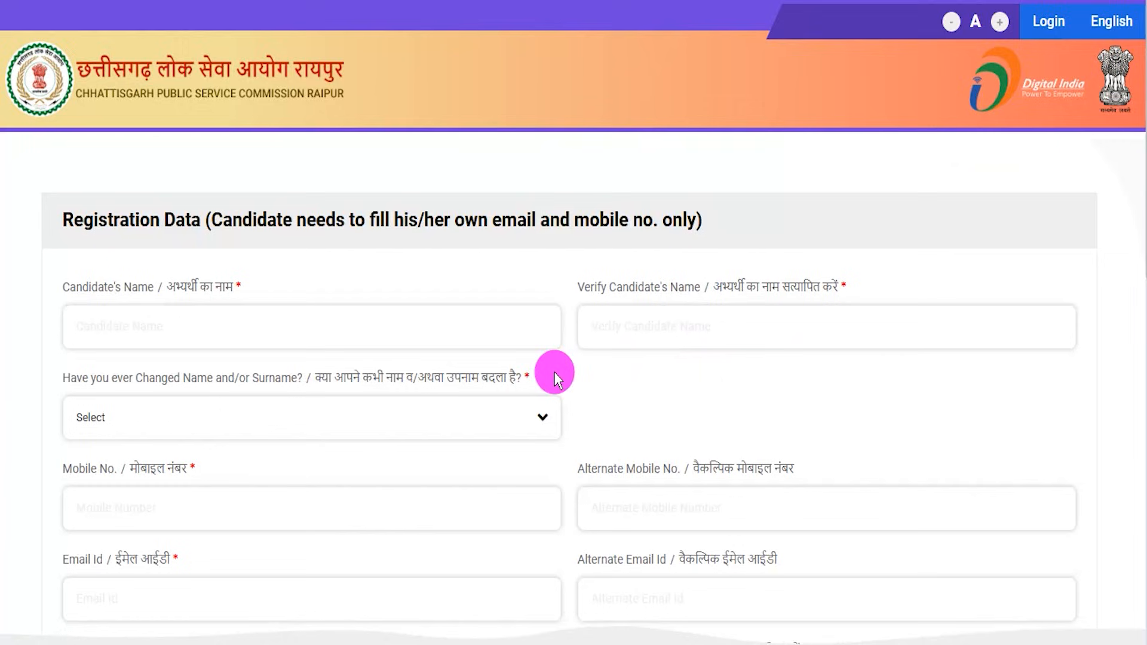
scroll(552, 373, "down", 8)
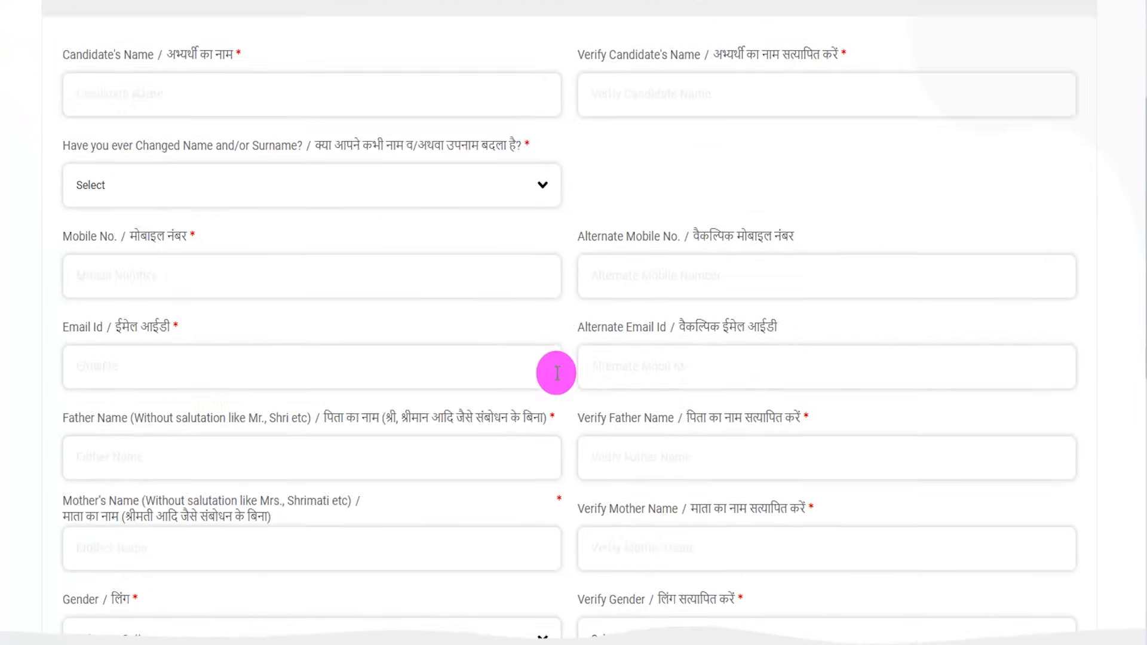
scroll(562, 377, "down", 4)
scroll(561, 376, "up", 10)
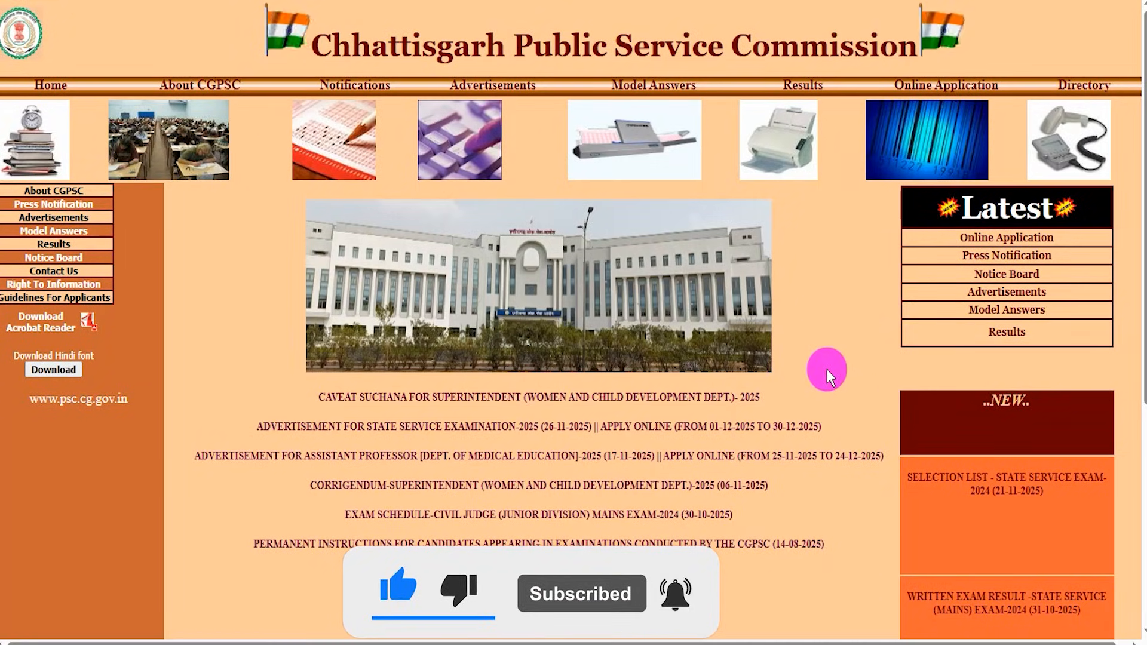
Step: Look over the Chhattisgarh Public Service Commission home page, including its advertisement list and news column
scroll(830, 305, "down", 5)
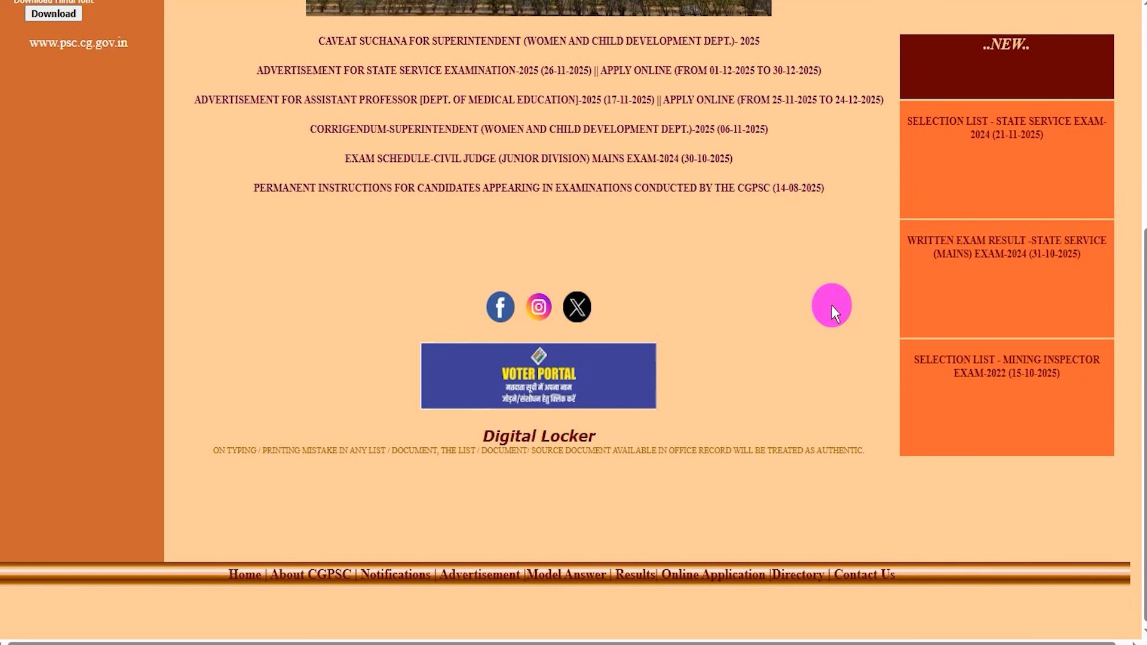
scroll(832, 306, "up", 5)
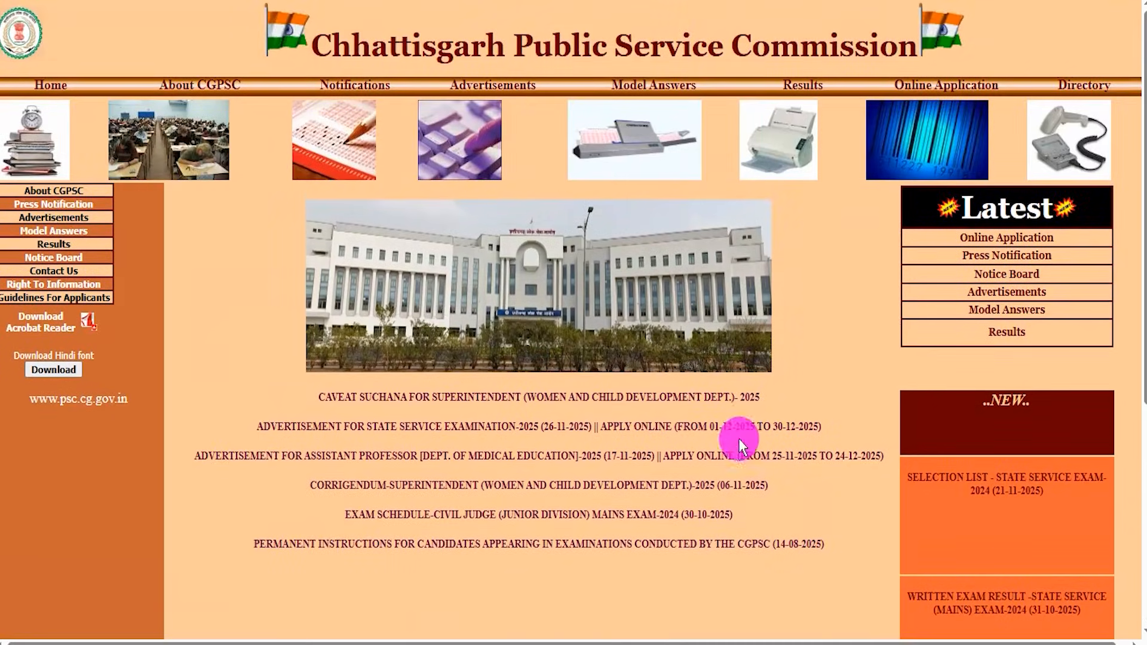
scroll(829, 396, "down", 5)
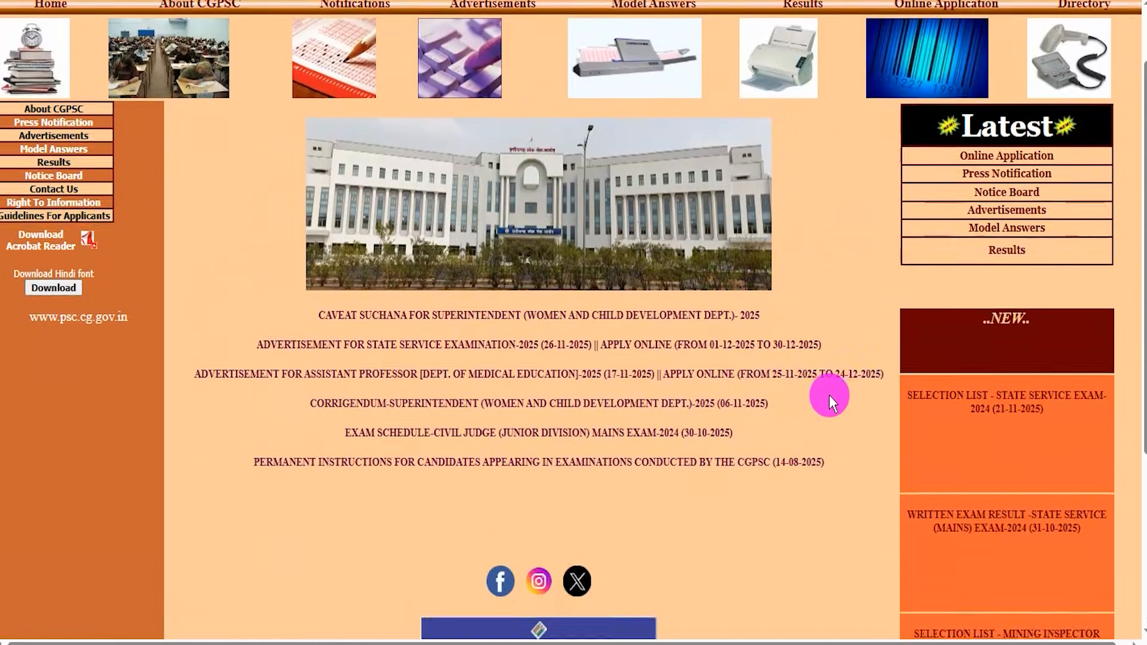
scroll(829, 395, "up", 5)
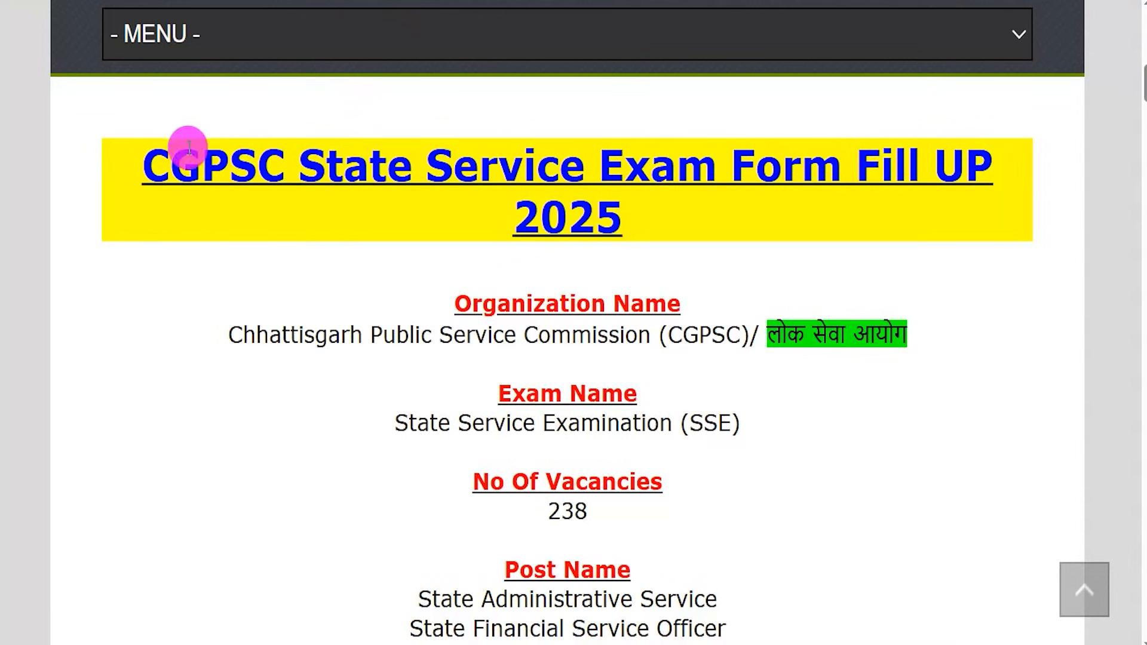
Step: On the CGPSC State Service Exam article, highlight the title, organization name, exam name and number of vacancies
left_click_drag(171, 163, 589, 220)
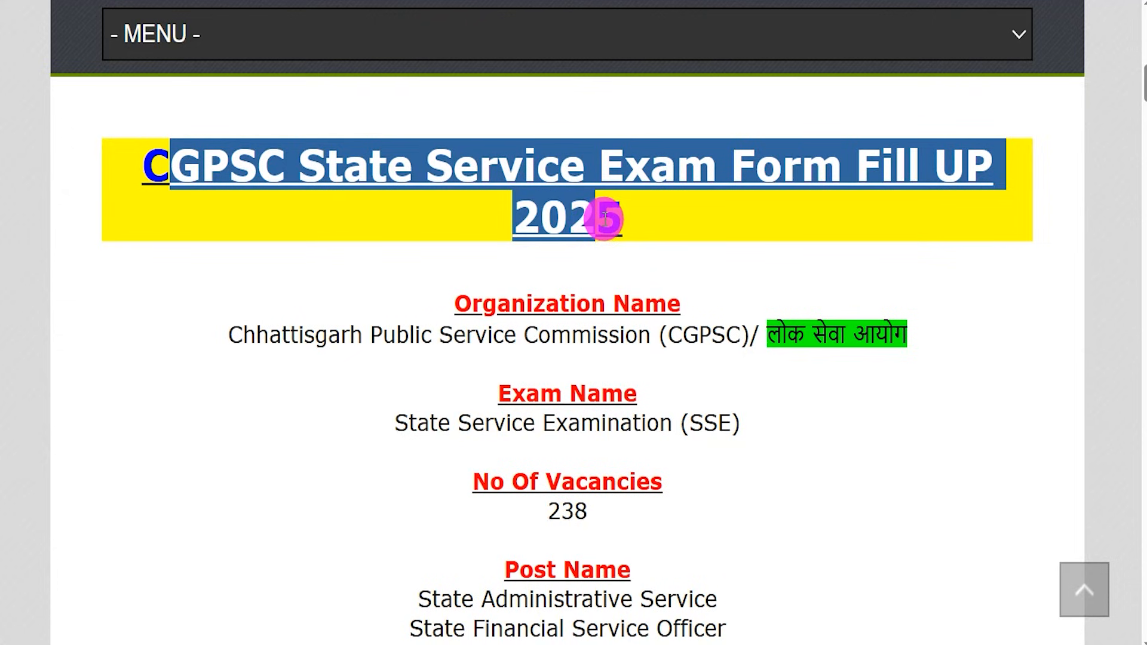
left_click_drag(270, 327, 860, 328)
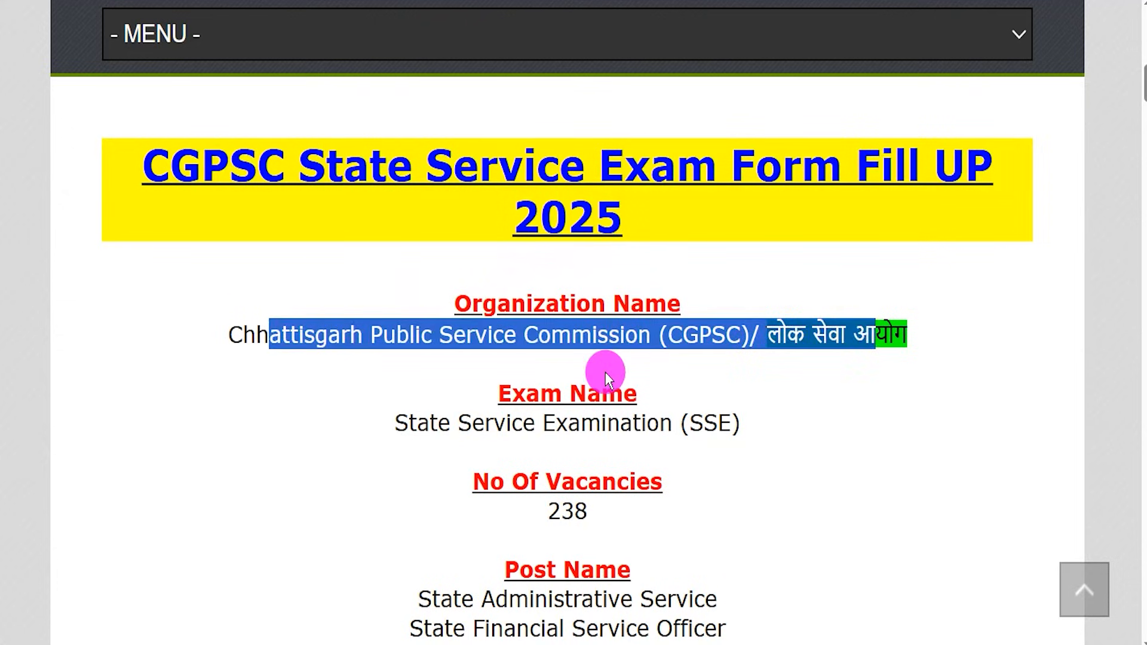
left_click_drag(416, 422, 718, 429)
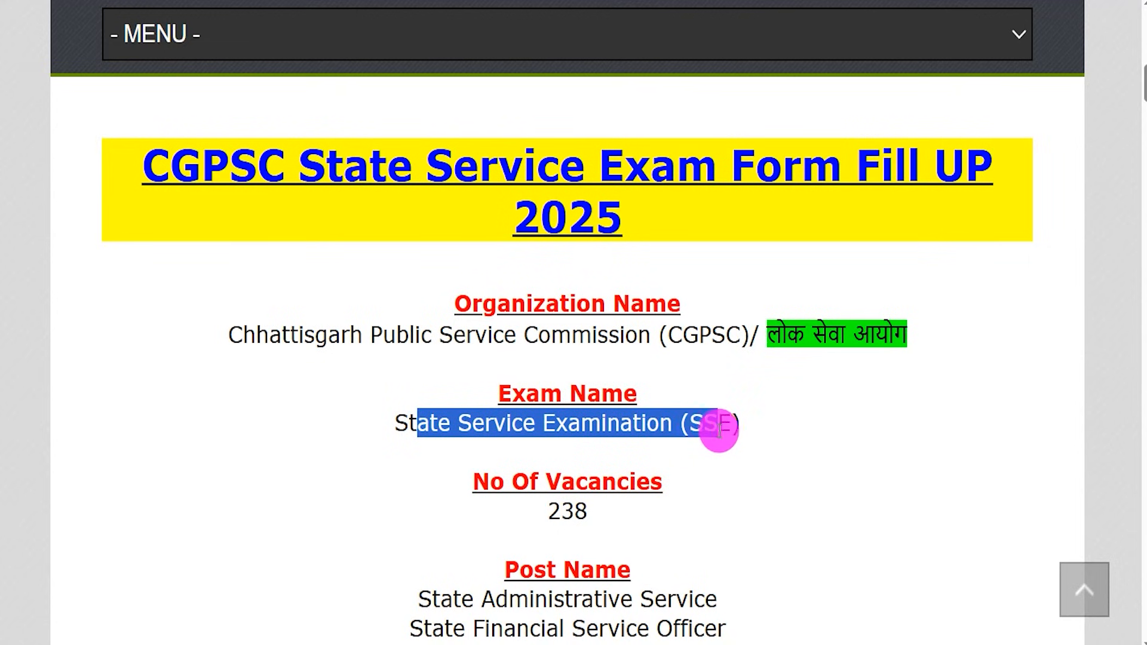
scroll(704, 412, "down", 1)
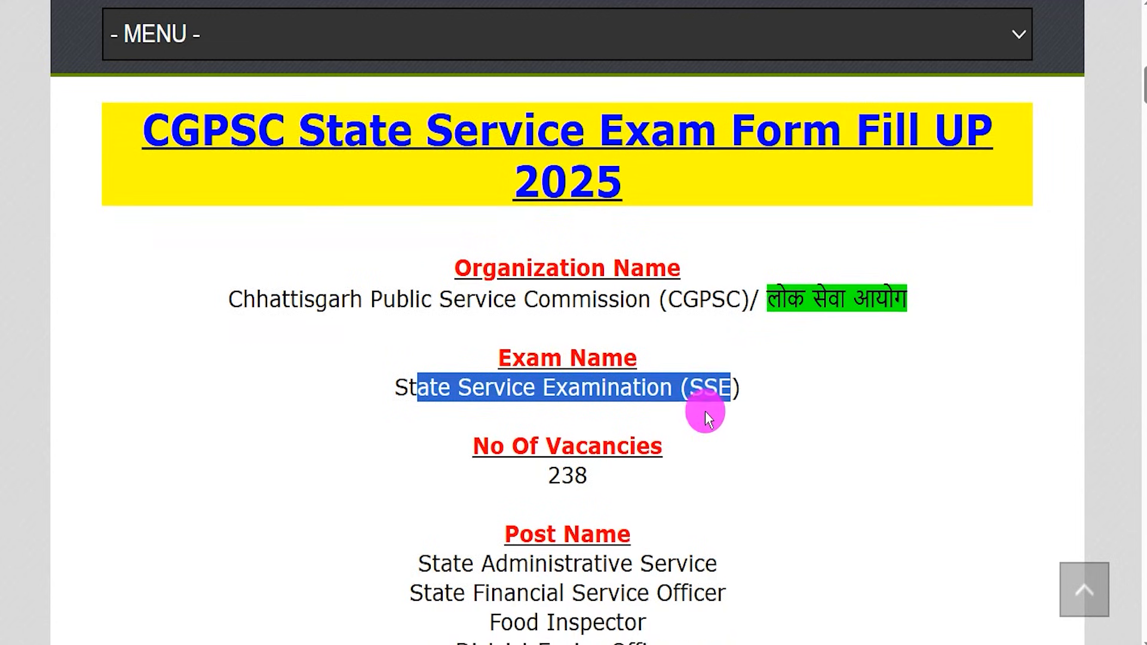
scroll(597, 405, "down", 1)
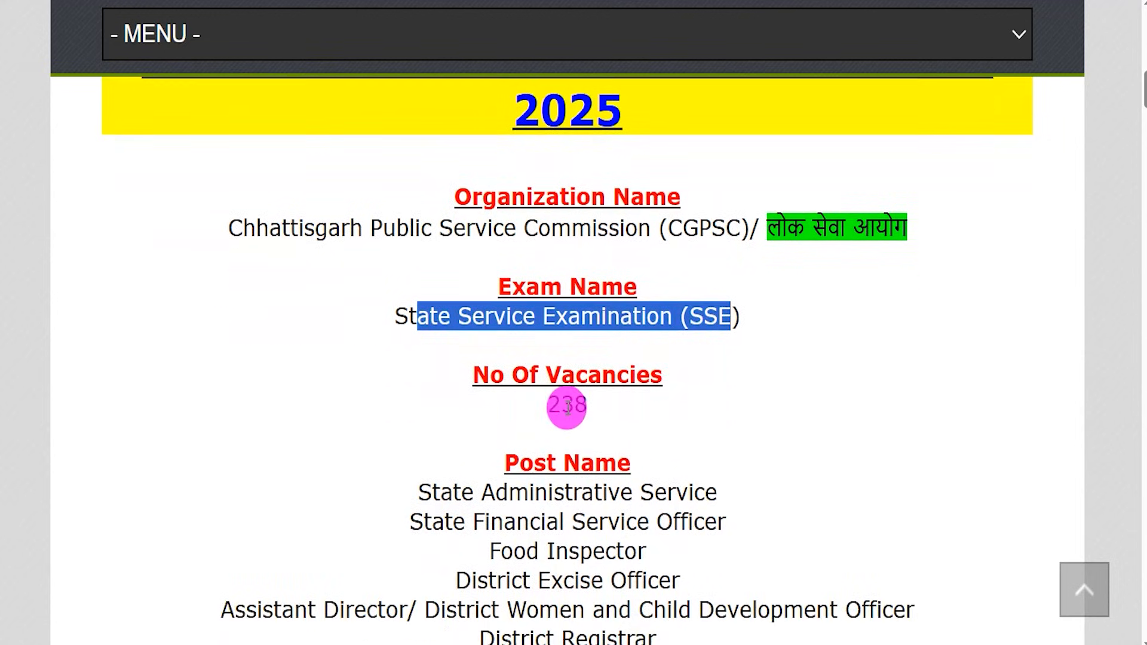
left_click_drag(551, 403, 583, 400)
Step: Highlight entries in the article's Post Name list, from State Administrative Service to District Excise Officer and Naib Tehsildar
scroll(583, 400, "down", 3)
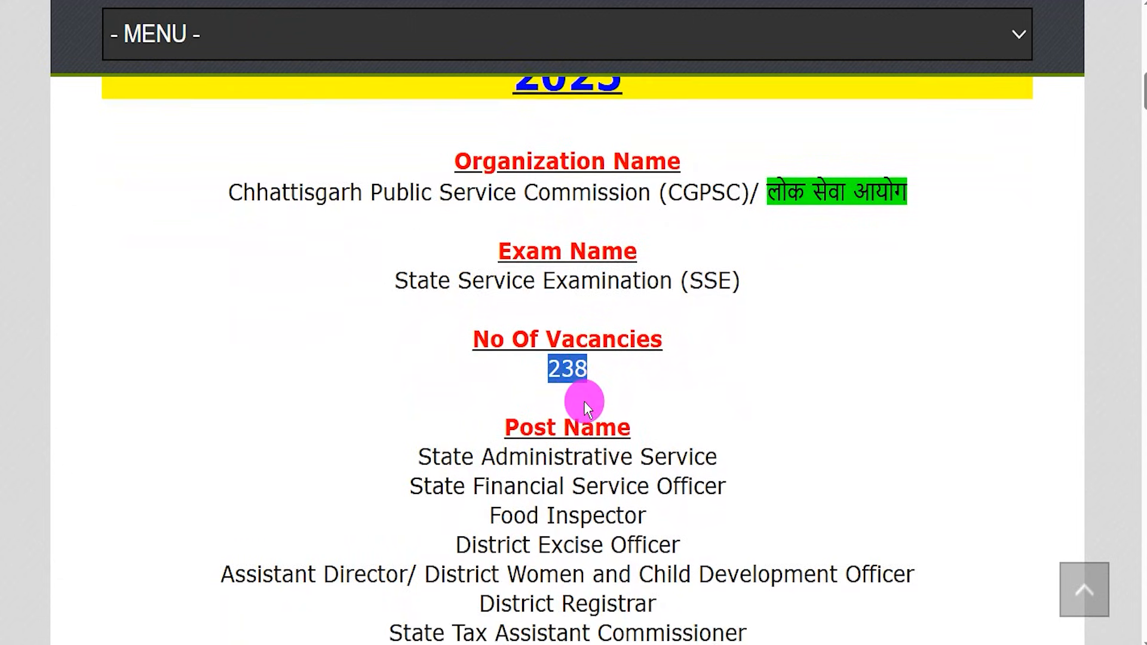
left_click_drag(534, 248, 571, 248)
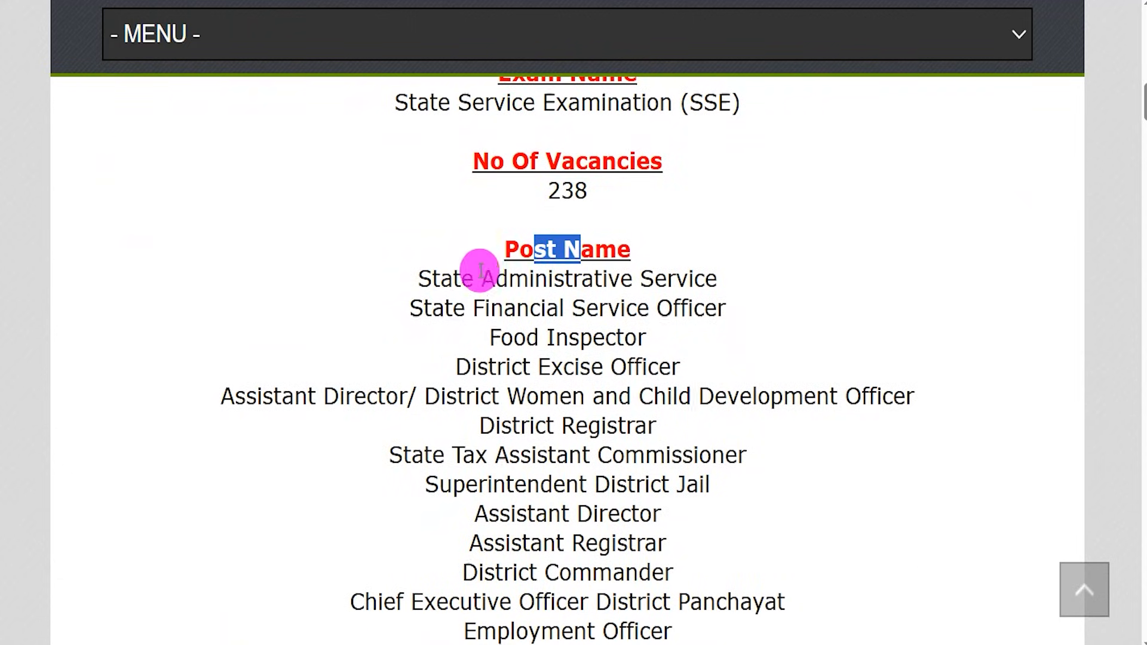
left_click_drag(433, 279, 687, 279)
left_click_drag(420, 308, 680, 308)
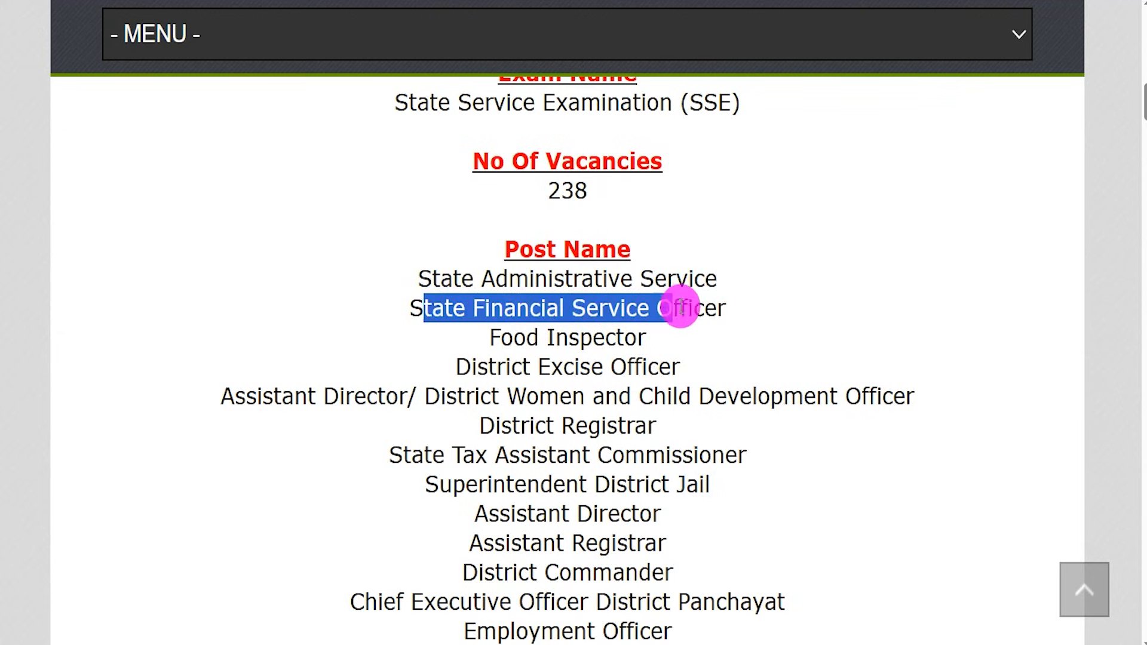
left_click_drag(497, 338, 642, 338)
left_click_drag(498, 366, 641, 360)
scroll(571, 461, "down", 5)
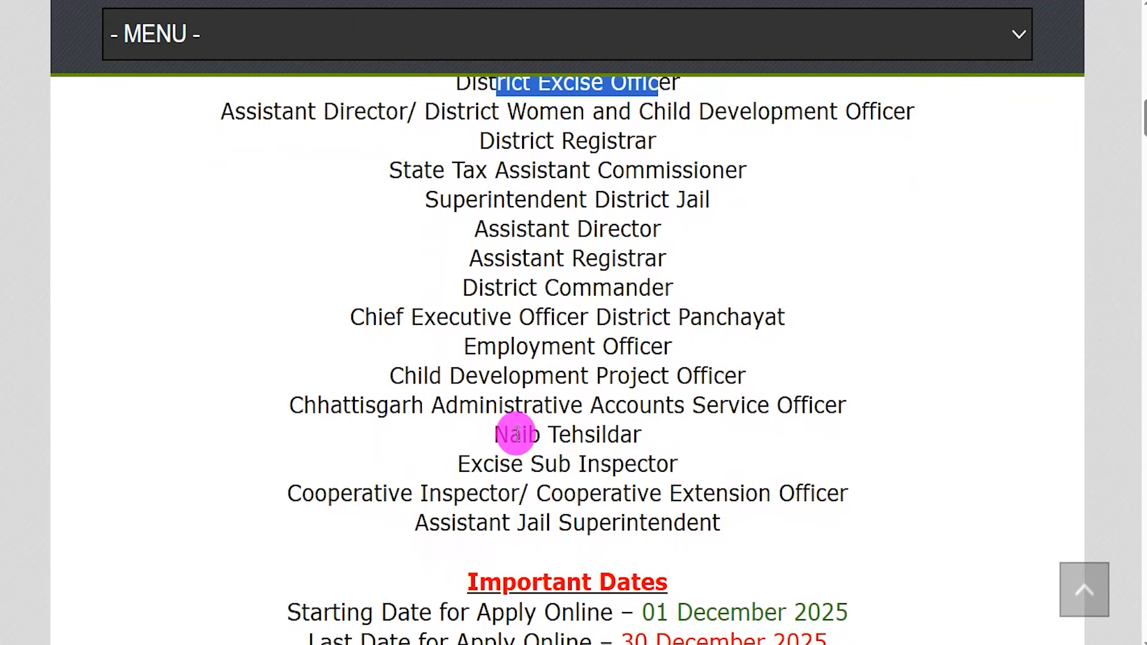
left_click_drag(516, 435, 592, 434)
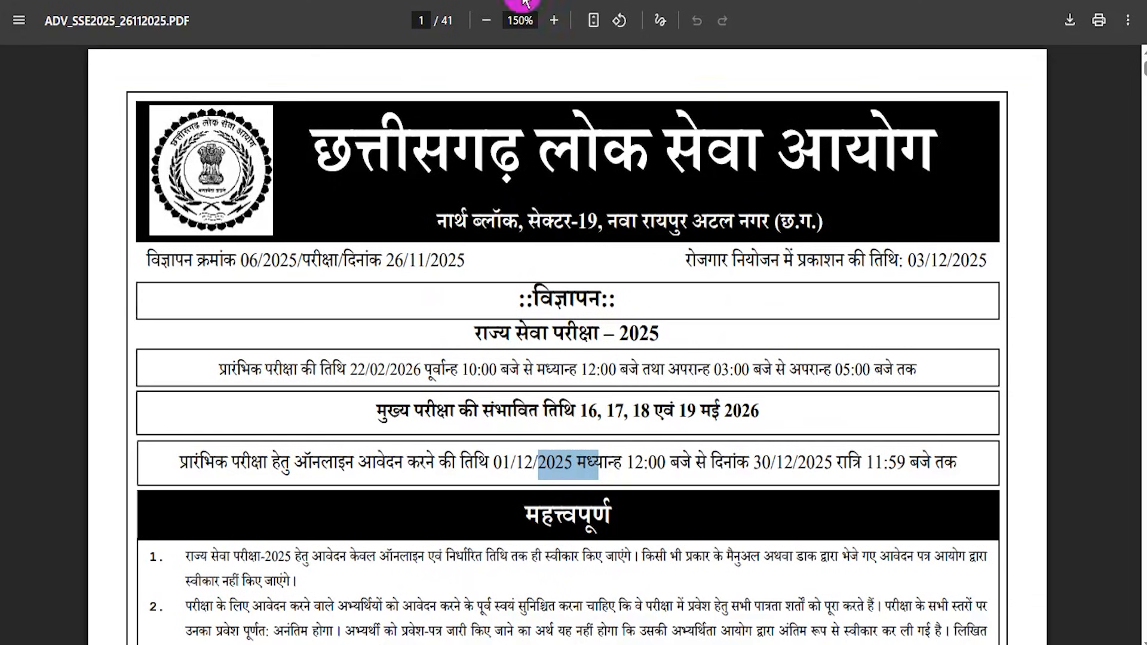
Step: Switch to the notification PDF and examine the post-wise vacancy table on page 2
scroll(526, 392, "down", 15)
scroll(532, 387, "down", 8)
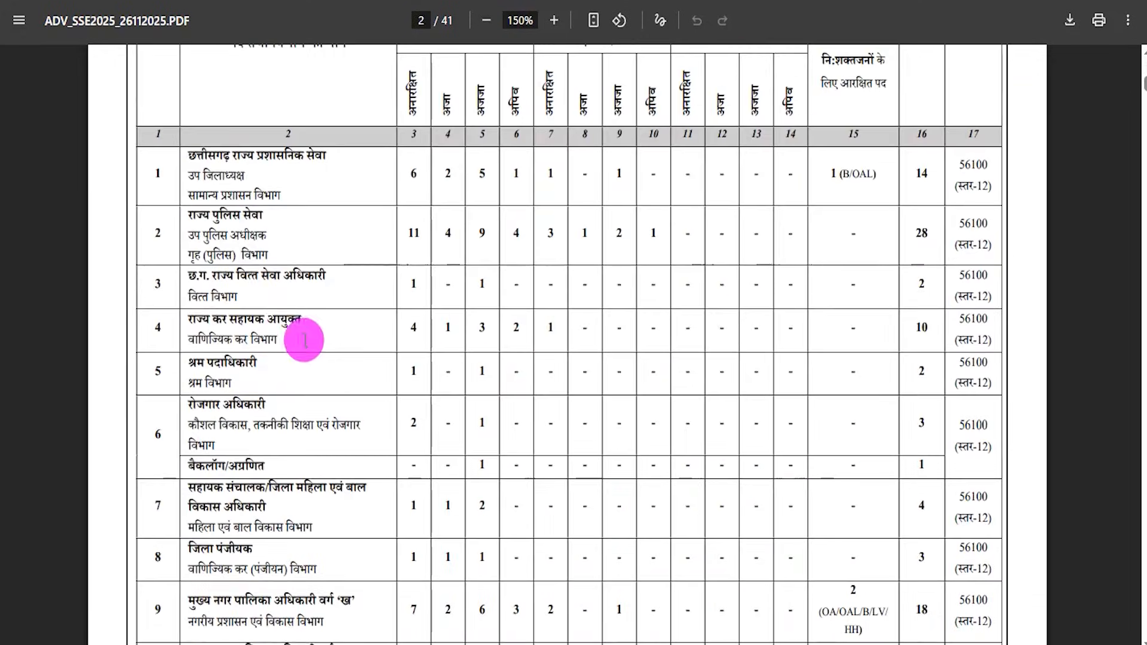
left_click_drag(230, 320, 265, 324)
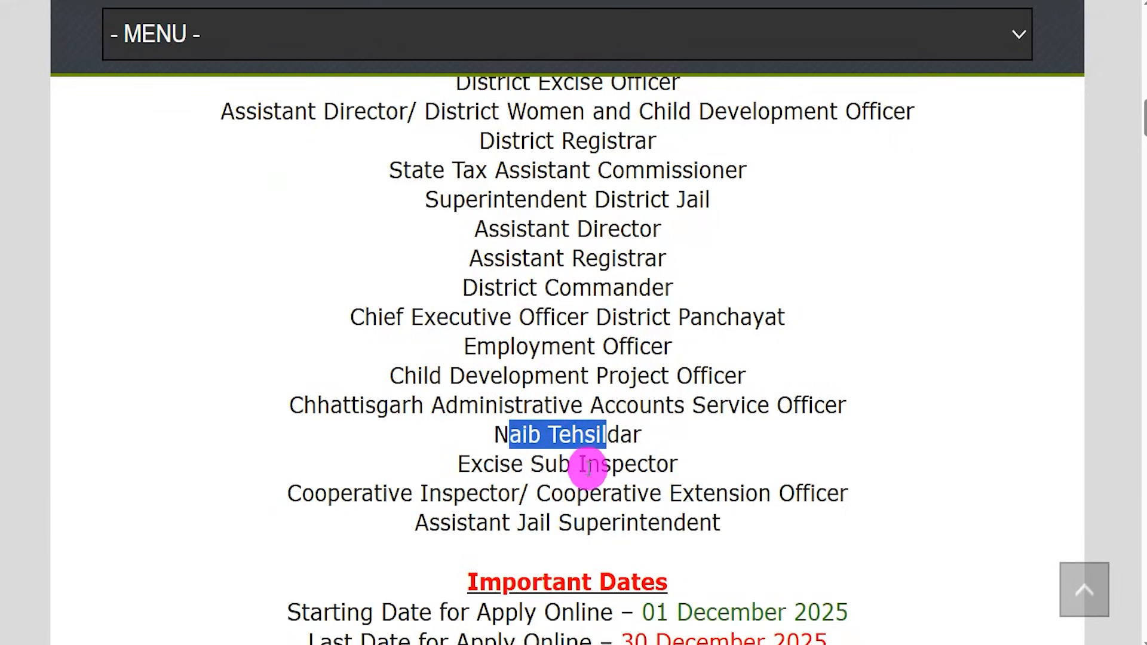
Step: Back in the article, highlight the application start, application end, fee payment, preliminary exam and main exam dates
scroll(526, 538, "down", 2)
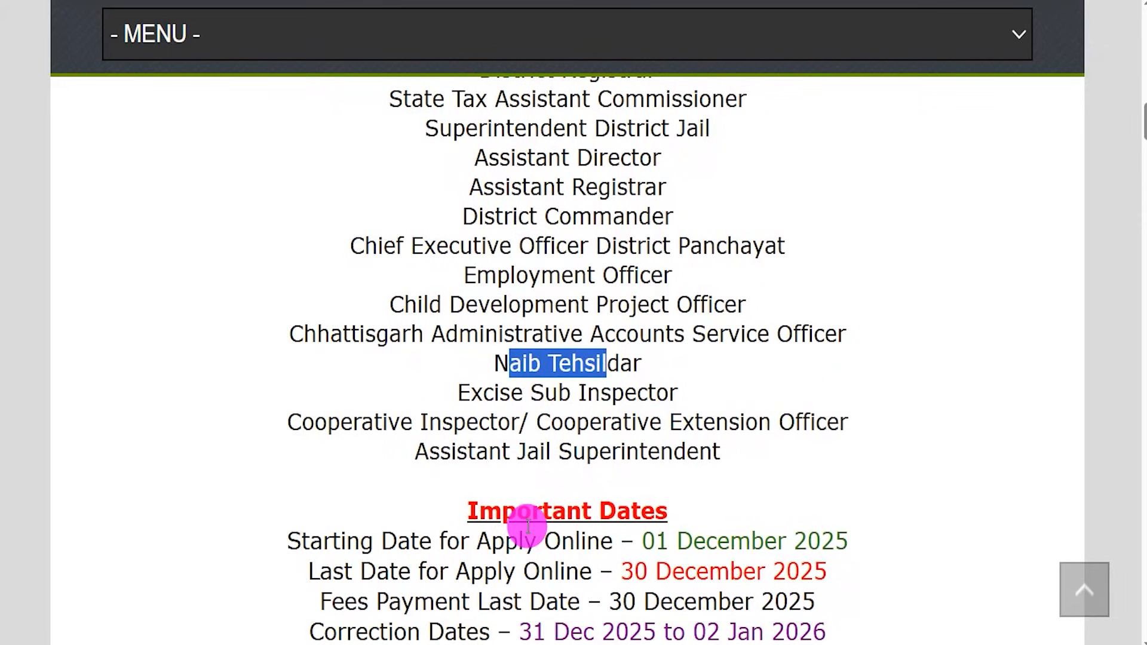
left_click_drag(644, 434, 811, 432)
left_click_drag(632, 465, 760, 463)
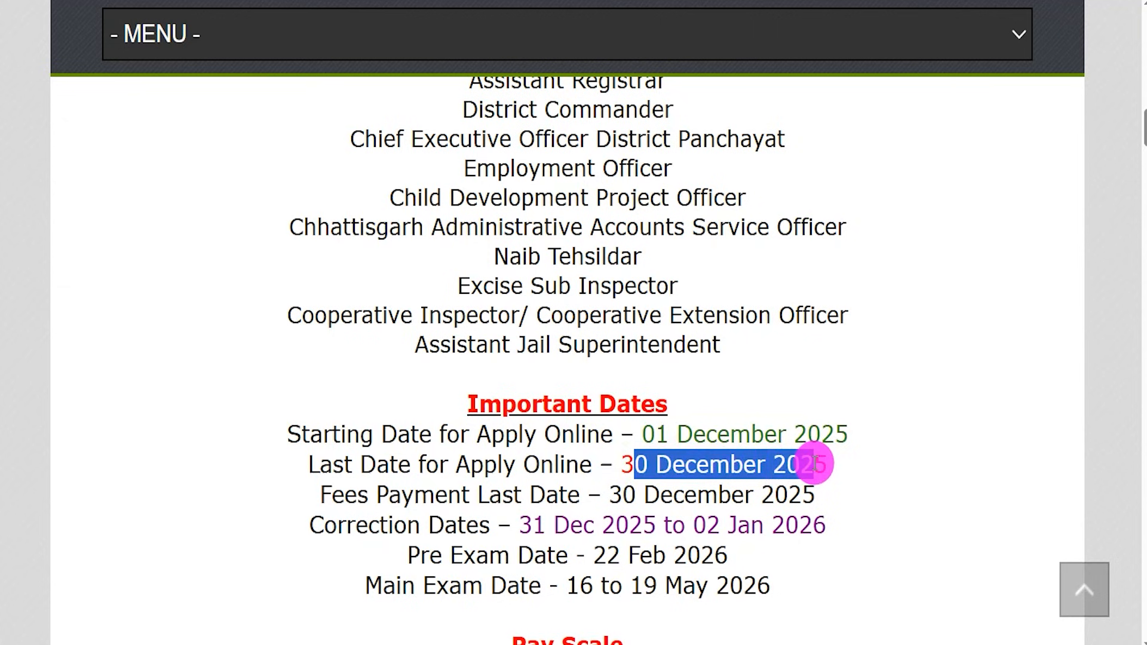
scroll(815, 464, "down", 1)
scroll(806, 461, "down", 3)
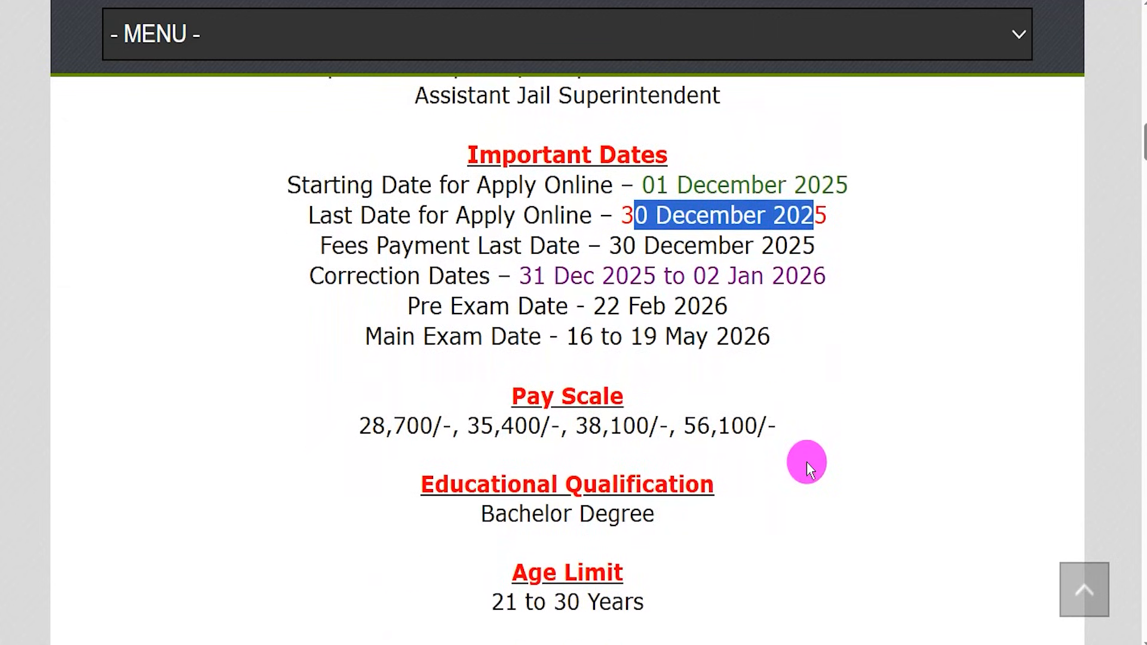
left_click_drag(610, 247, 774, 245)
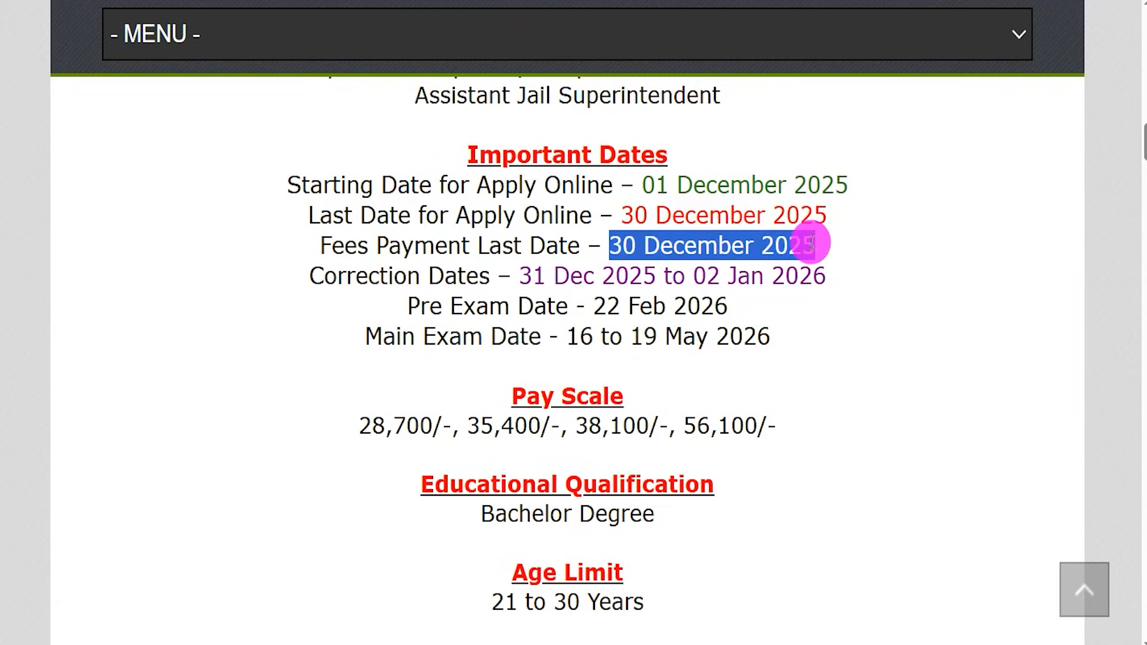
left_click_drag(605, 305, 712, 306)
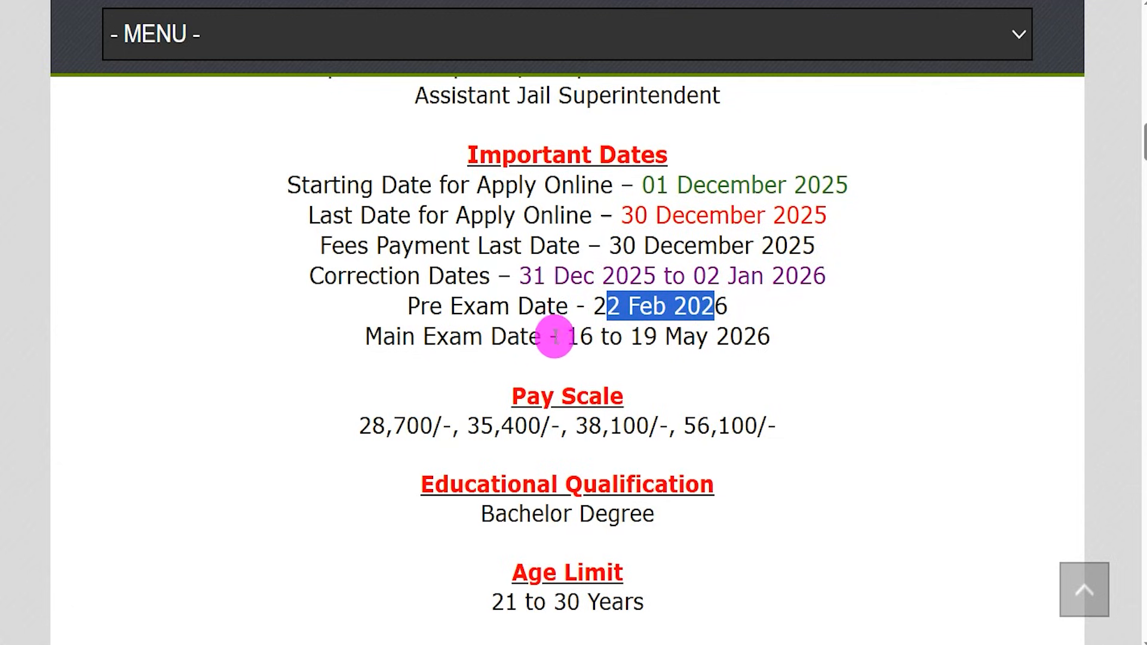
left_click_drag(571, 336, 742, 337)
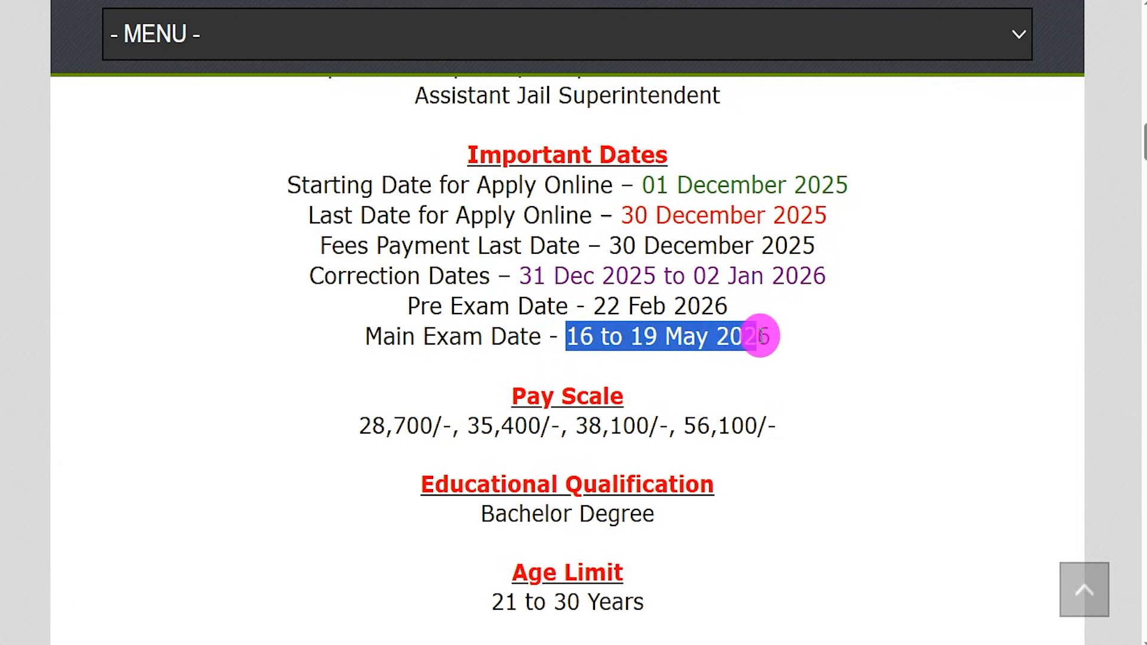
Step: Highlight the article's pay scale, educational qualification and age limit
left_click_drag(386, 425, 713, 427)
scroll(657, 447, "down", 1)
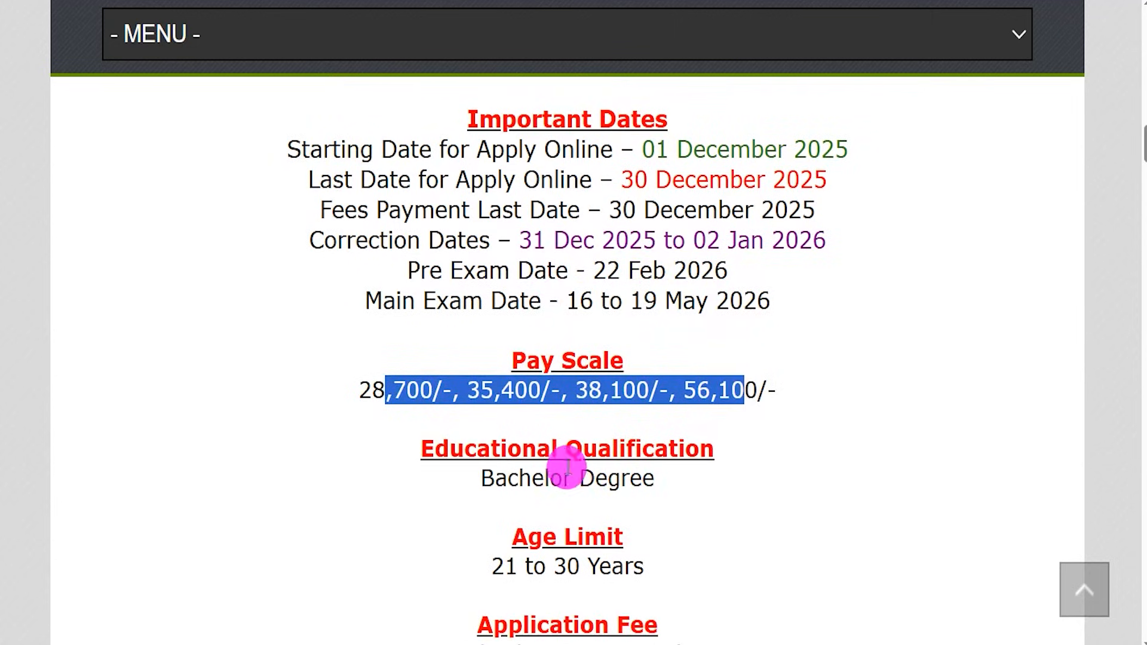
left_click_drag(494, 478, 608, 477)
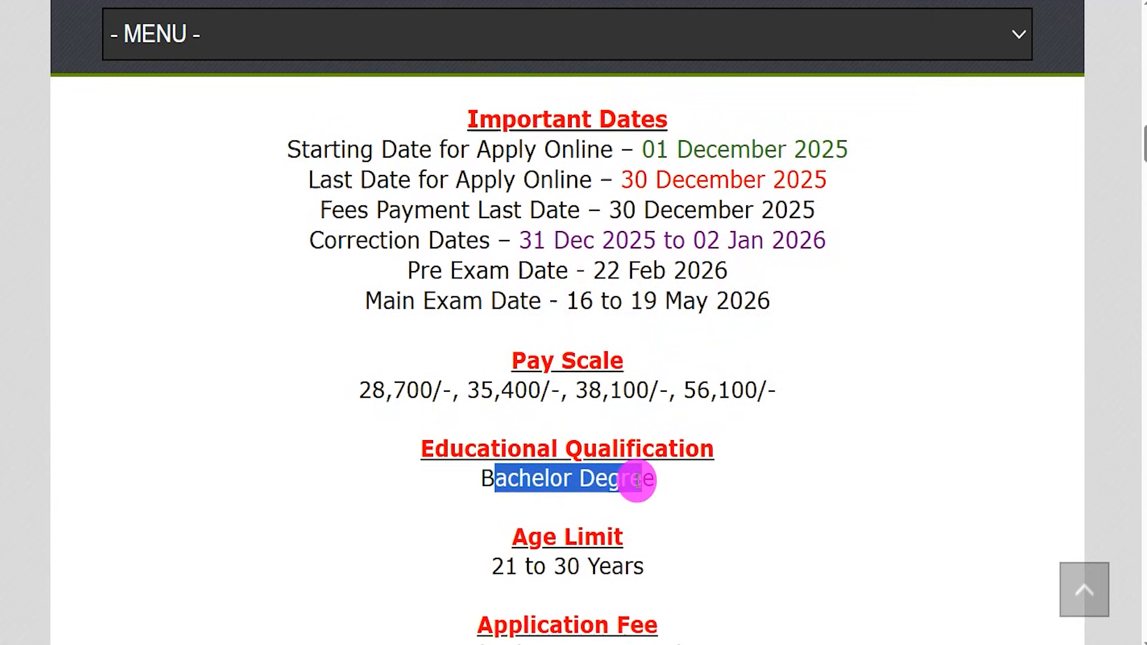
scroll(597, 472, "down", 2)
left_click_drag(504, 495, 623, 497)
Step: Highlight the Application Fee details for each category, the correction charge and the online payment mode
scroll(619, 496, "down", 4)
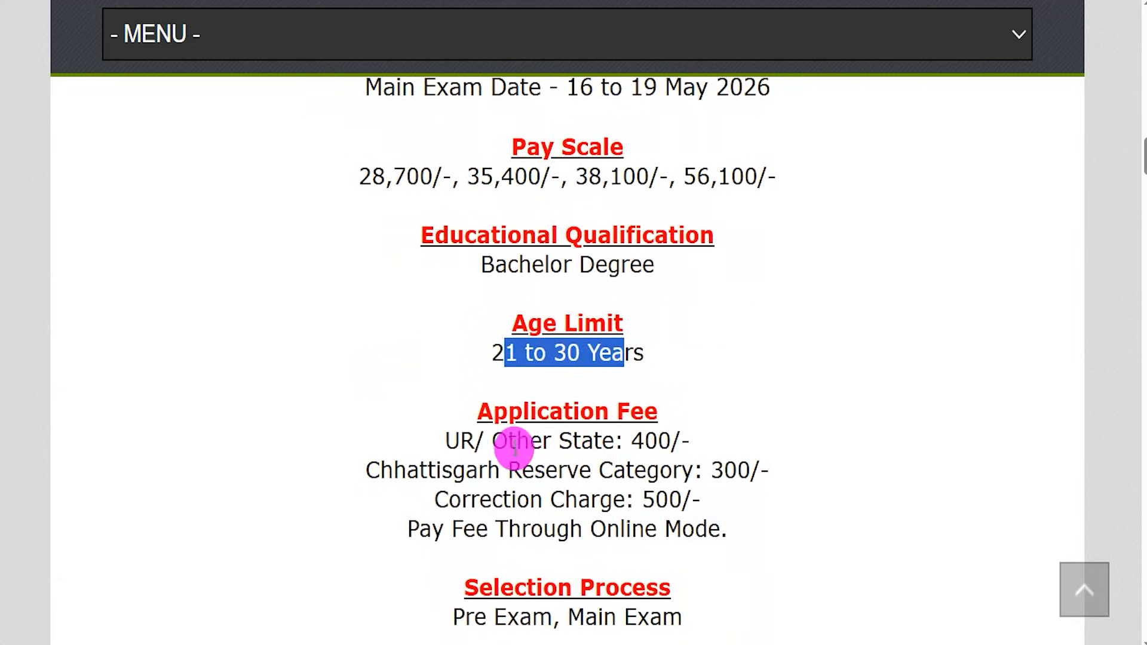
left_click_drag(464, 441, 504, 443)
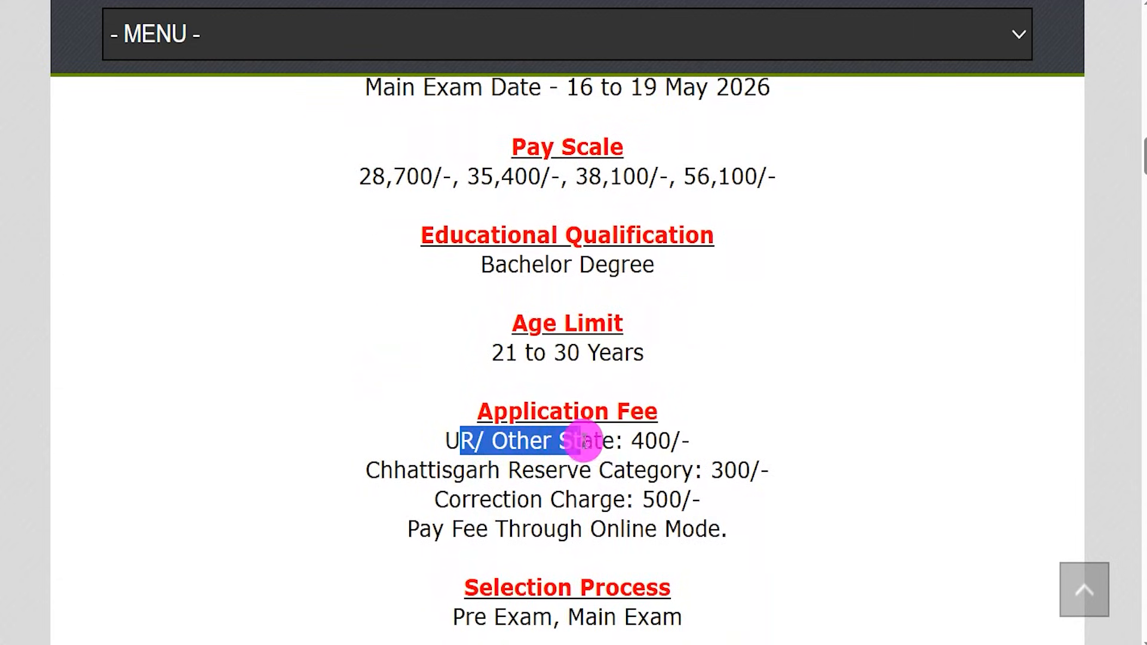
left_click_drag(632, 440, 673, 440)
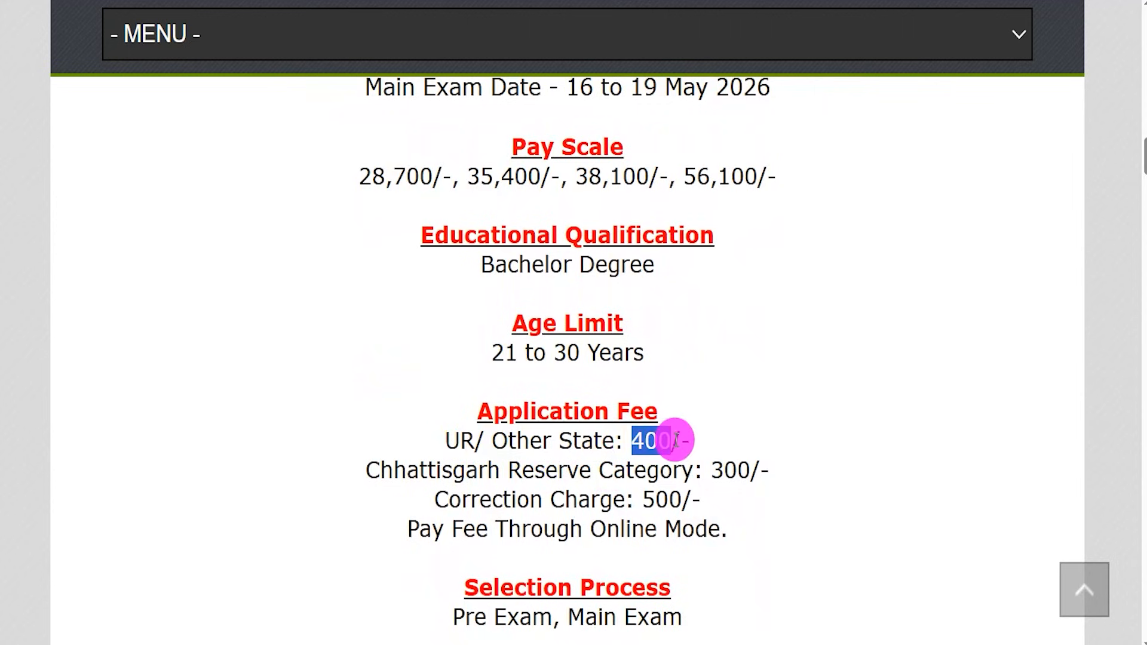
left_click_drag(394, 470, 691, 458)
left_click(716, 466)
left_click_drag(451, 500, 673, 495)
scroll(669, 484, "down", 1)
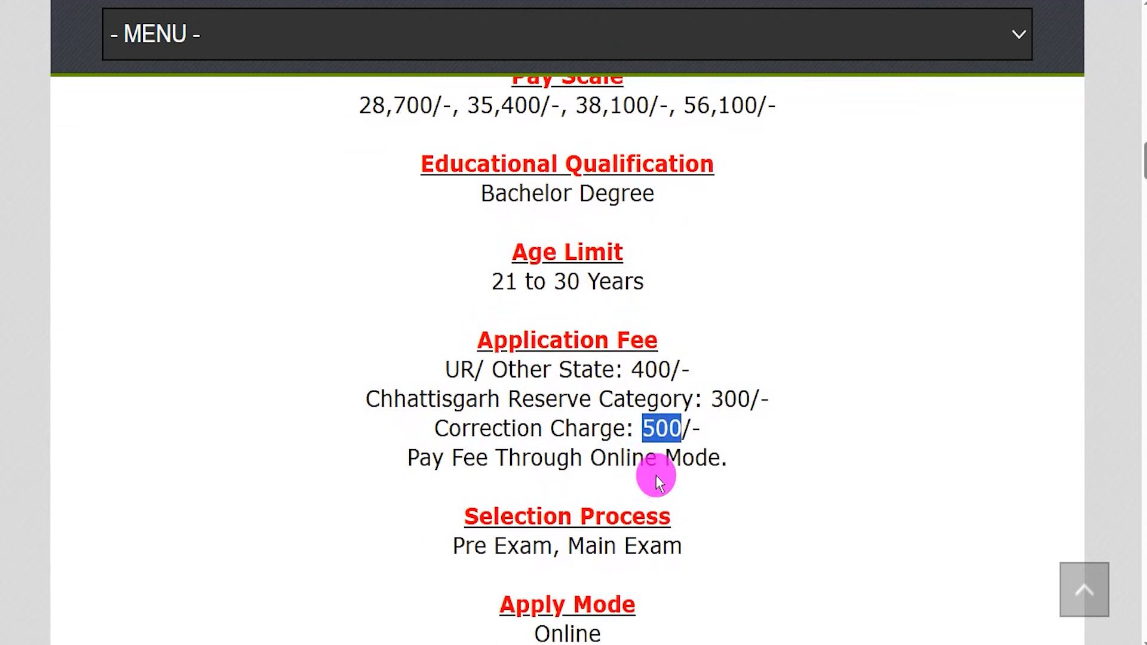
left_click_drag(509, 458, 681, 460)
Step: Review the article's selection process, apply mode and job location, and highlight the Official Notification Pdf link
scroll(680, 461, "down", 2)
left_click_drag(465, 439, 650, 439)
scroll(654, 438, "down", 1)
scroll(575, 434, "down", 1)
left_click_drag(595, 508, 675, 508)
left_click_drag(550, 420, 588, 420)
scroll(546, 460, "down", 3)
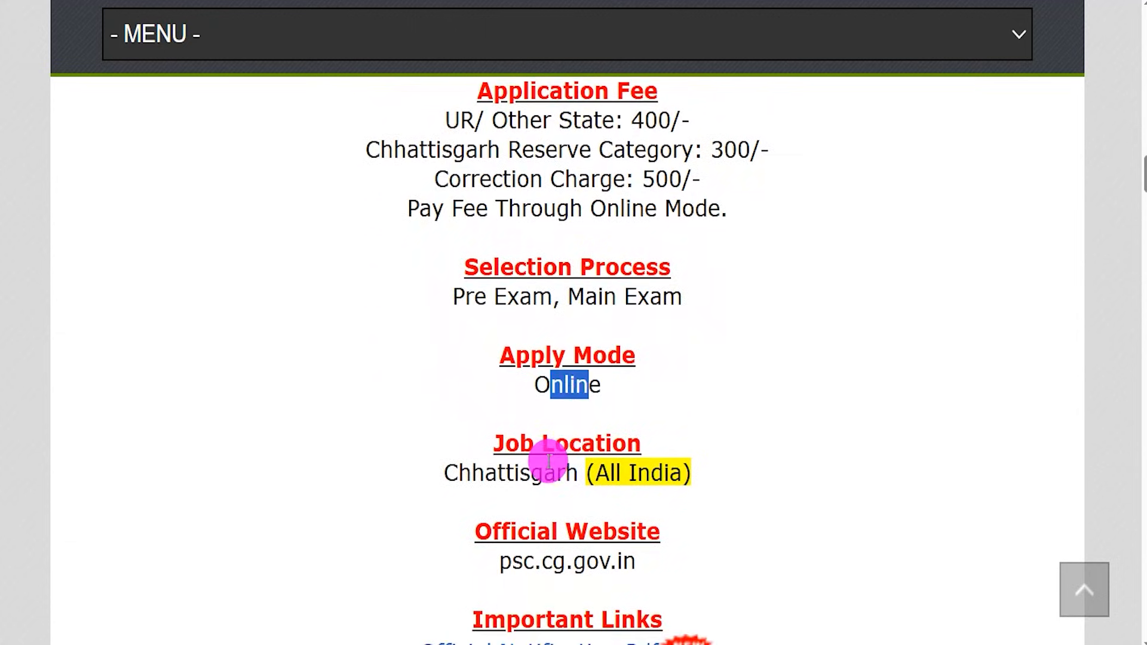
left_click_drag(484, 476, 659, 515)
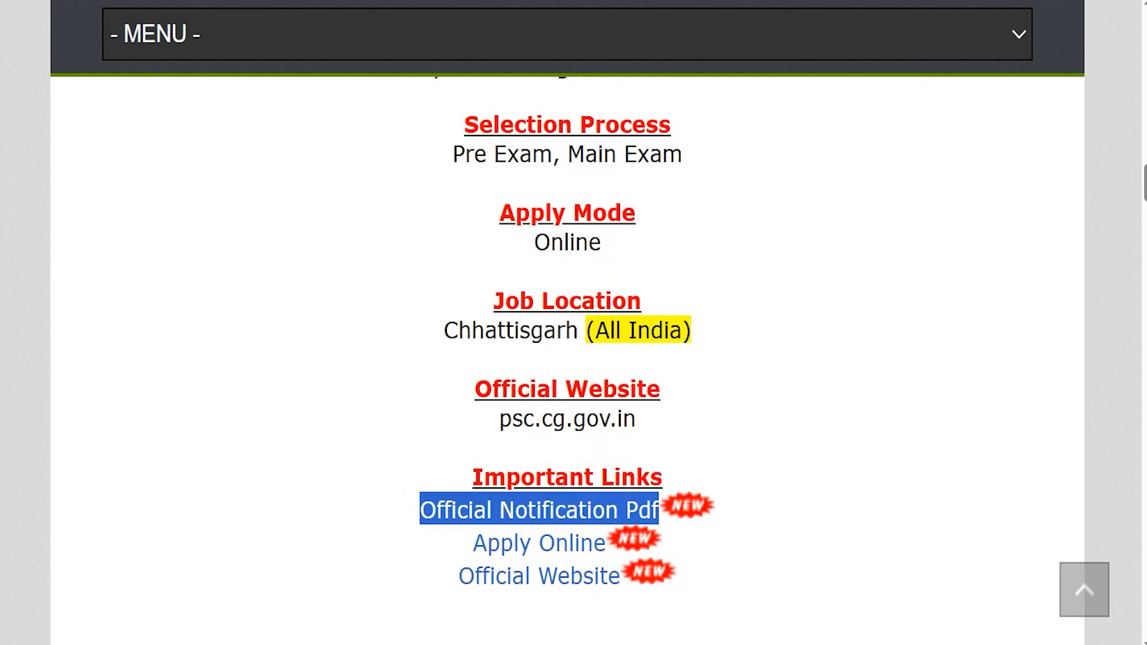
Step: Switch to the notification PDF and return to its first page
left_click(418, 2)
left_click(560, 265)
scroll(540, 306, "up", 15)
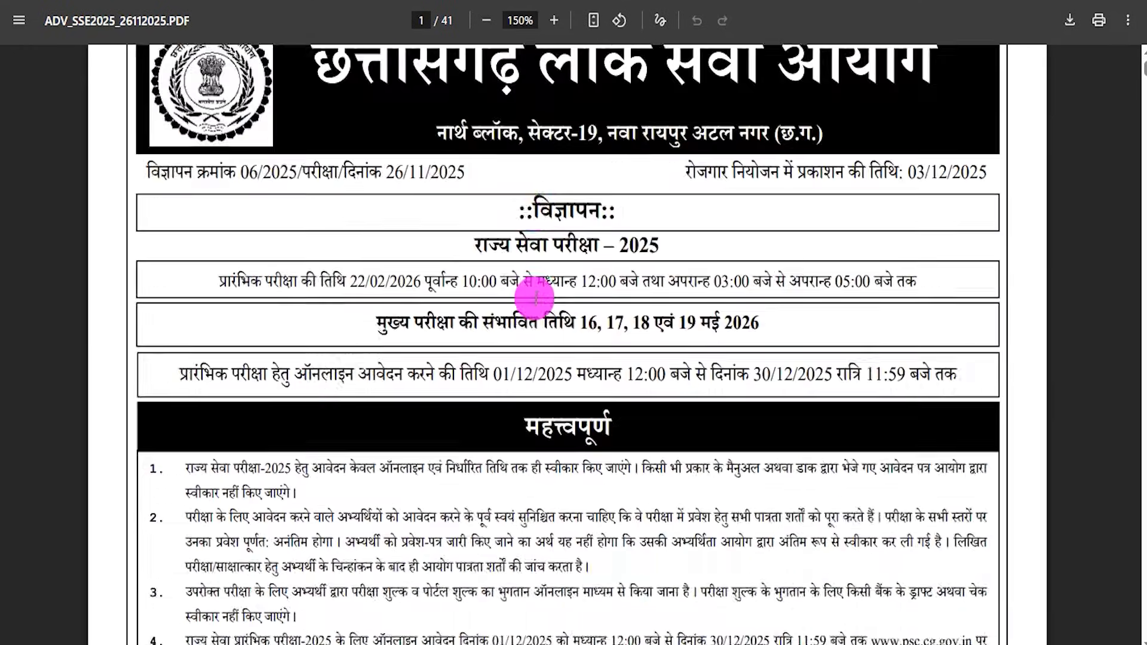
Step: Highlight the preliminary exam timing, main exam dates and online application dates on the notification's first page
left_click_drag(483, 333, 622, 326)
left_click_drag(443, 369, 522, 370)
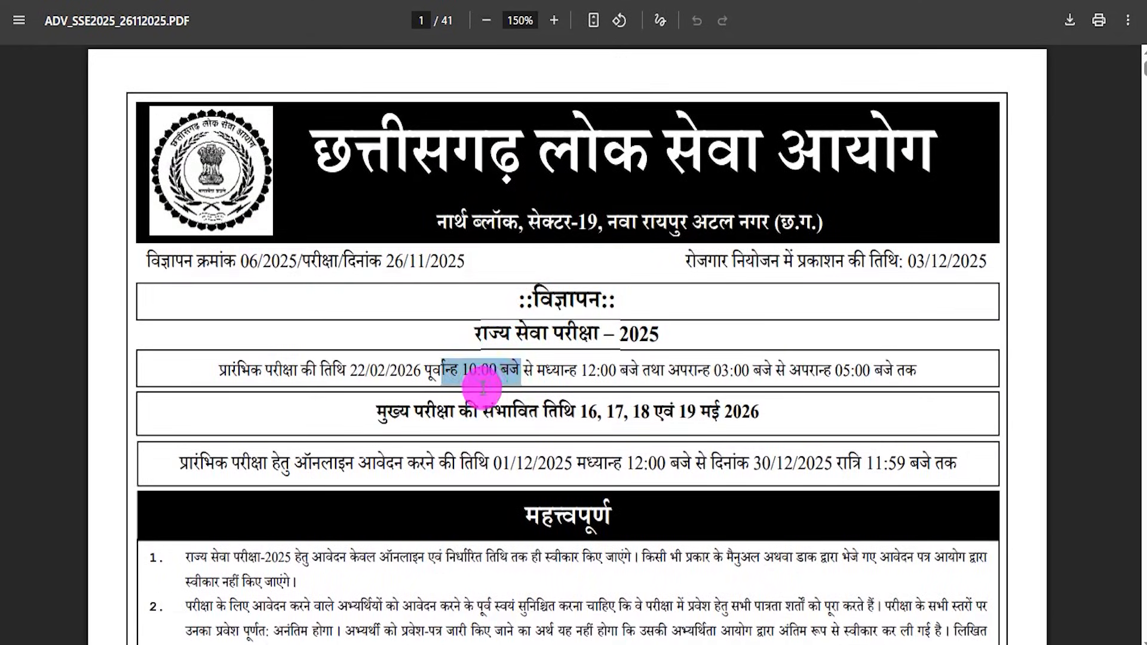
left_click_drag(467, 410, 512, 398)
left_click_drag(420, 465, 507, 451)
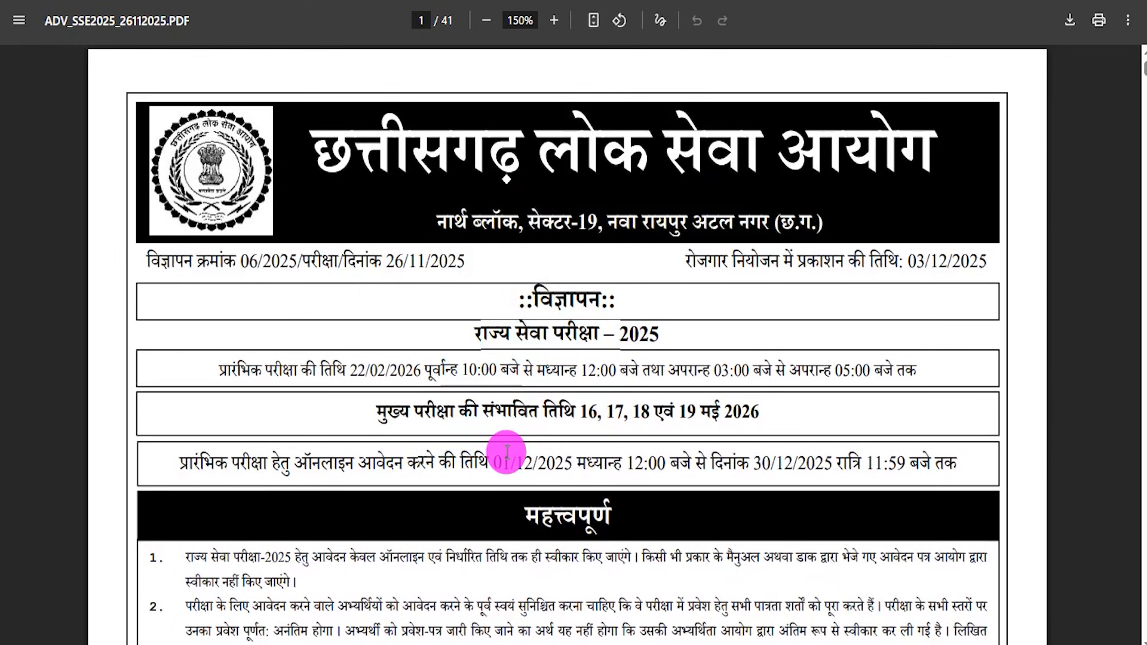
Step: Review the notification's important instructions and the post-wise vacancy table, highlighting the state administrative and police service rows
scroll(512, 454, "down", 15)
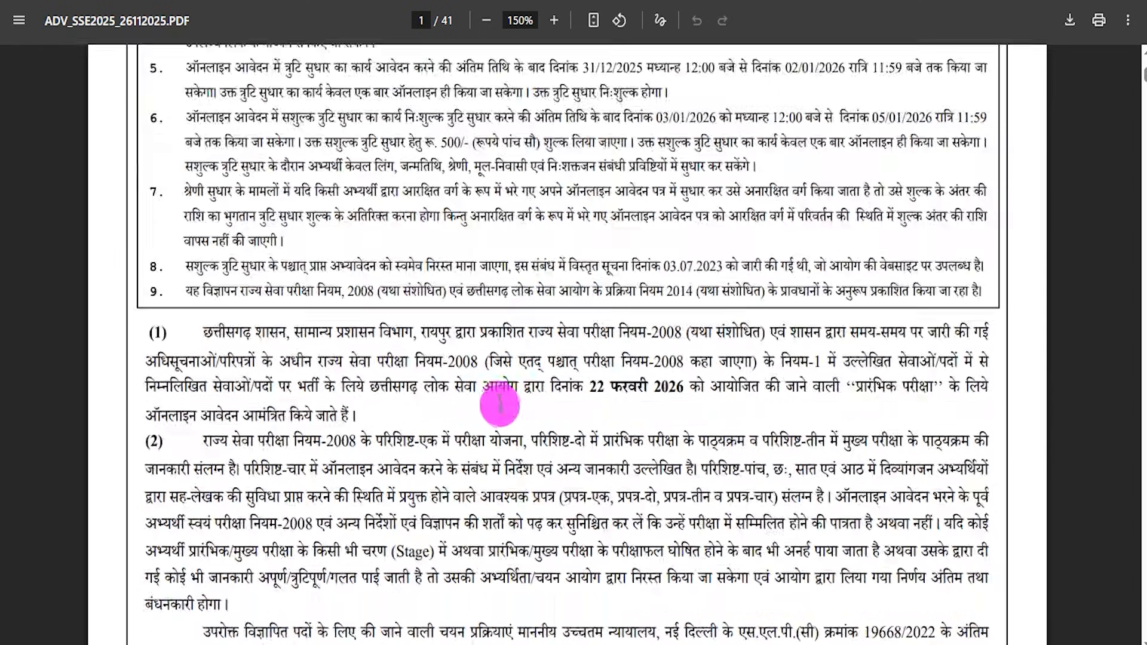
scroll(461, 373, "down", 7)
left_click_drag(246, 158, 316, 156)
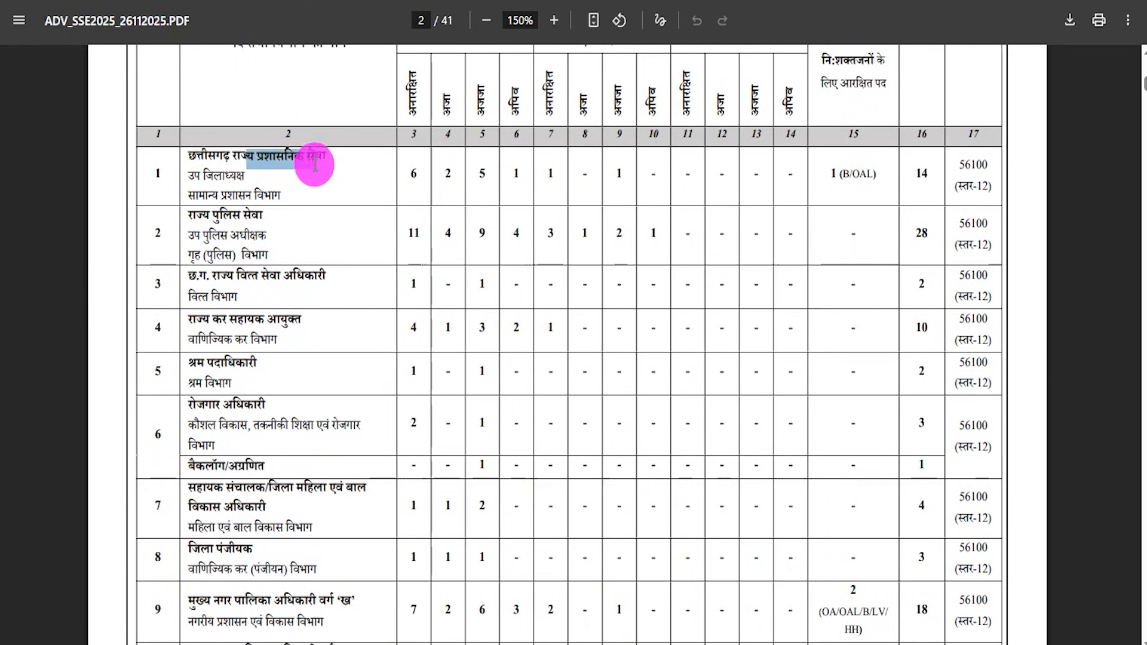
left_click_drag(241, 218, 265, 216)
left_click(474, 122)
scroll(568, 289, "down", 15)
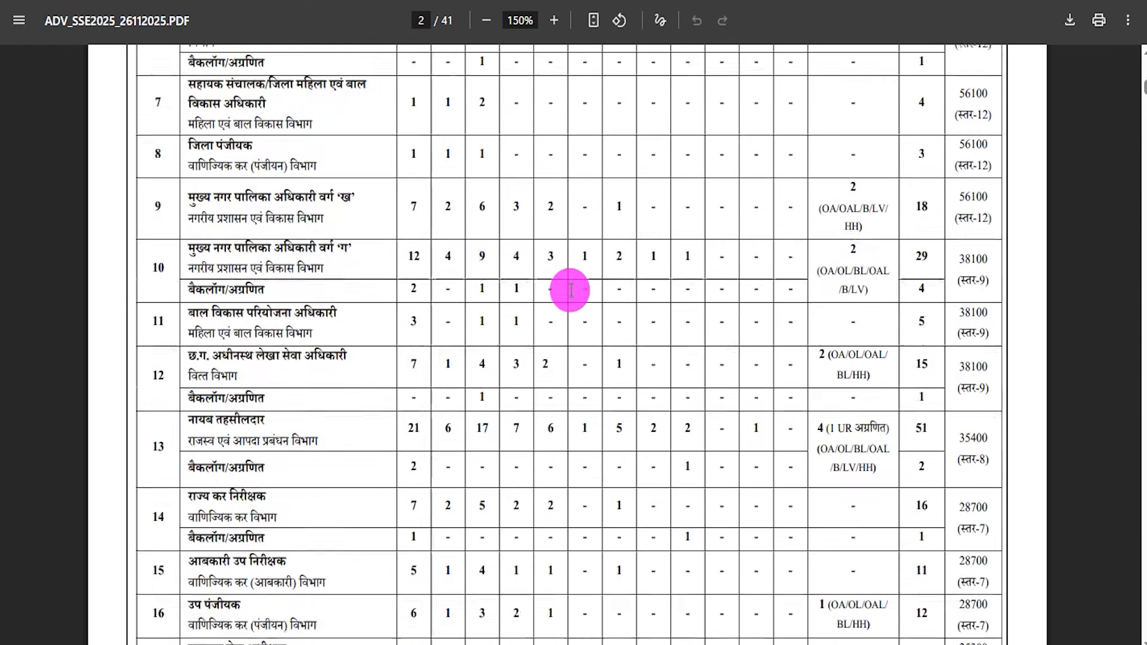
Step: Highlight the important notes below the vacancy table, the minimum qualifying marks section and the disability-type table entries
left_click_drag(358, 323, 532, 323)
scroll(508, 353, "down", 5)
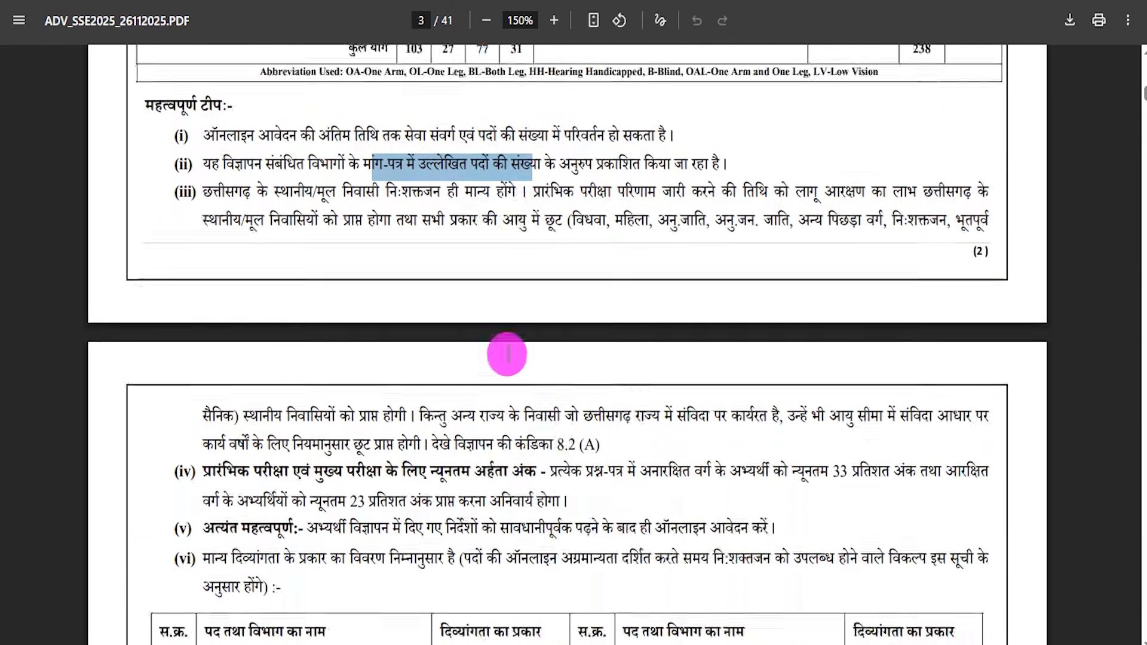
left_click_drag(397, 393, 523, 397)
scroll(523, 376, "down", 3)
left_click_drag(219, 190, 472, 190)
left_click_drag(348, 375, 466, 379)
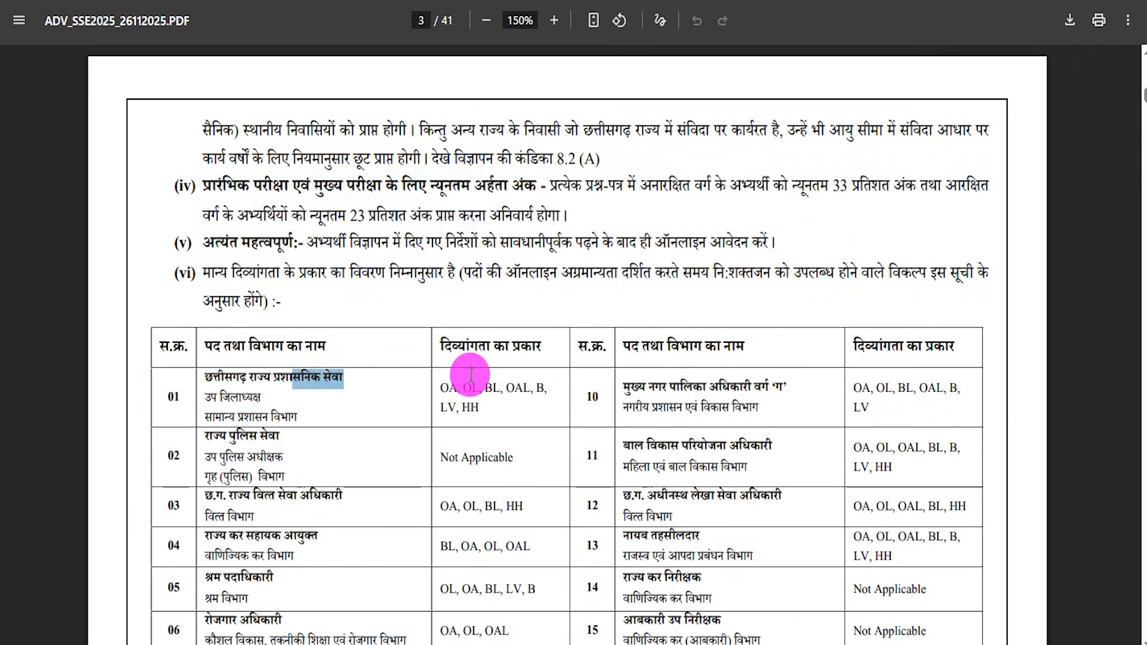
Step: Review the exam centre lists, minimum educational qualification and age rules in the notification, and return to its first page
scroll(478, 353, "down", 11)
scroll(494, 321, "down", 9)
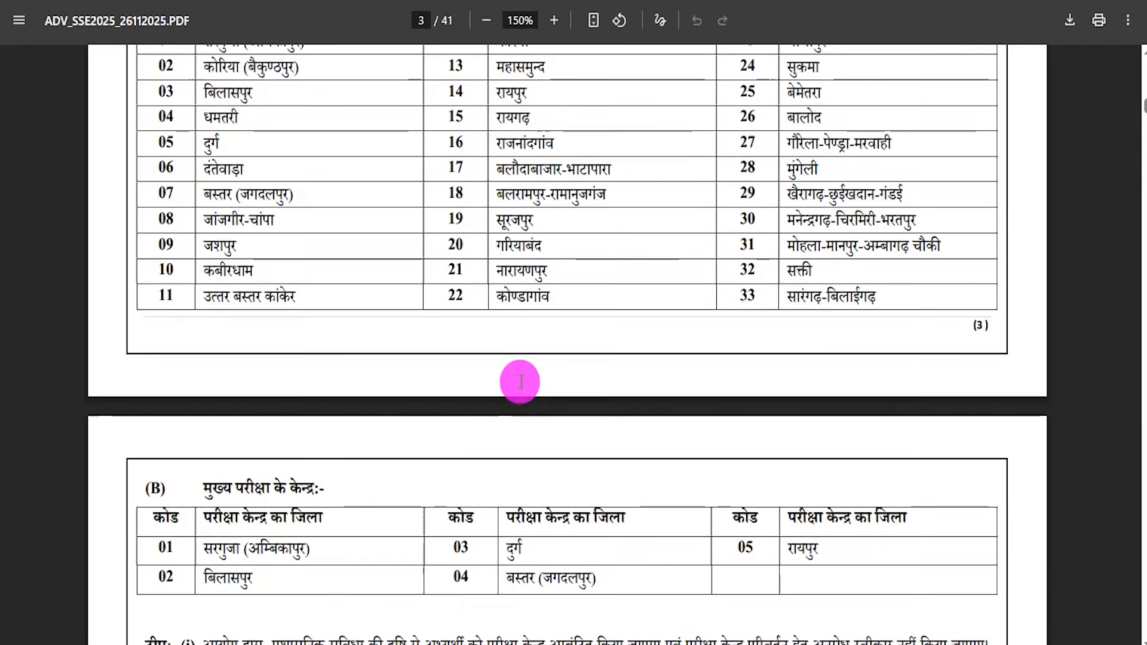
scroll(536, 474, "down", 6)
scroll(561, 426, "down", 6)
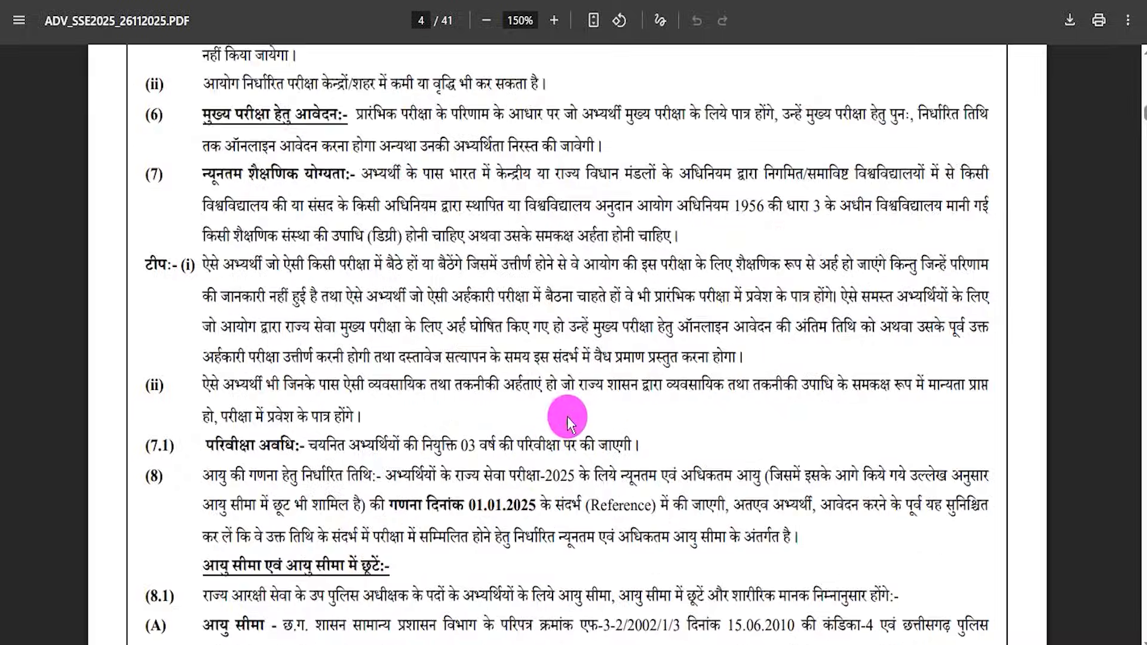
key("Home")
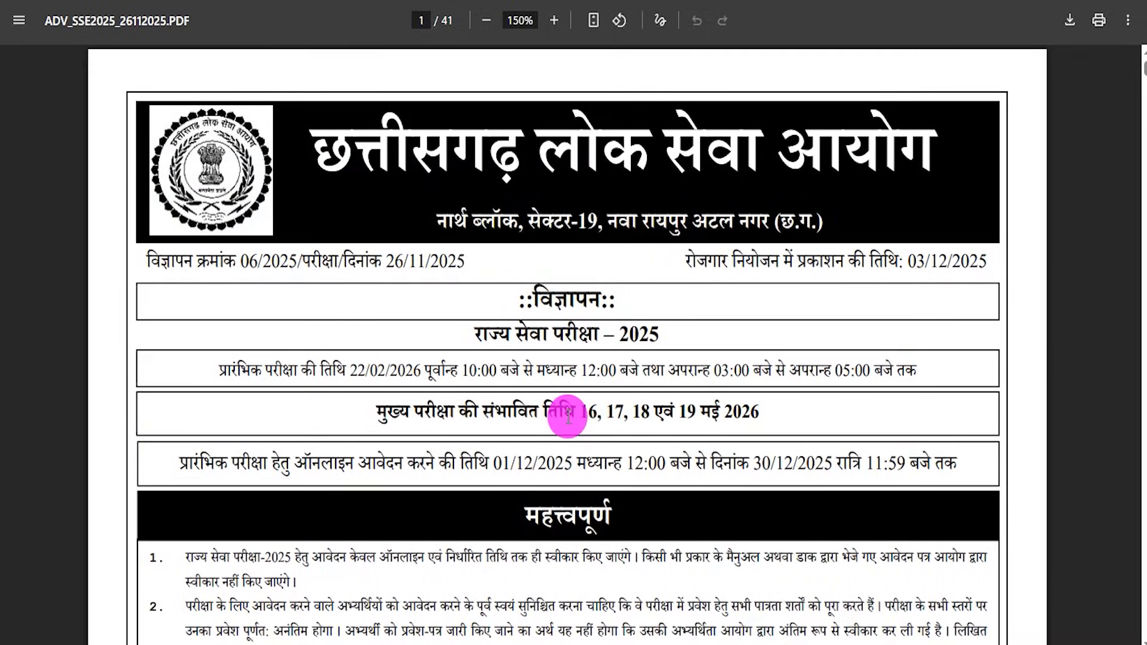
Step: Switch back to the article, highlight its Apply Online link and open the application portal
left_click(364, 1)
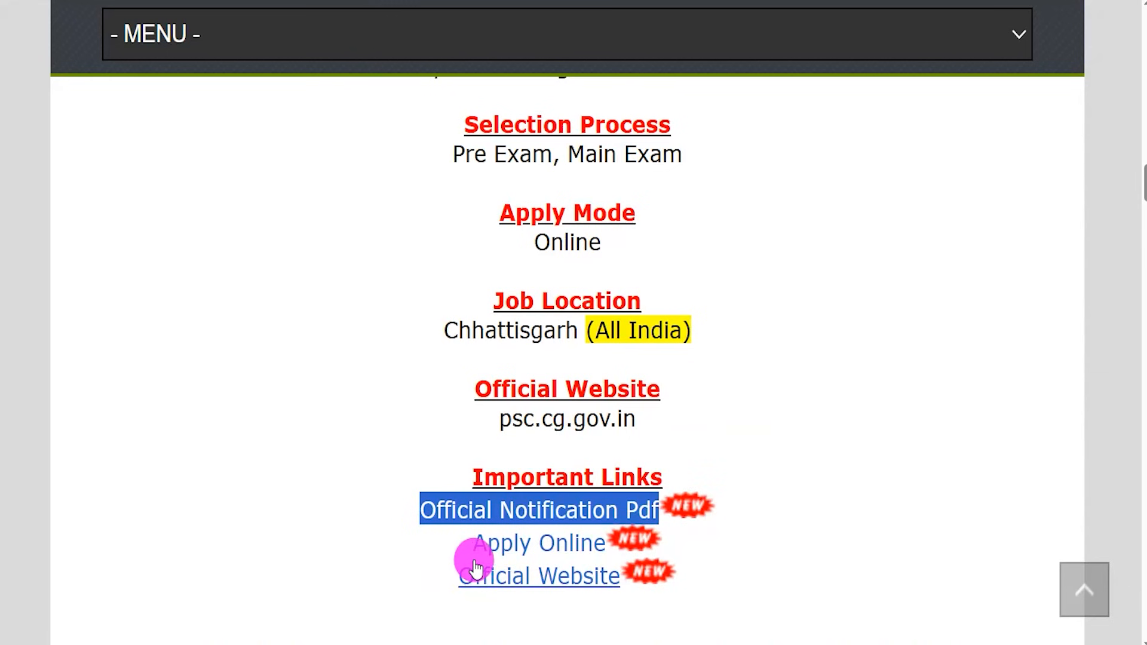
left_click_drag(464, 545, 593, 545)
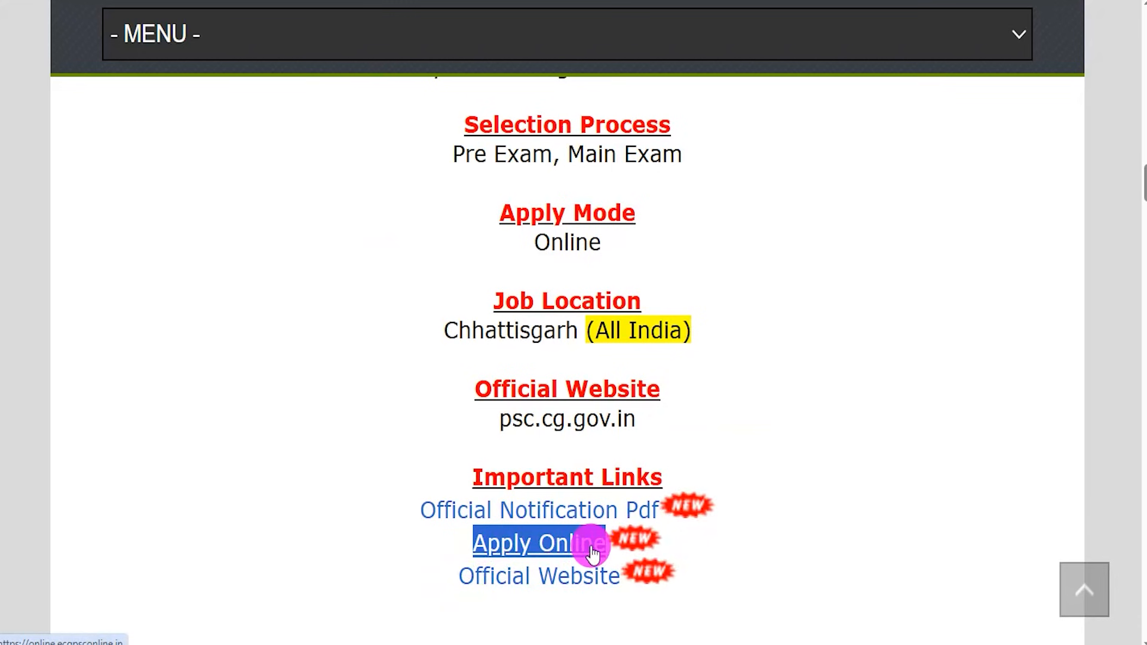
left_click(554, 556)
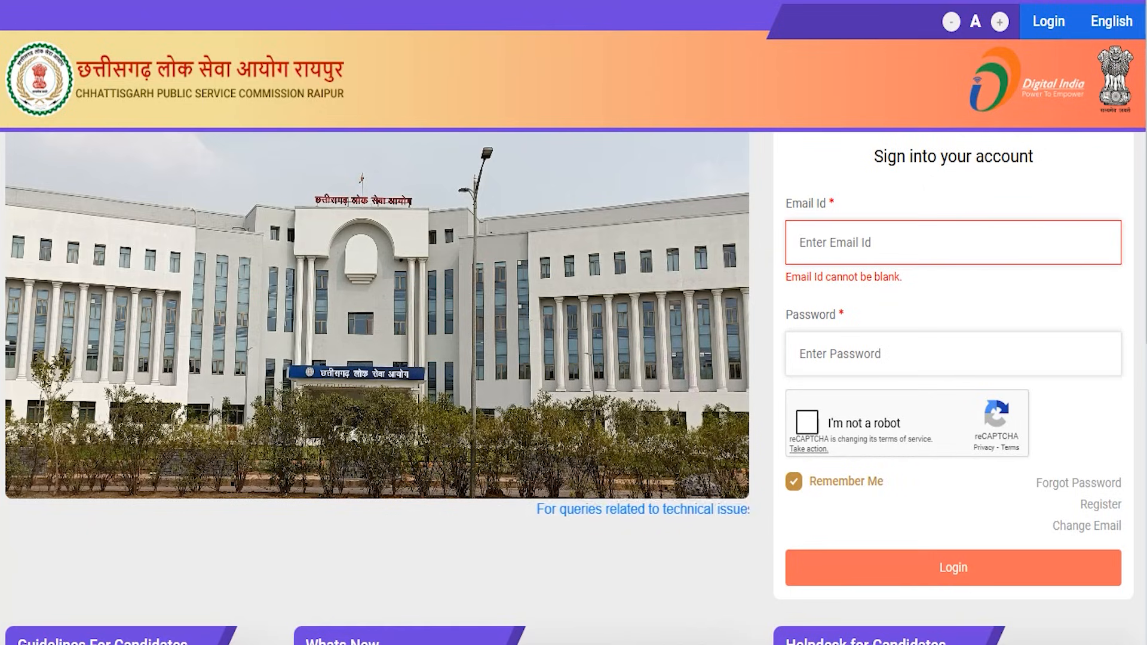
Step: Mark the sign-in form's Email Id, Password, captcha checkbox and Login with on-screen ink, and clear the annotations
left_click(904, 242)
left_click_drag(905, 241, 922, 211)
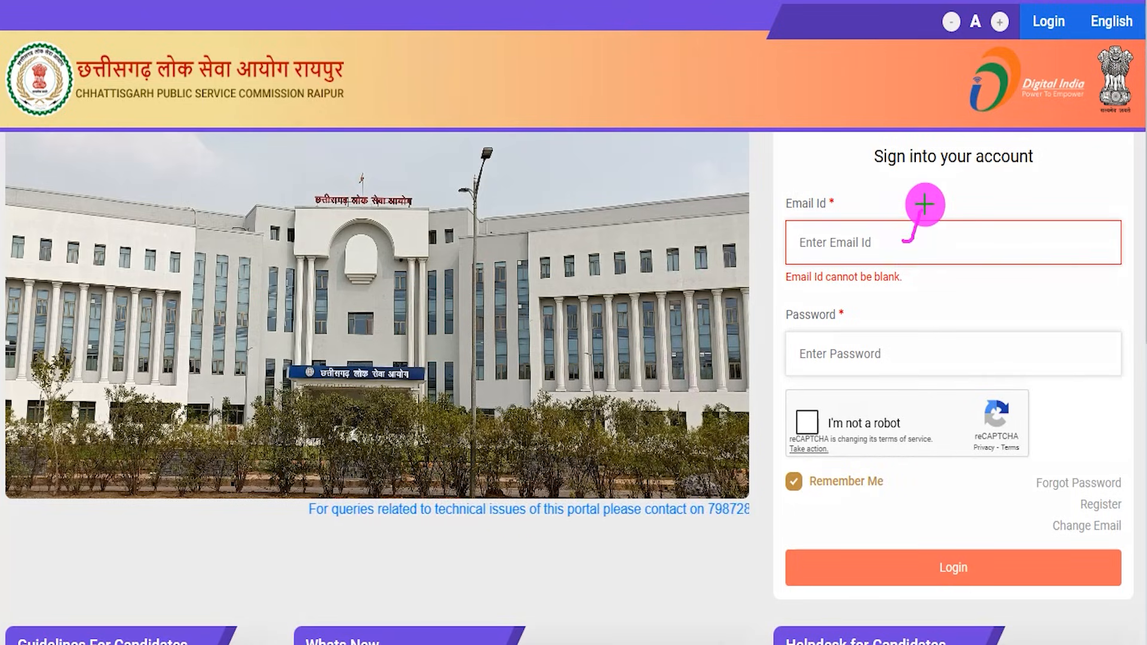
left_click_drag(875, 344, 898, 277)
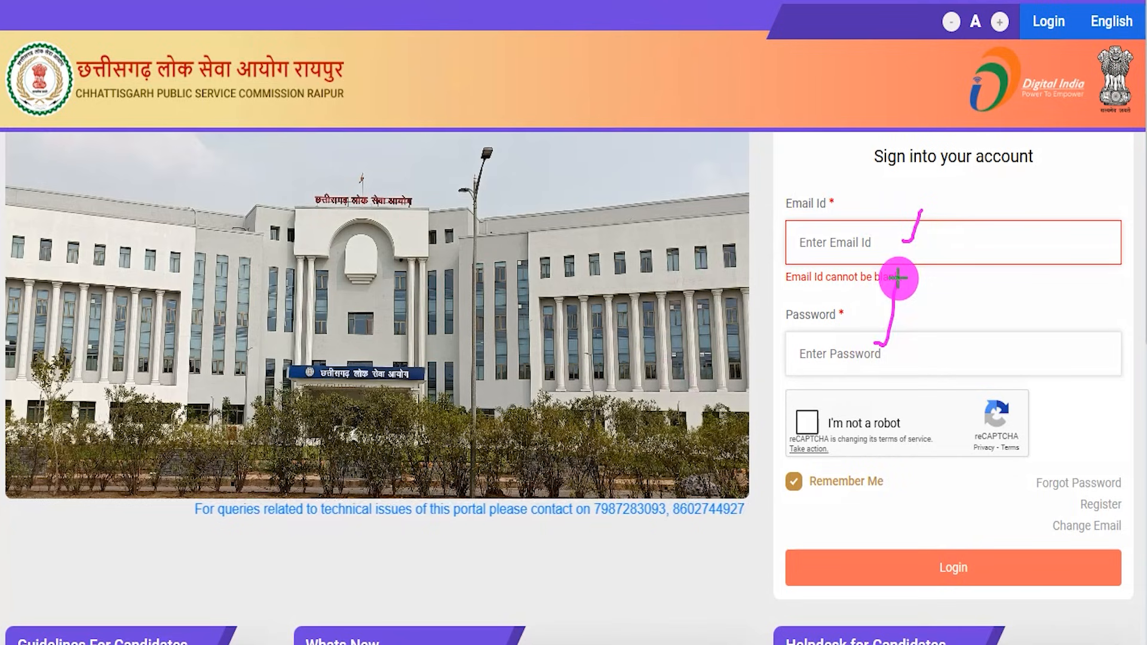
left_click_drag(809, 421, 825, 378)
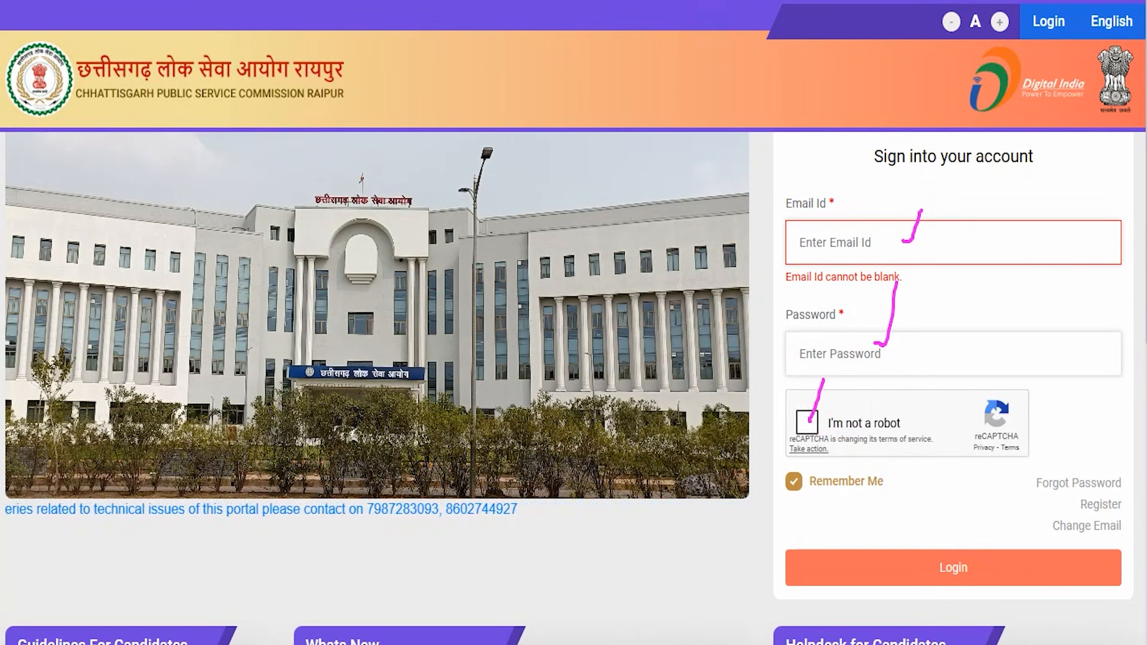
left_click_drag(958, 332, 906, 550)
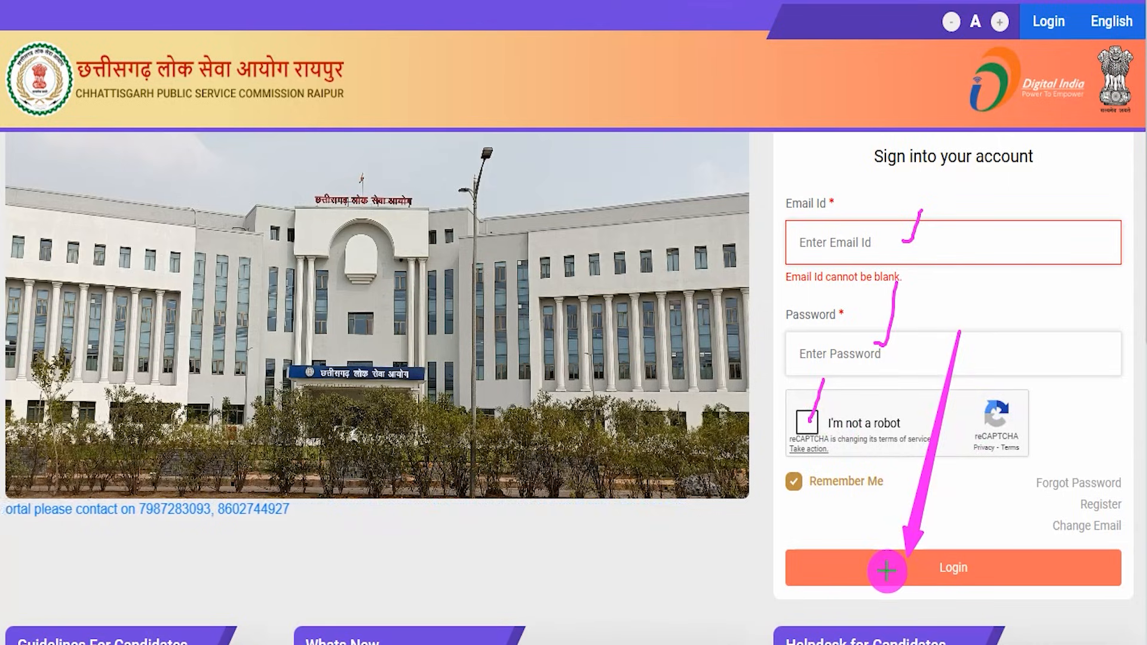
key("Escape")
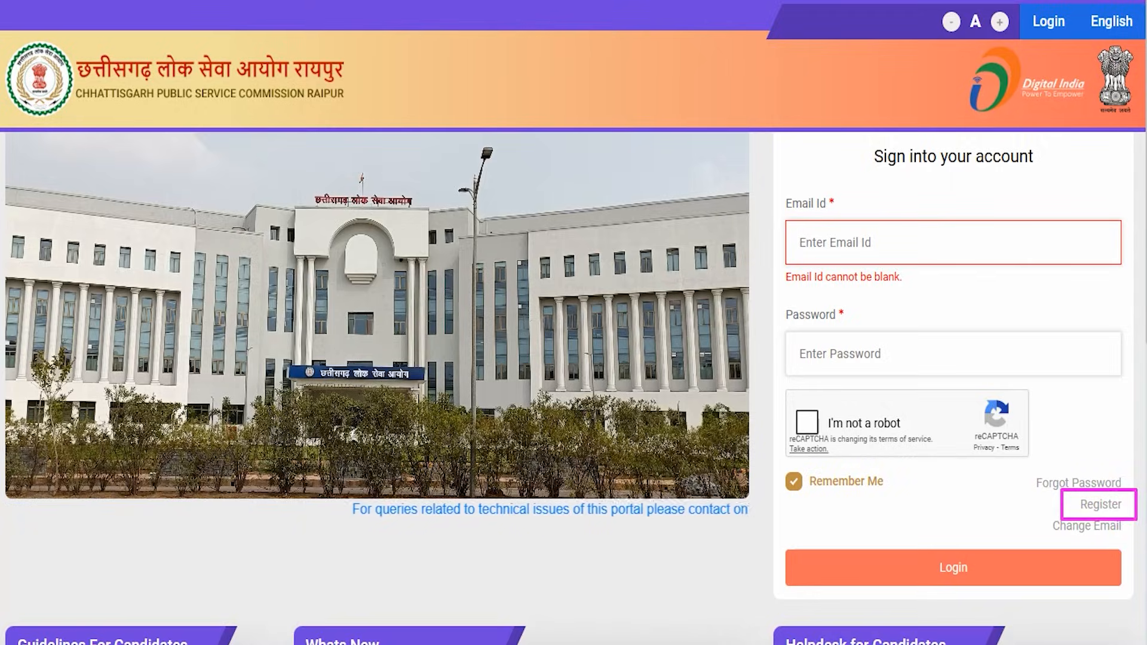
Step: Open the new candidate registration form and tick-mark its Candidate's Name and Verify Candidate's Name fields with on-screen ink
left_click(1100, 505)
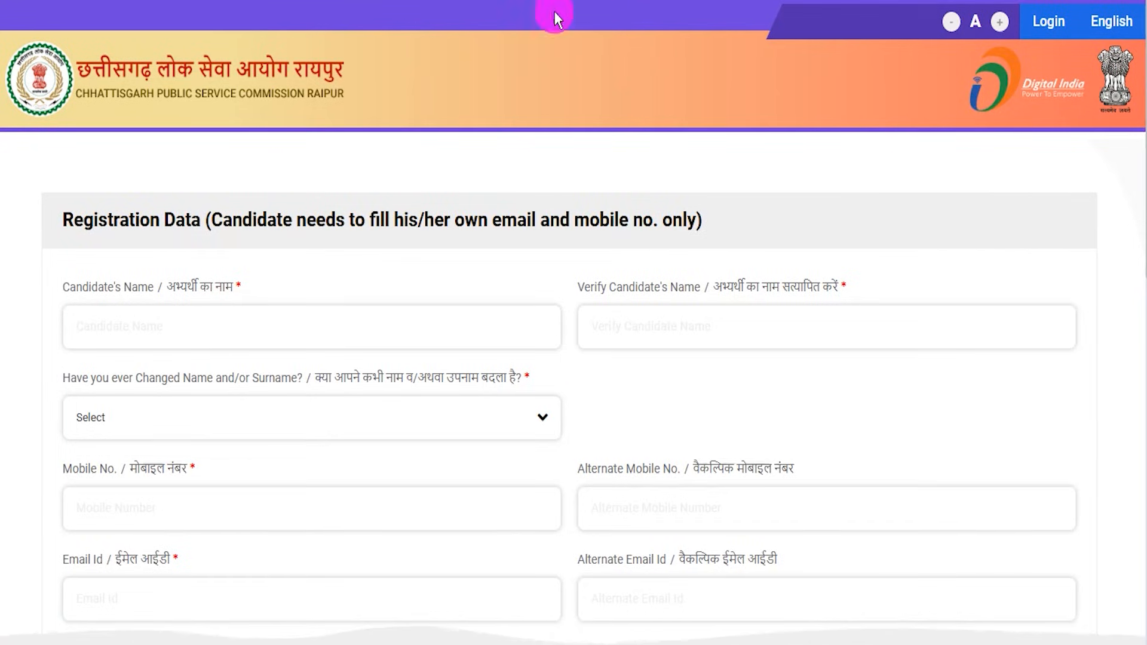
left_click_drag(255, 322, 304, 273)
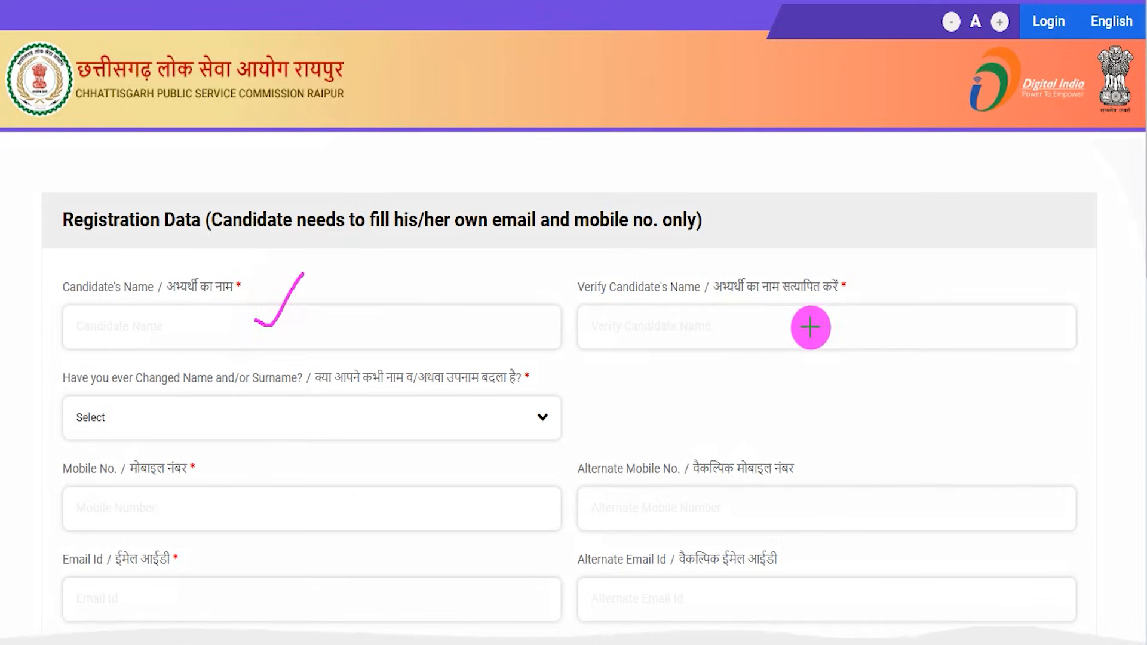
left_click_drag(854, 319, 895, 276)
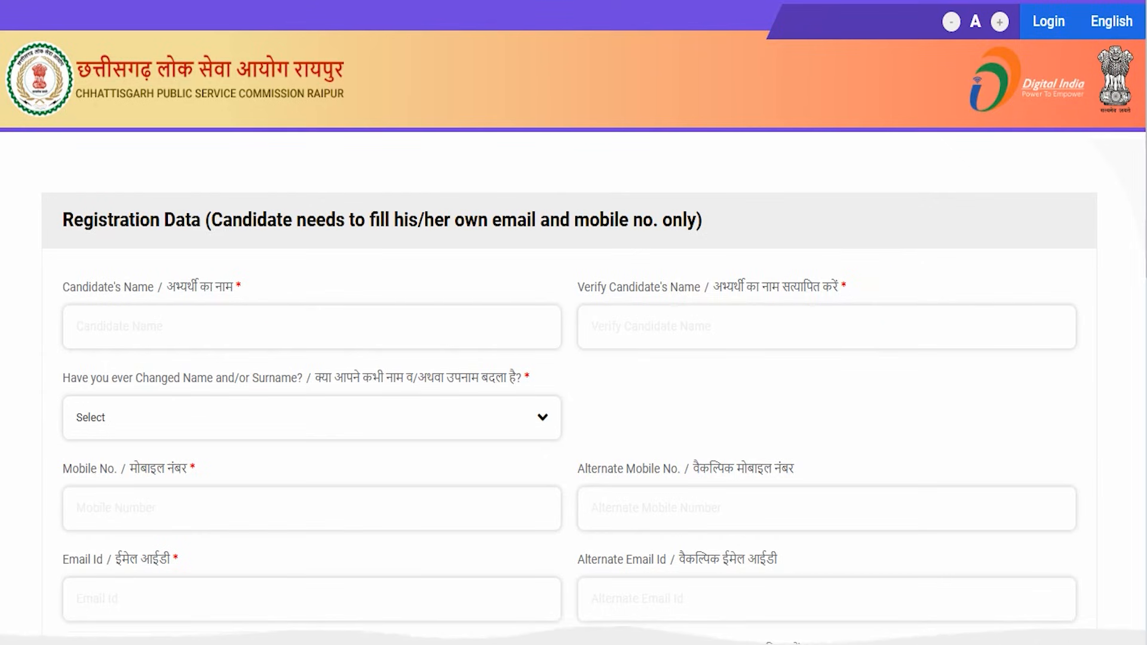
Step: Answer Yes to the changed name or surname question to check the previous name field, and change the answer to No
scroll(310, 368, "down", 3)
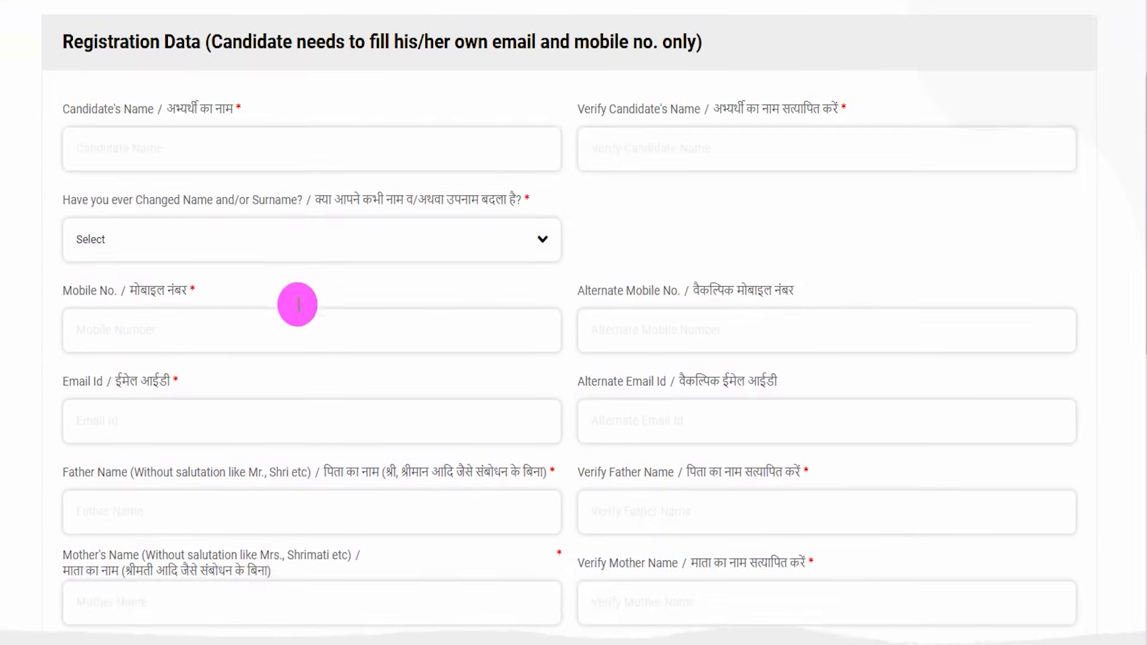
left_click(280, 245)
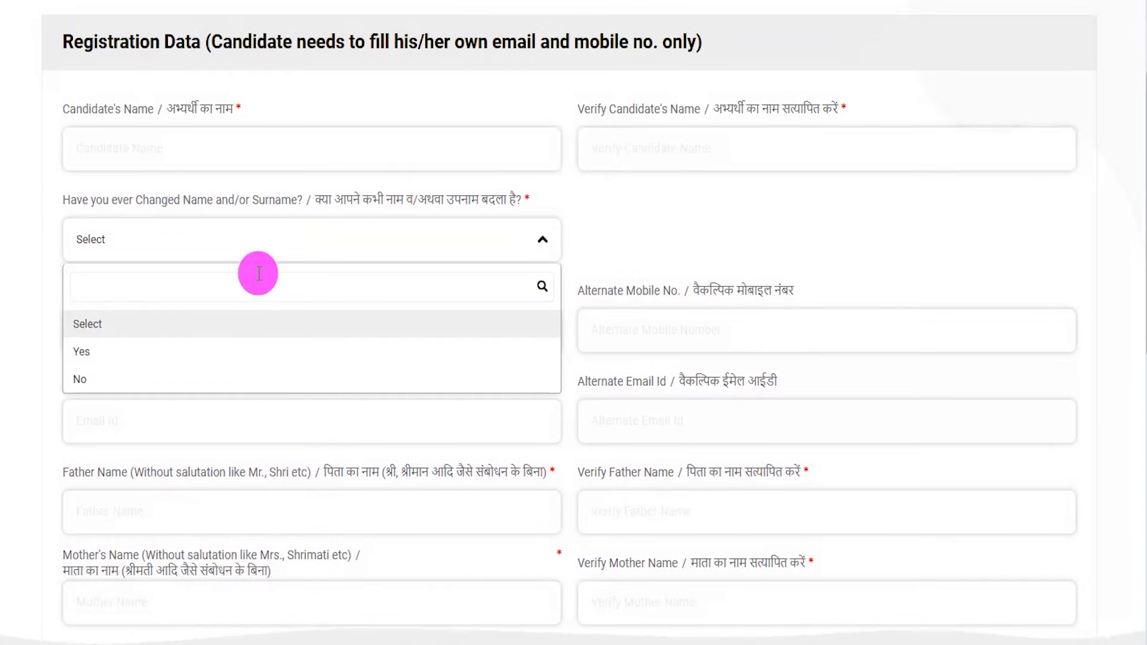
left_click(113, 352)
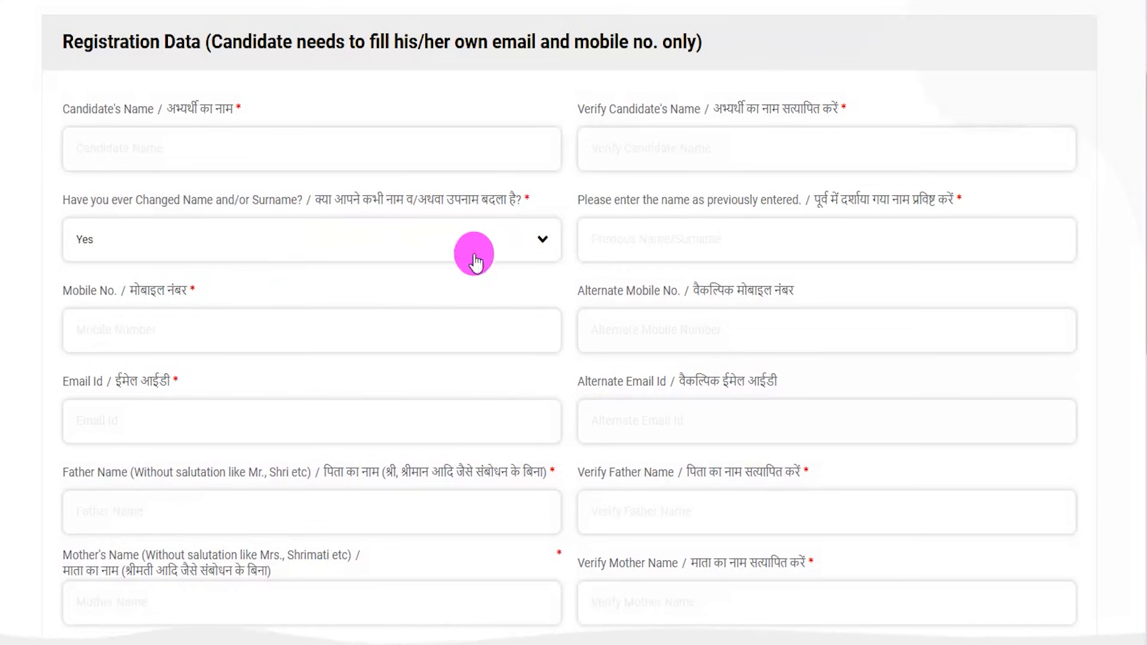
left_click(668, 247)
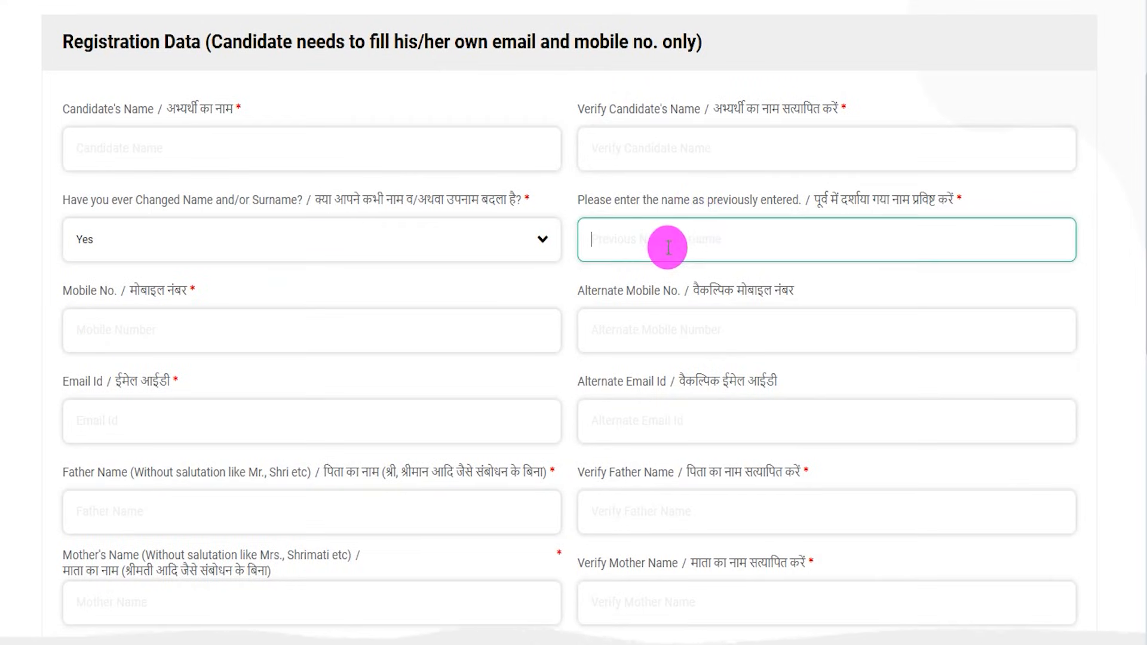
left_click(205, 251)
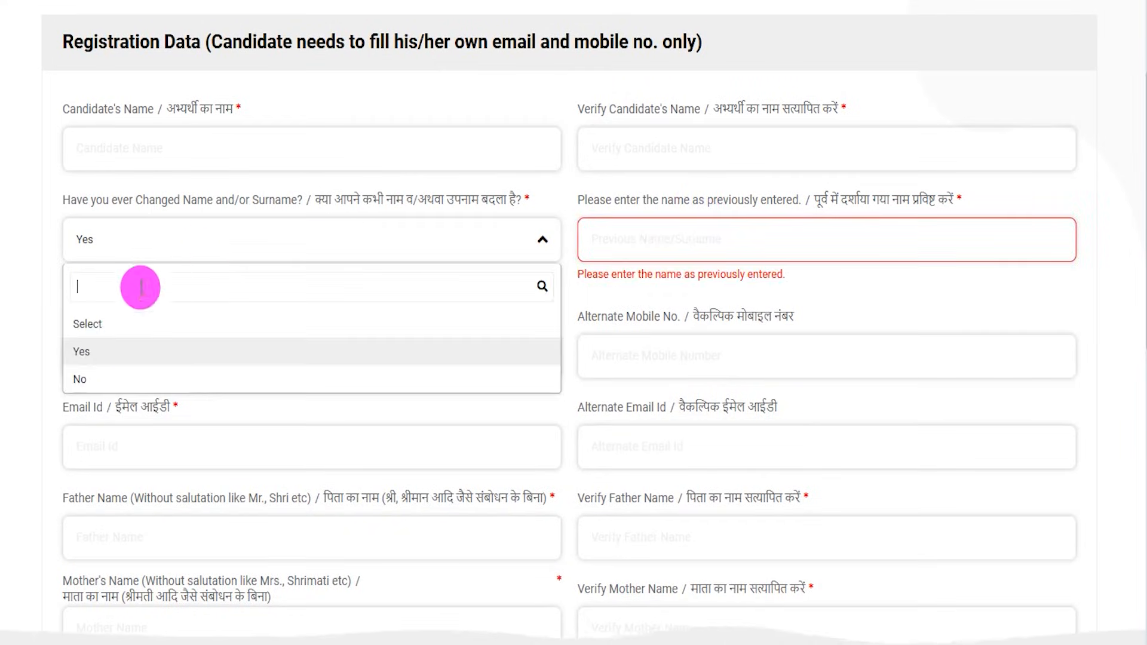
left_click(86, 376)
Step: Tick-mark the mobile number and email fields with on-screen ink, and underline the alternate mobile and alternate email fields
scroll(374, 307, "down", 2)
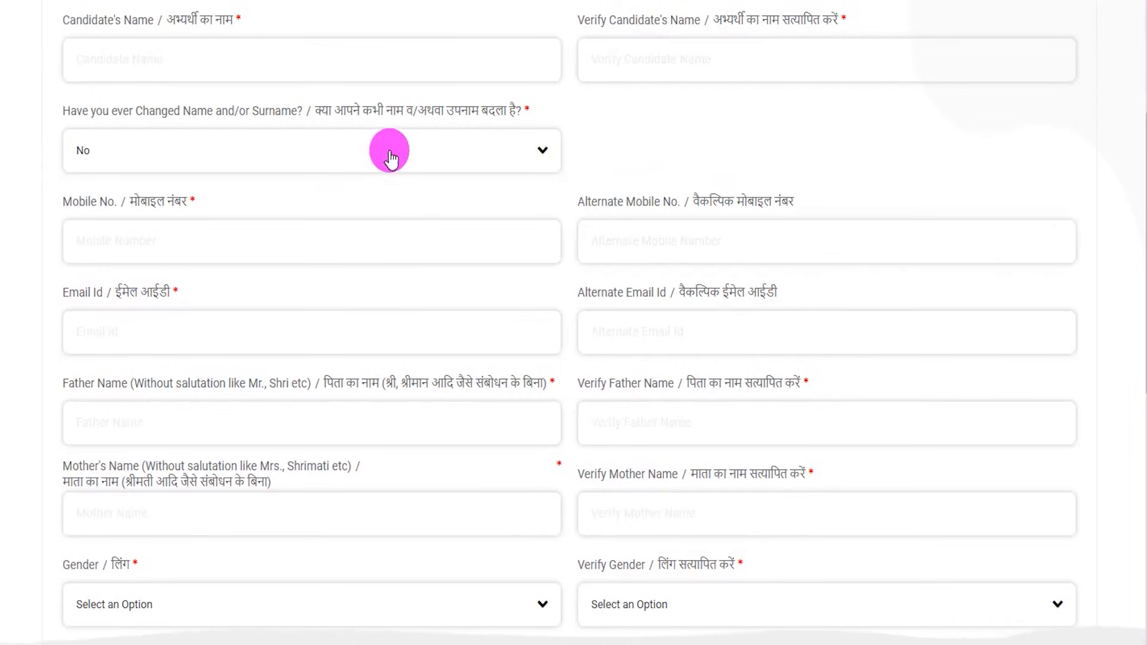
left_click_drag(273, 245, 338, 196)
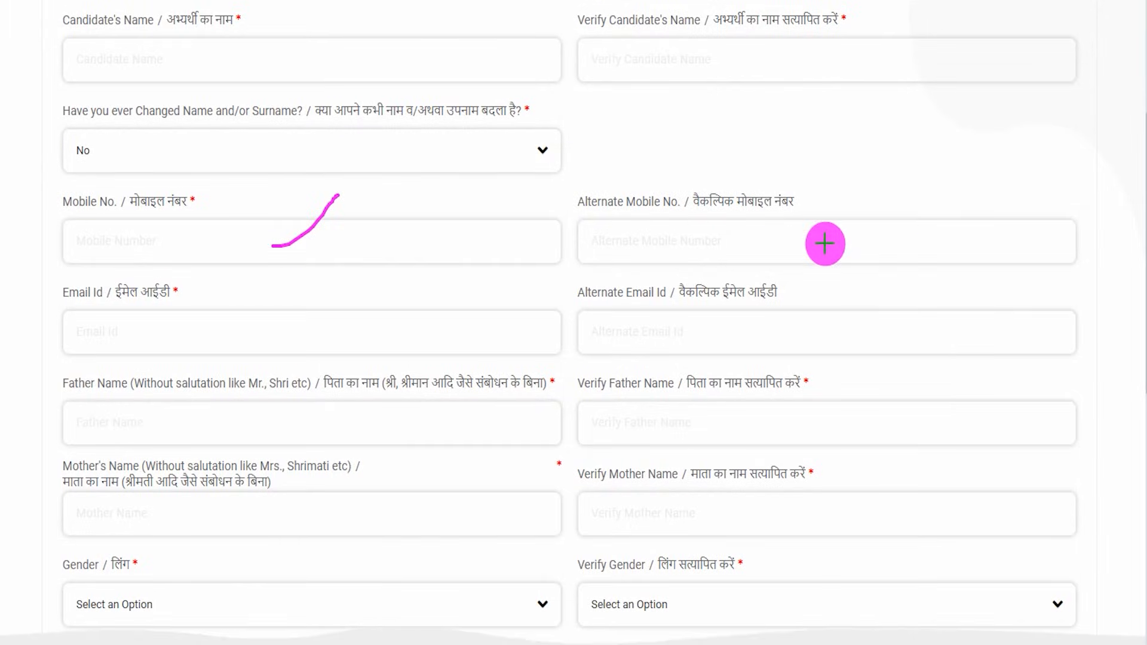
left_click_drag(811, 237, 857, 187)
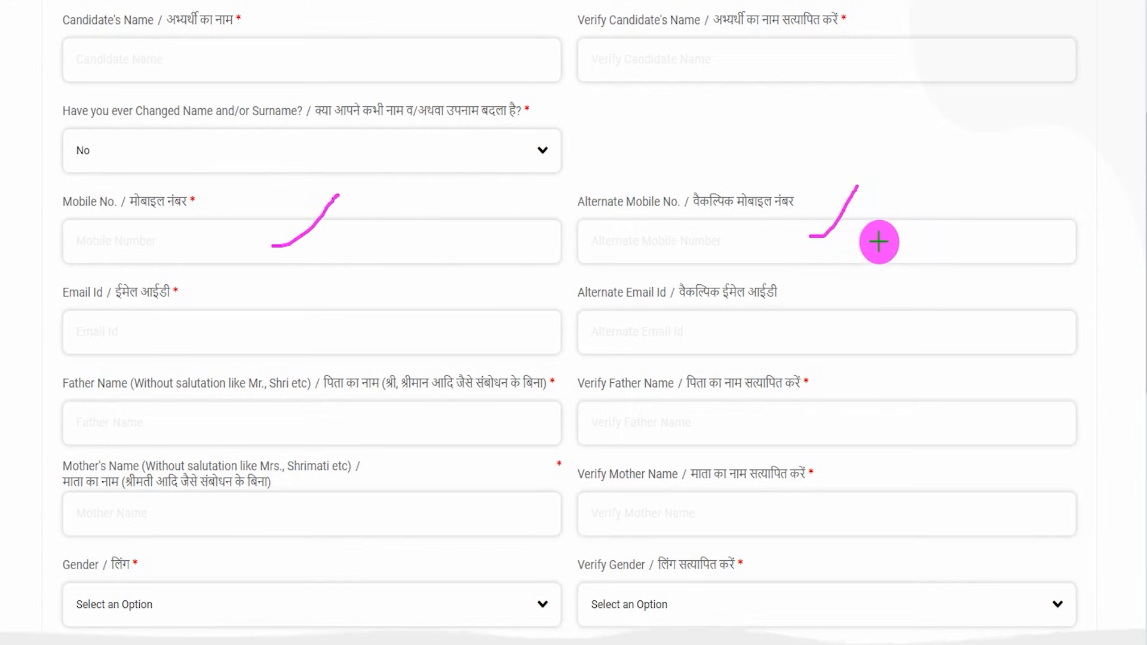
left_click_drag(841, 245, 929, 245)
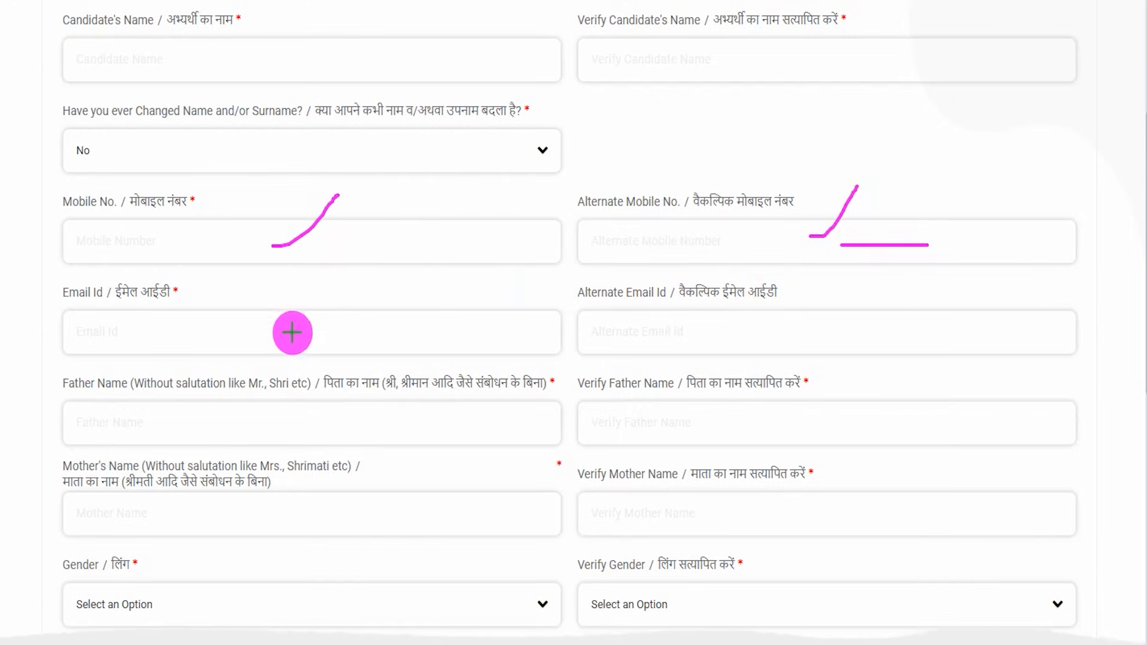
left_click_drag(282, 334, 339, 271)
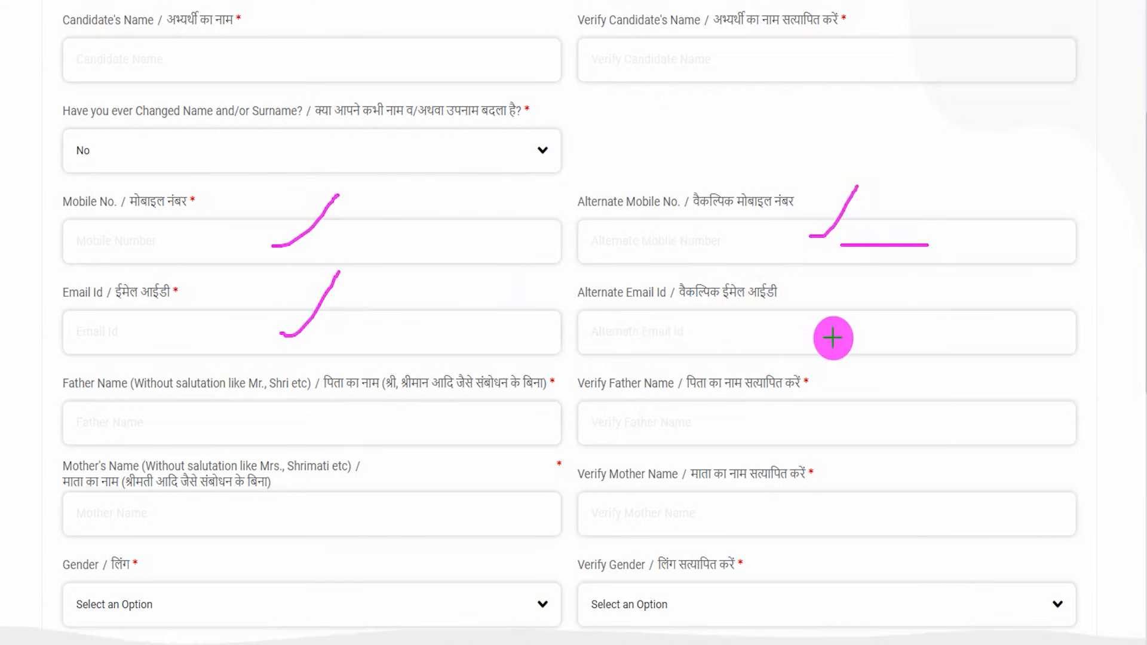
left_click_drag(821, 330, 856, 283)
left_click_drag(854, 339, 923, 330)
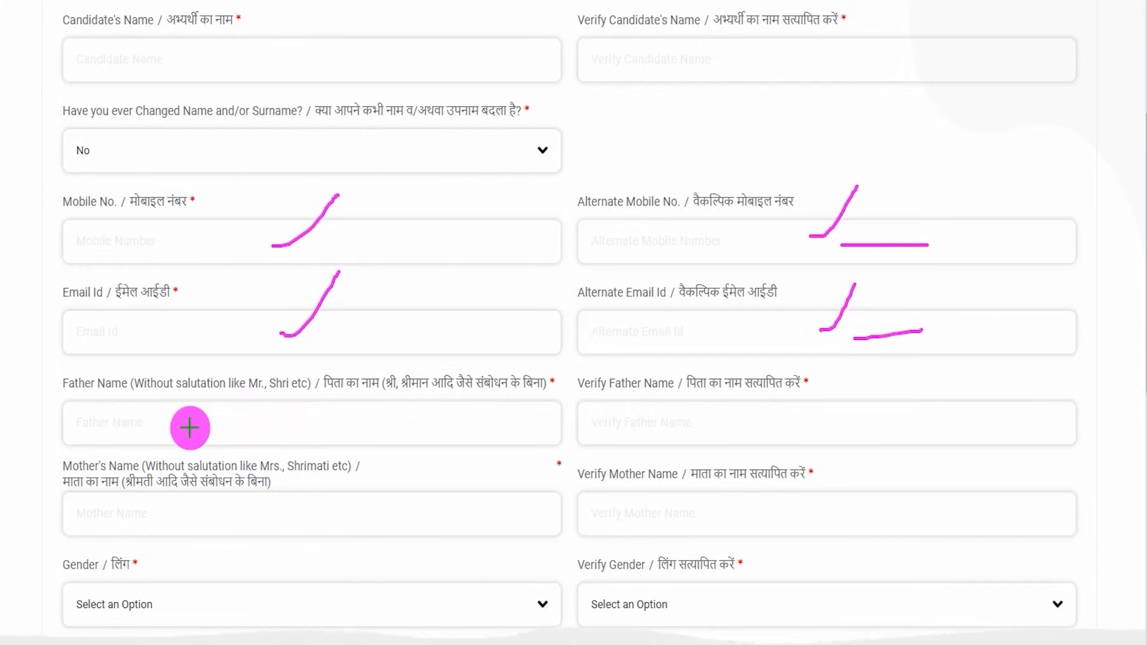
Step: Tick-mark the father's name, mother's name and their verify fields with on-screen ink, and clear the annotations
left_click_drag(181, 426, 224, 381)
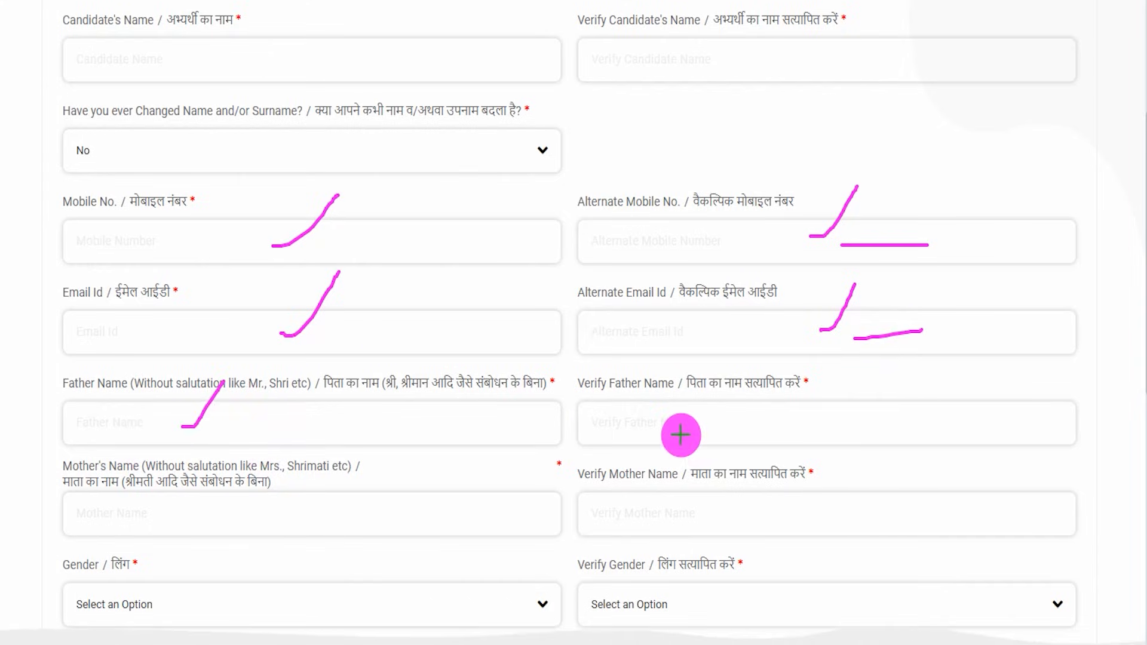
left_click_drag(685, 427, 723, 387)
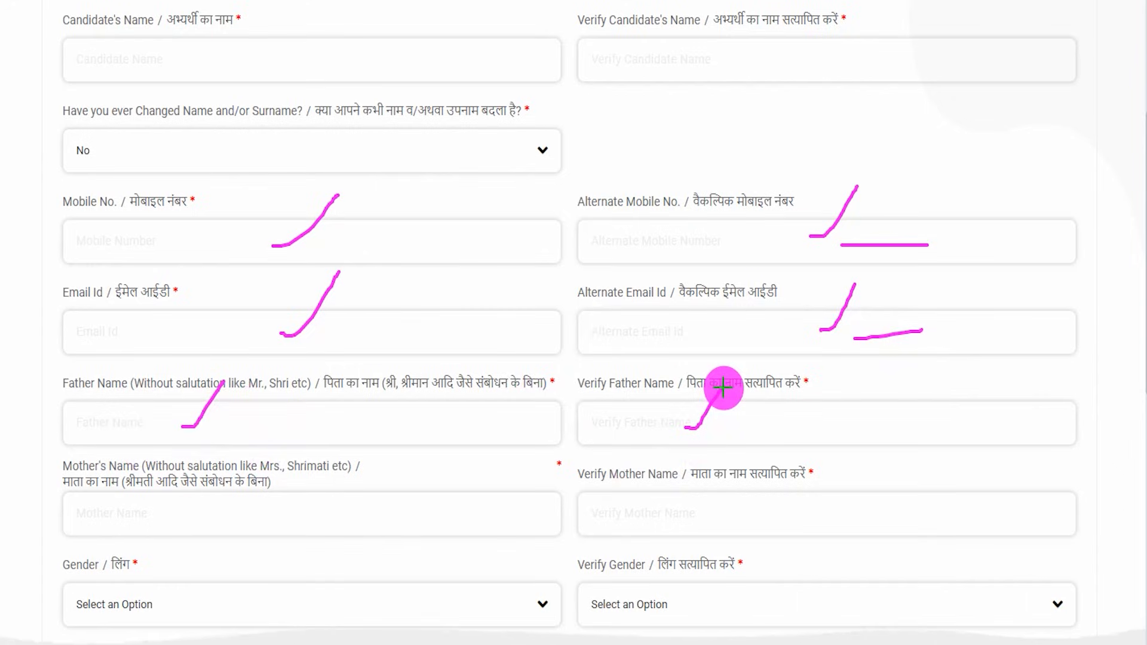
left_click_drag(307, 505, 368, 452)
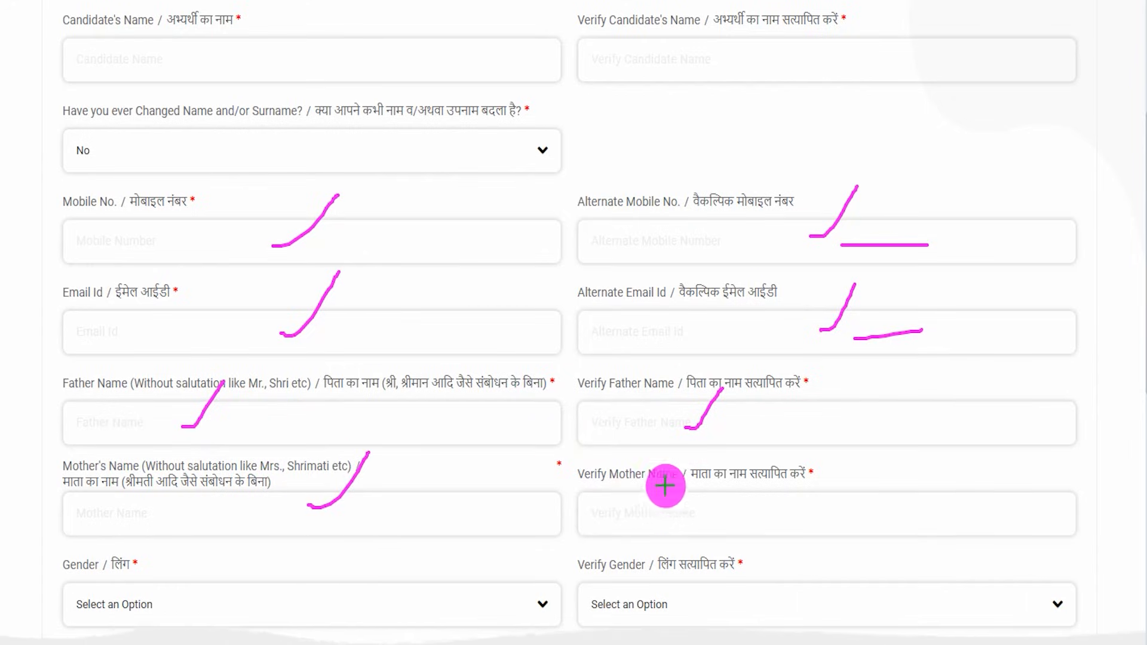
left_click_drag(680, 516, 716, 459)
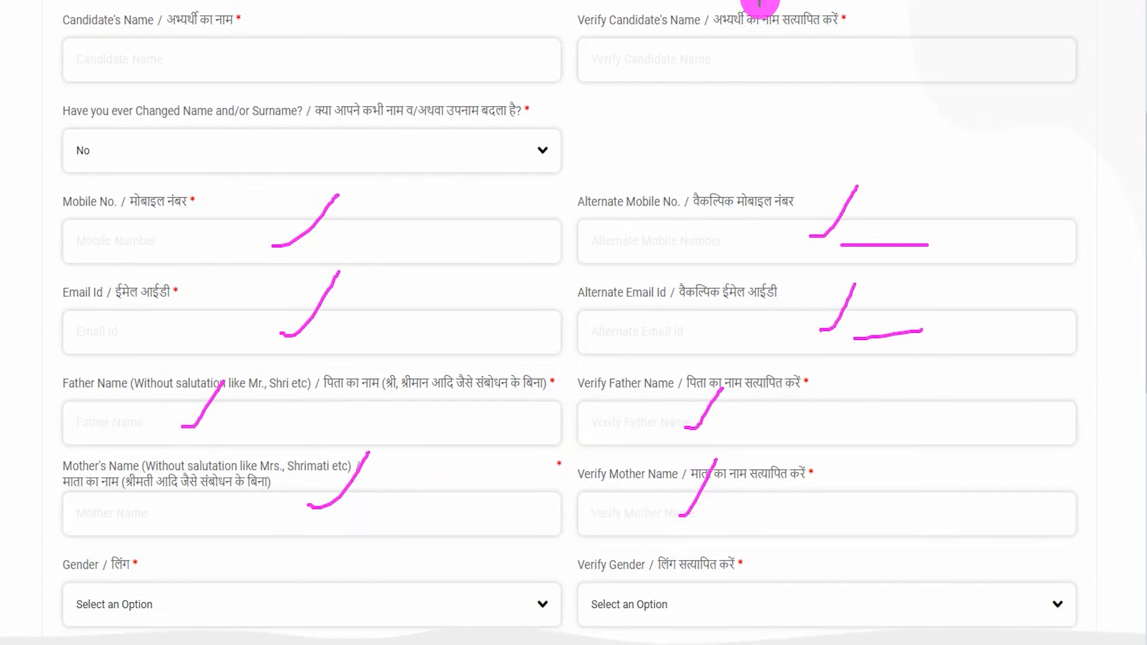
key("Escape")
Step: Set Gender and Verify Gender to MALE, and open the calendars of the Date of Birth and Verify Date of Birth fields
scroll(366, 374, "down", 6)
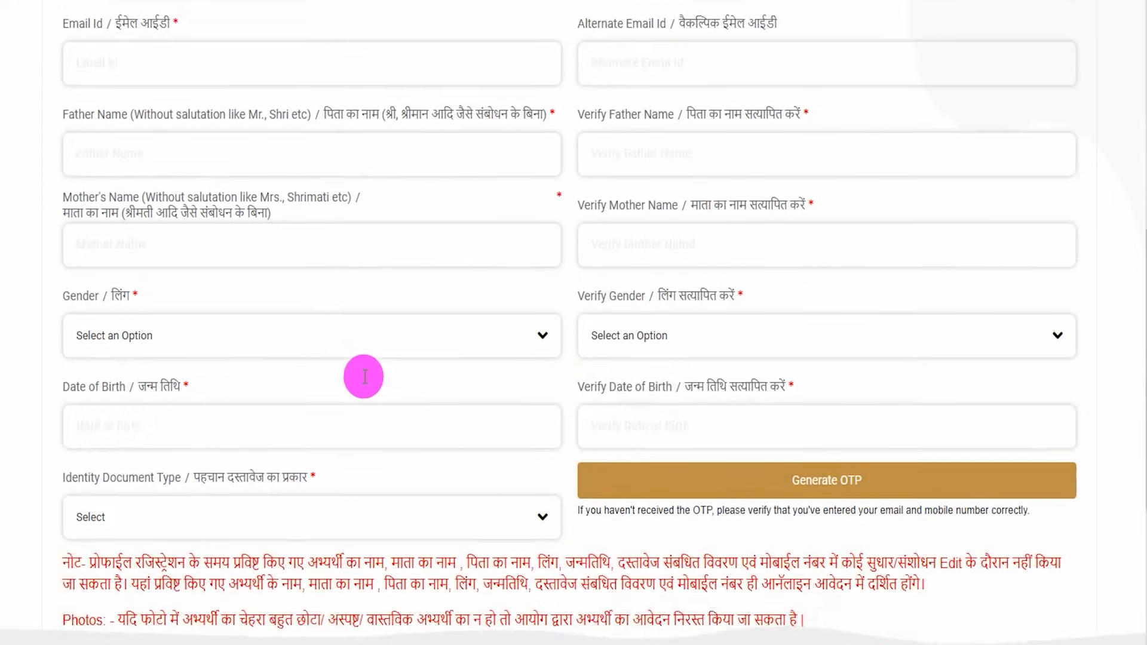
left_click(203, 167)
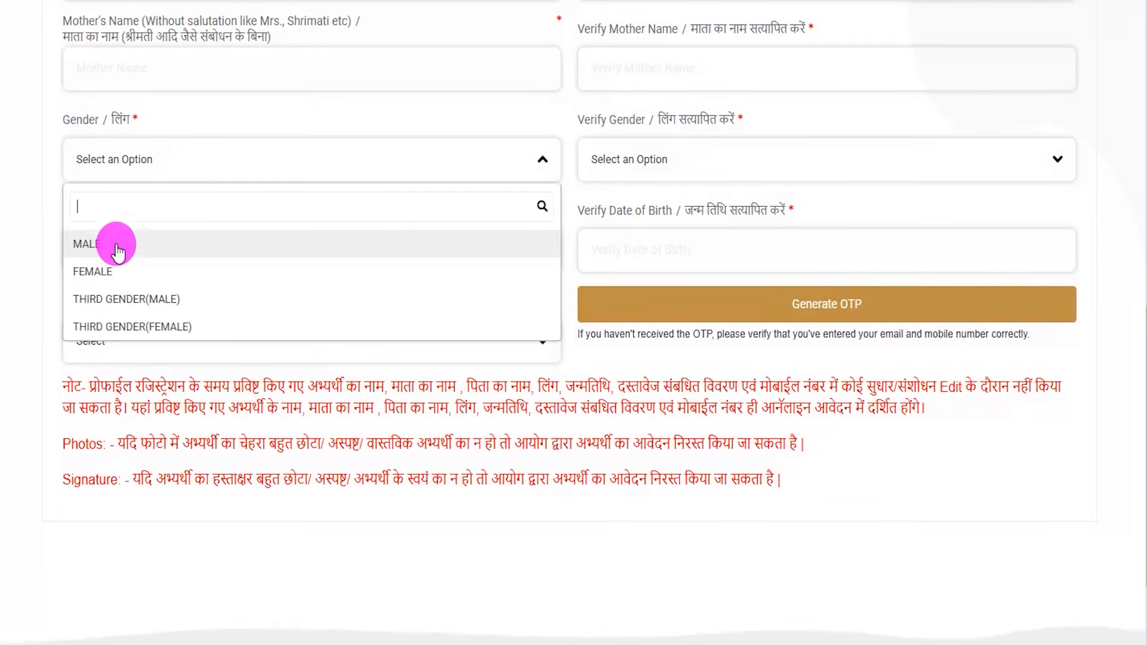
left_click(105, 251)
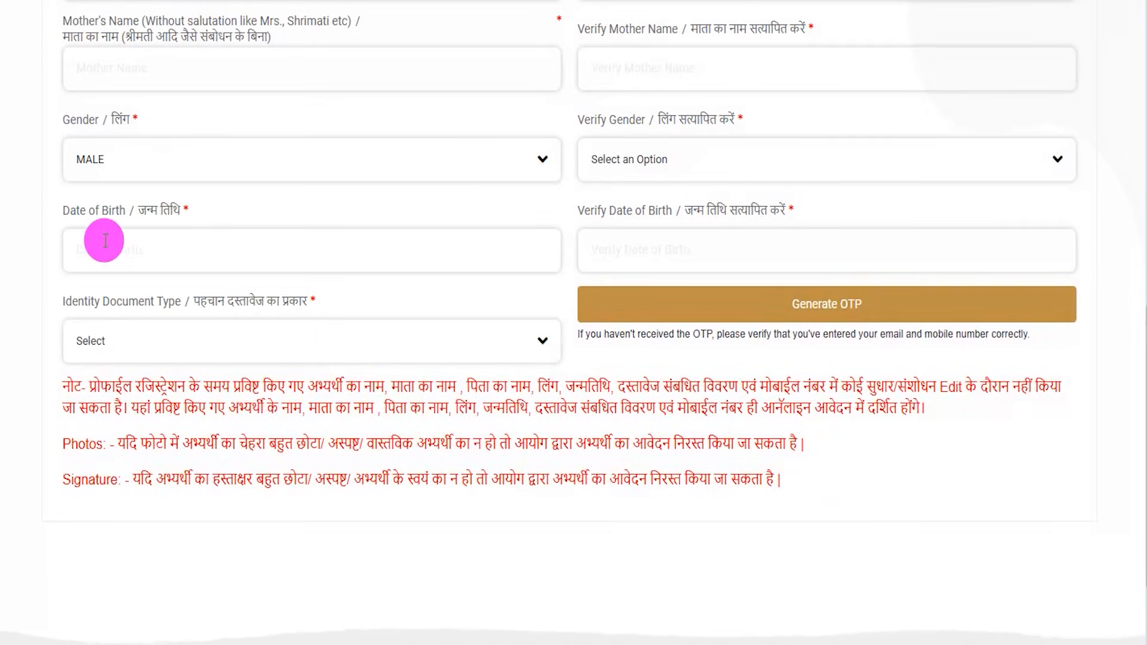
left_click(735, 164)
left_click(616, 241)
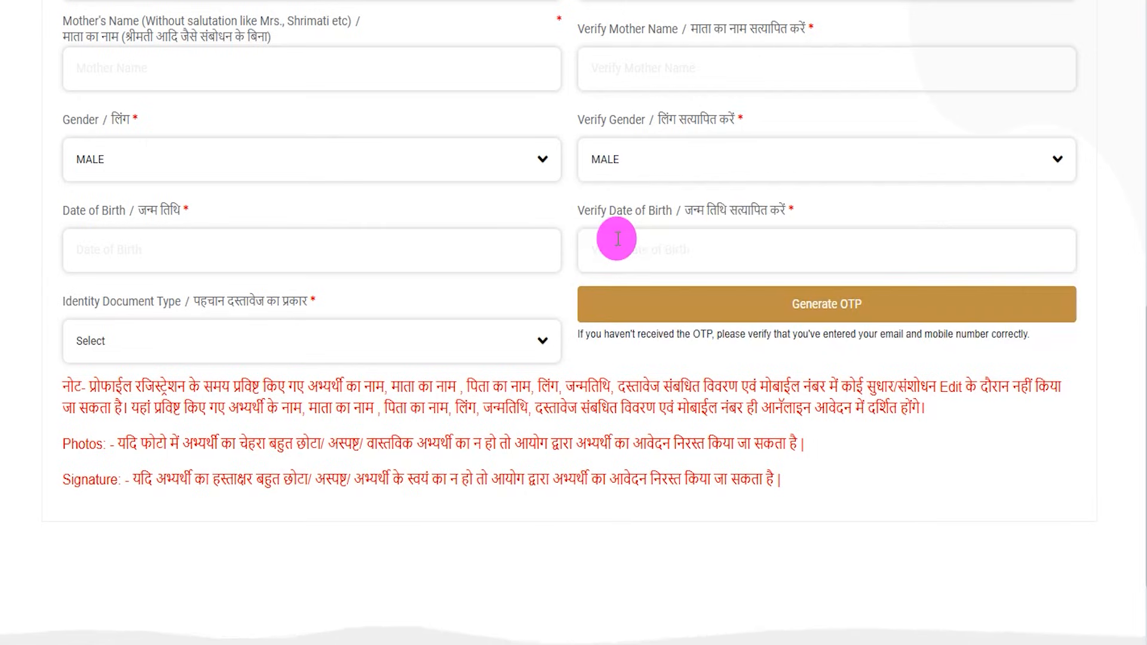
left_click(440, 246)
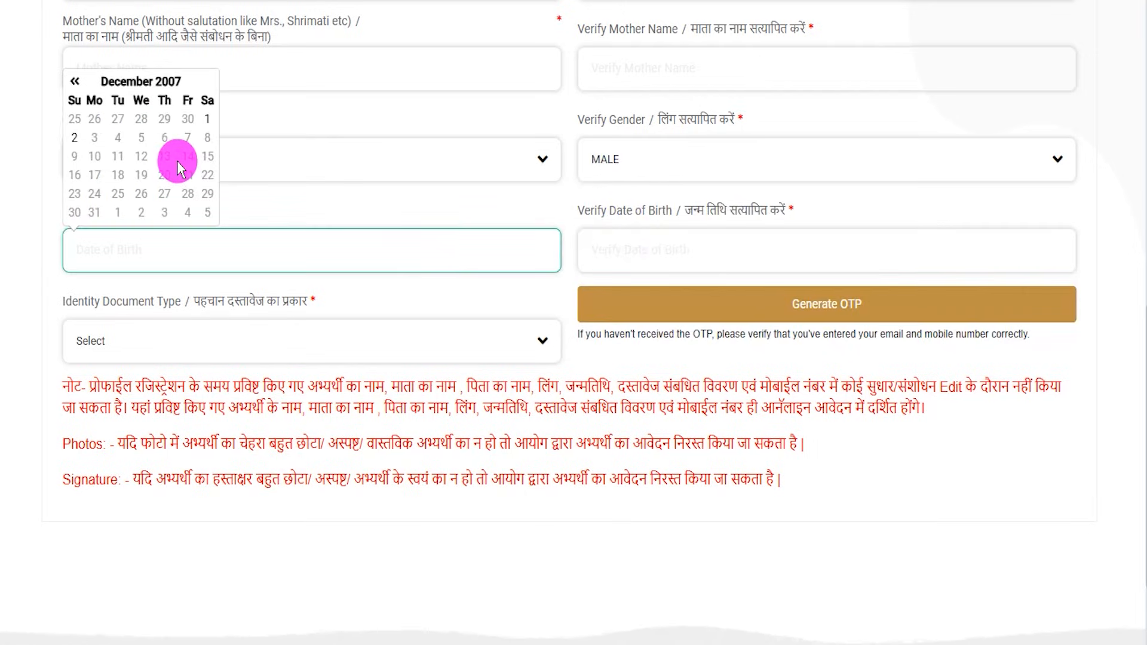
left_click(739, 257)
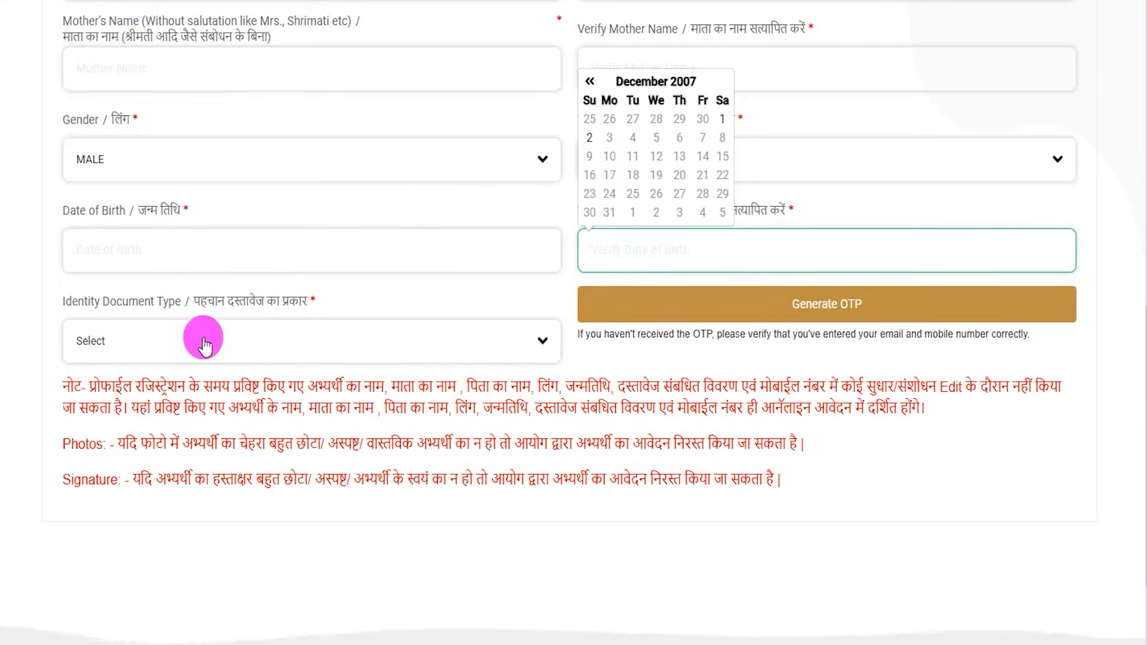
Step: Choose PAN as the Identity Document Type and place the cursor in the Identity Document No field
left_click_drag(90, 305, 161, 304)
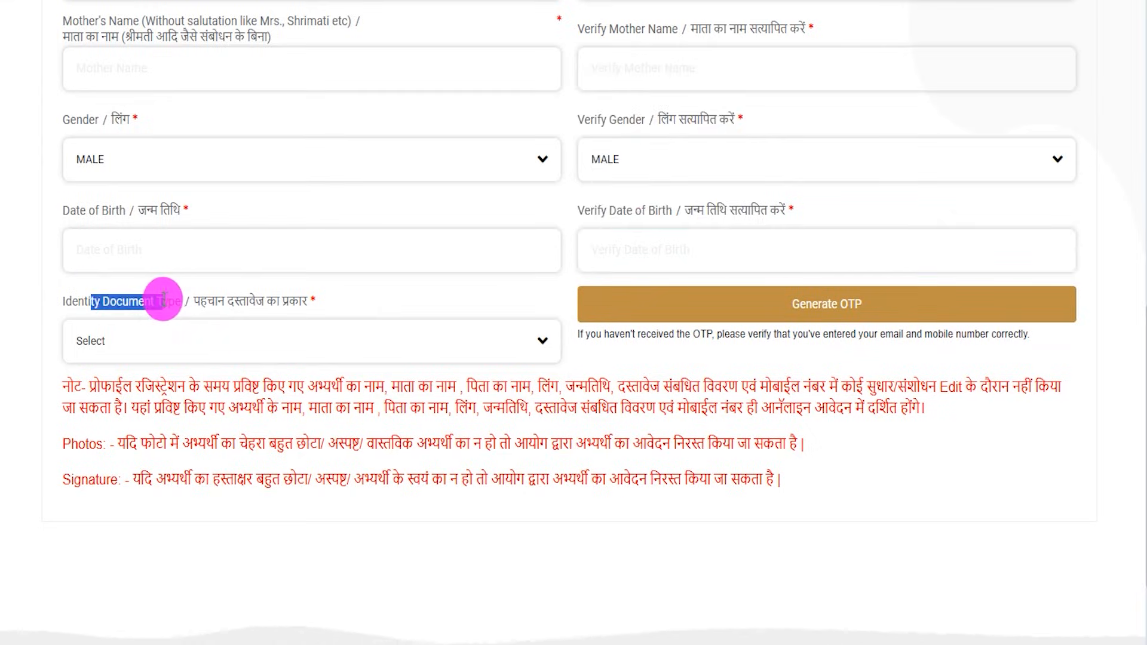
left_click(167, 348)
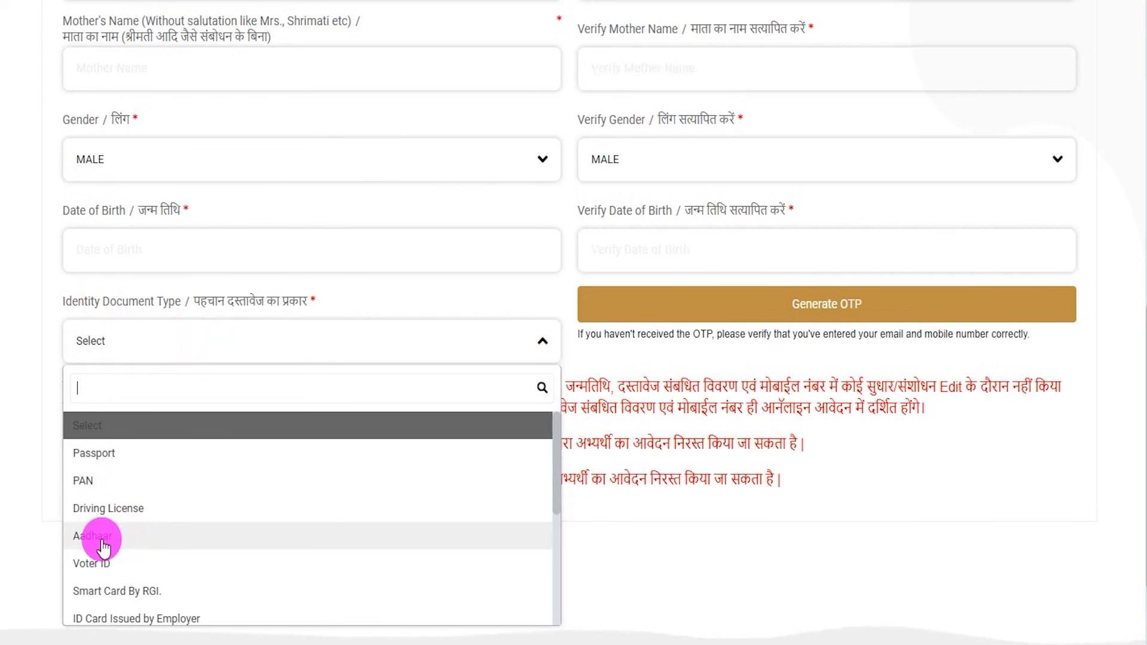
left_click(92, 481)
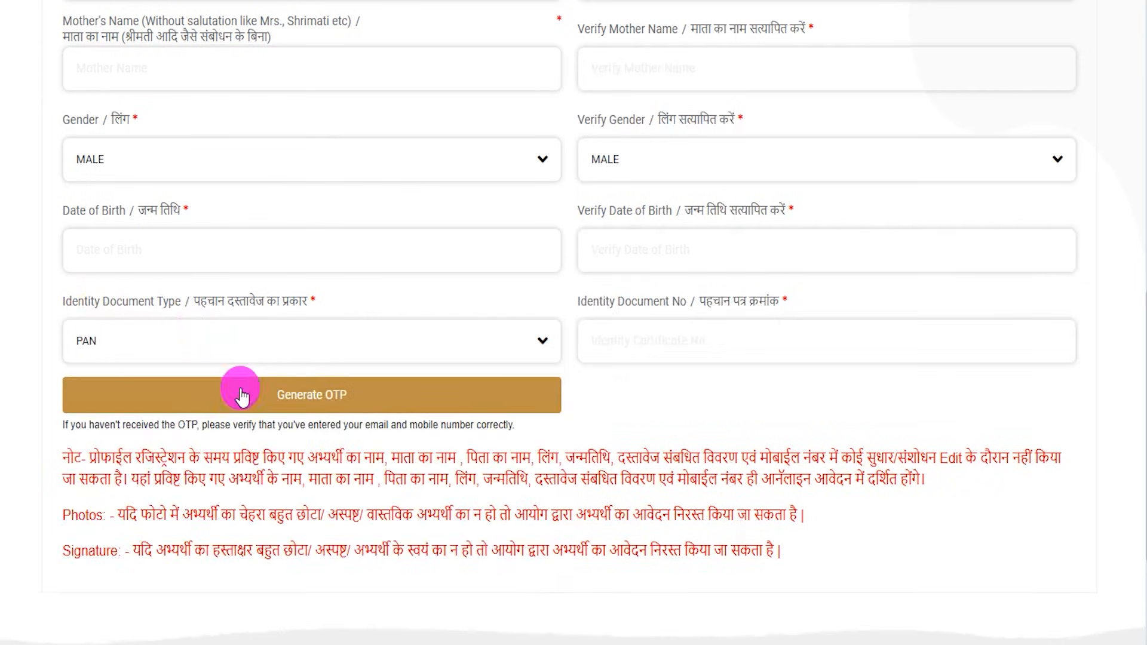
left_click(627, 339)
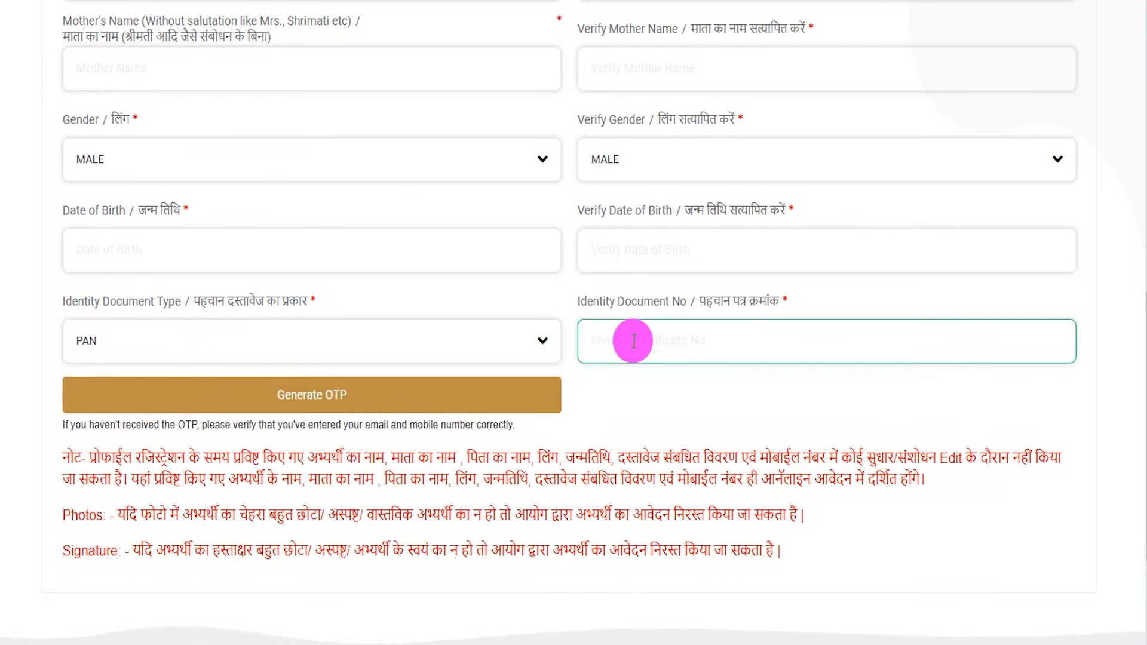
Step: Mark Generate OTP, the mobile and email OTP fields and Submit with on-screen ink
left_click(686, 1)
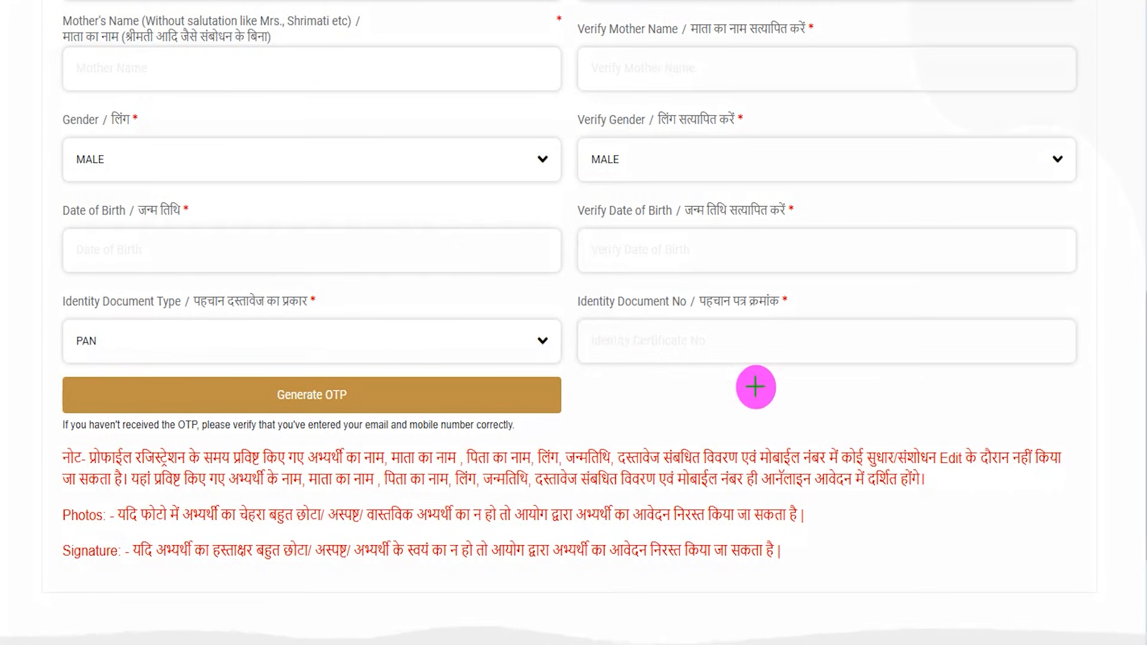
left_click(541, 394)
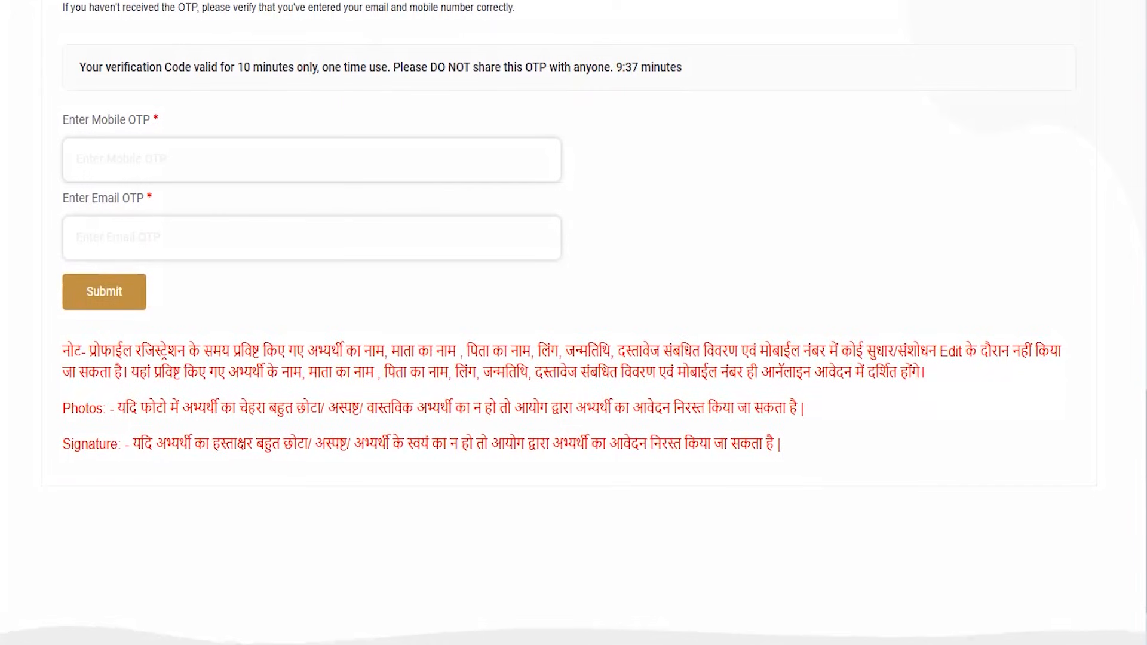
left_click_drag(313, 155, 337, 115)
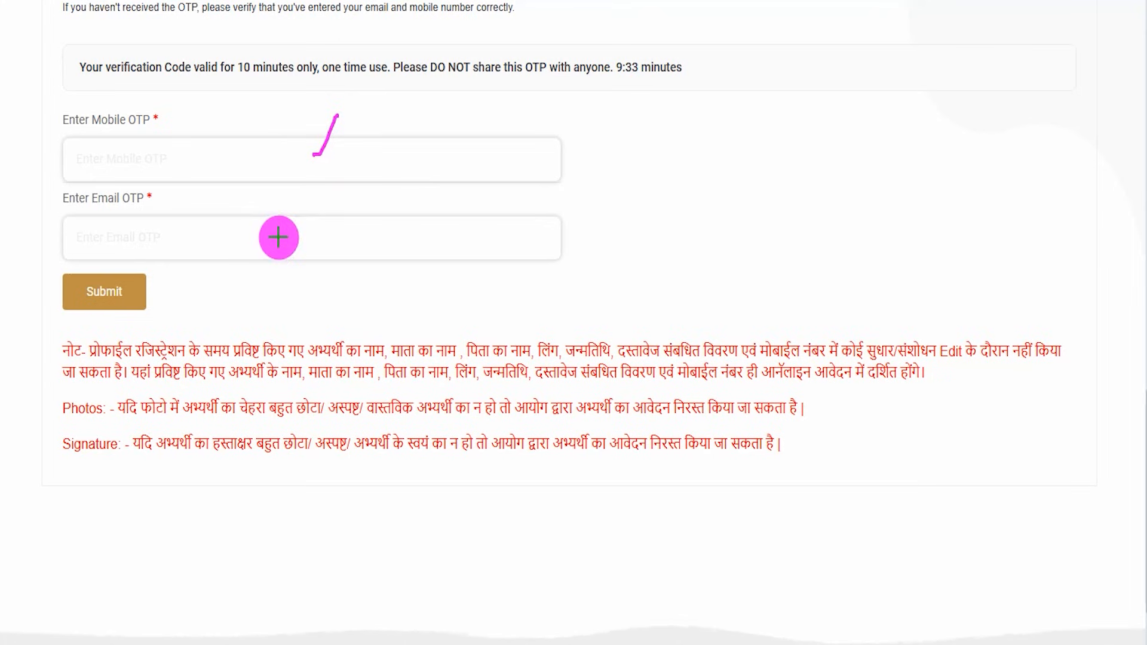
left_click_drag(279, 237, 298, 214)
left_click_drag(160, 166, 194, 168)
left_click_drag(148, 238, 215, 245)
left_click_drag(346, 297, 172, 289)
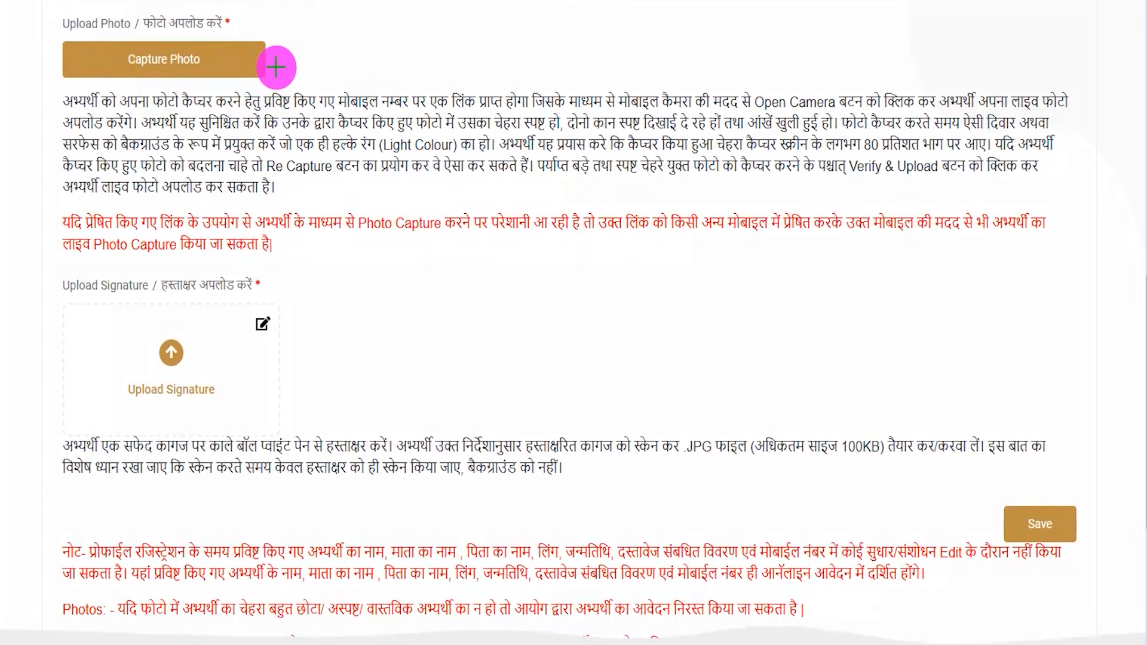
Step: Tick-mark Capture Photo, Upload Signature and the Re Capture instruction with on-screen ink, and underline Verify & Upload in the photo instructions
left_click_drag(279, 57, 304, 31)
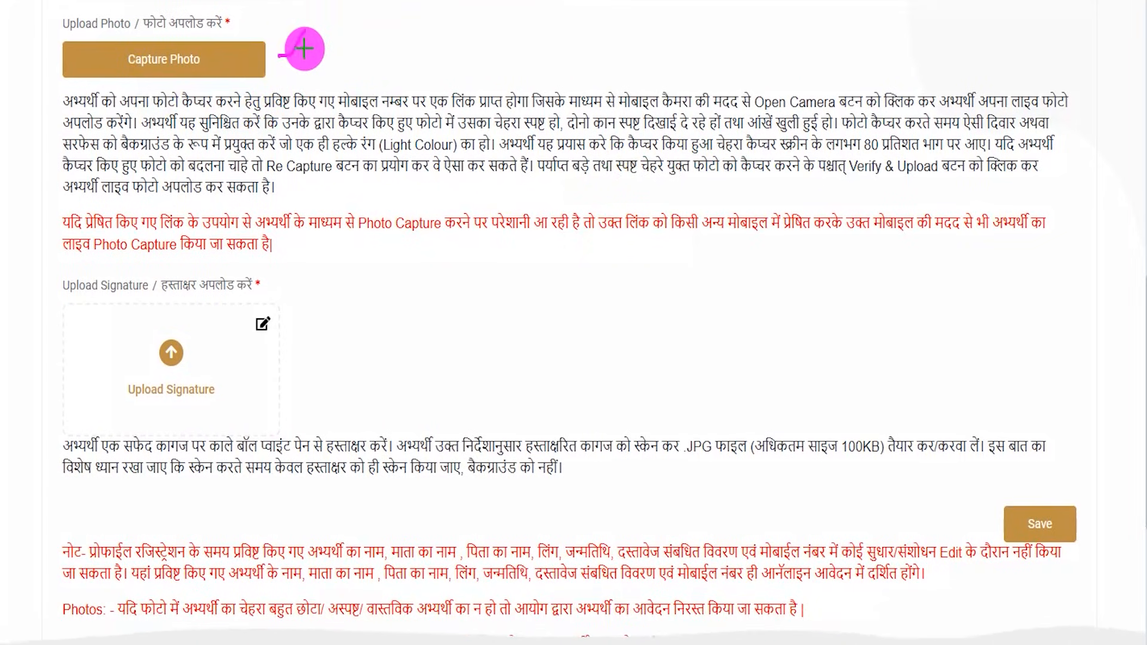
left_click_drag(267, 365, 302, 327)
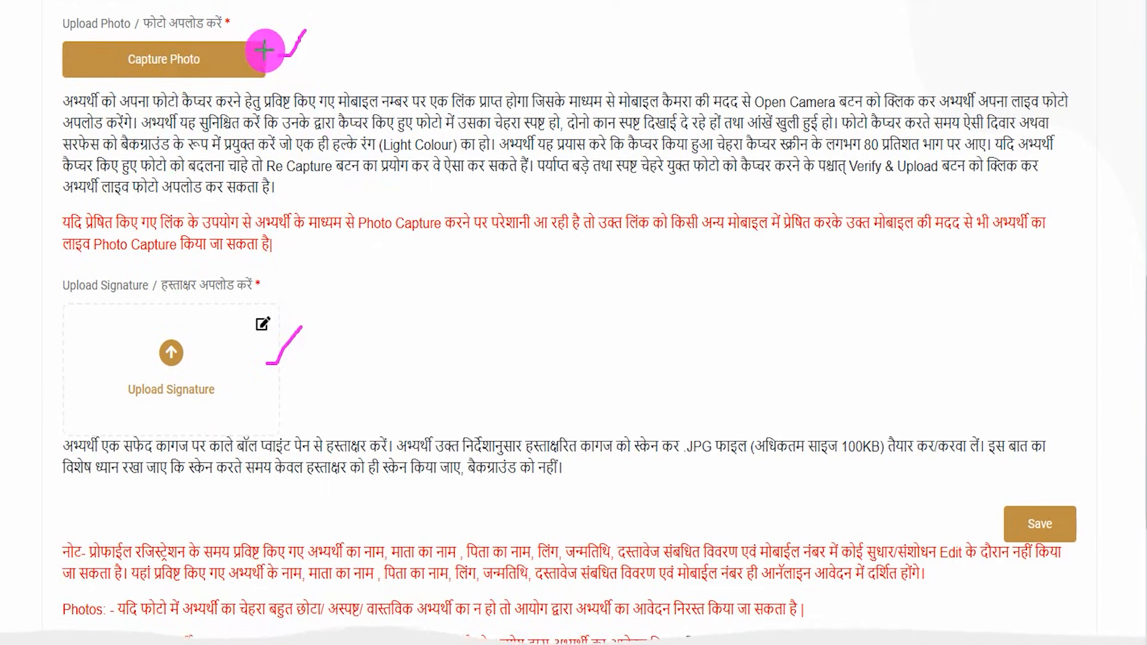
left_click_drag(251, 48, 282, 19)
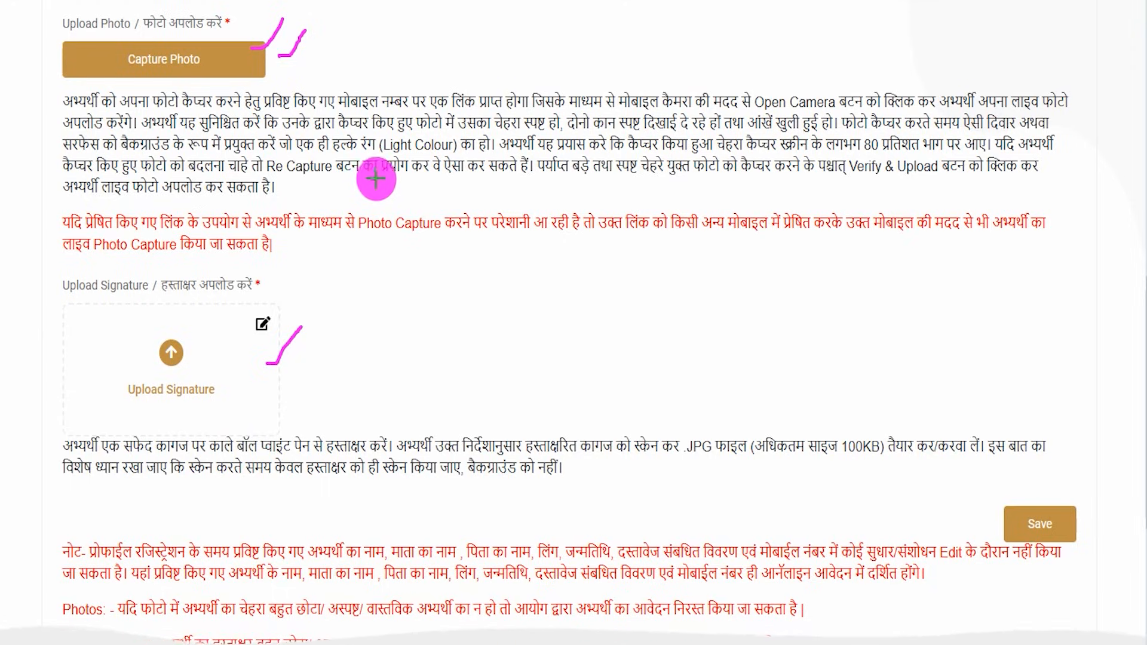
left_click_drag(371, 177, 399, 157)
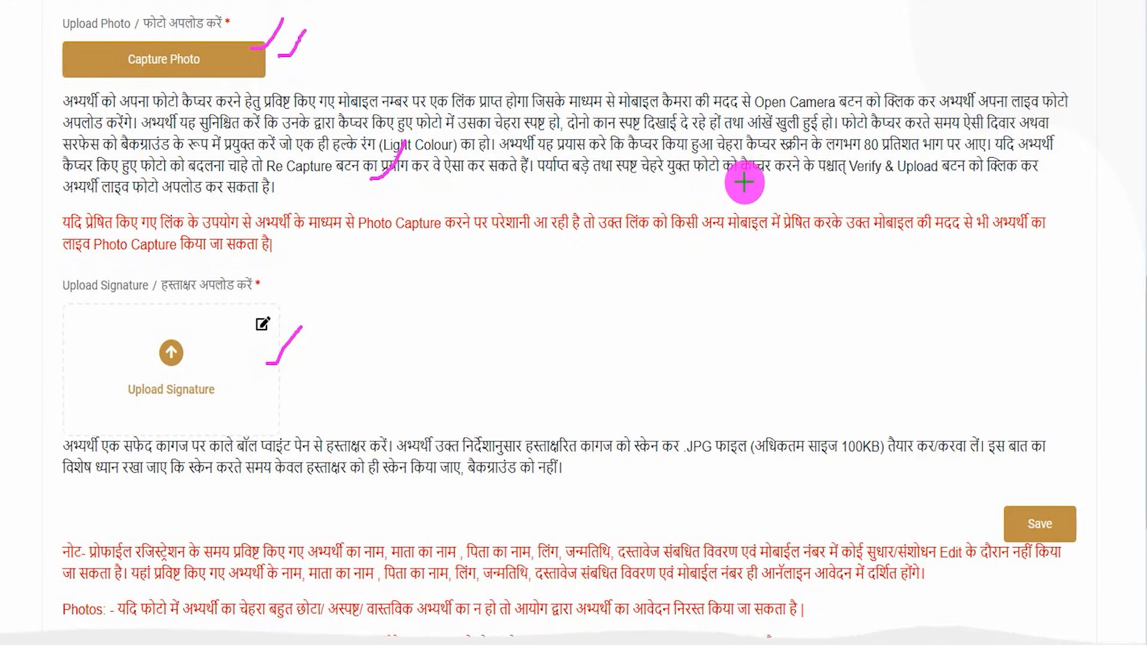
left_click_drag(859, 180, 929, 183)
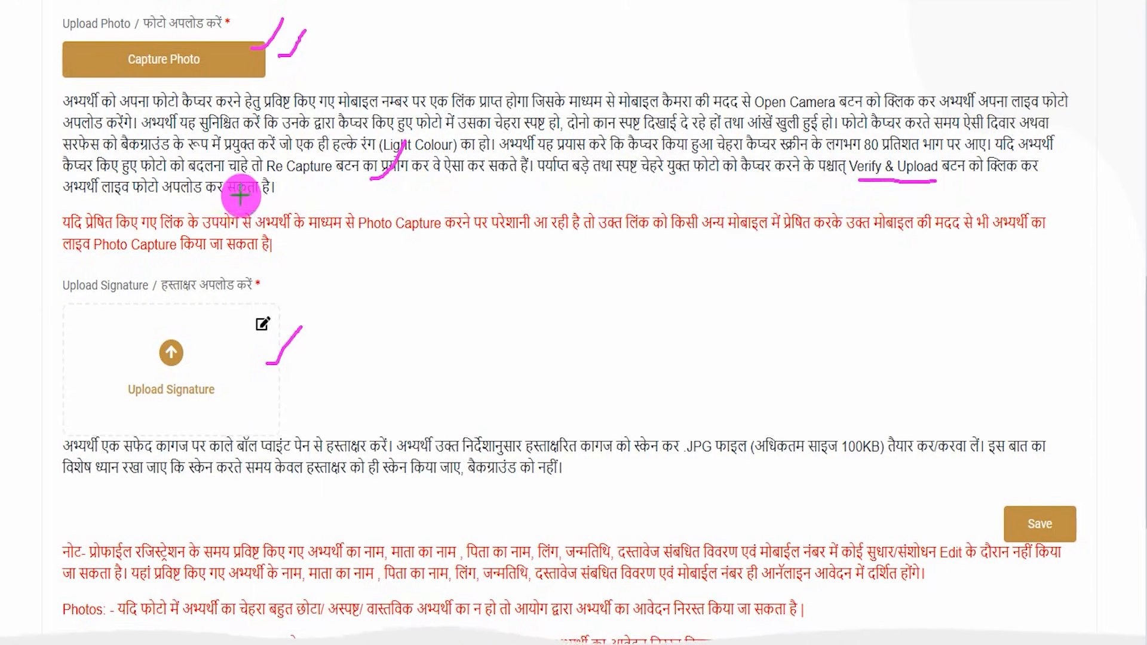
left_click_drag(228, 197, 275, 152)
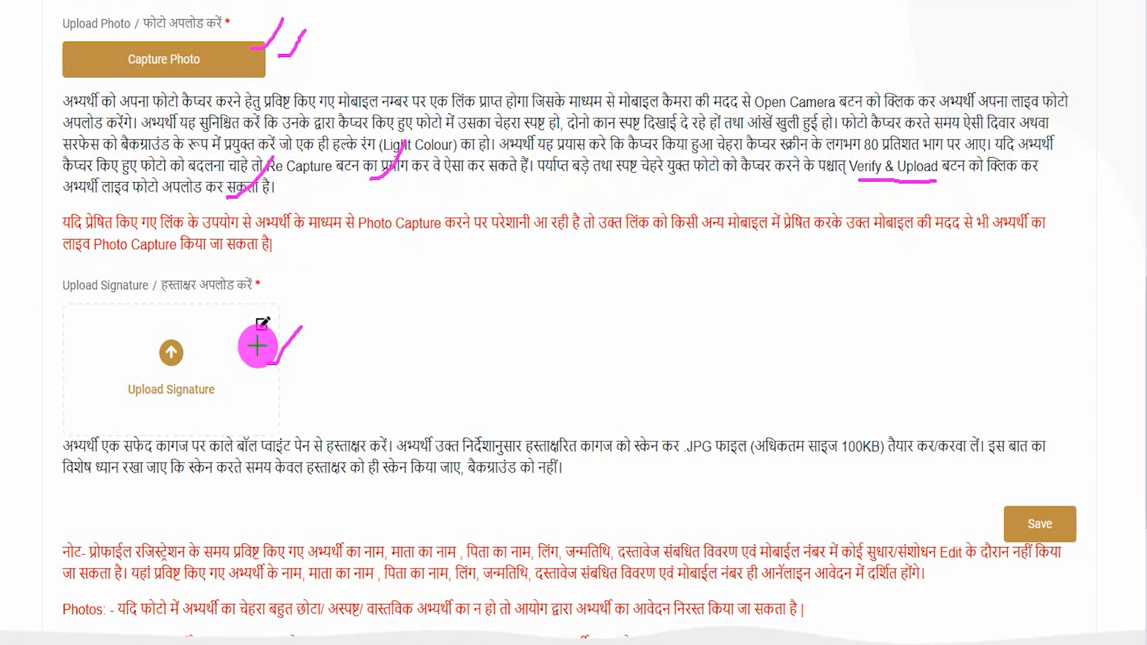
Step: Tick-mark the Upload Signature box, underline the paper, .JPG and maximum size notes below it, and point out Save with on-screen ink
left_click_drag(282, 392, 334, 345)
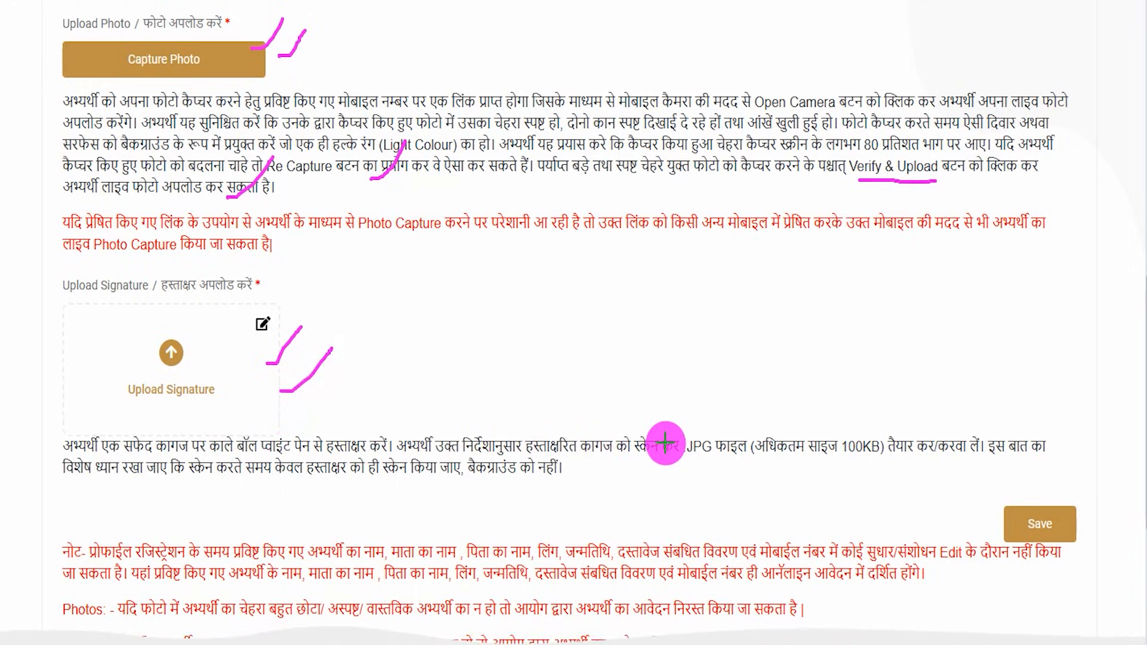
left_click_drag(175, 457, 218, 456)
left_click_drag(677, 457, 706, 459)
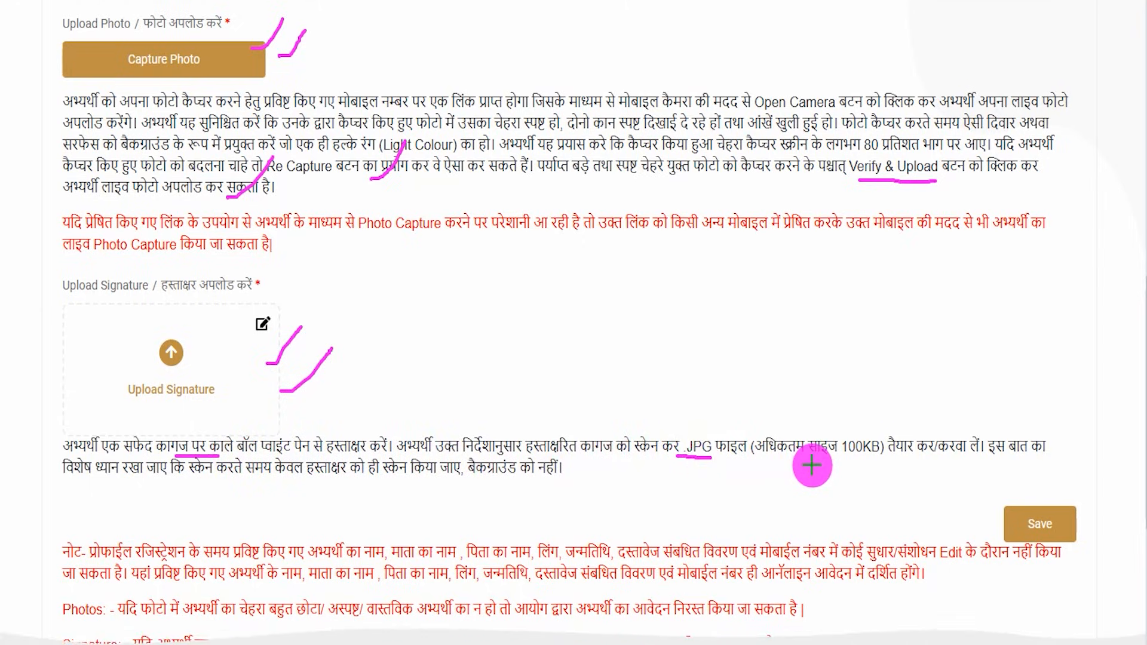
left_click_drag(799, 456, 839, 459)
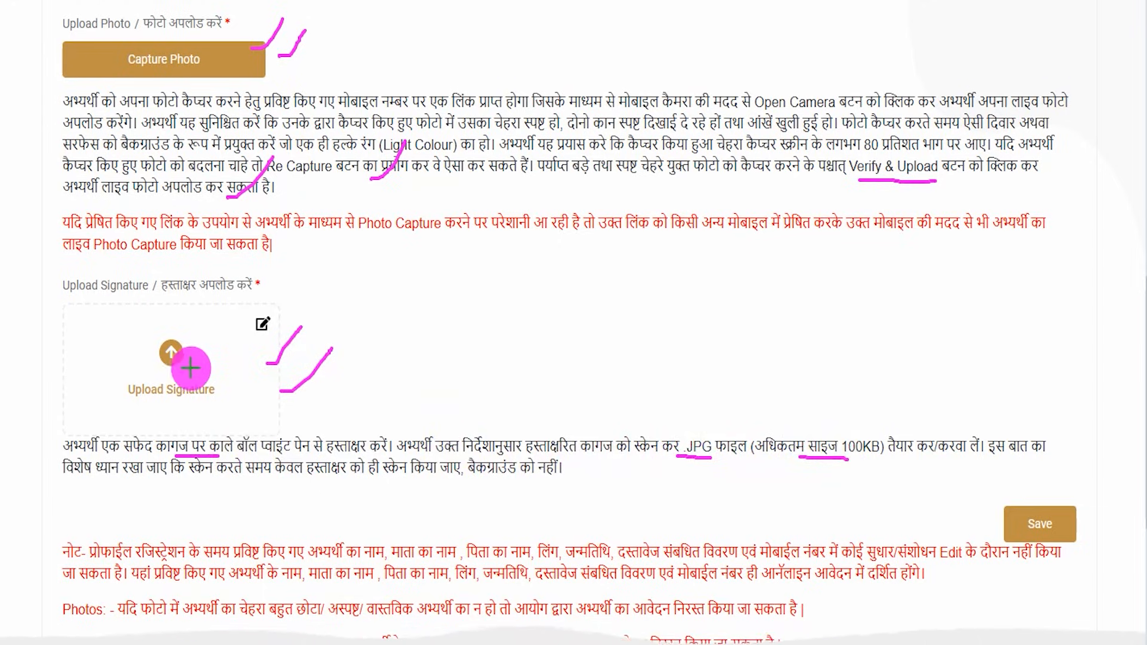
left_click_drag(189, 370, 226, 306)
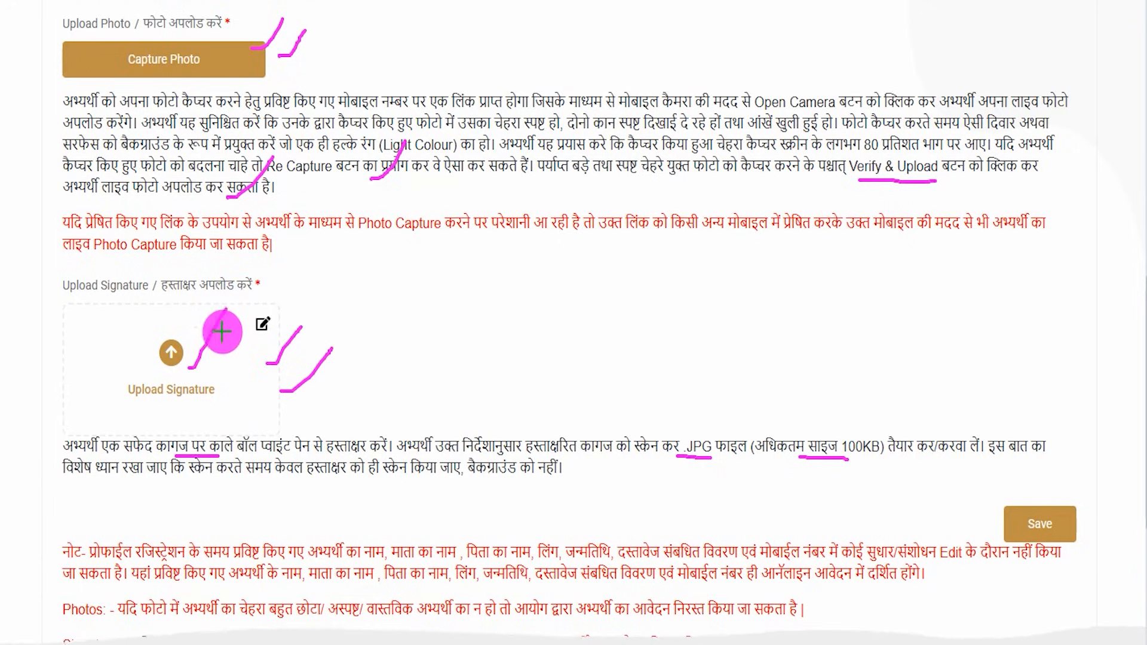
left_click_drag(281, 416, 345, 376)
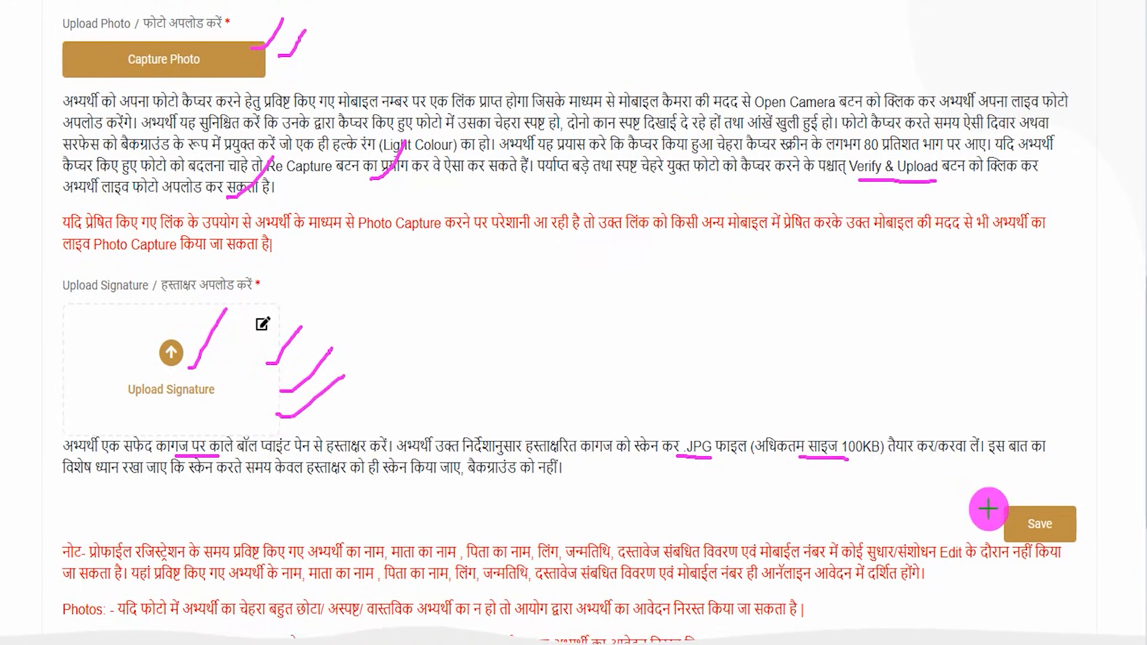
left_click_drag(1100, 335, 1066, 485)
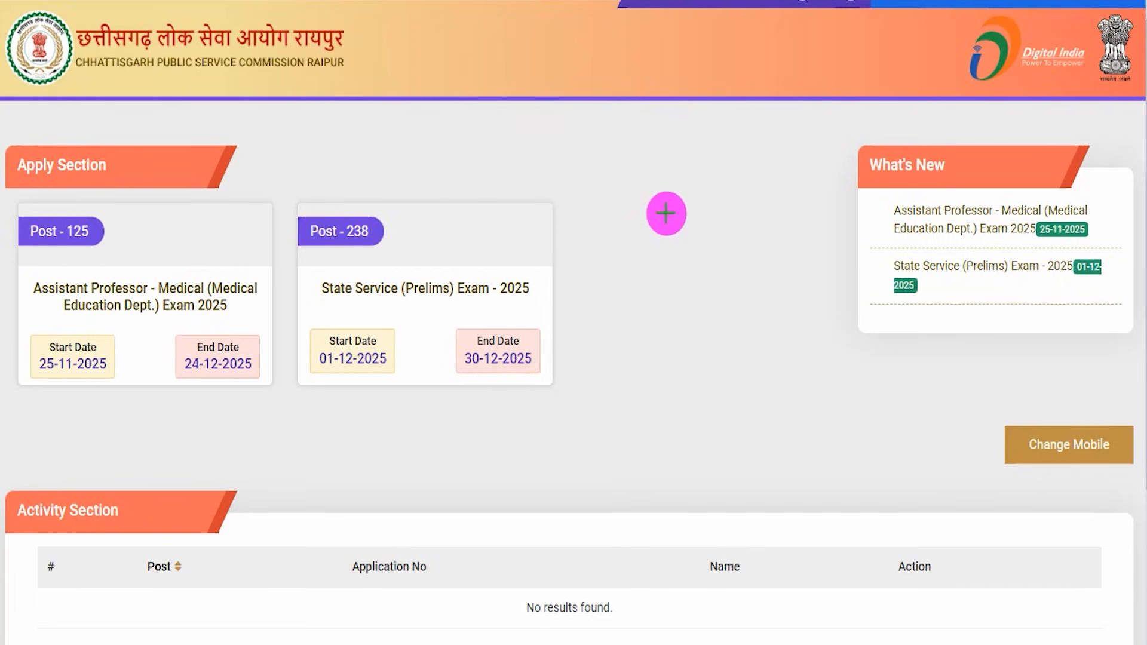
Step: Tick-mark the Verify Your Profile heading and its three verification options, from Digi Locker to obtaining a CGPSC unique ID, with on-screen ink
left_click_drag(608, 187, 659, 142)
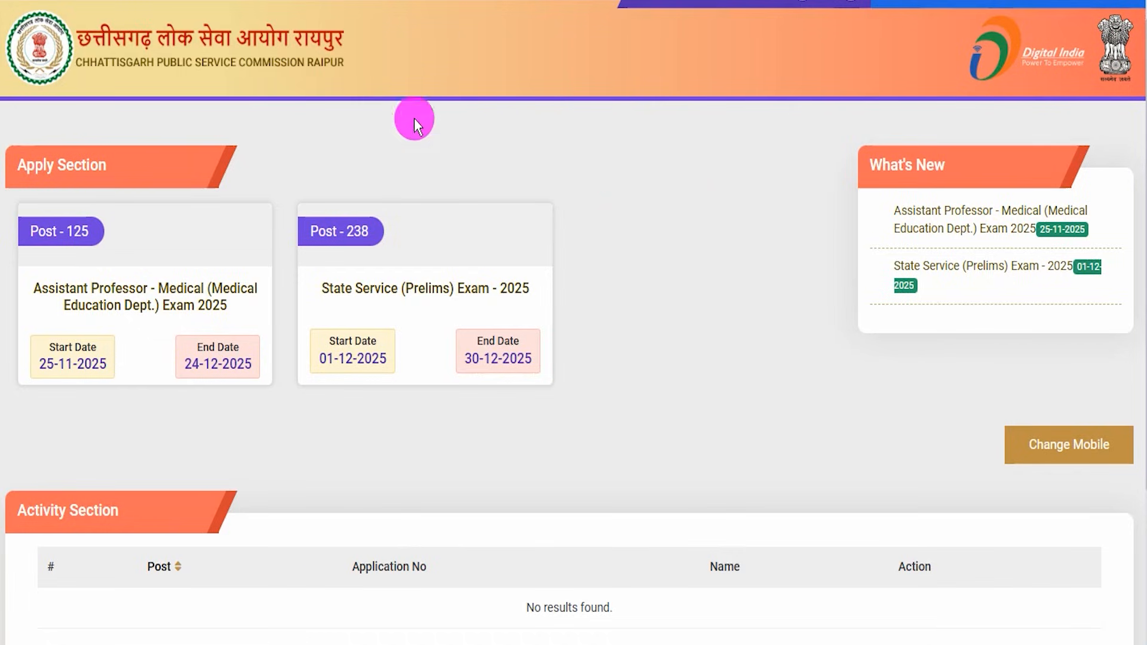
mouse_move(388, 299)
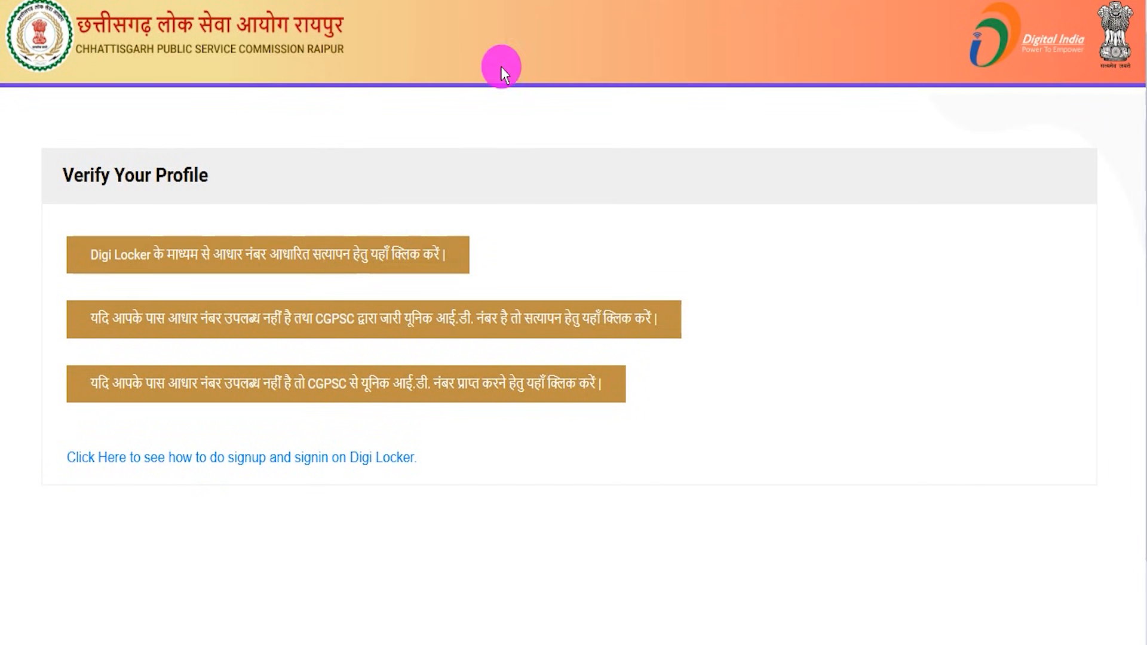
left_click_drag(239, 178, 288, 130)
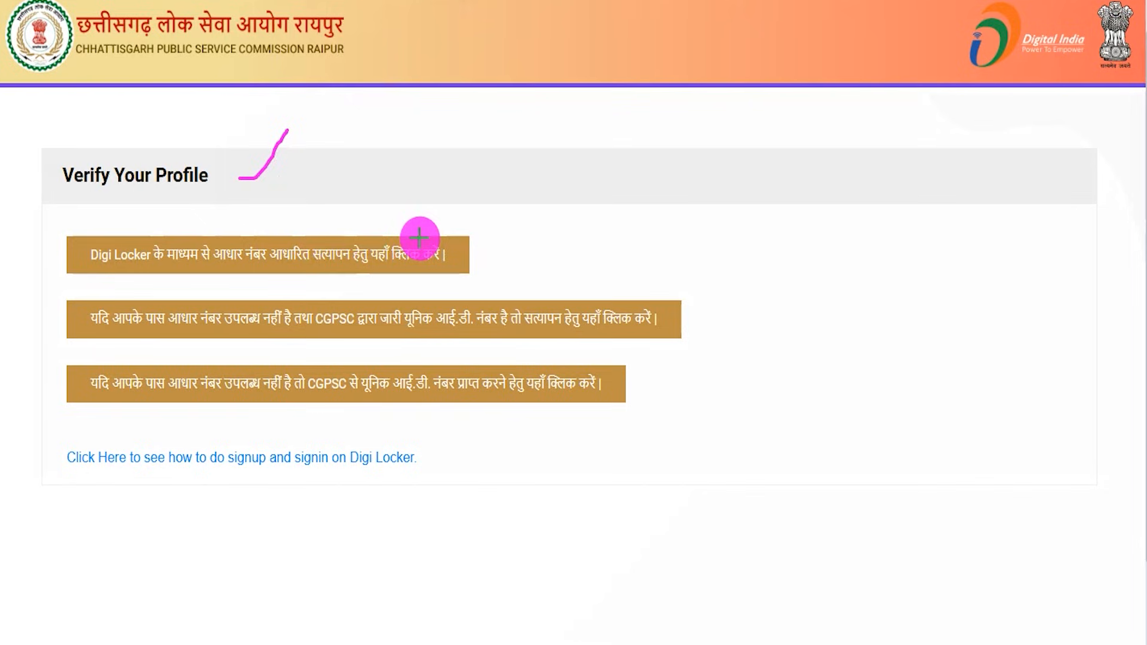
left_click_drag(419, 238, 450, 183)
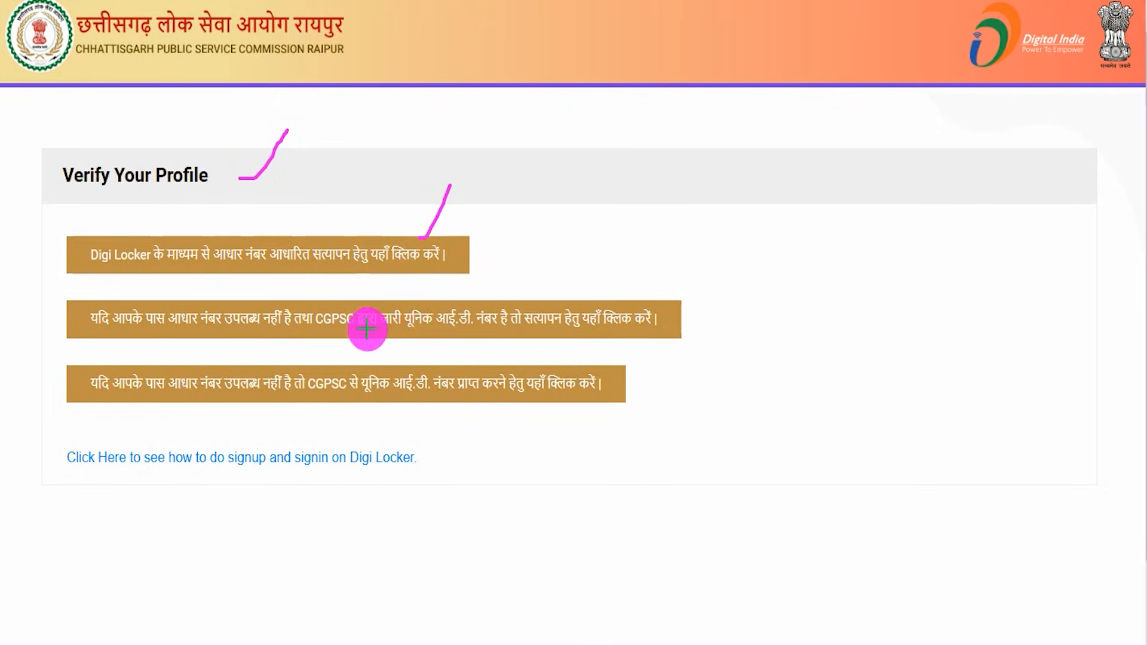
left_click_drag(471, 332, 507, 275)
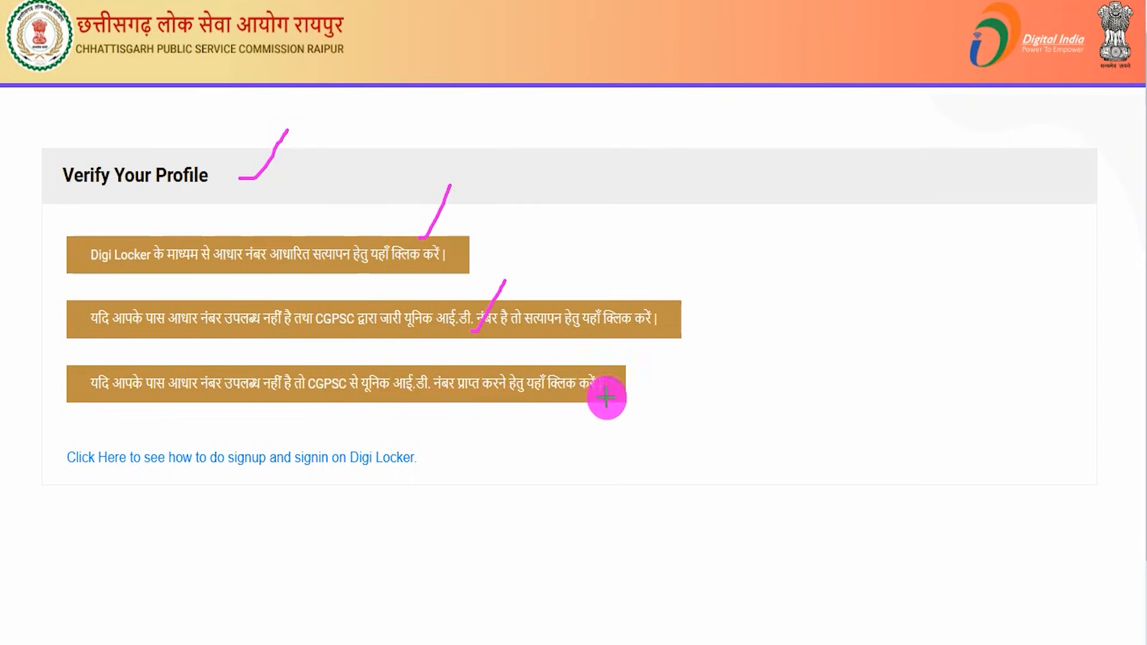
left_click_drag(618, 395, 643, 366)
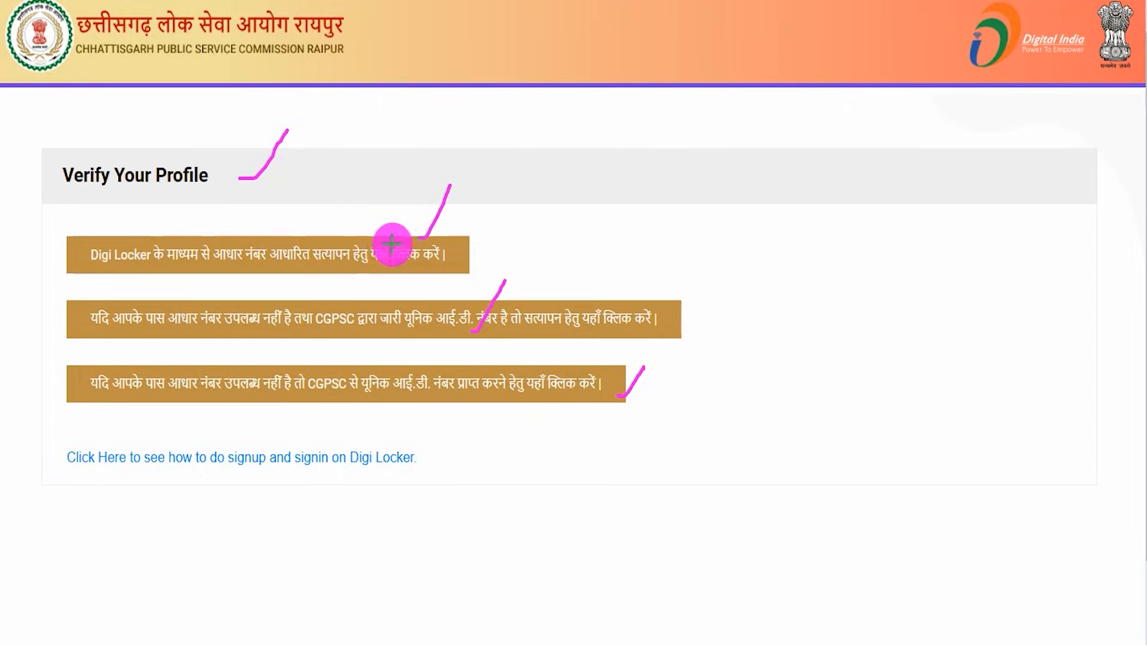
Step: Open the Digi Locker Aadhaar-based verification and go through the Mobile, Username and Aadhaar sign-in methods
left_click(467, 254)
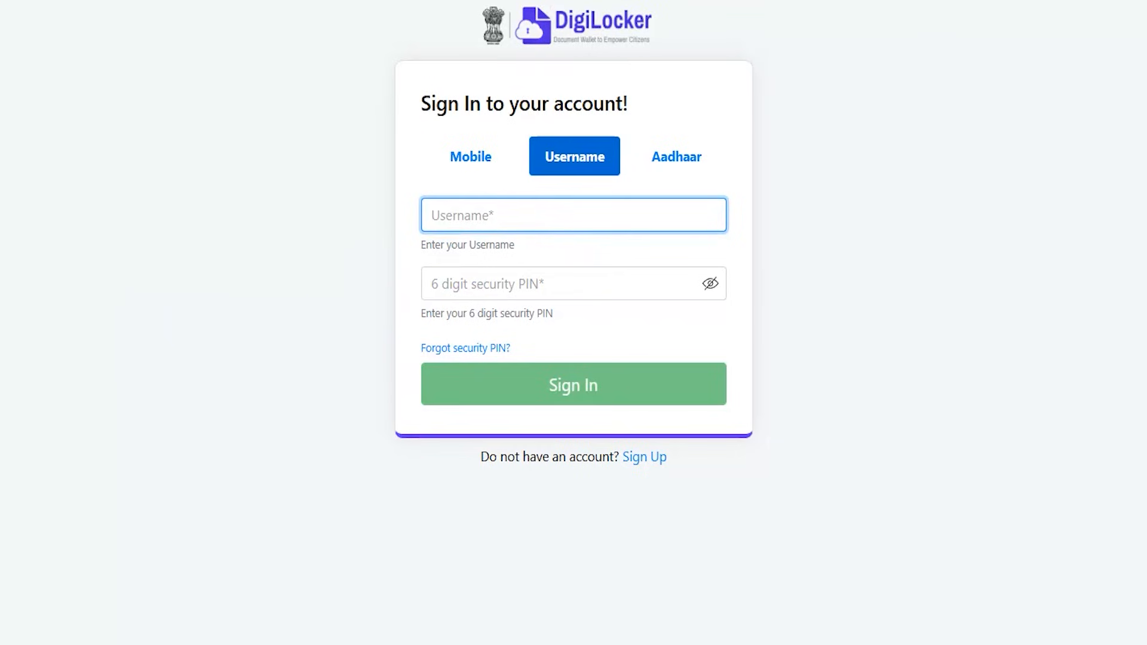
left_click(480, 160)
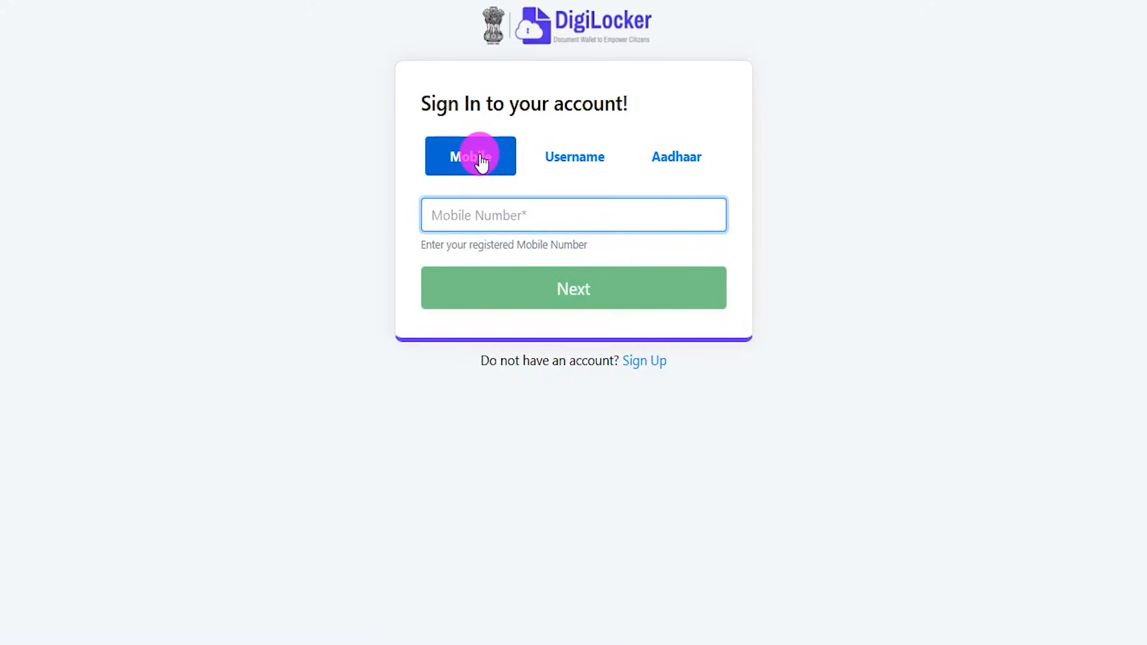
left_click(568, 159)
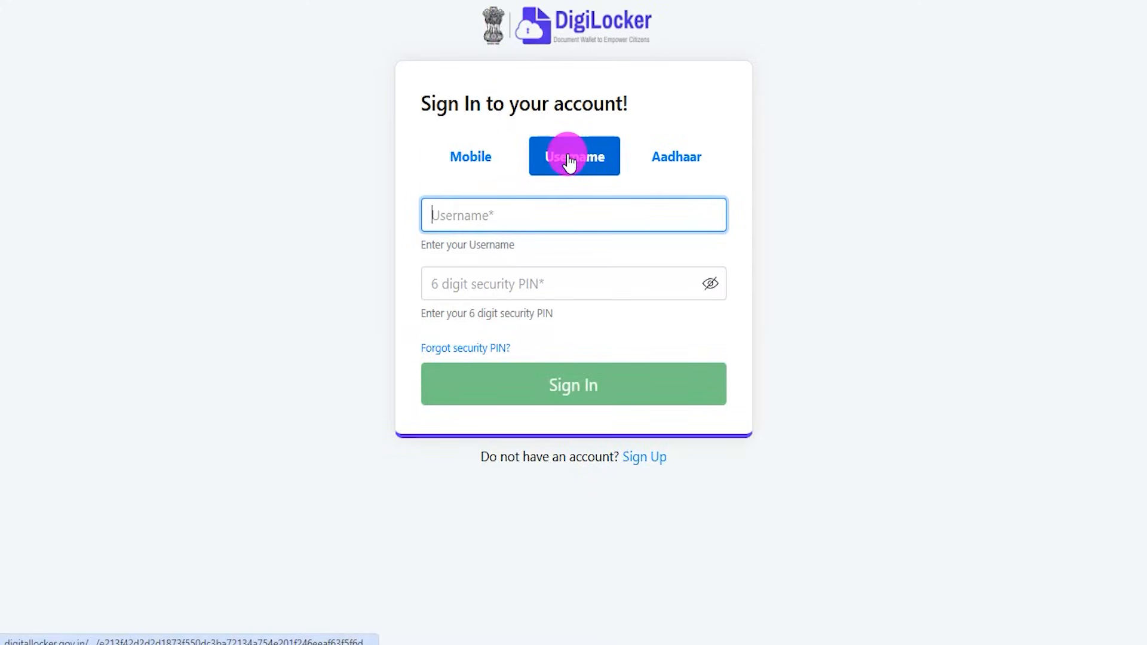
left_click(656, 162)
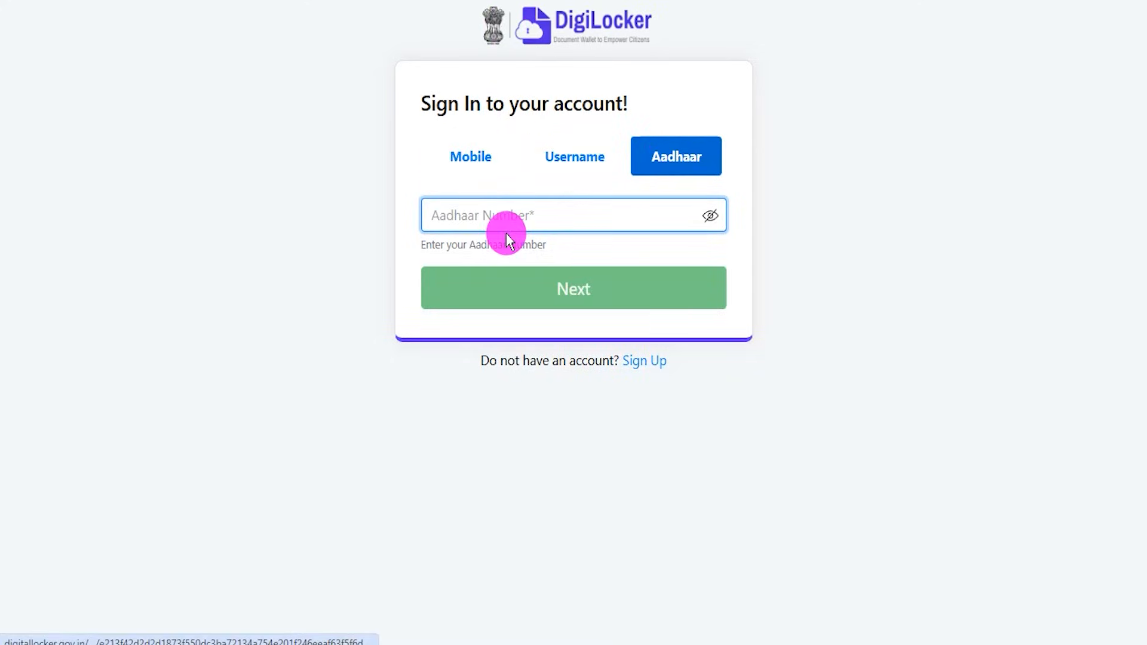
Step: Outline the "Do not have an account? Sign Up" line with an on-screen ink rectangle and clear the ink
key("ctrl+2")
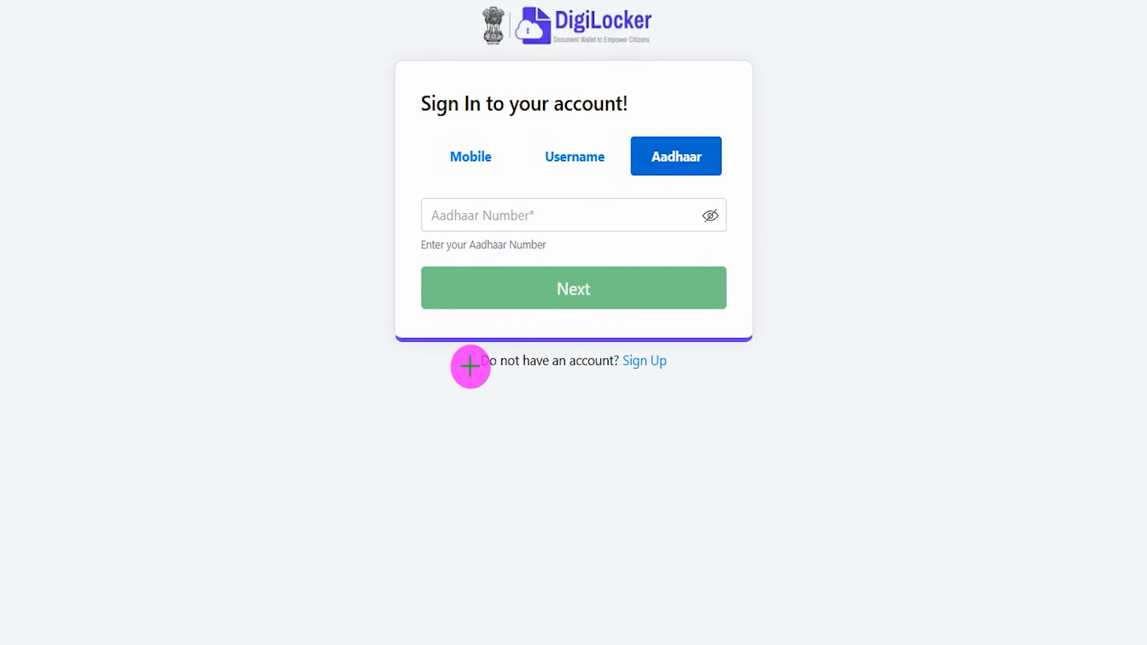
left_click_drag(464, 348, 695, 385)
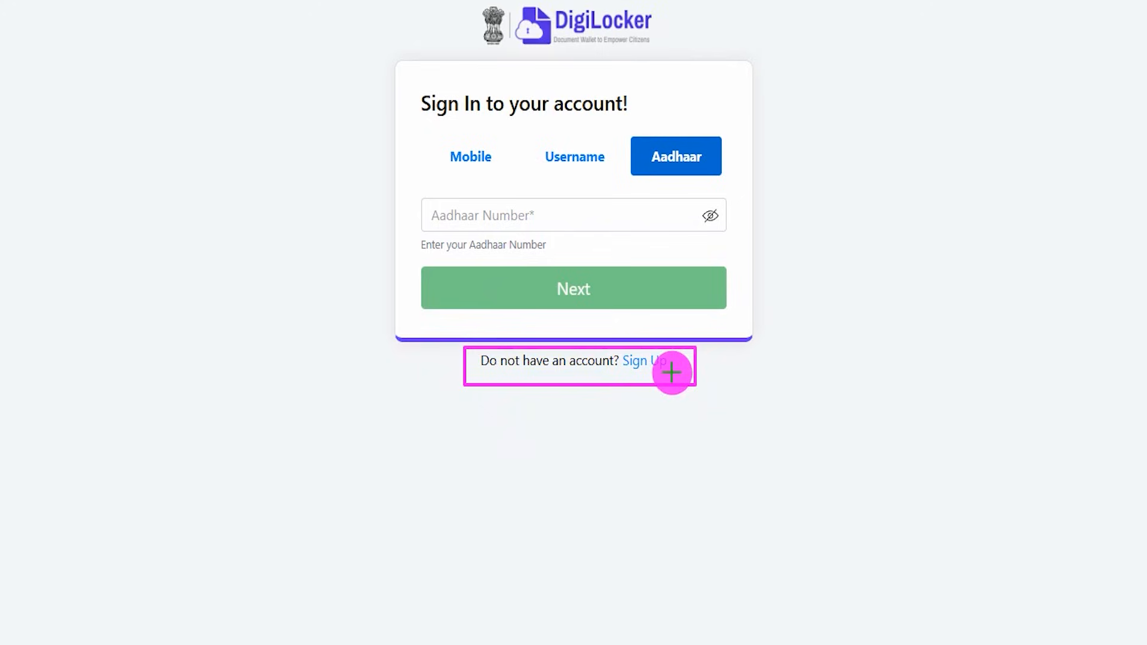
key("Escape")
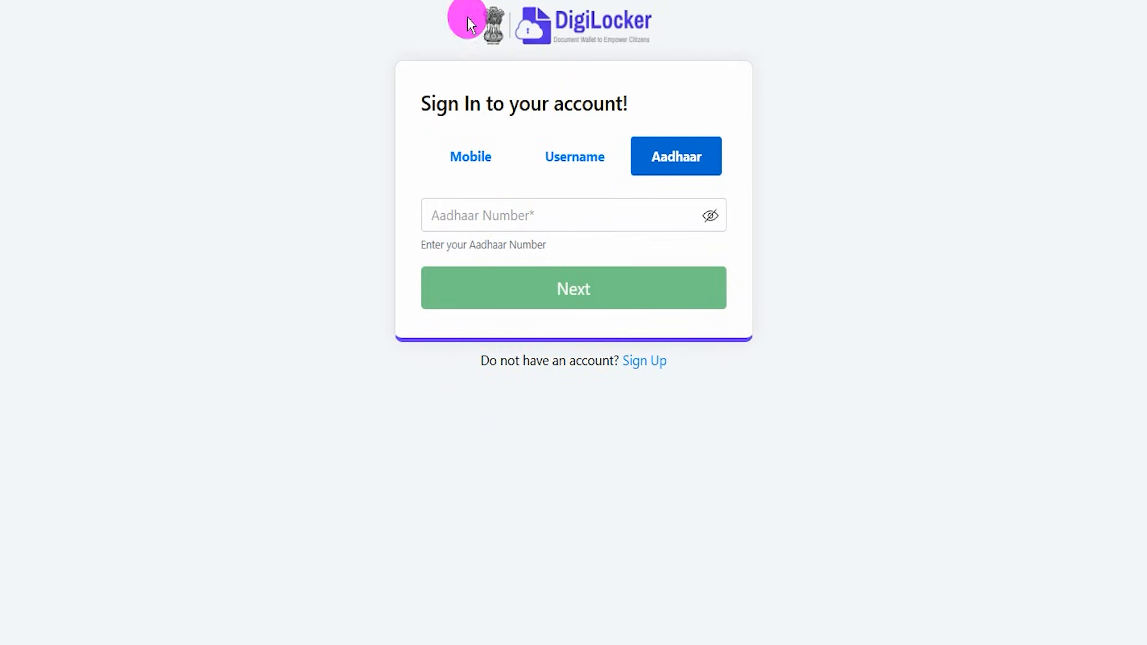
Step: Review the Mobile and Username sign-in forms again and return to the Aadhaar sign-in method
left_click(467, 156)
left_click(568, 156)
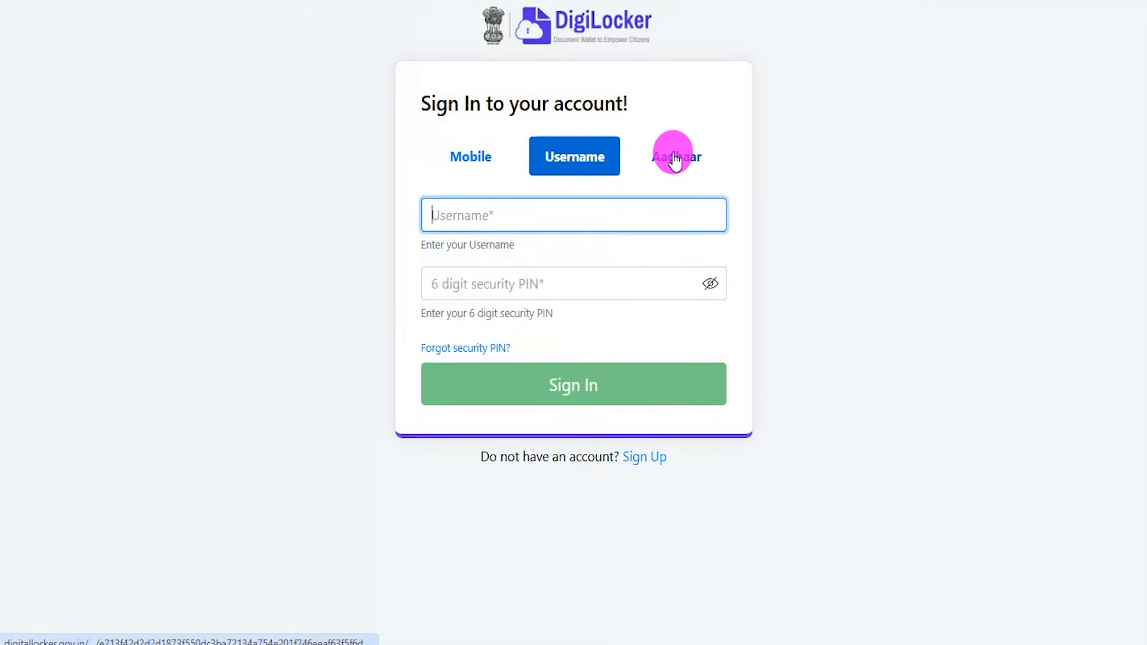
left_click(675, 158)
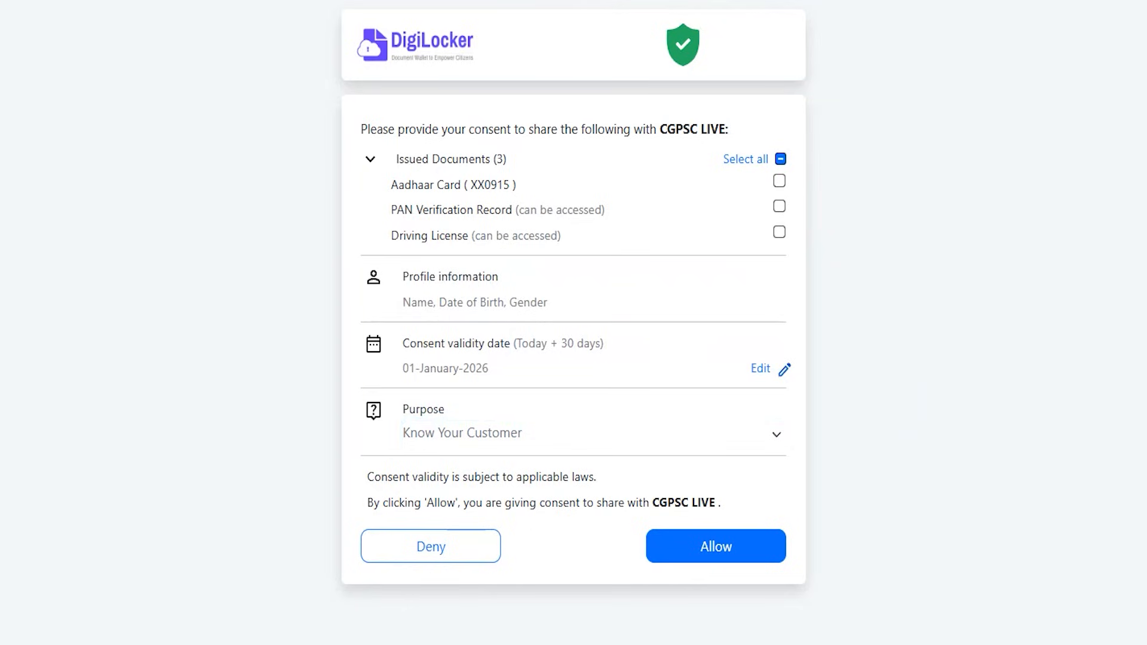
Step: Tick-mark the DigiLocker consent form and its Aadhaar Card, PAN Verification Record and Driving License checkboxes with on-screen ink
left_click_drag(861, 160, 931, 106)
mouse_move(781, 184)
left_mouse_down()
mouse_move(798, 174)
mouse_move(808, 193)
left_mouse_up()
left_click_drag(781, 236, 802, 210)
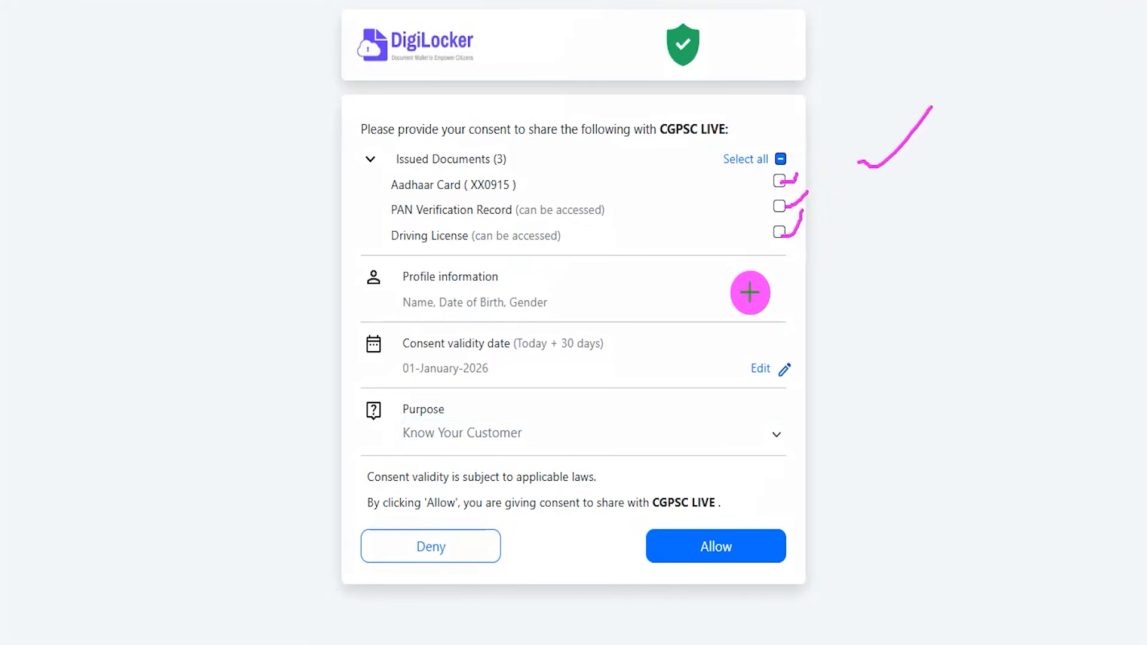
Step: Look through the consent Purpose options, keep Know Your Customer, and allow sharing with CGPSC LIVE
left_click(440, 428)
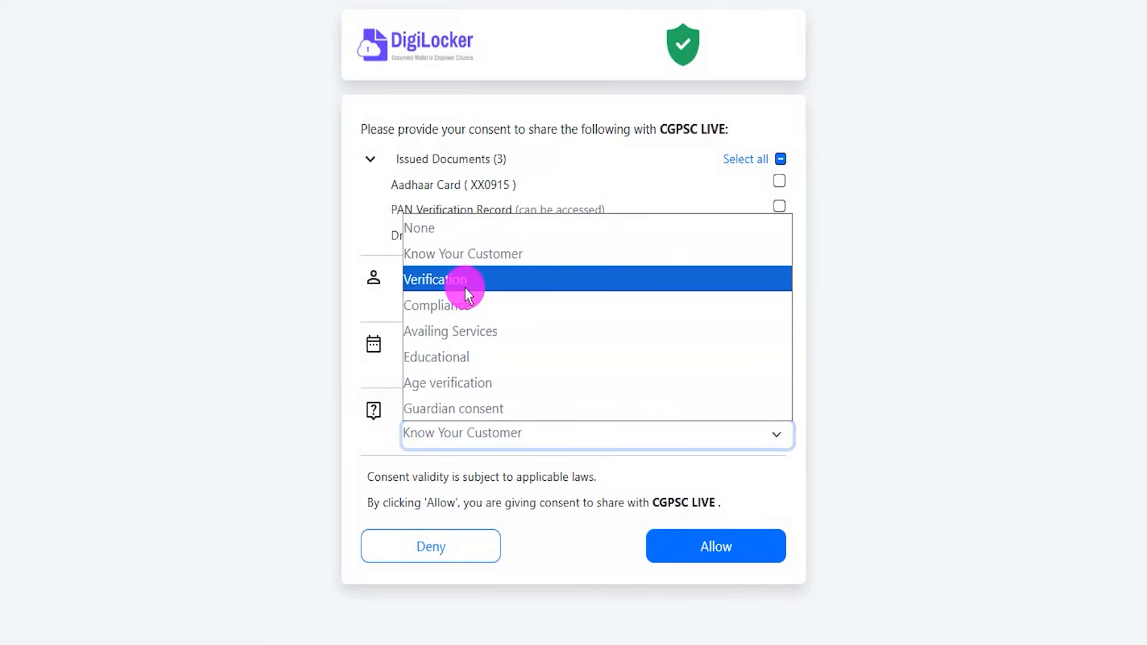
left_click(575, 468)
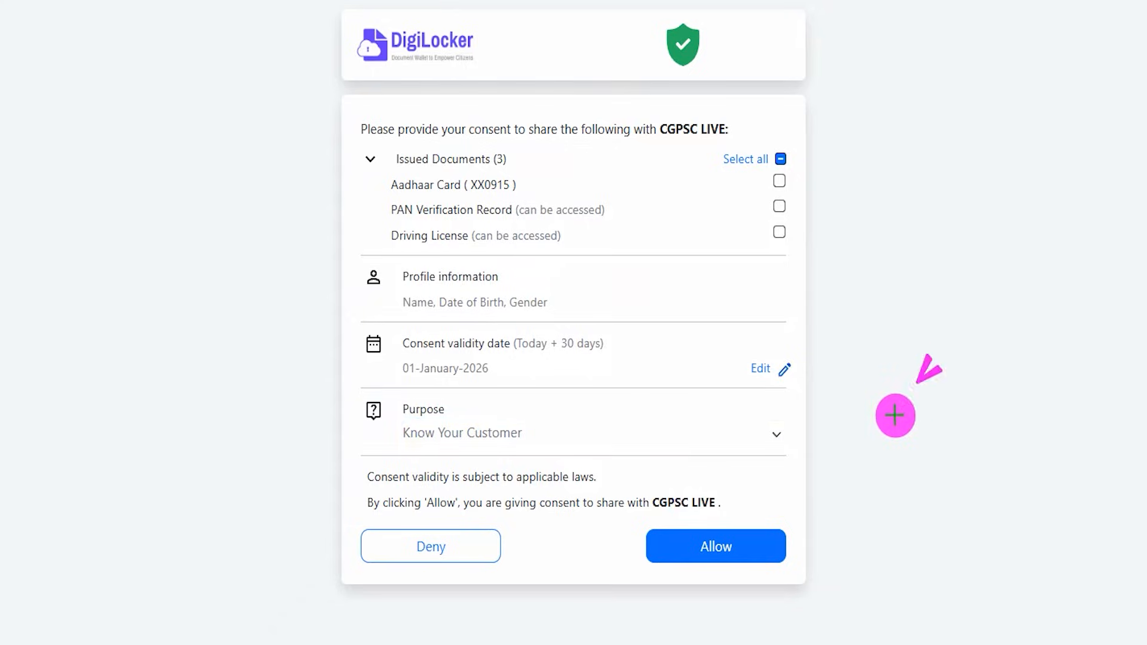
left_click(776, 538)
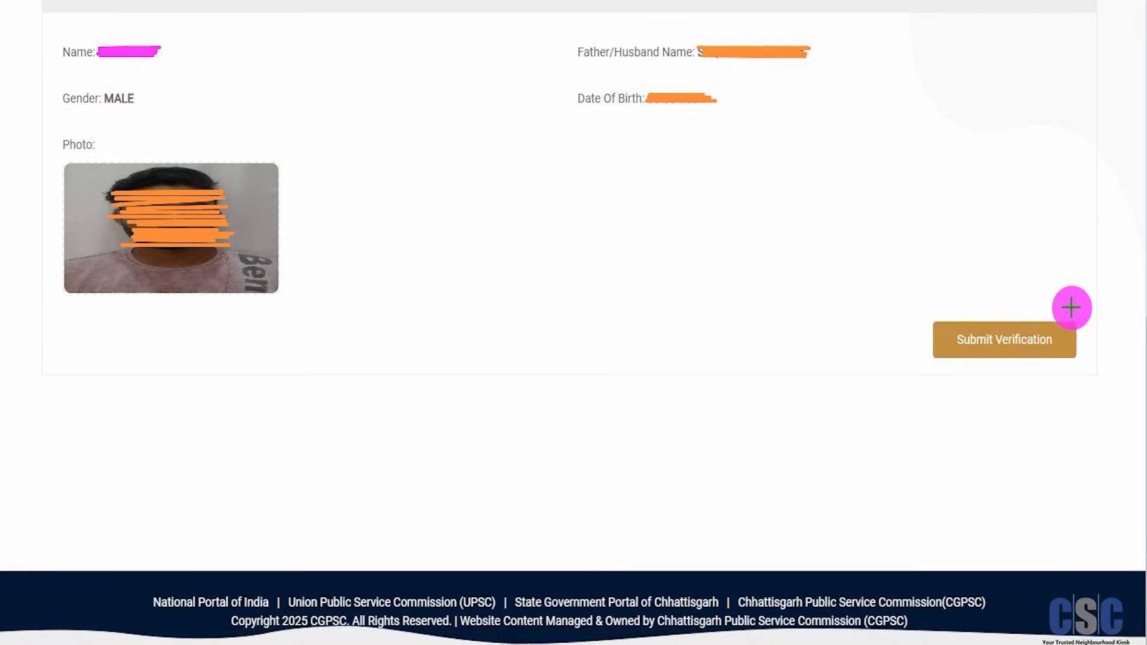
Step: Submit the profile verification and open the application for the State Service (Prelims) Exam - 2025
left_click(1068, 338)
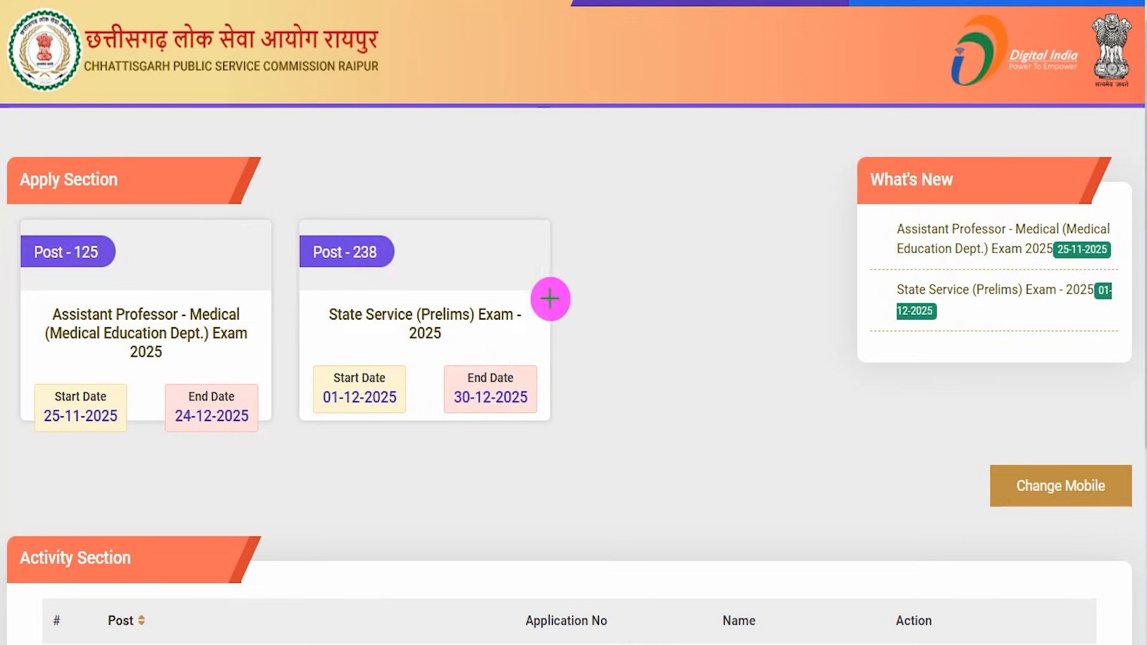
mouse_move(379, 299)
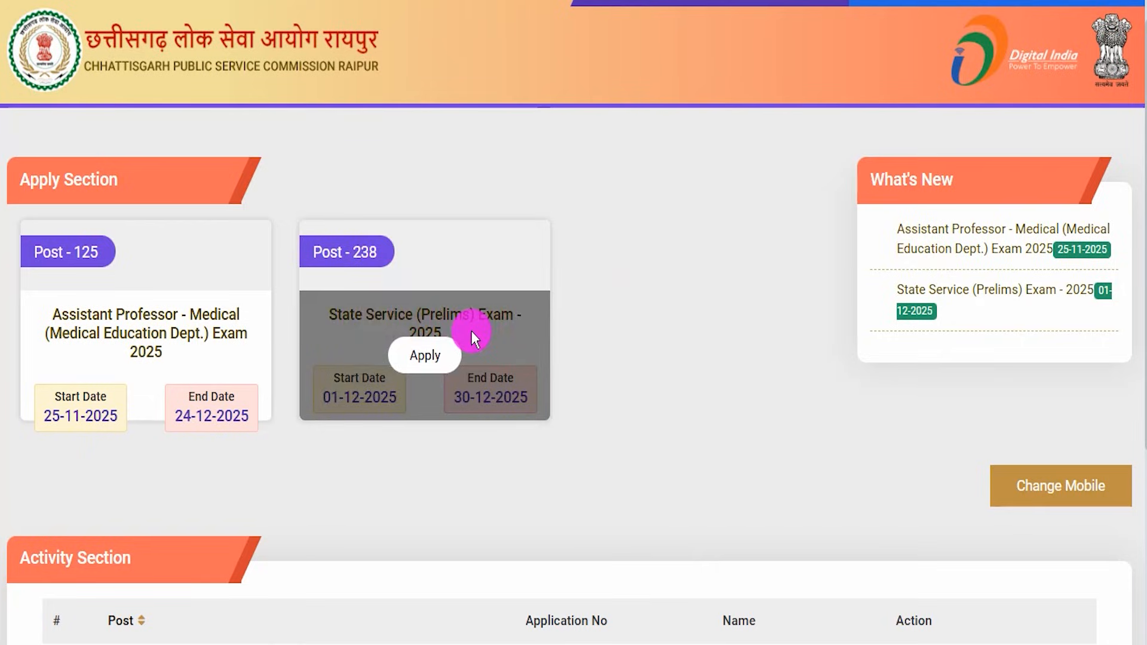
left_click(429, 353)
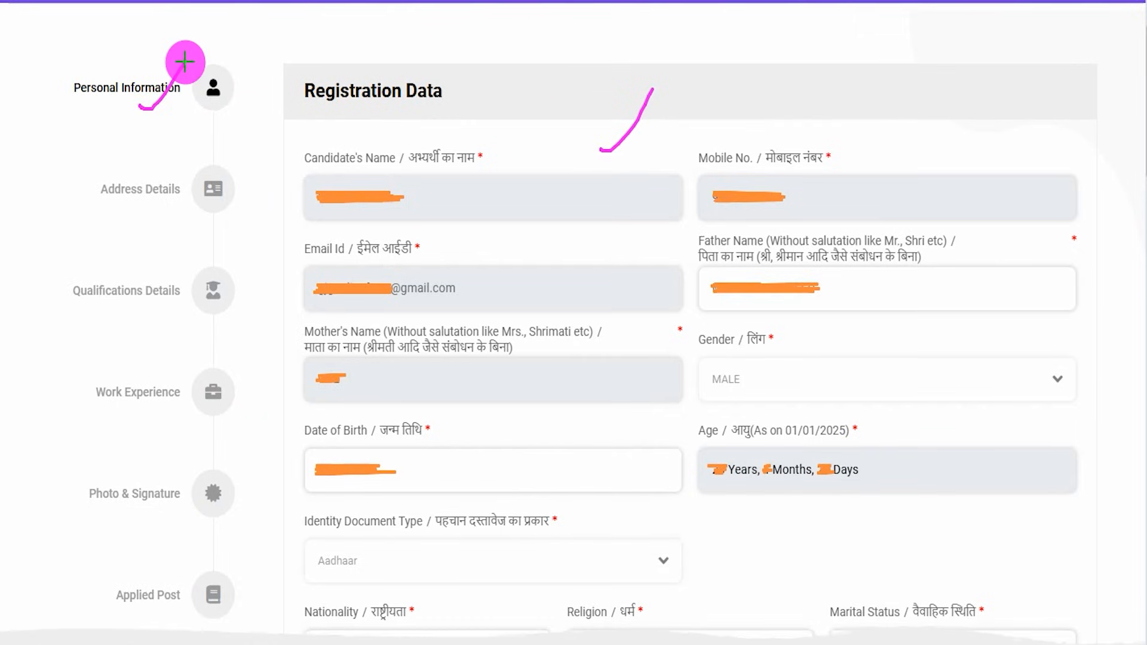
Step: Tick-mark the form stages from Address Details through Applied Post with on-screen ink, and mark the Personal Information stage again
left_click_drag(143, 205, 183, 153)
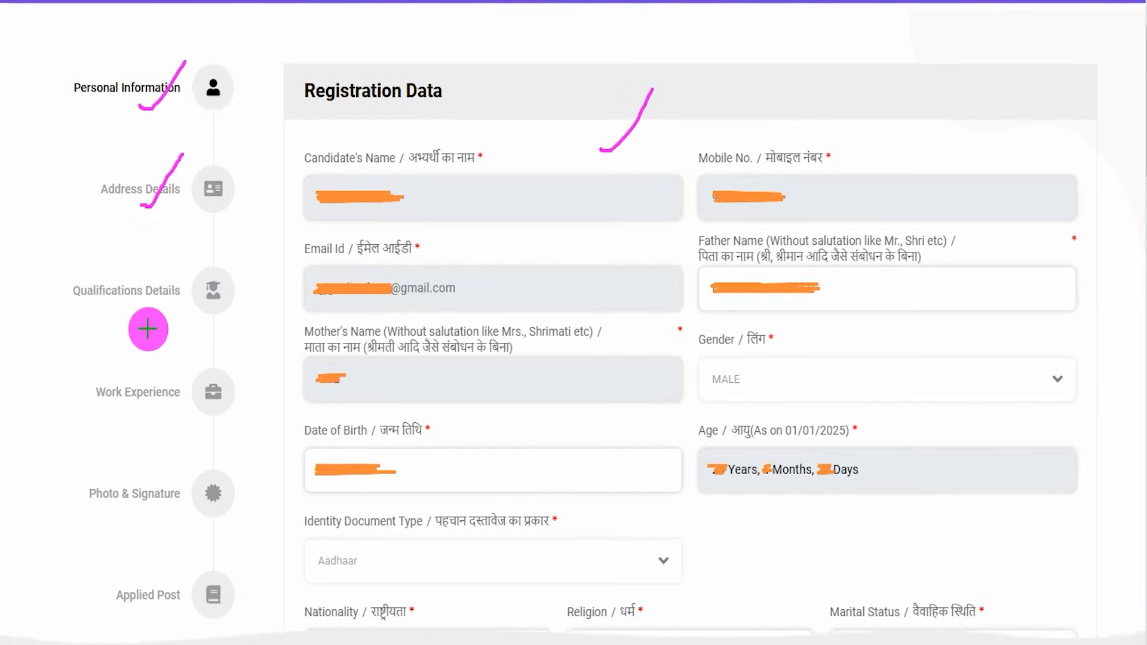
left_click_drag(146, 311, 212, 244)
left_click_drag(158, 409, 212, 353)
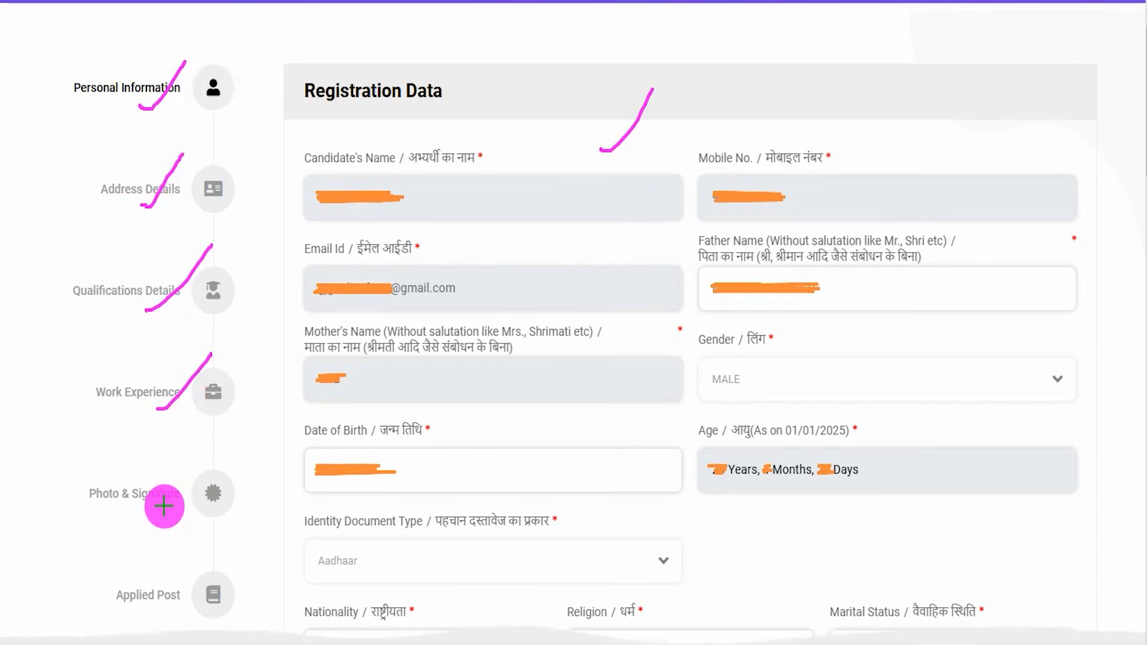
left_click_drag(165, 508, 208, 446)
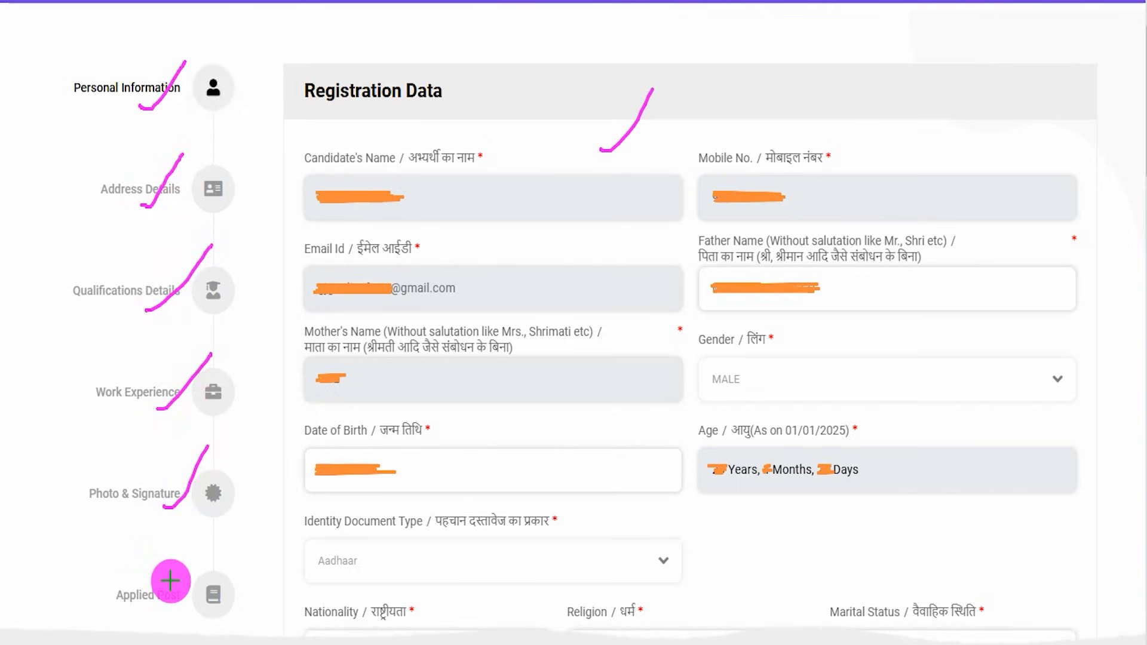
left_click_drag(170, 582, 215, 522)
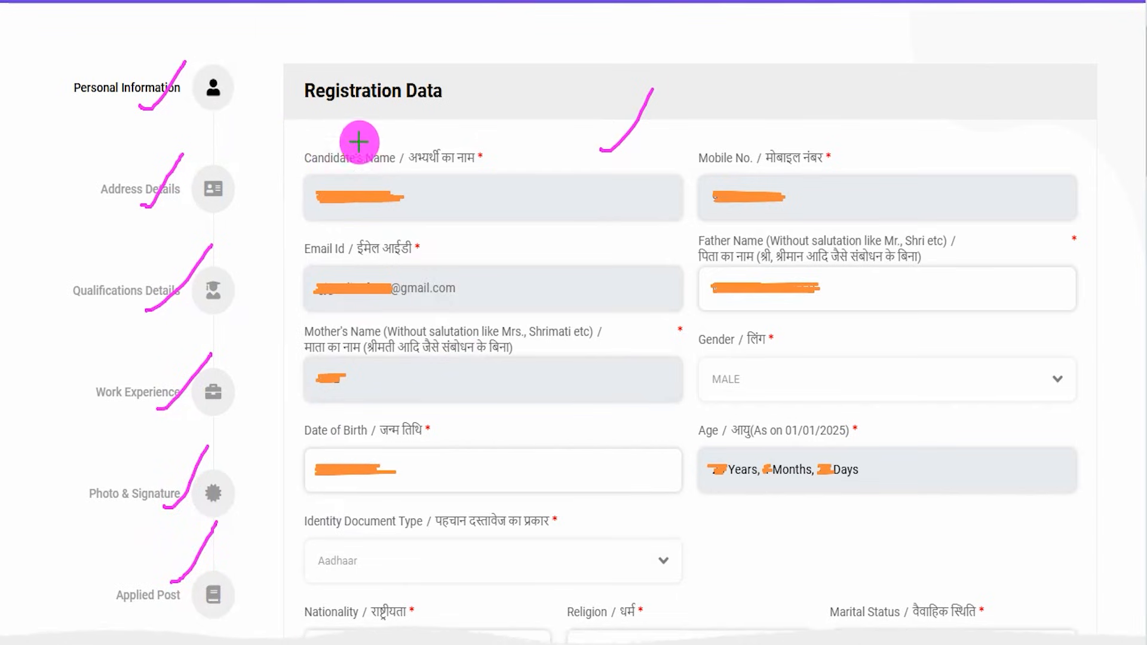
left_click_drag(236, 88, 268, 53)
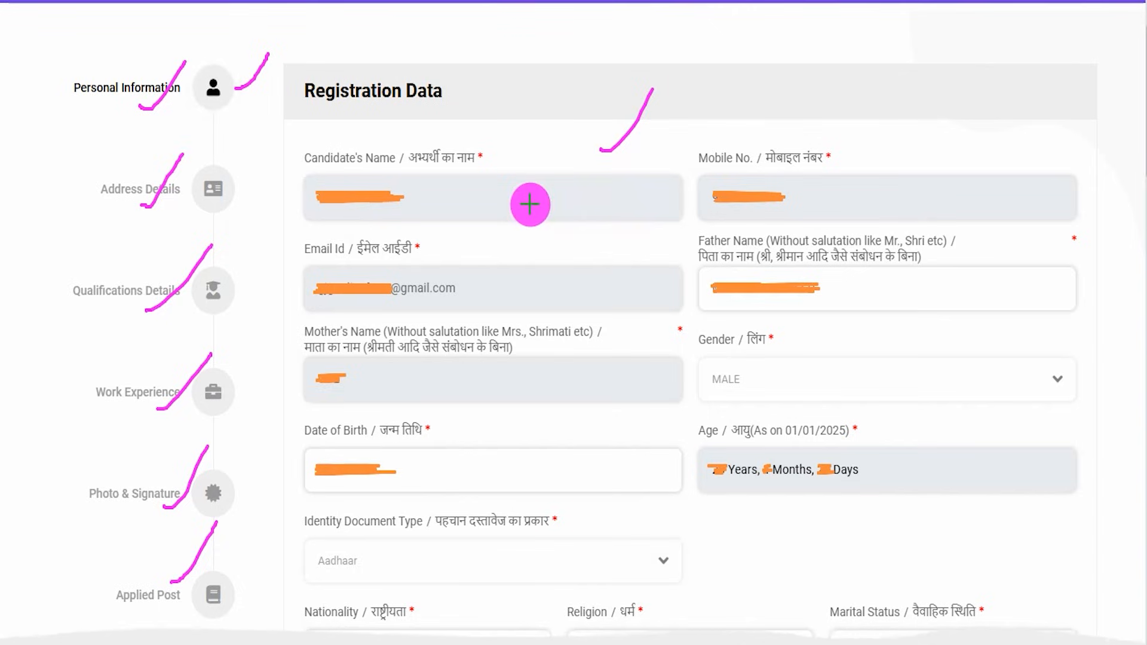
Step: Tick-mark the Candidate's Name, Mobile No., Email Id, Father Name and Date of Birth fields with on-screen ink
left_click_drag(512, 200, 558, 153)
left_click_drag(813, 205, 852, 175)
left_click_drag(460, 307, 542, 269)
left_click_drag(866, 295, 917, 261)
left_click_drag(446, 457, 530, 395)
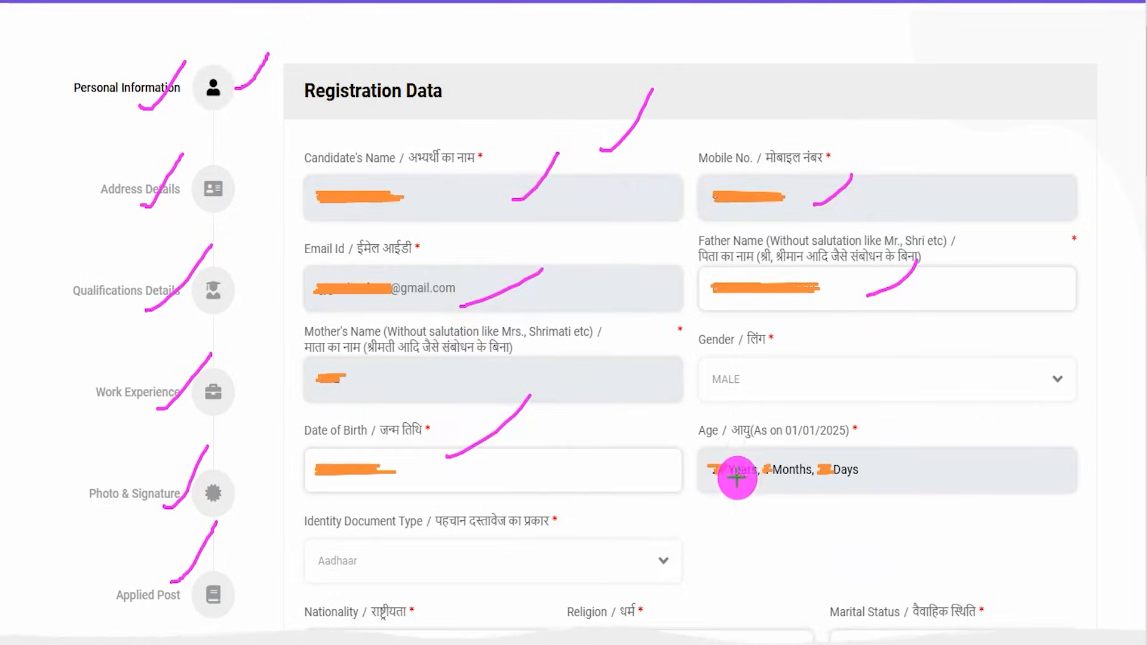
Step: Keep the nationality as INDIAN, set Religion to Muslim and set Marital Status to No
scroll(808, 538, "down", 8)
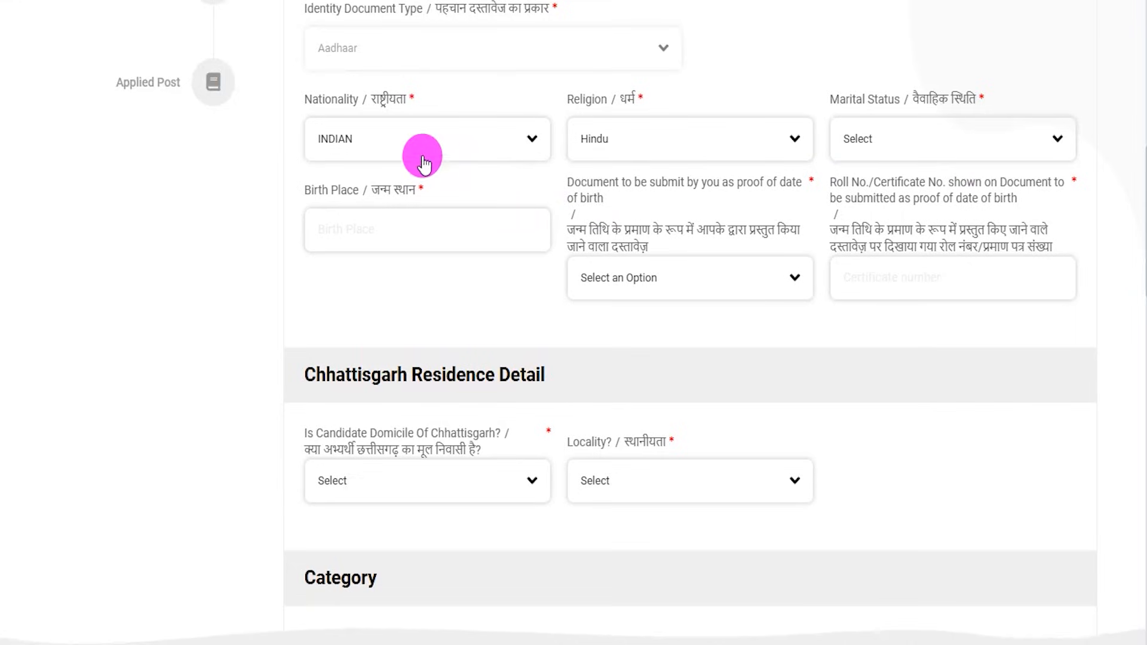
left_click(383, 150)
left_click(343, 224)
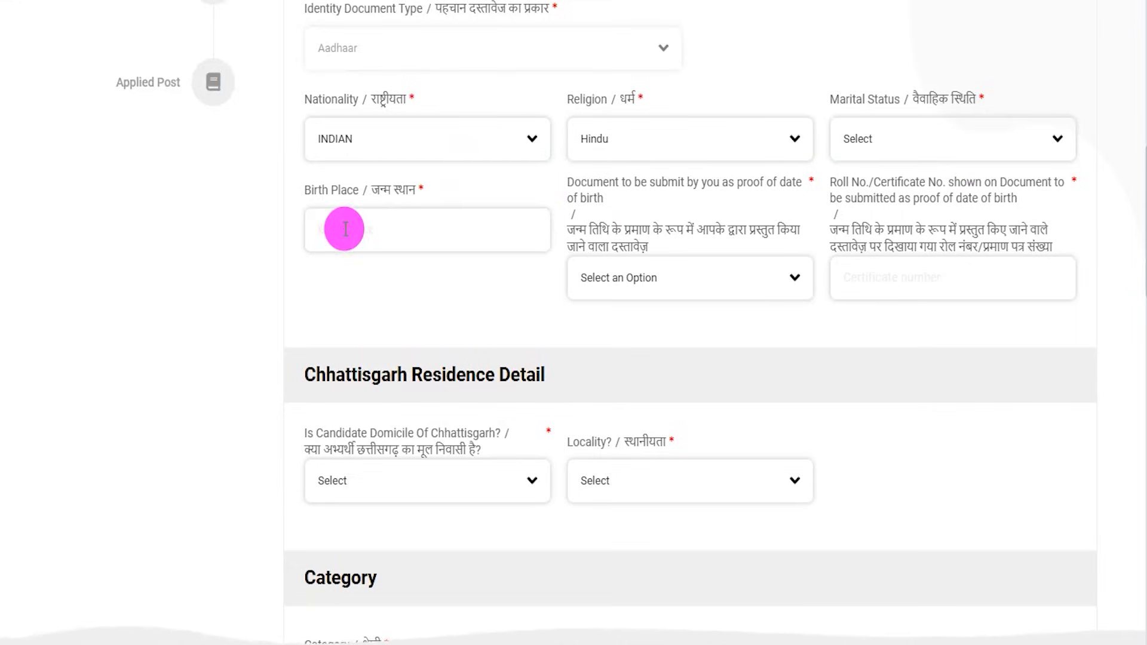
left_click(676, 145)
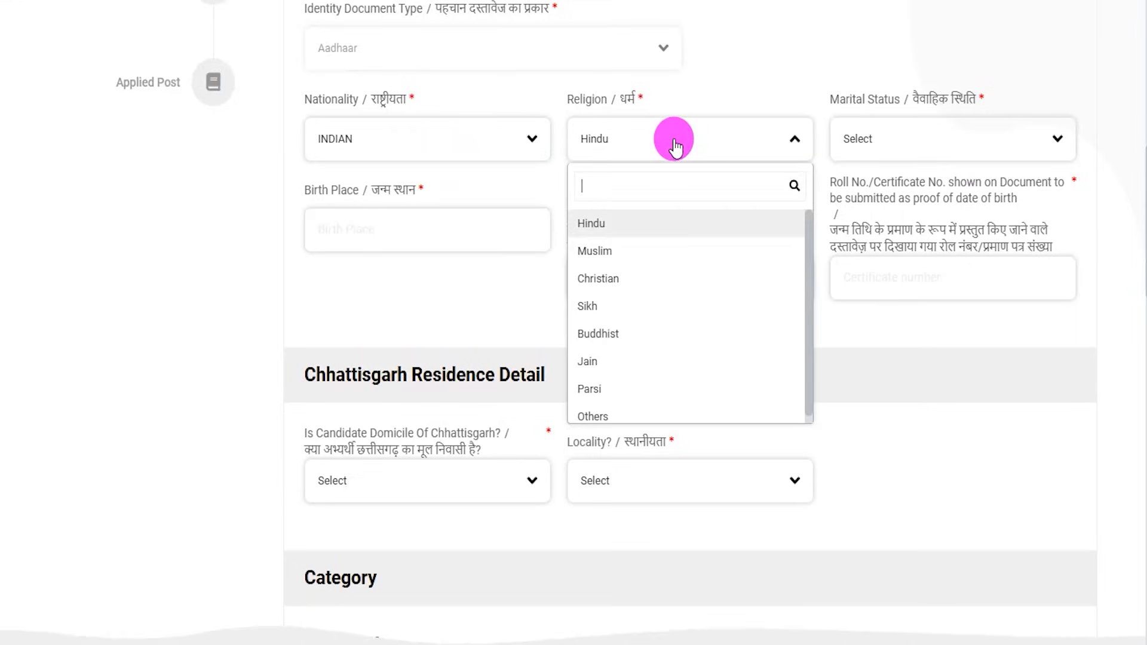
left_click(594, 251)
left_click(904, 144)
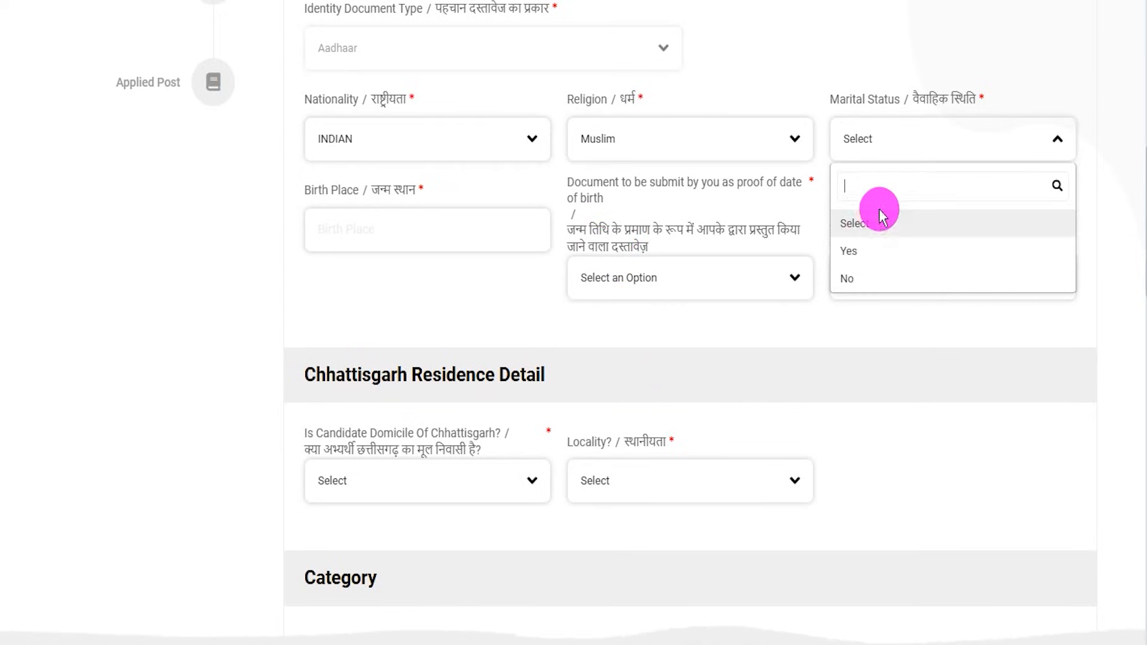
left_click(852, 280)
Step: Point out the Birth Place field and choose 10th MarkSheet as the document submitted as proof of date of birth
left_click(377, 233)
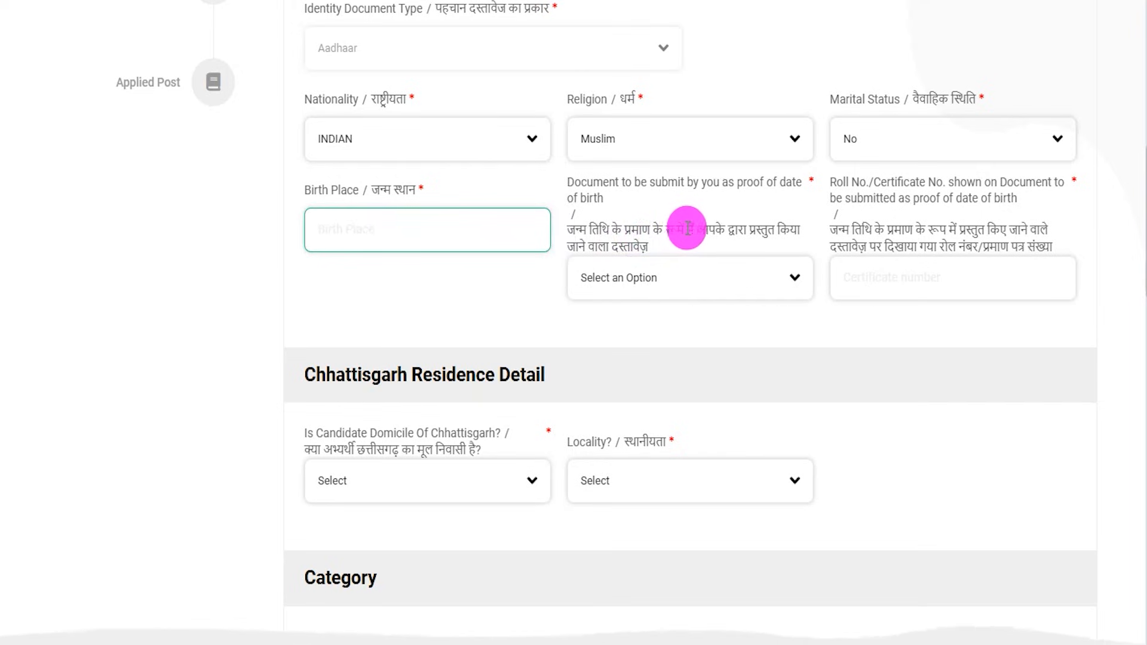
left_click(645, 282)
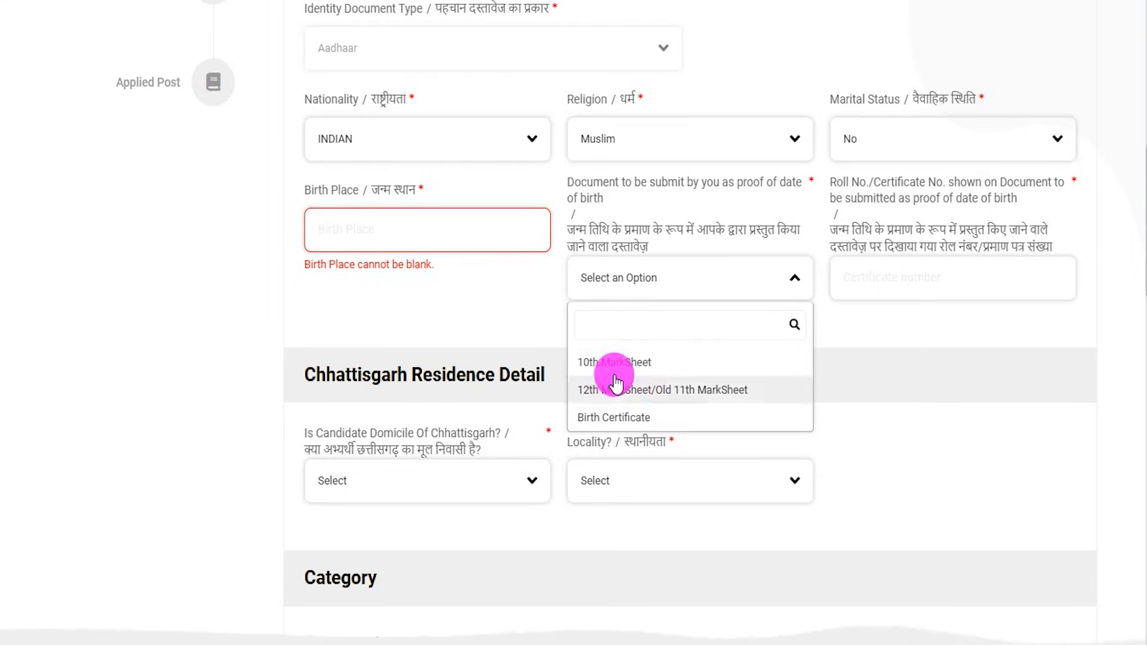
left_click(626, 362)
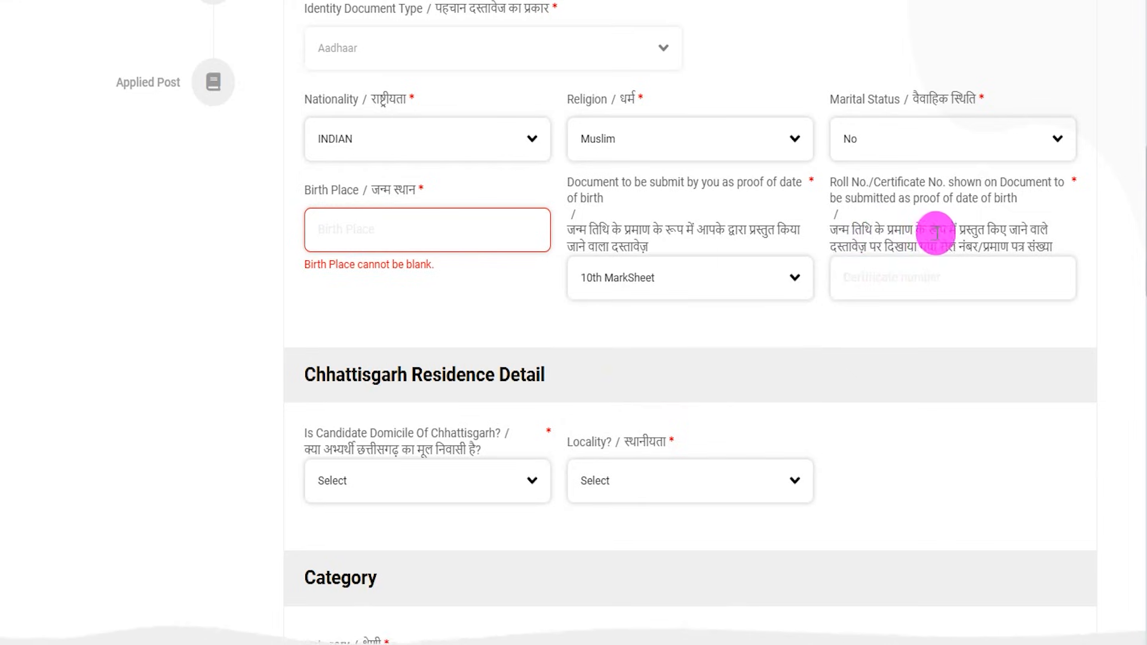
Step: Point out the Roll No./Certificate No. field for the date-of-birth proof and set the Chhattisgarh domicile answer to Yes
left_click_drag(870, 248, 1027, 246)
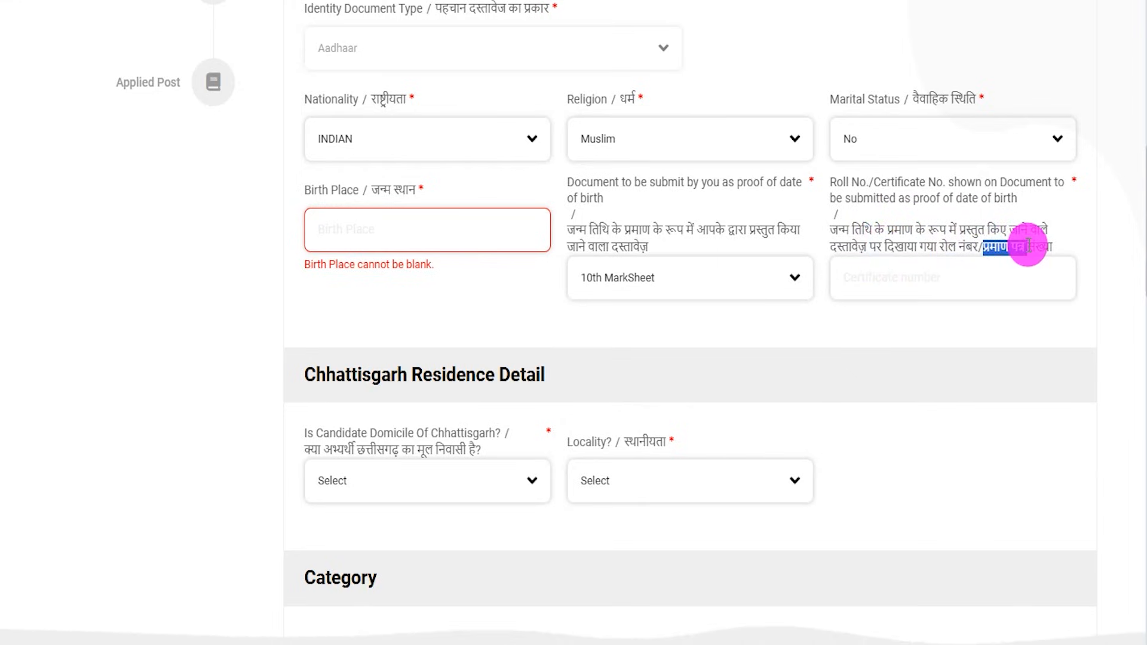
left_click(872, 281)
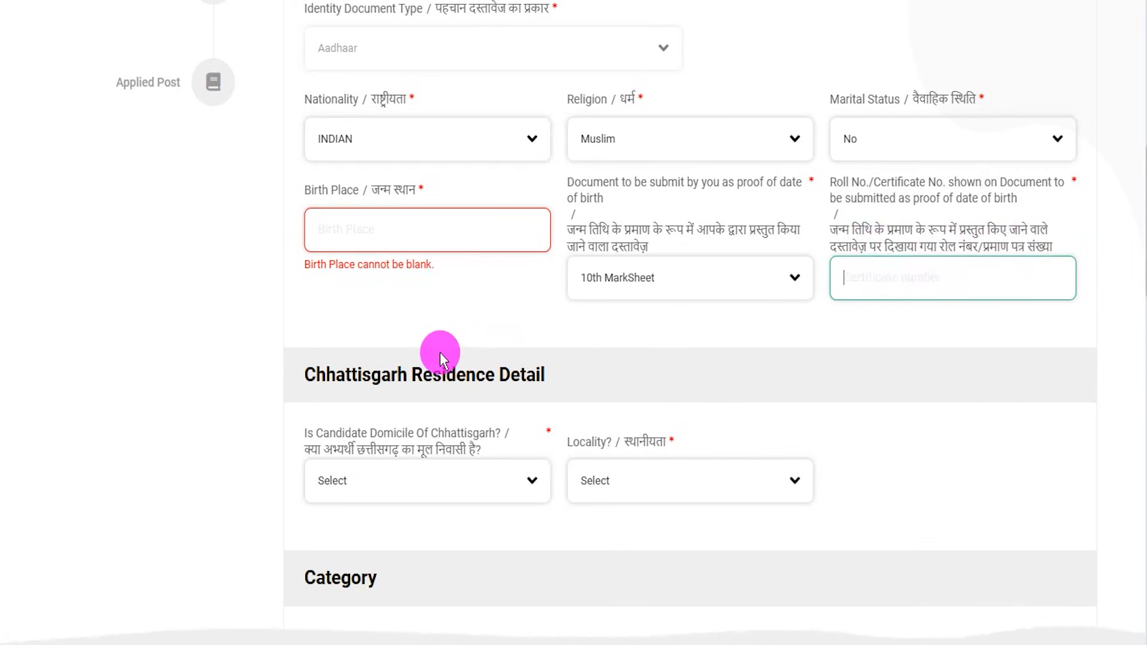
scroll(421, 353, "down", 3)
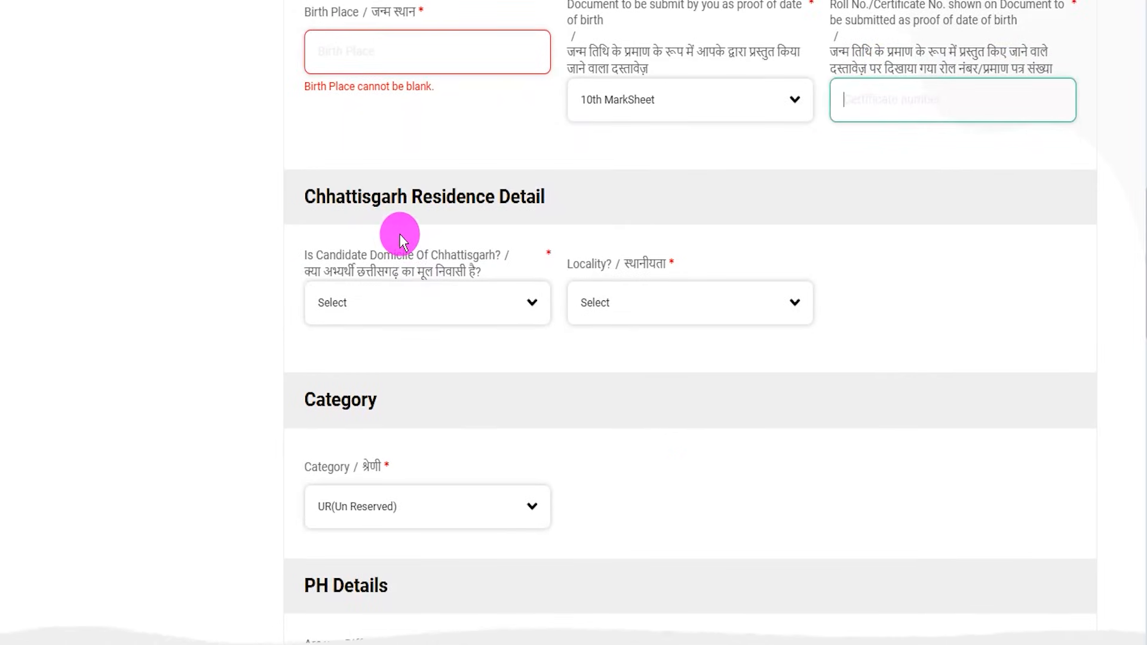
left_click_drag(432, 197, 333, 312)
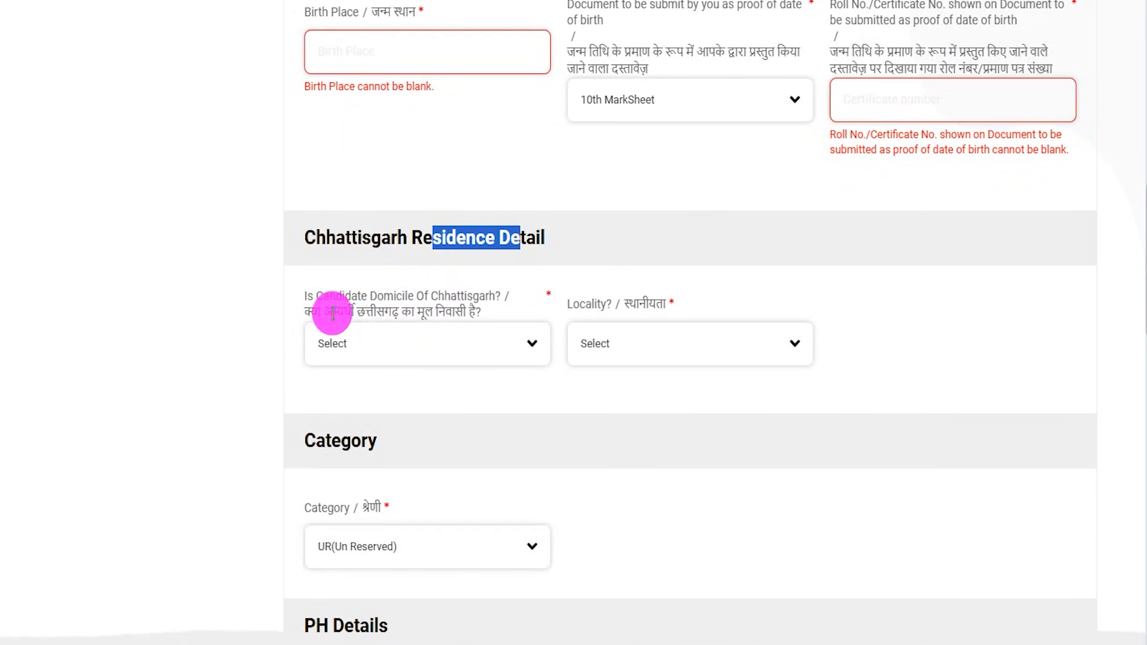
left_click(412, 343)
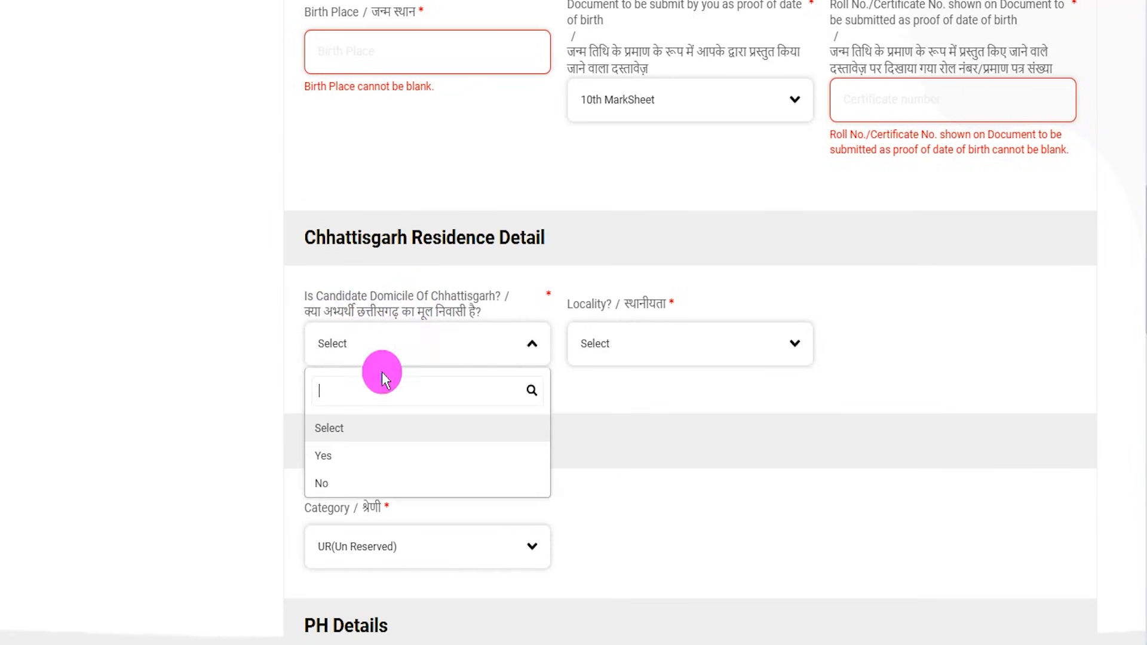
left_click(356, 453)
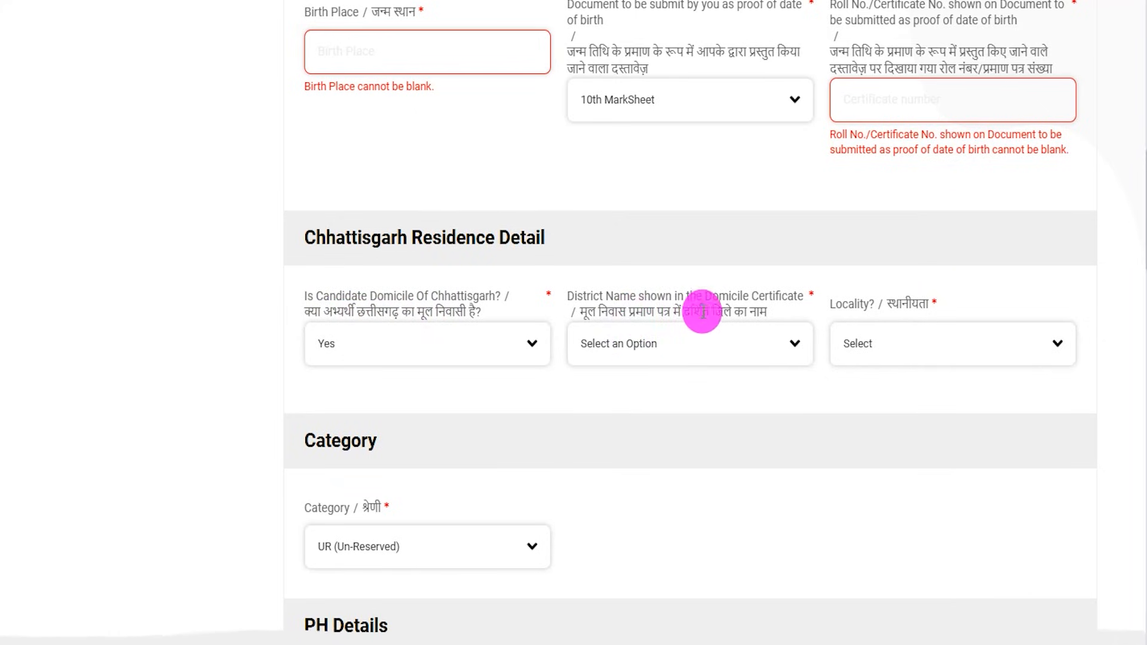
Step: Choose BALOD as the district shown in the domicile certificate and set the Locality to Rural
left_click(689, 347)
scroll(633, 508, "down", 5)
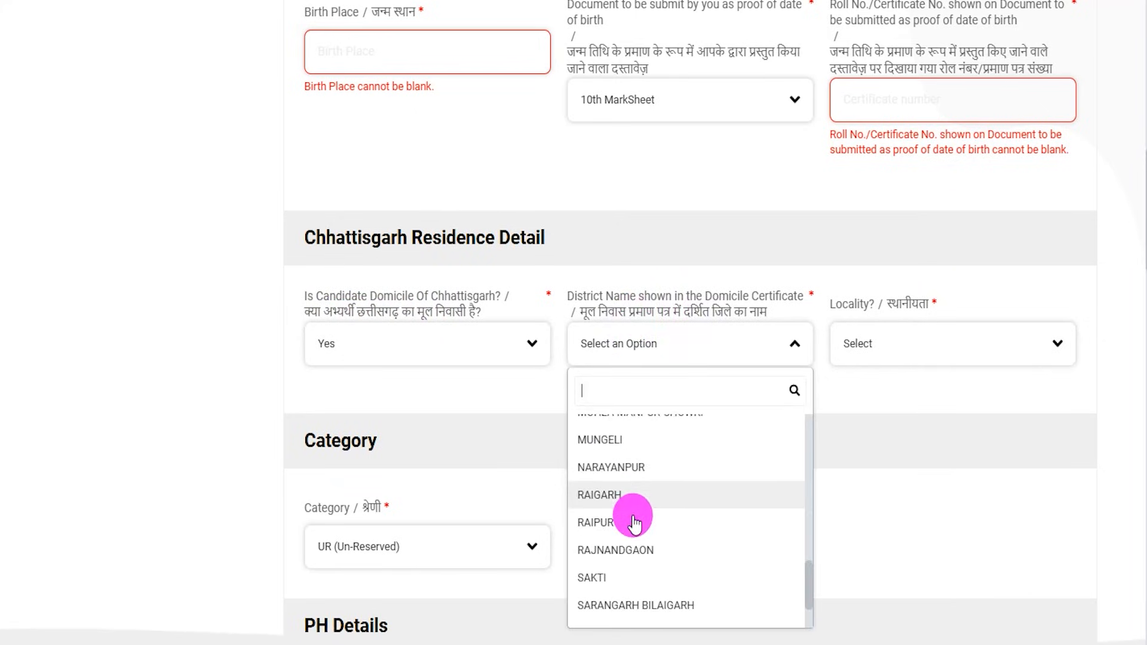
scroll(622, 504, "up", 10)
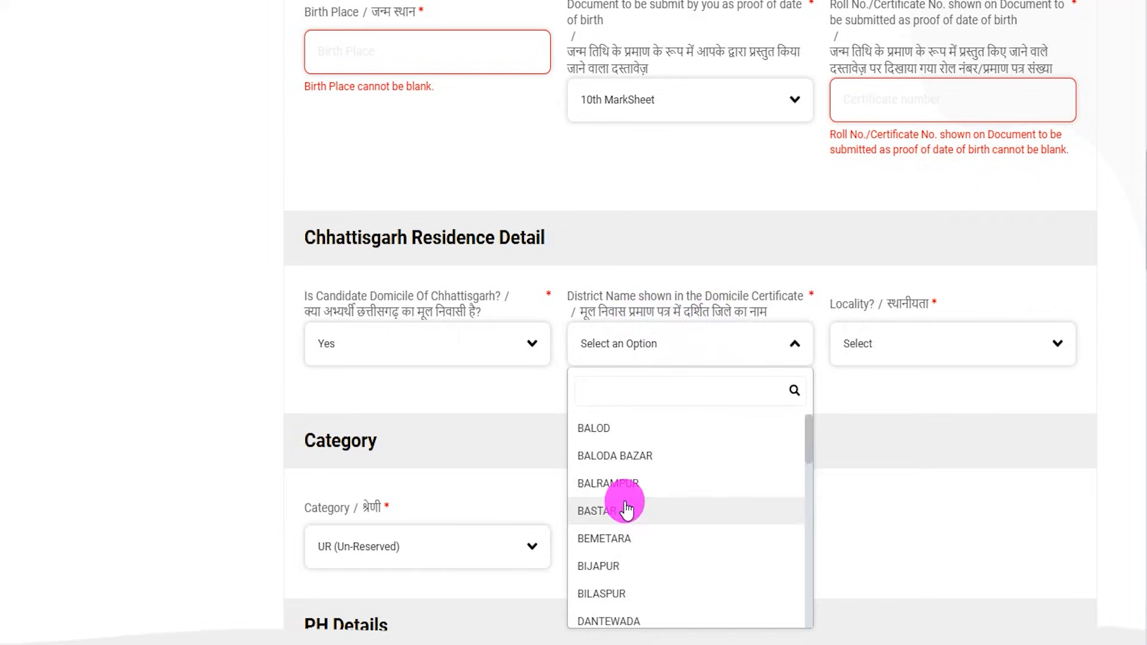
left_click(608, 439)
left_click(924, 347)
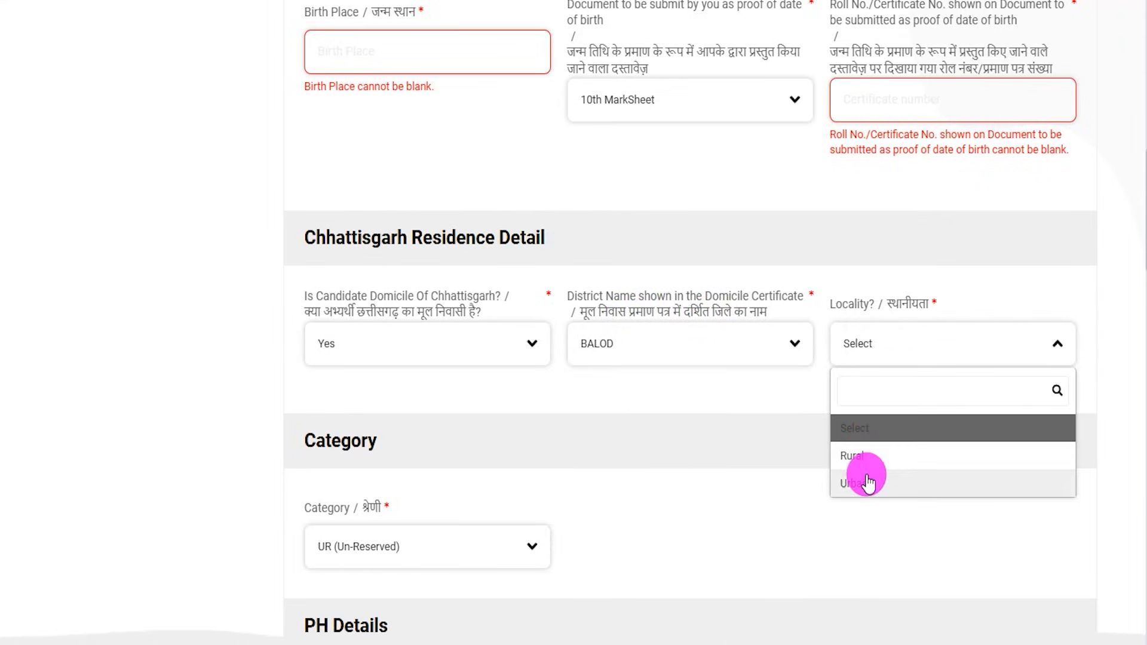
left_click(854, 456)
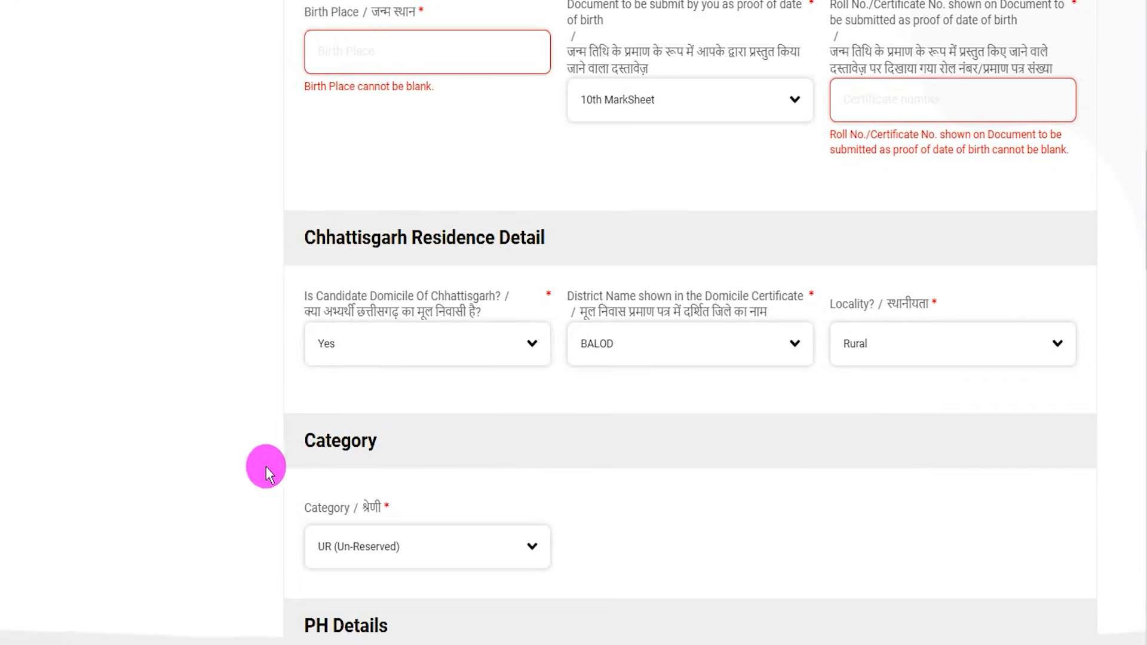
Step: Set the Category to SC (Scheduled Castes) and go to its Certificate Number field
scroll(353, 425, "down", 1)
scroll(353, 424, "down", 3)
left_click(376, 384)
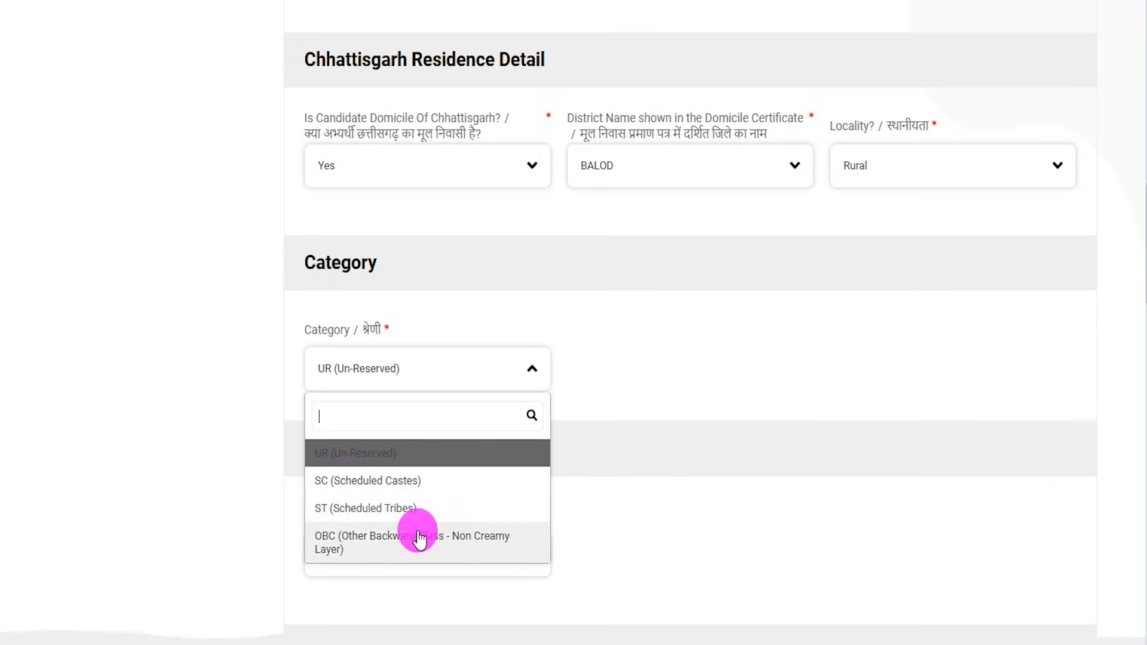
left_click(342, 485)
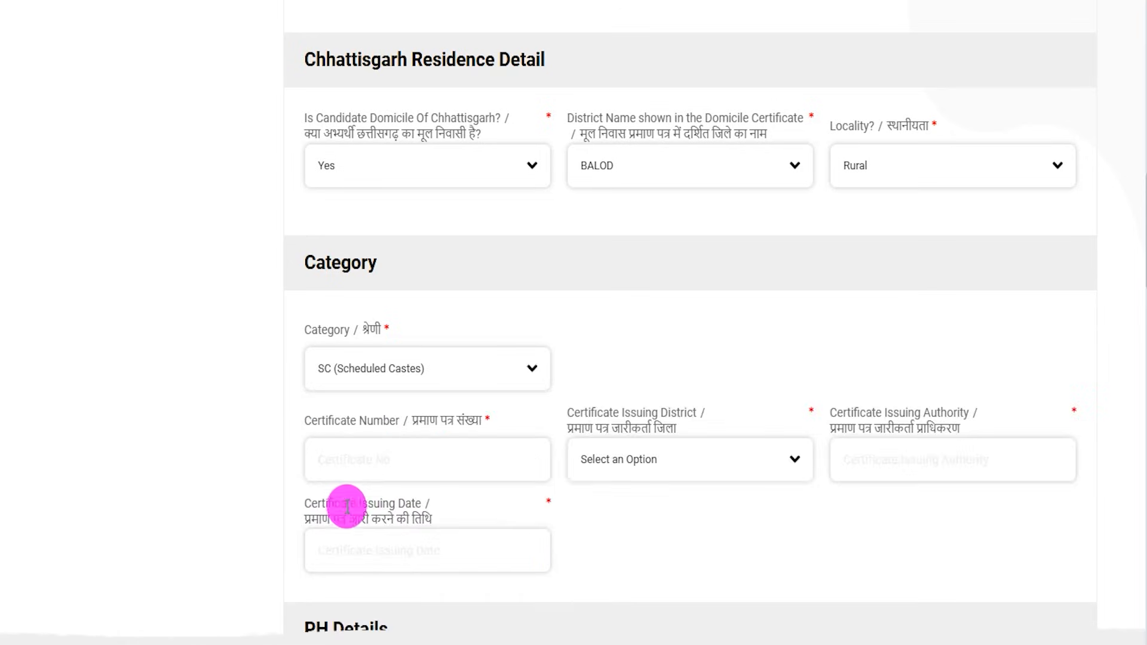
scroll(549, 466, "down", 2)
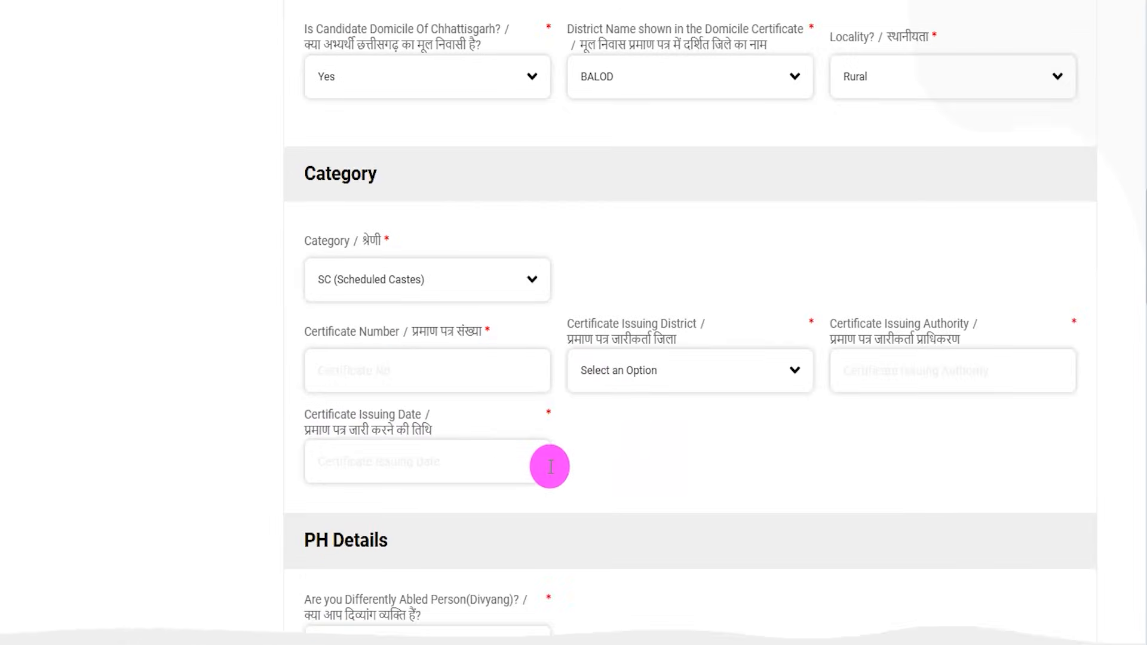
scroll(597, 460, "down", 2)
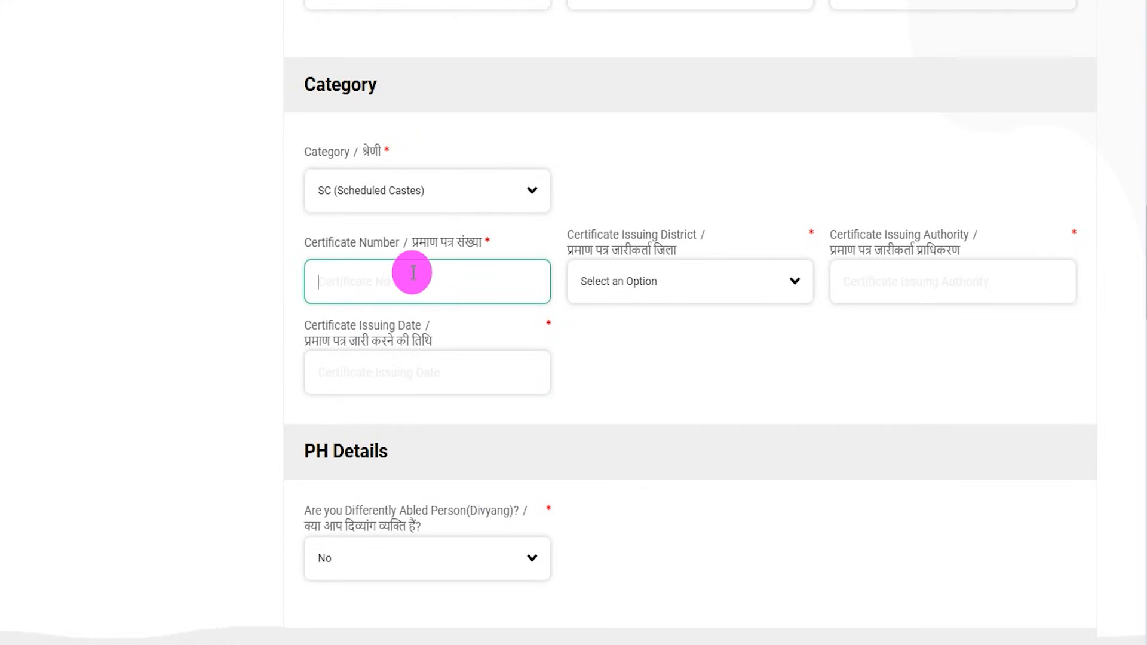
Step: For the category certificate, set the issuing district to BALOD, point out the issuing authority field, and set the issuing date to 02-12-2025
left_click(689, 284)
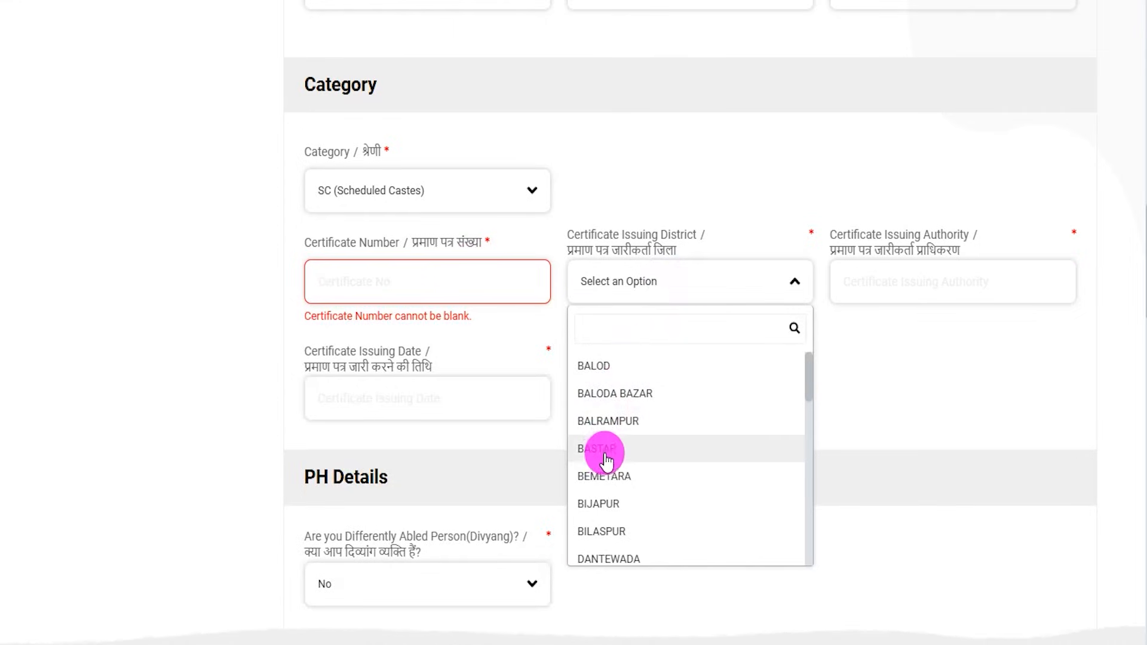
left_click(600, 366)
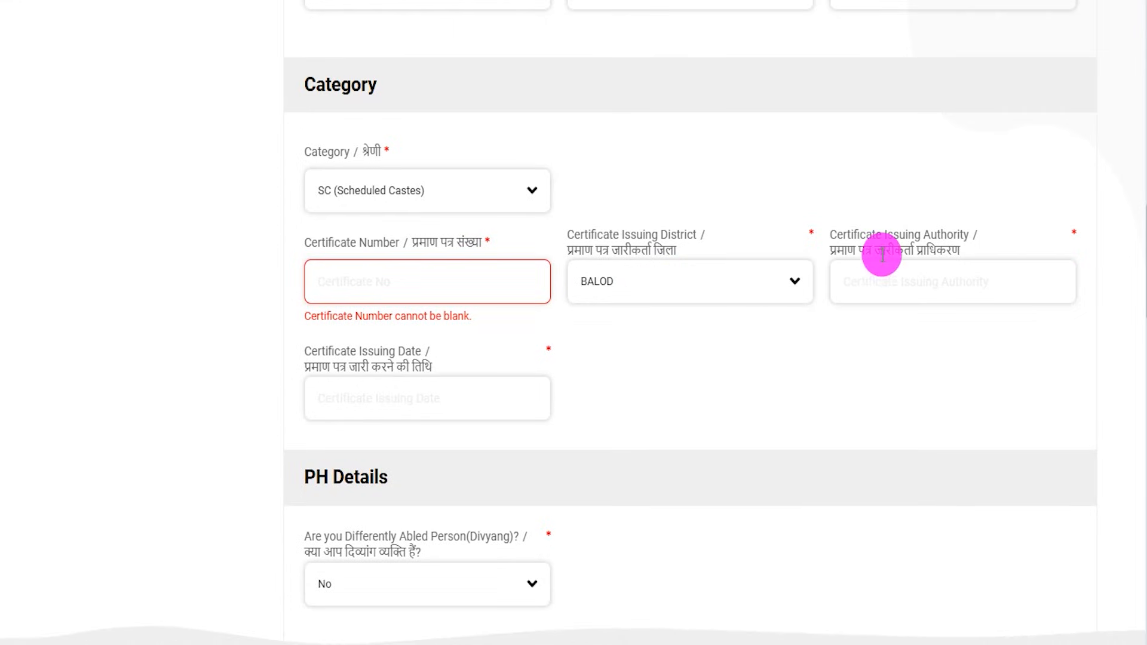
left_click_drag(844, 246, 912, 276)
left_click(907, 286)
left_click(907, 287)
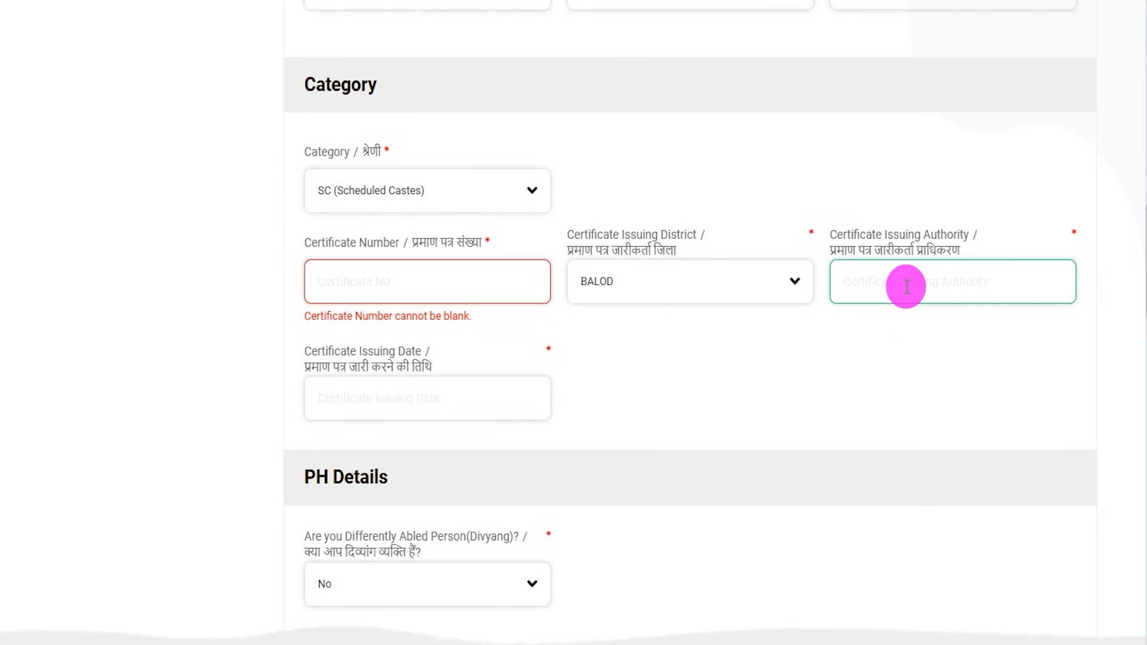
left_click(376, 387)
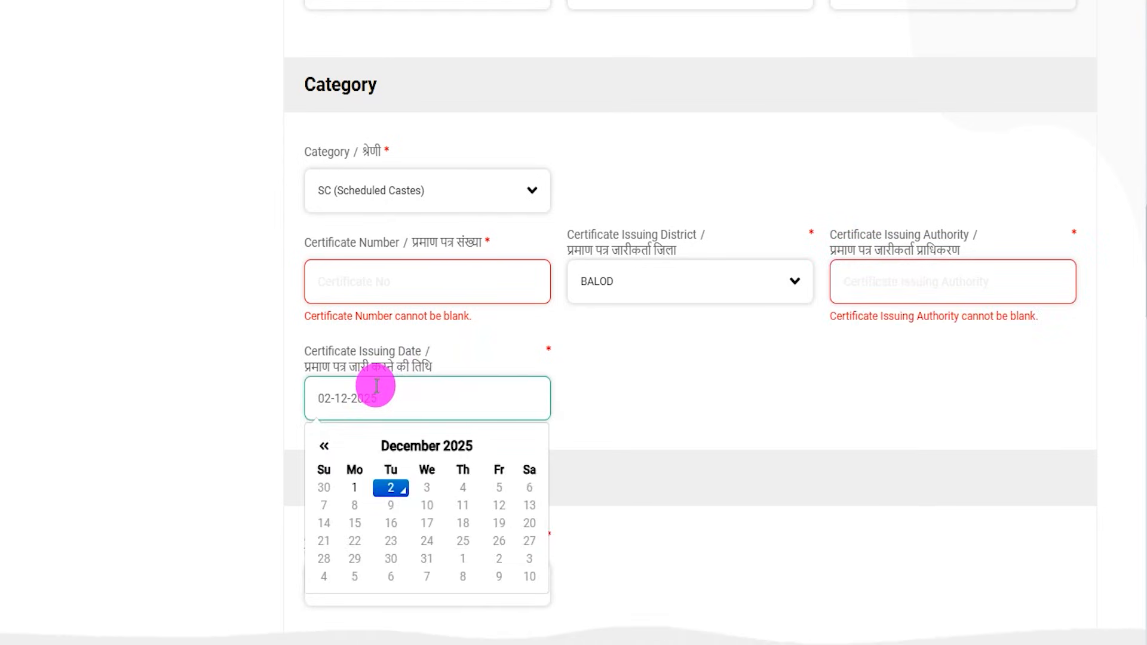
left_click(601, 410)
Step: Try declaring the candidate differently abled, with PH Percentage 40% or more and PH Type One Leg(OL)
scroll(621, 385, "down", 4)
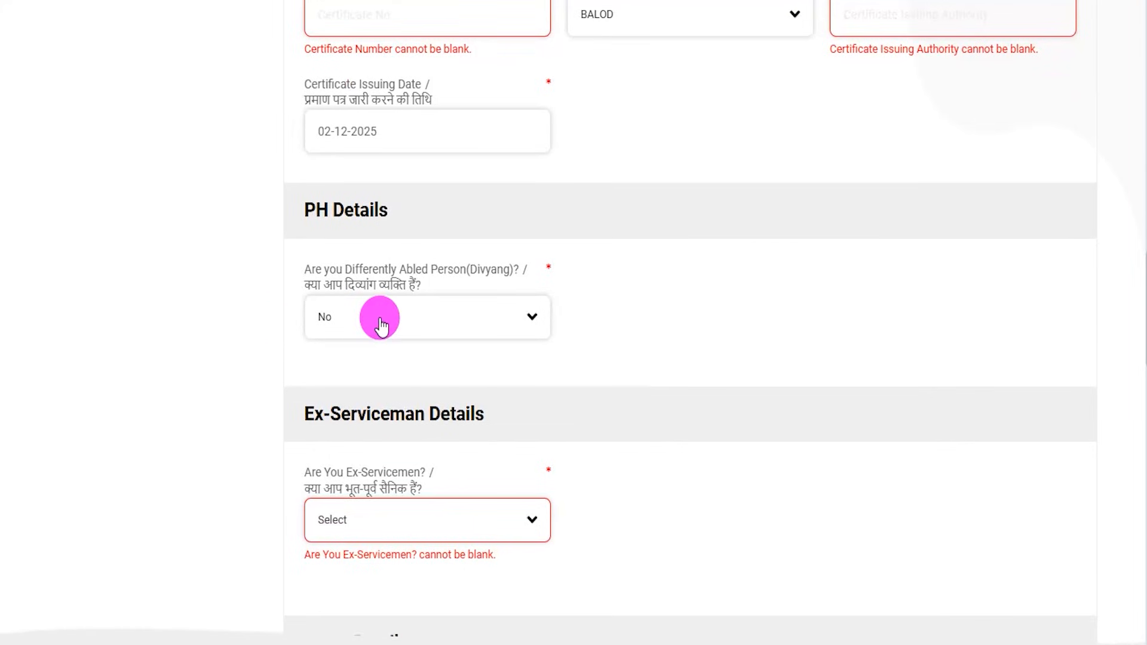
scroll(380, 323, "down", 1)
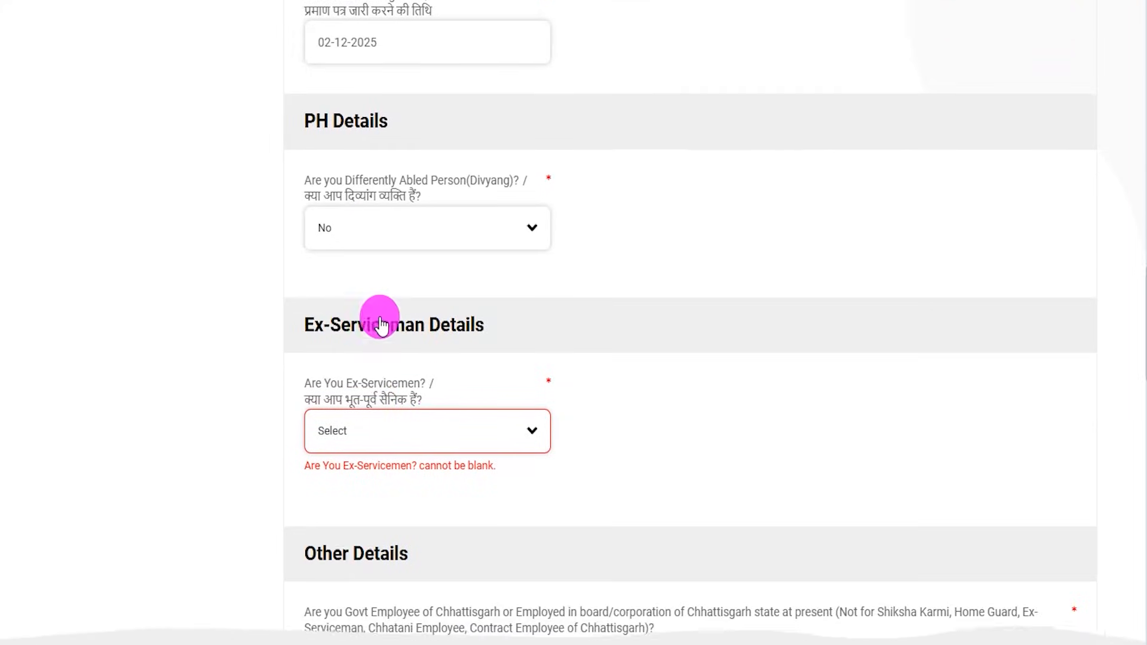
left_click(375, 241)
left_click(325, 338)
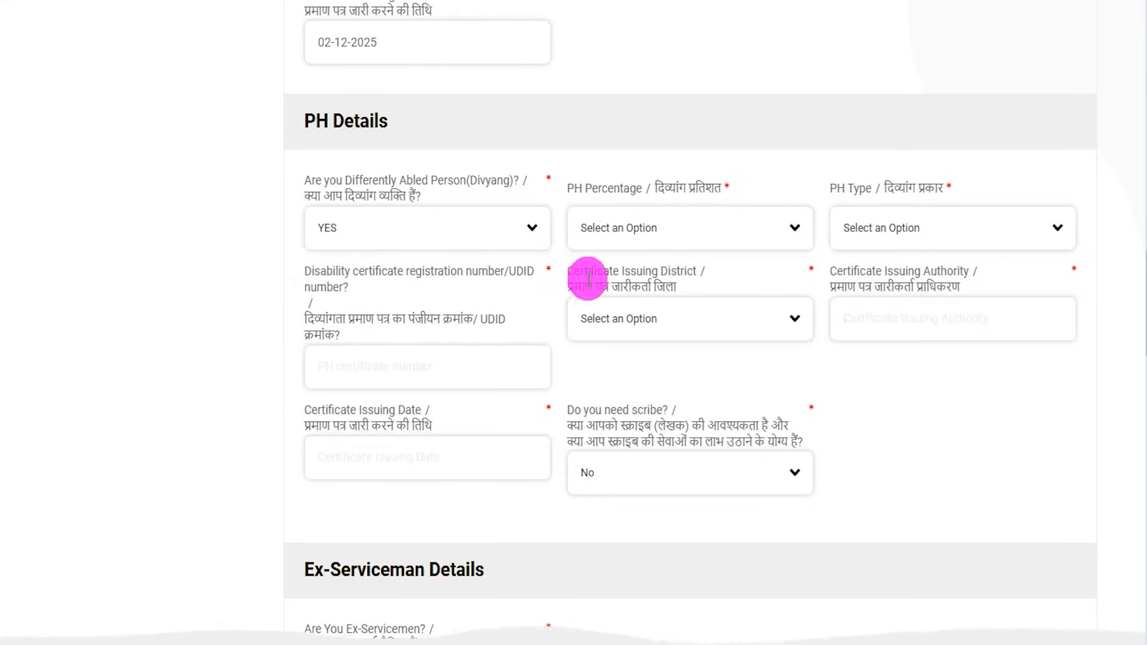
left_click(660, 224)
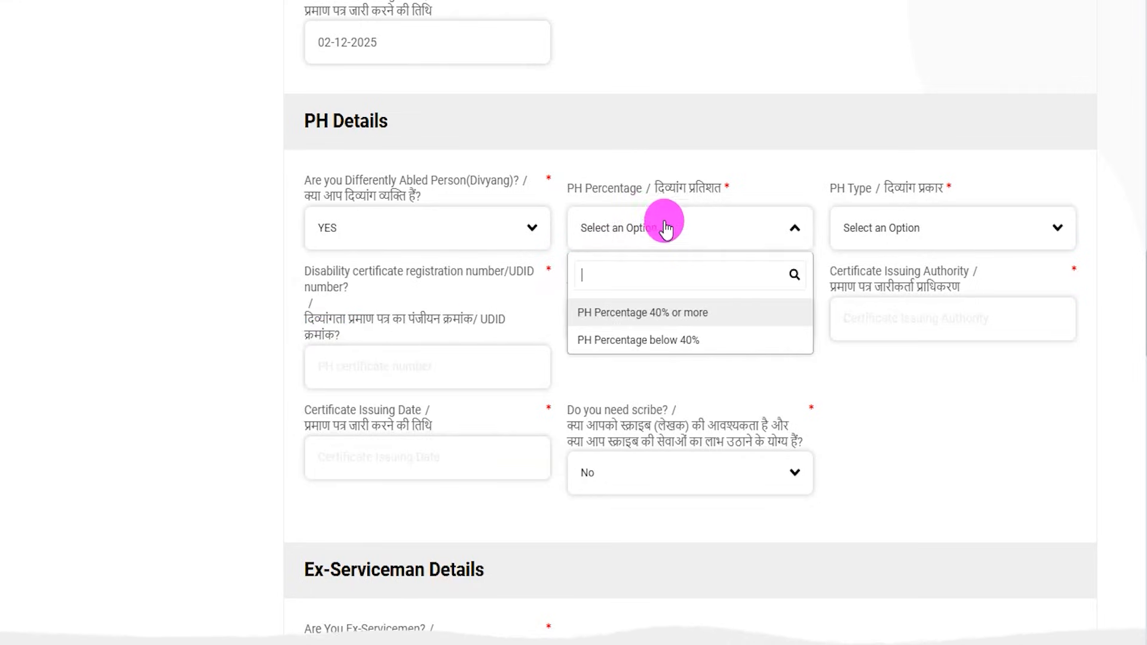
left_click(663, 322)
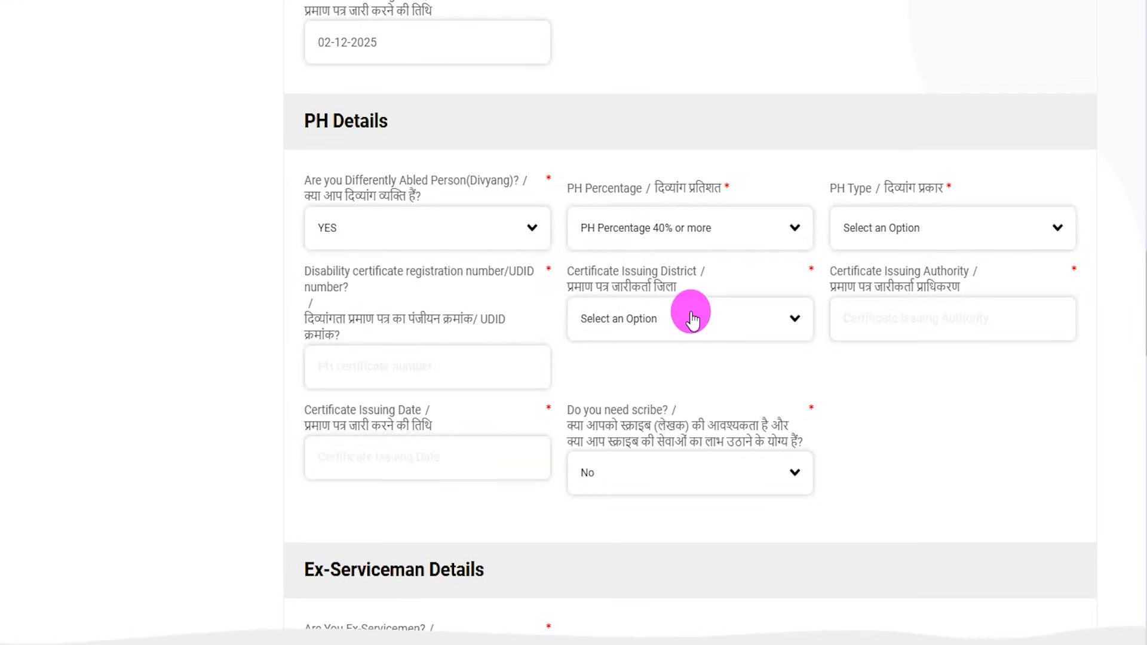
left_click(907, 235)
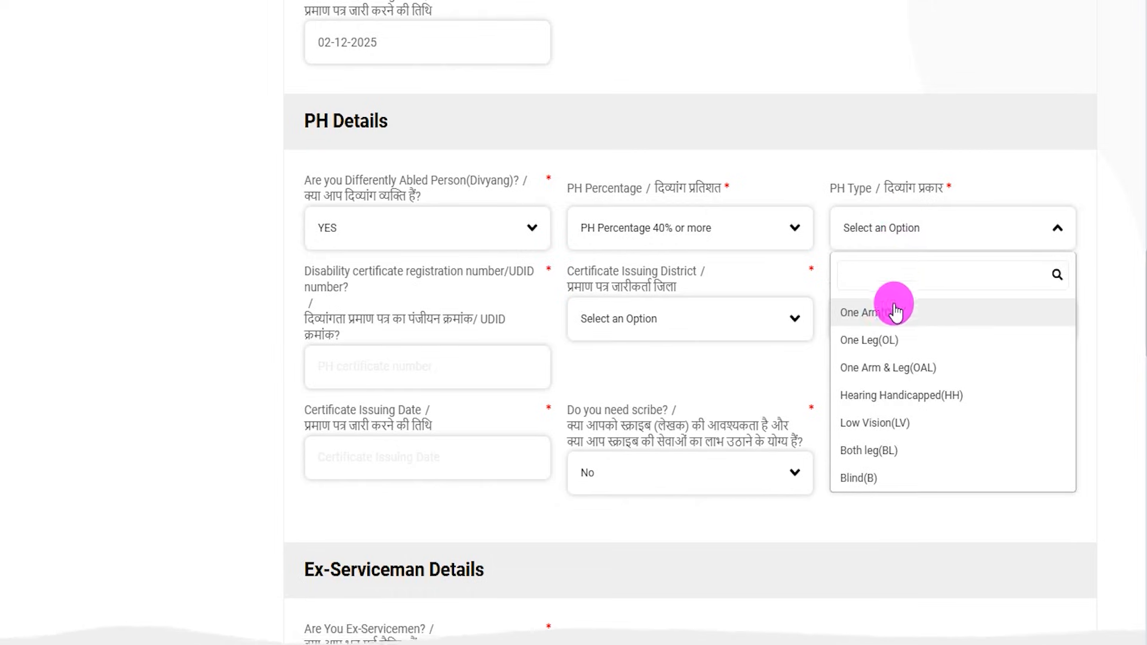
left_click(876, 335)
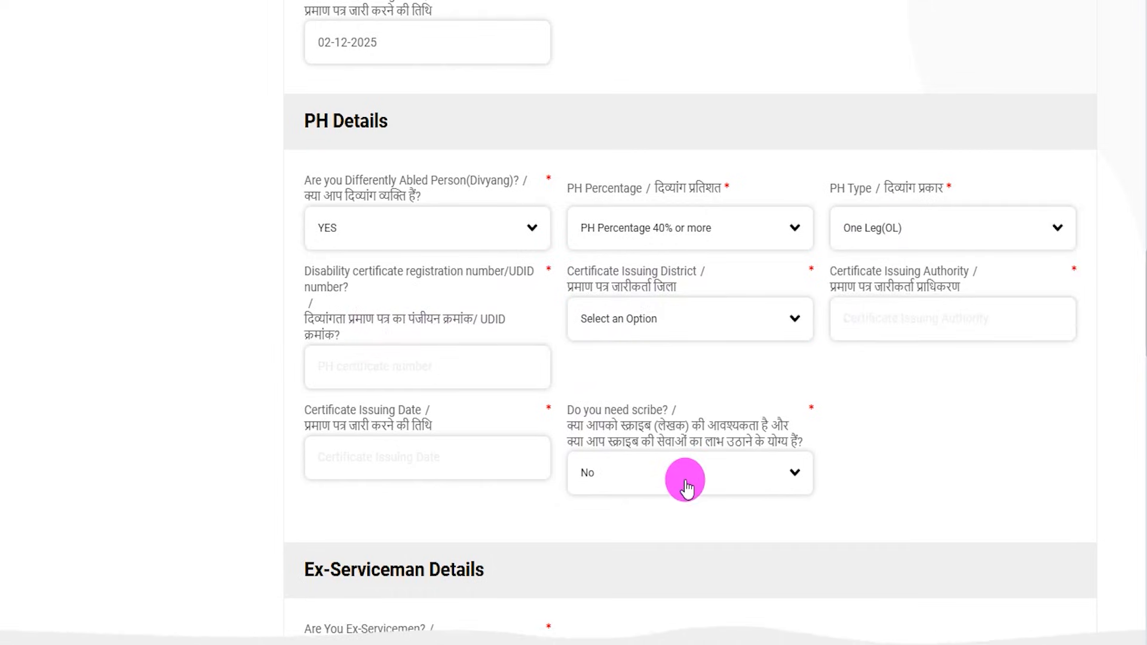
Step: Set the Differently Abled Person answer back to No, and try Yes for Ex-Servicemen before setting it to No
left_click(376, 233)
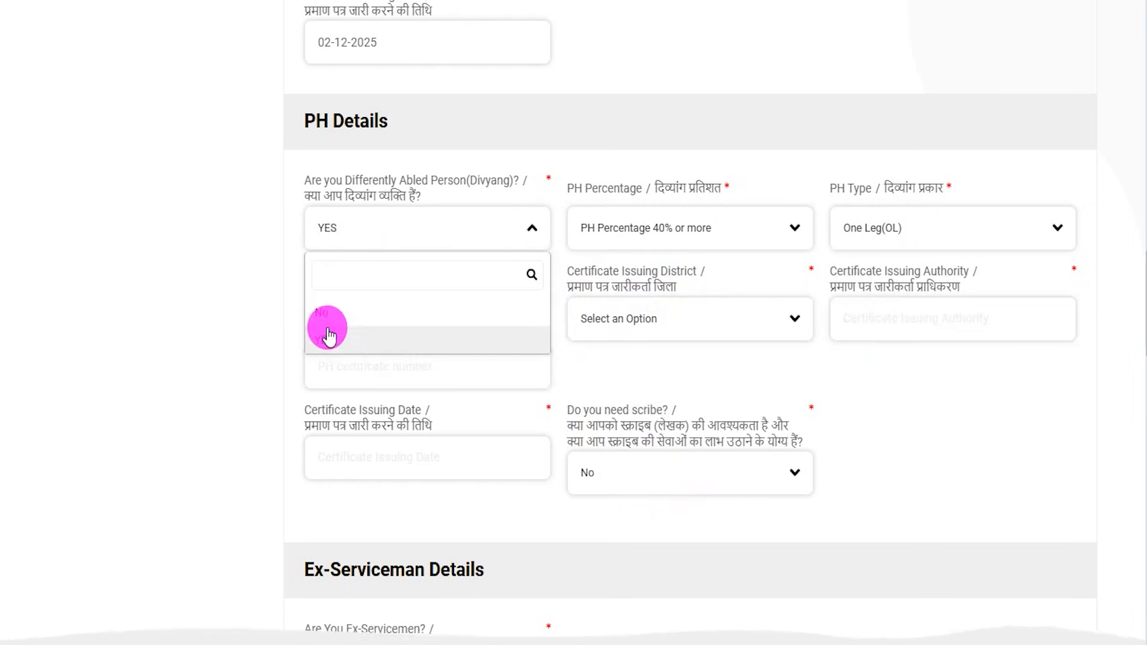
left_click(328, 323)
scroll(452, 416, "down", 3)
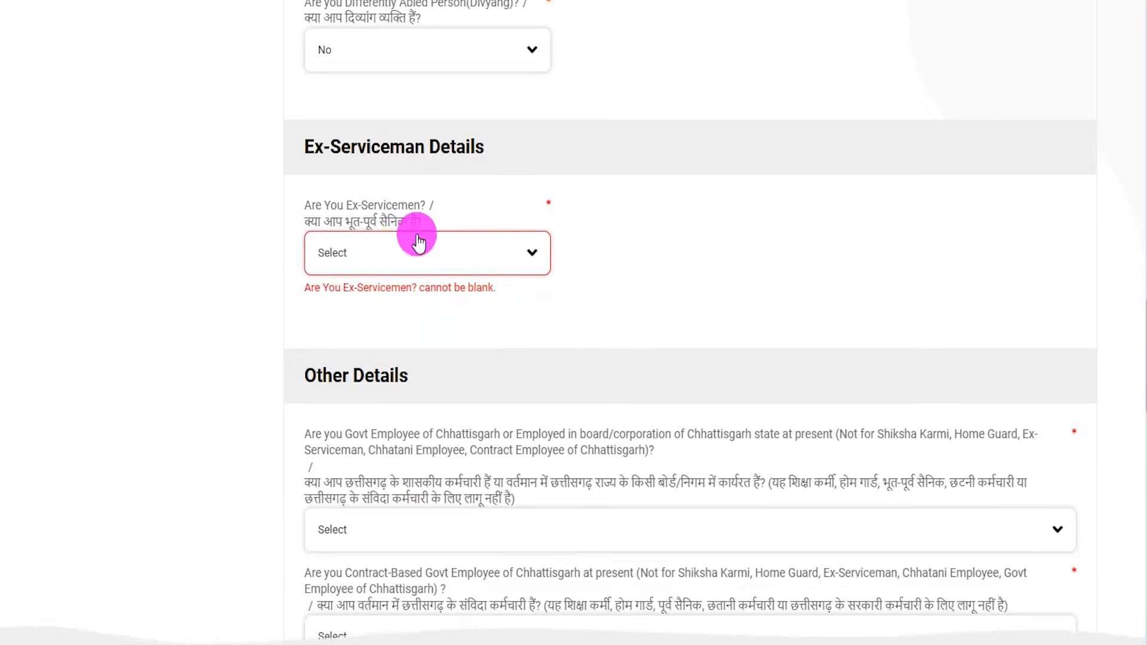
left_click_drag(310, 203, 391, 205)
left_click(384, 254)
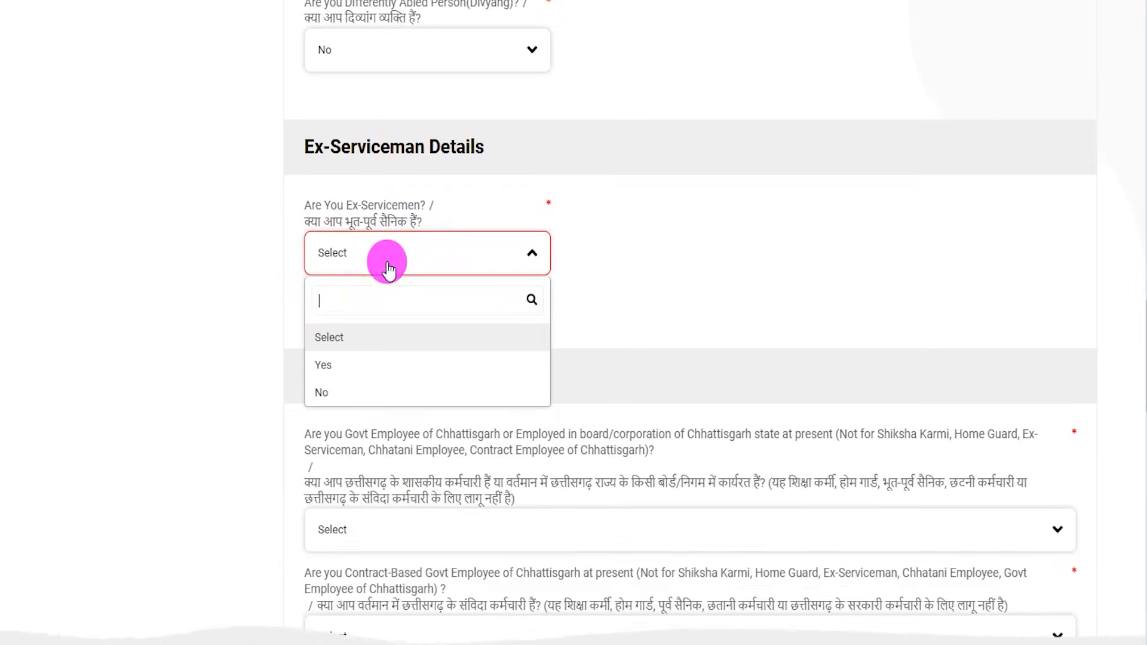
left_click(332, 363)
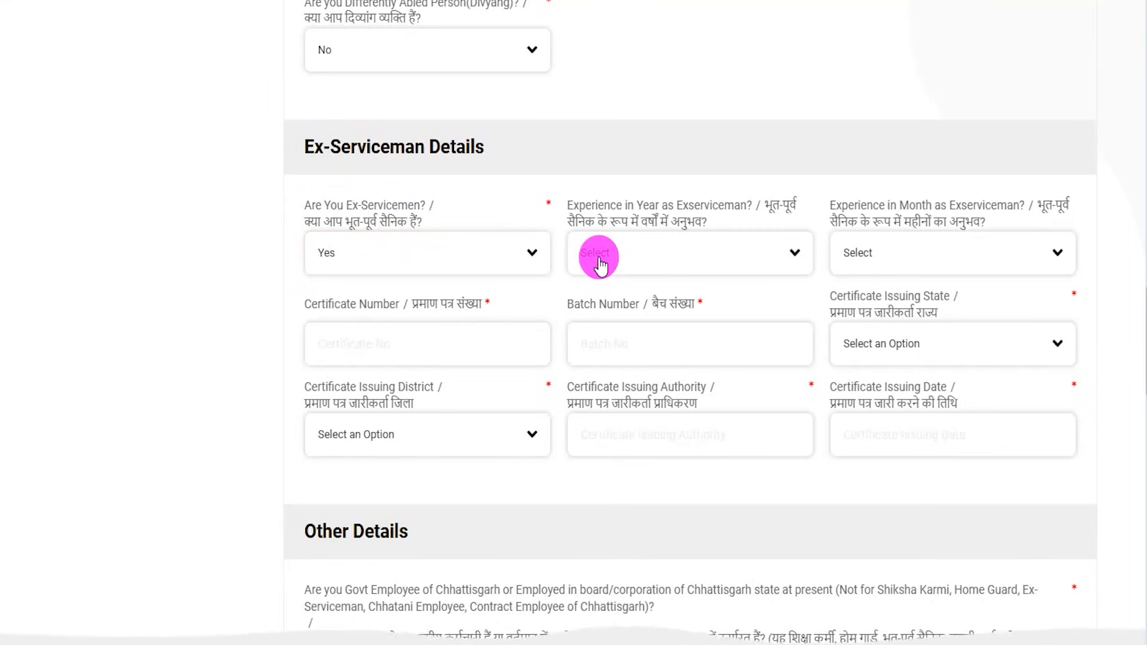
left_click(382, 250)
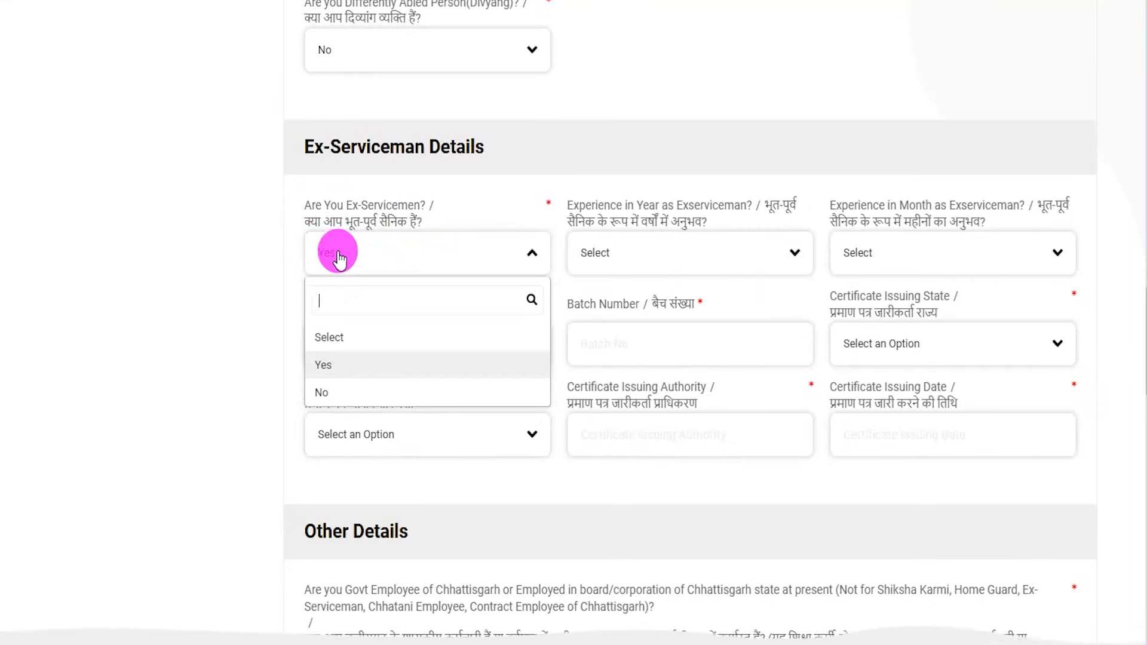
left_click(325, 392)
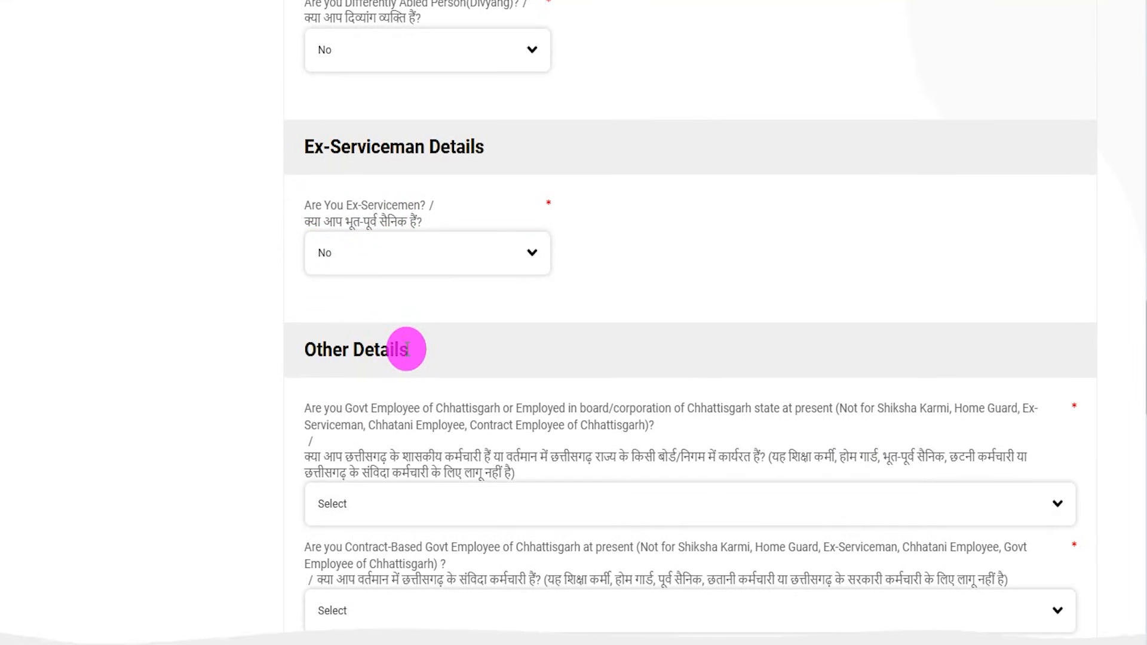
Step: Point out the Chhattisgarh government employee question in Other Details, try Yes as its answer, and set it to No
scroll(406, 349, "down", 4)
left_click_drag(320, 189, 416, 187)
left_click_drag(493, 187, 604, 187)
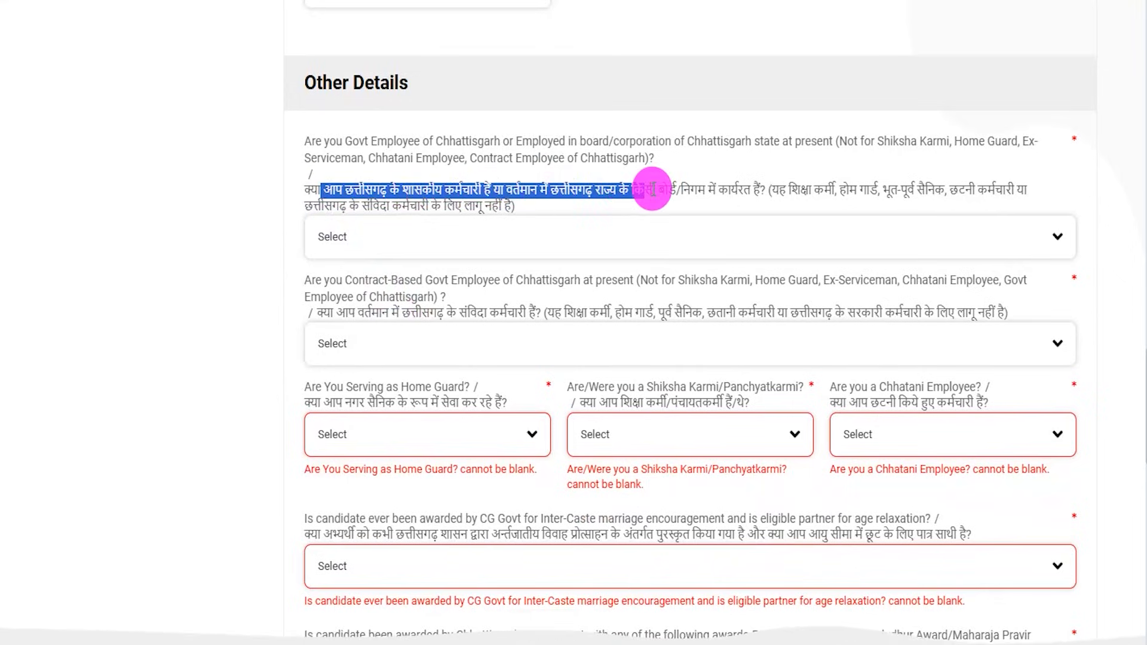
left_click(394, 234)
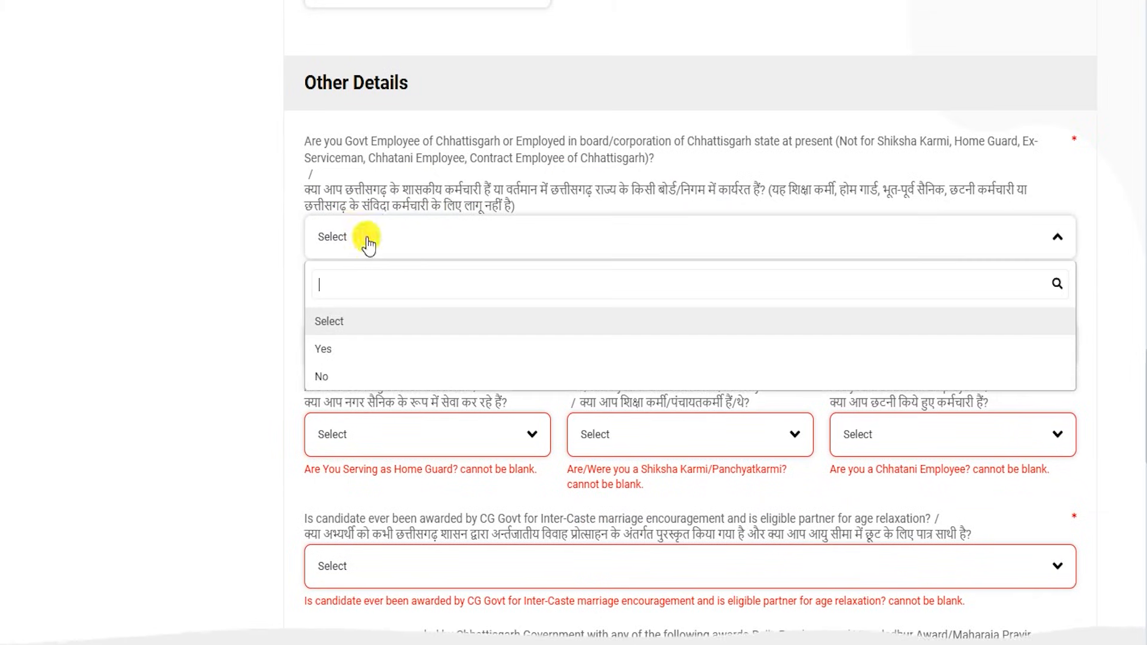
left_click(335, 347)
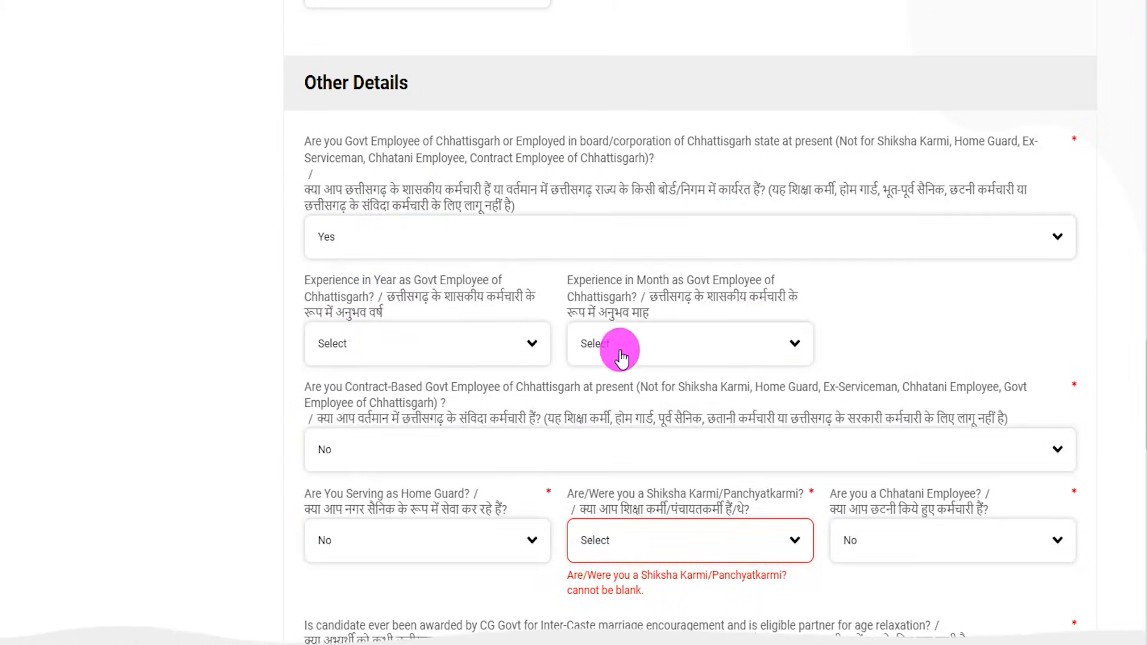
left_click(418, 240)
left_click(317, 376)
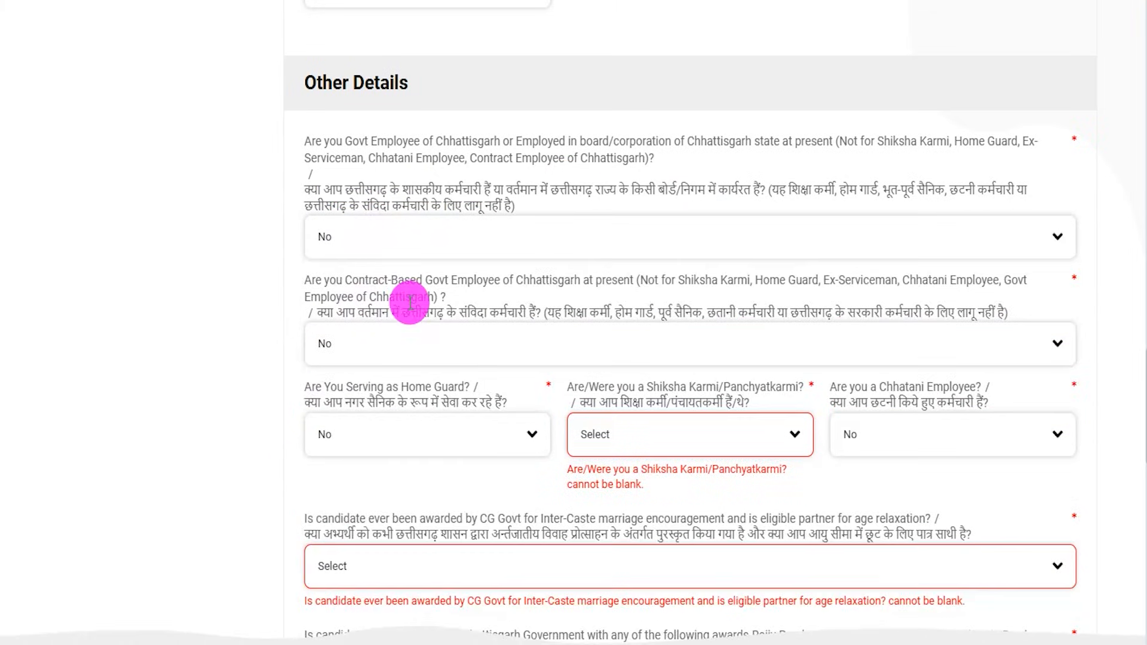
Step: Point out the question about contract-based government employment in Chhattisgarh and set its answer to No
scroll(410, 300, "down", 2)
left_click_drag(331, 224, 452, 224)
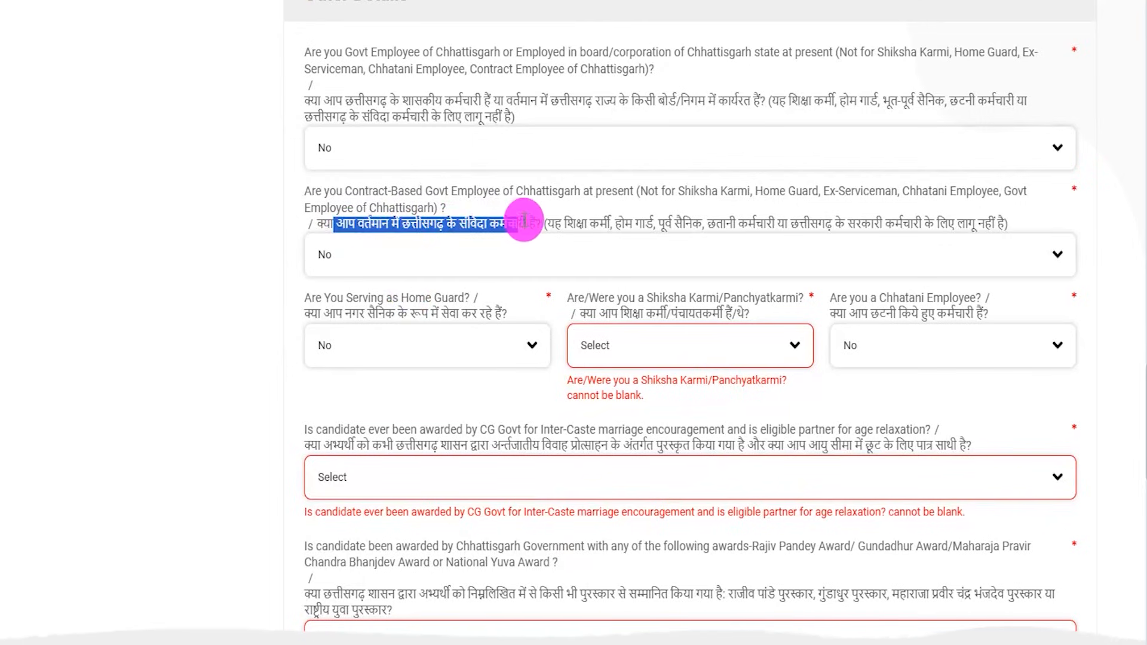
left_click(384, 256)
left_click(326, 342)
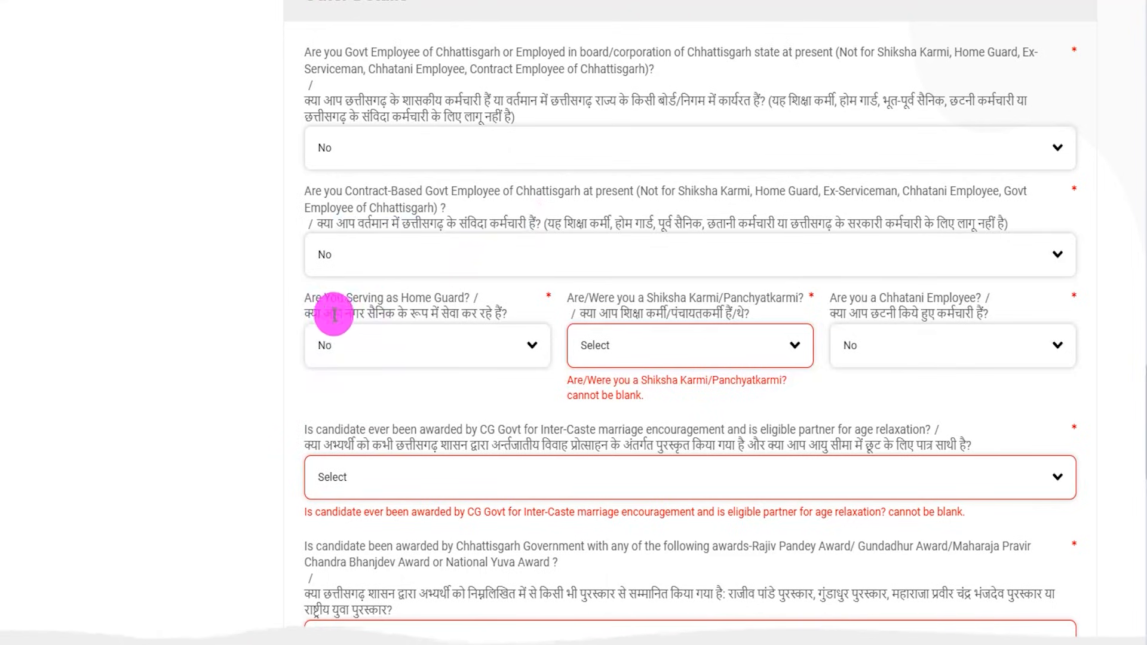
Step: Point out the Home Guard service question, try Yes as its answer, and set it back to No
left_click_drag(405, 315, 455, 313)
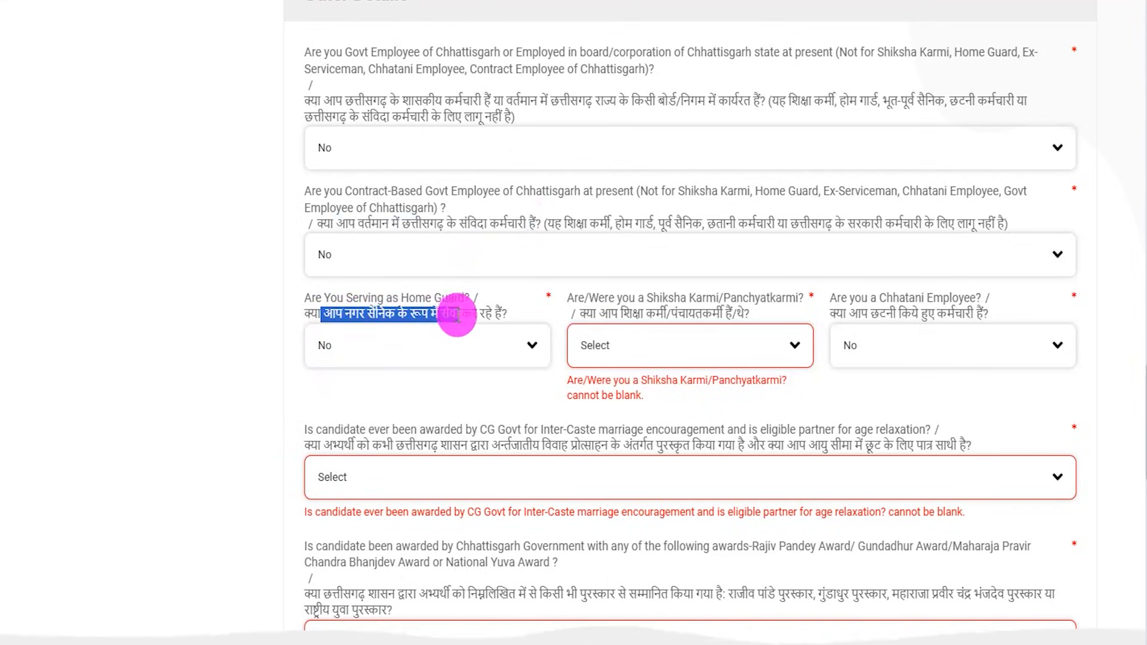
left_click(410, 346)
left_click(335, 455)
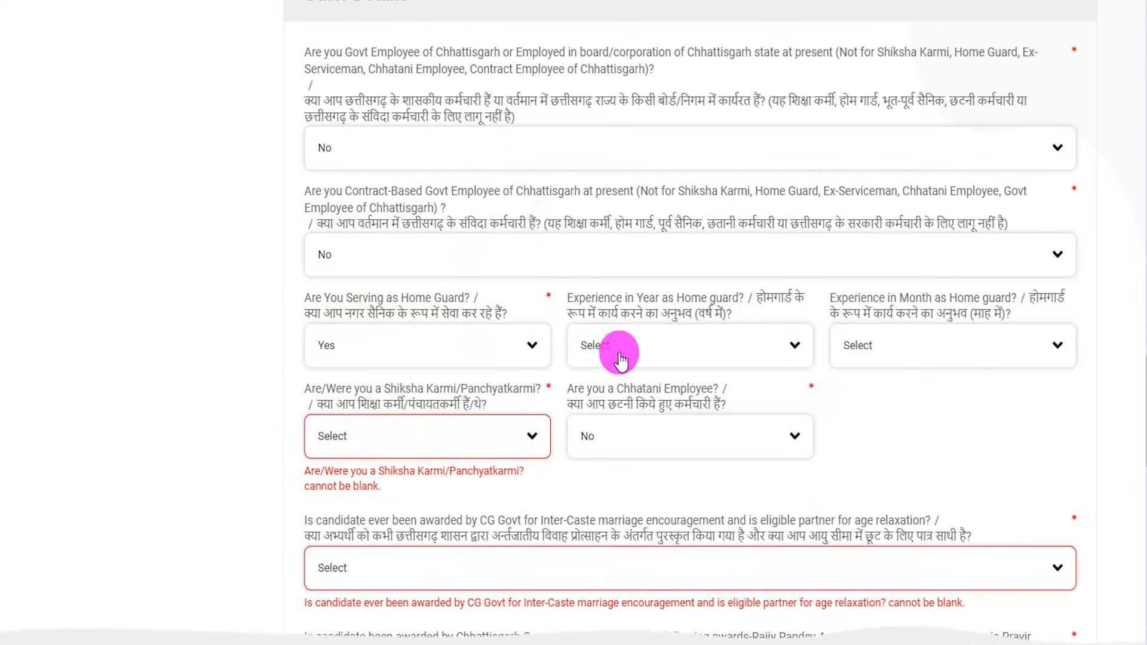
left_click(418, 345)
left_click(338, 428)
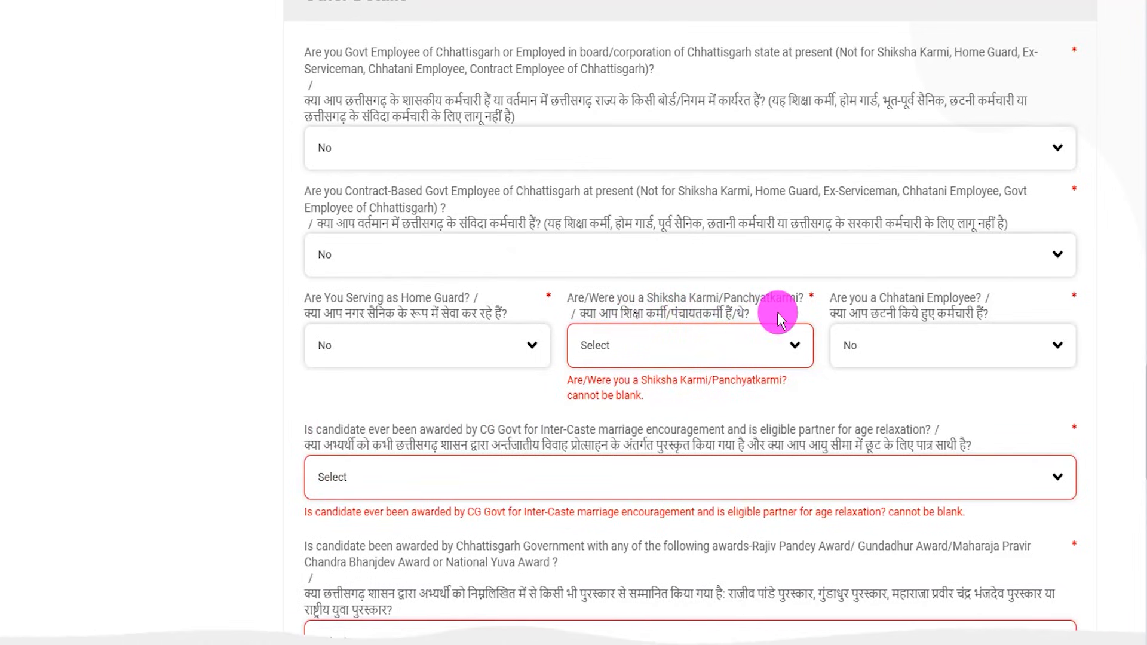
Step: Answer No to both the Shiksha Karmi/Panchyatkarmi question and the Chhatani Employee question
left_click(679, 346)
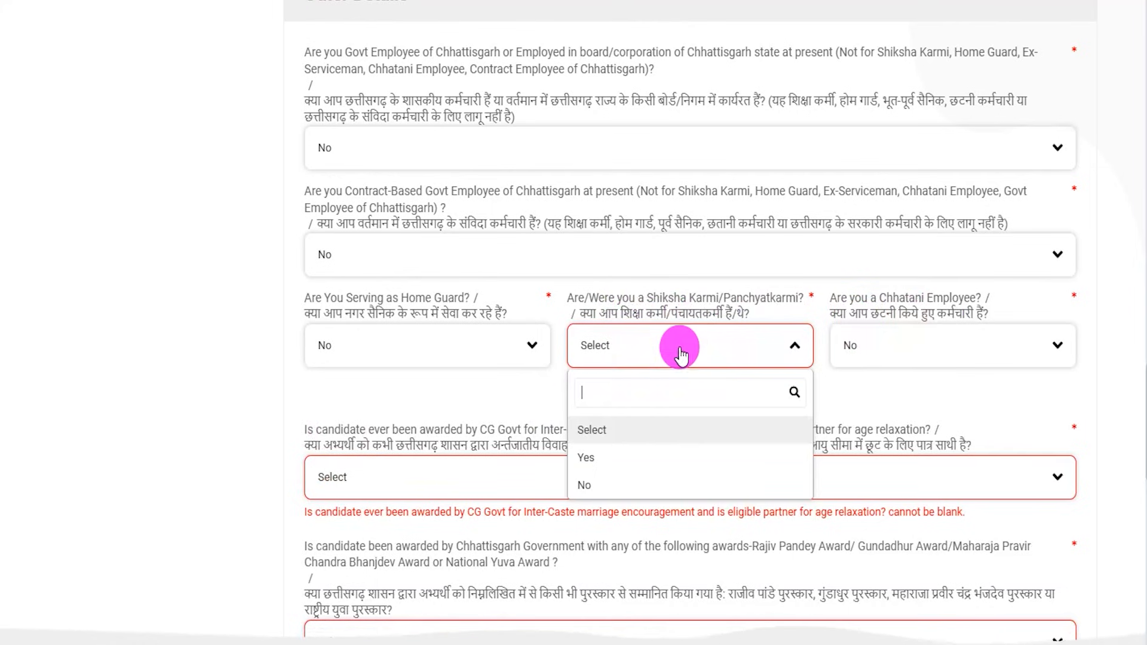
left_click(599, 482)
left_click(857, 341)
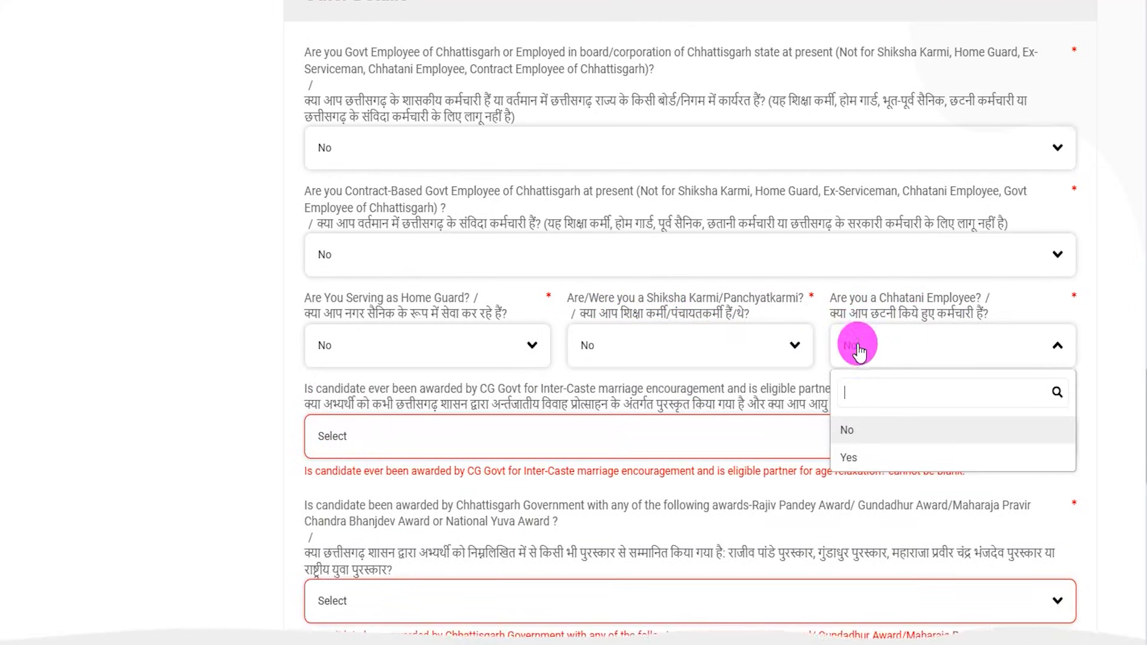
left_click(847, 435)
Step: Answer No to the inter-caste marriage award question and to the Chhattisgarh Government awards question covering Rajiv Pandey and Gundadhur Awards
scroll(418, 410, "down", 3)
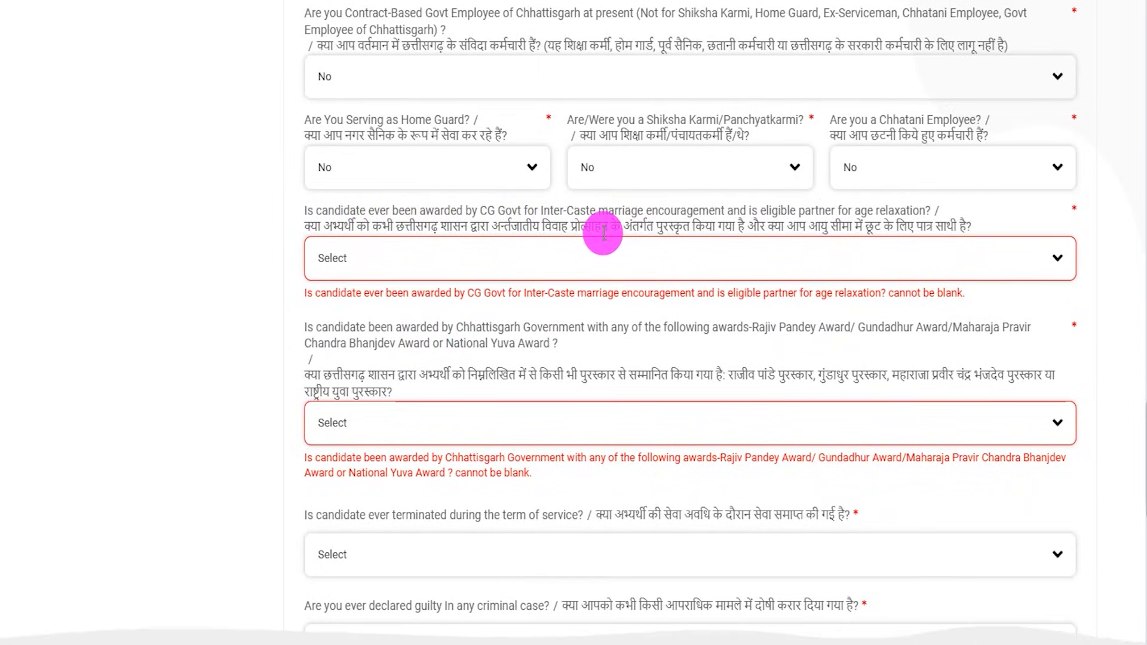
left_click(427, 260)
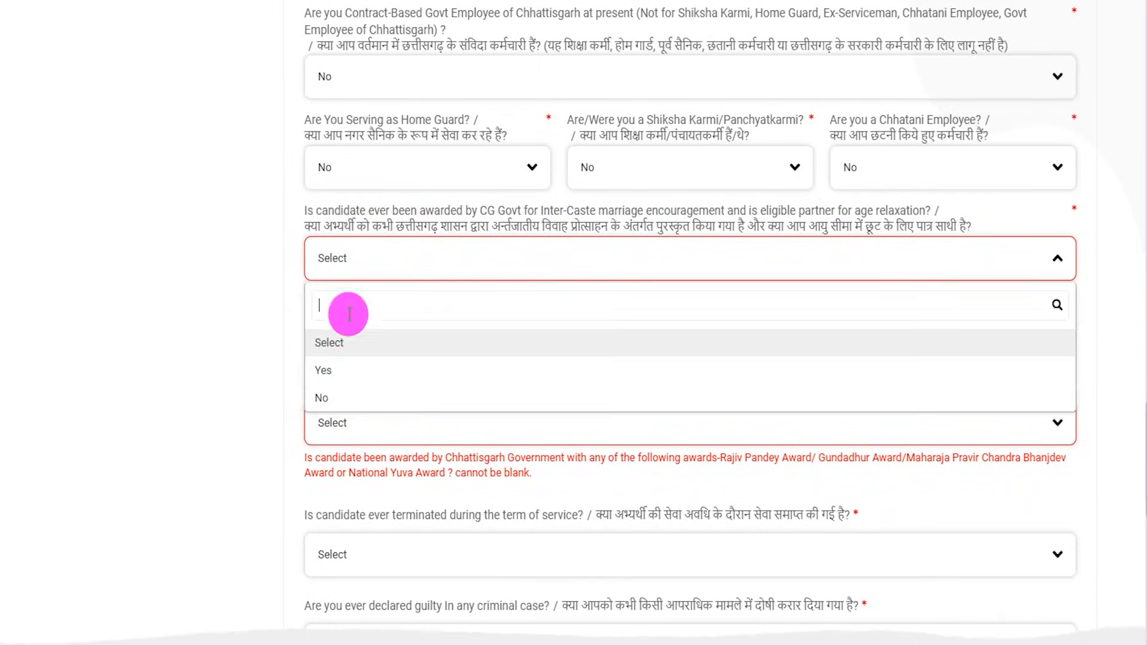
left_click(335, 395)
left_click(401, 401)
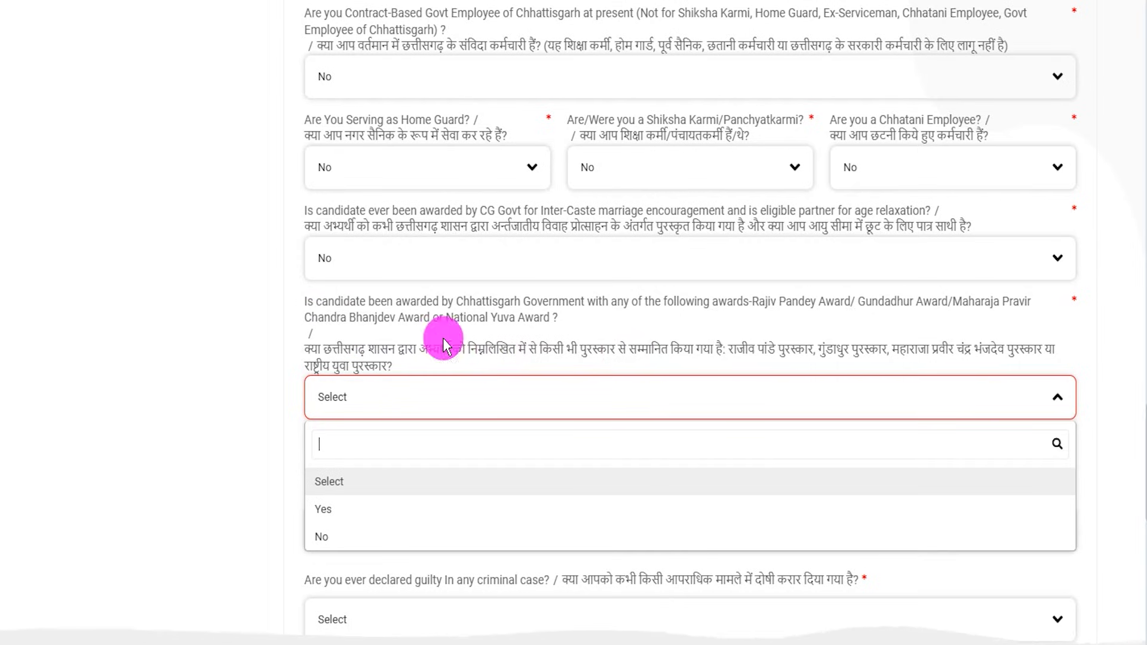
left_click(314, 345)
left_click(376, 392)
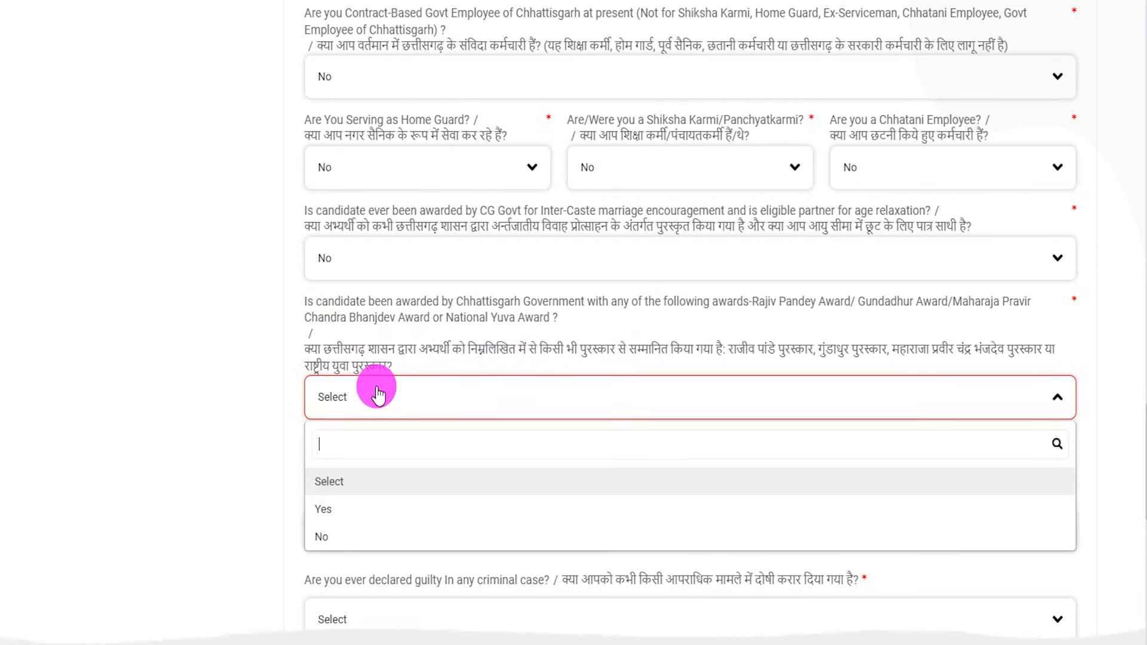
left_click(323, 537)
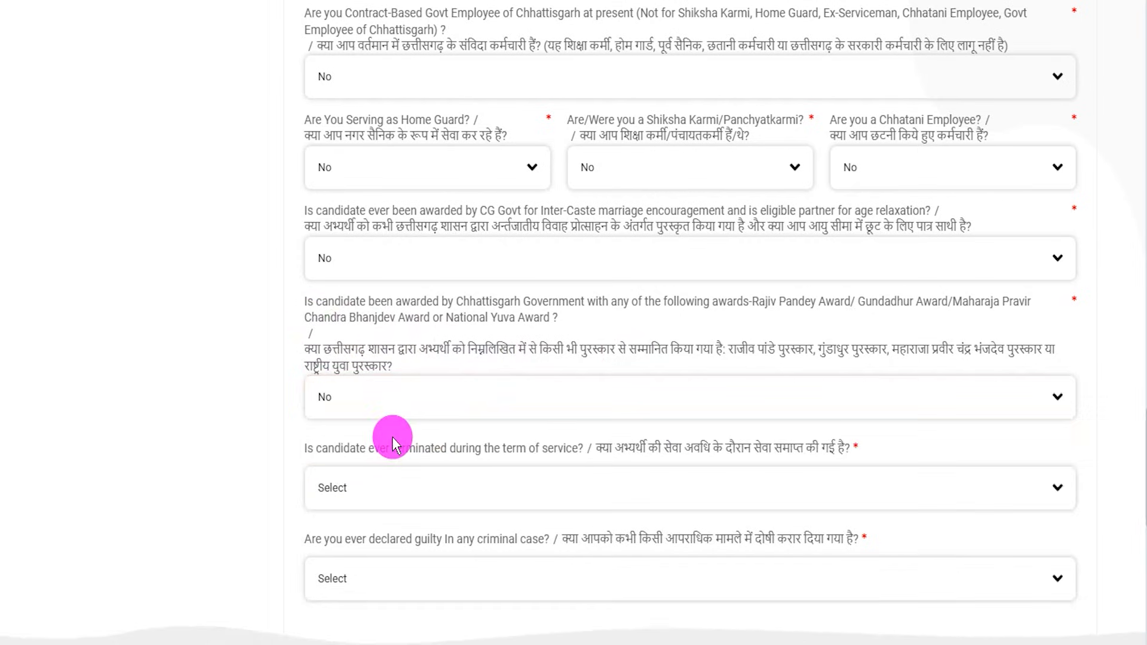
Step: Answer No to the question about the candidate being terminated during the term of service
scroll(460, 448, "down", 3)
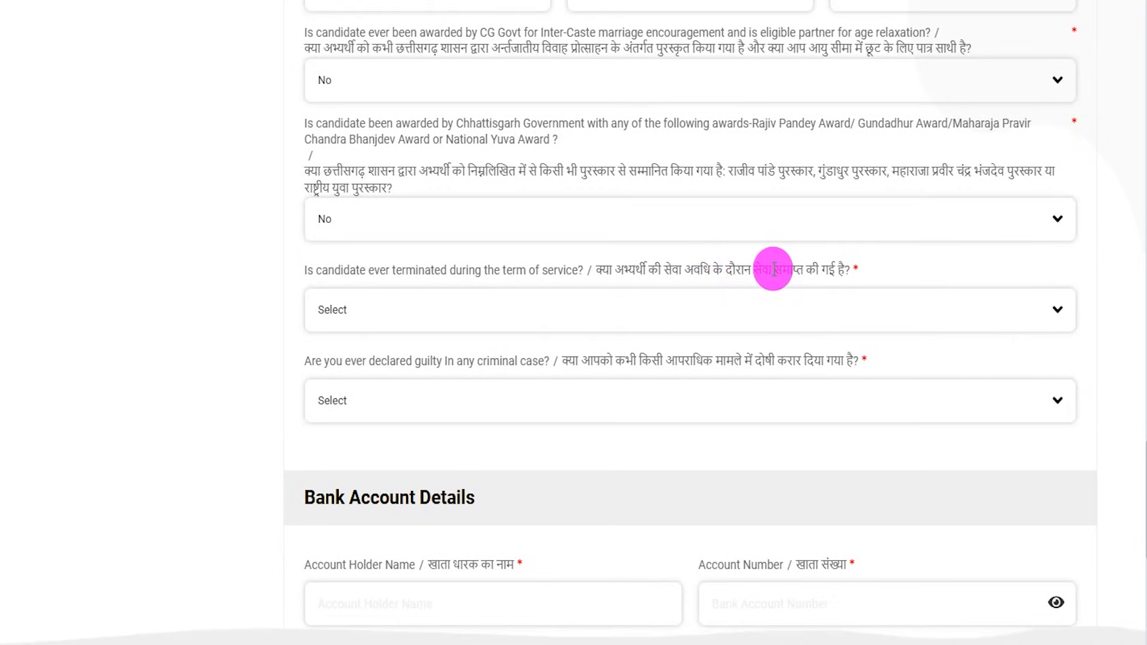
left_click(366, 320)
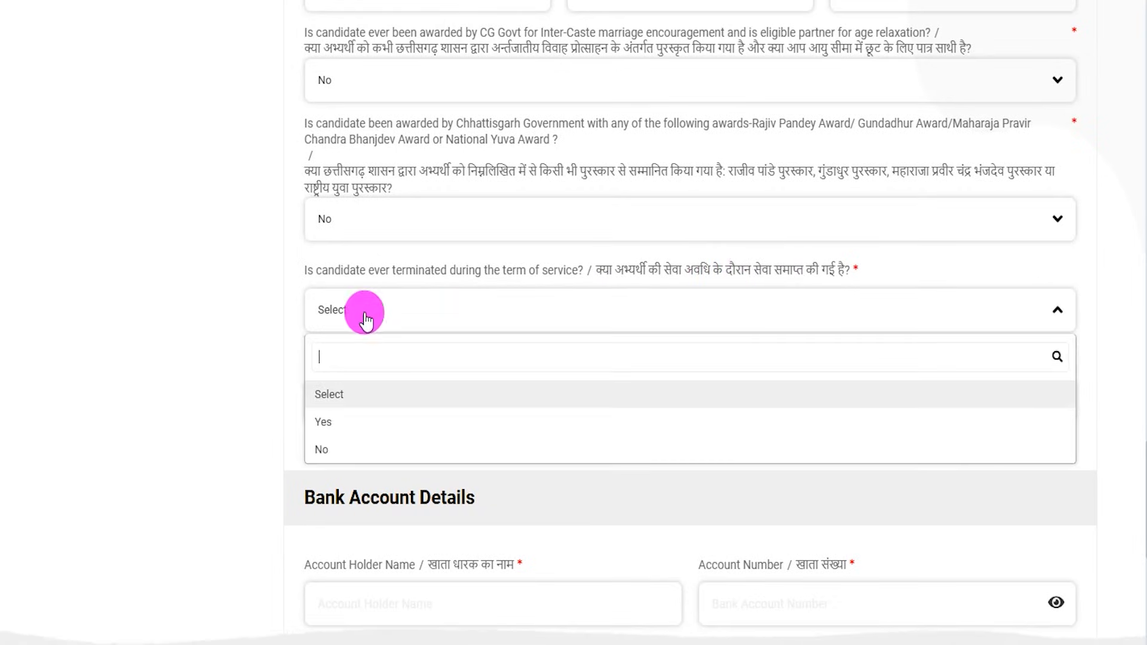
left_click(328, 449)
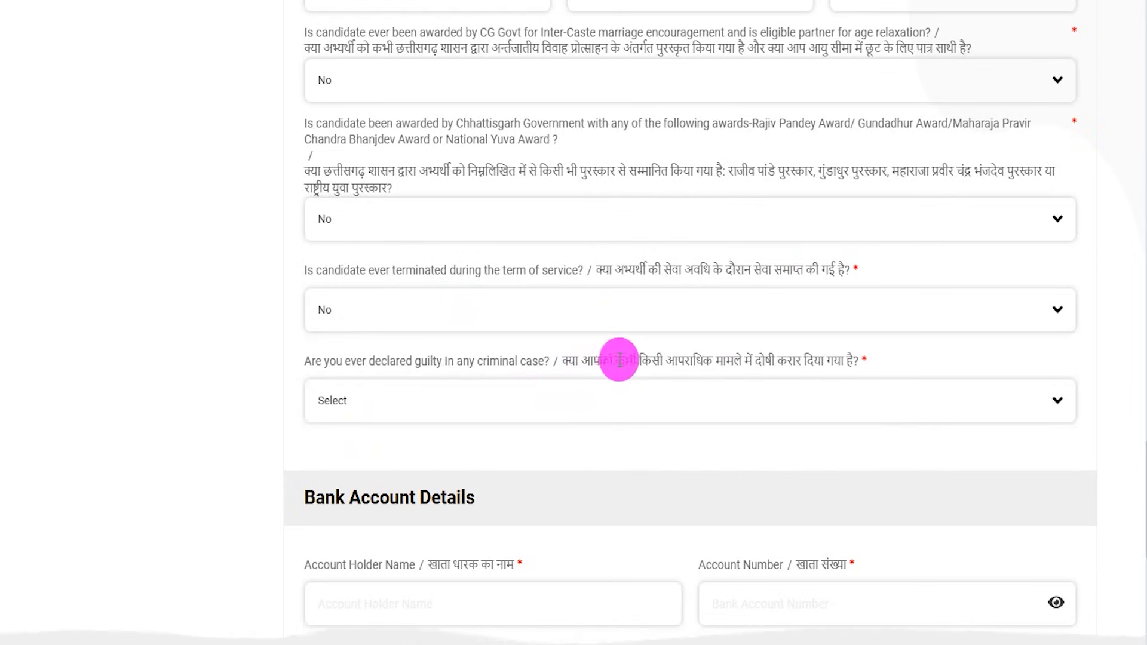
Step: Try Yes for being declared guilty in a criminal case, dismiss the eligibility alert, and set the answer to No
left_click(341, 402)
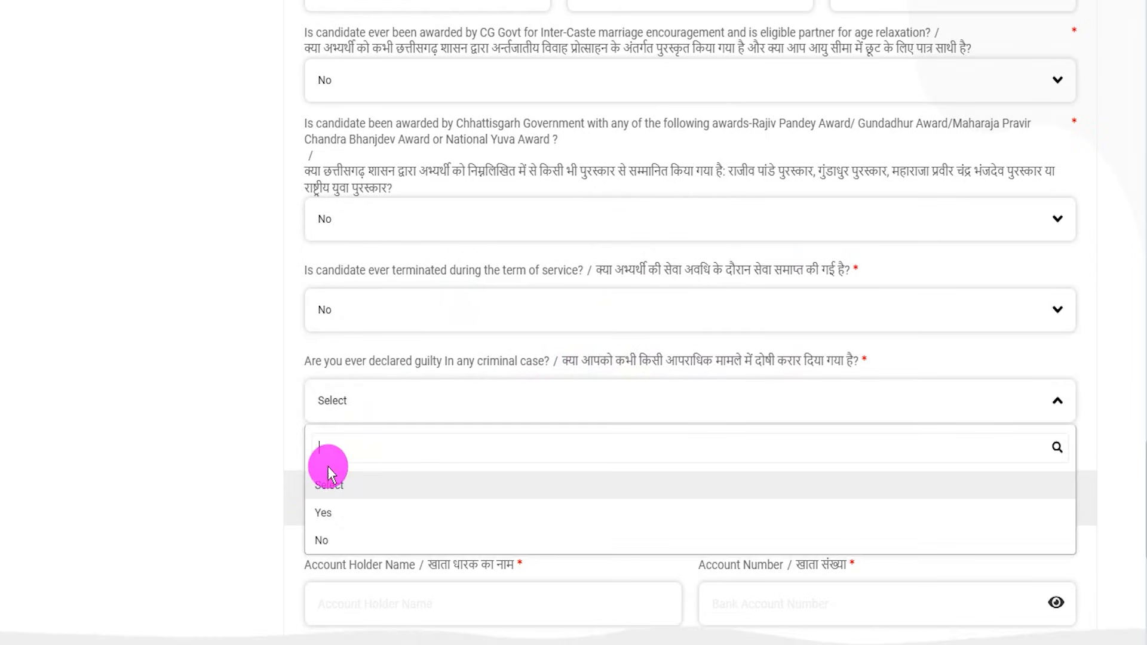
left_click(332, 512)
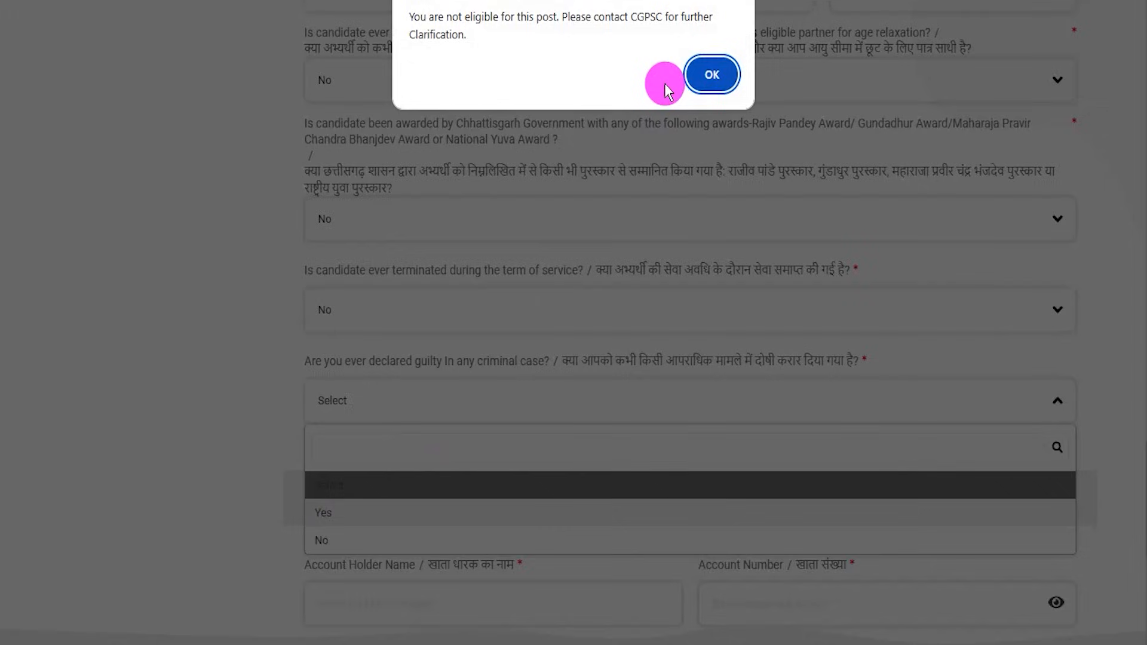
left_click(695, 77)
left_click(366, 409)
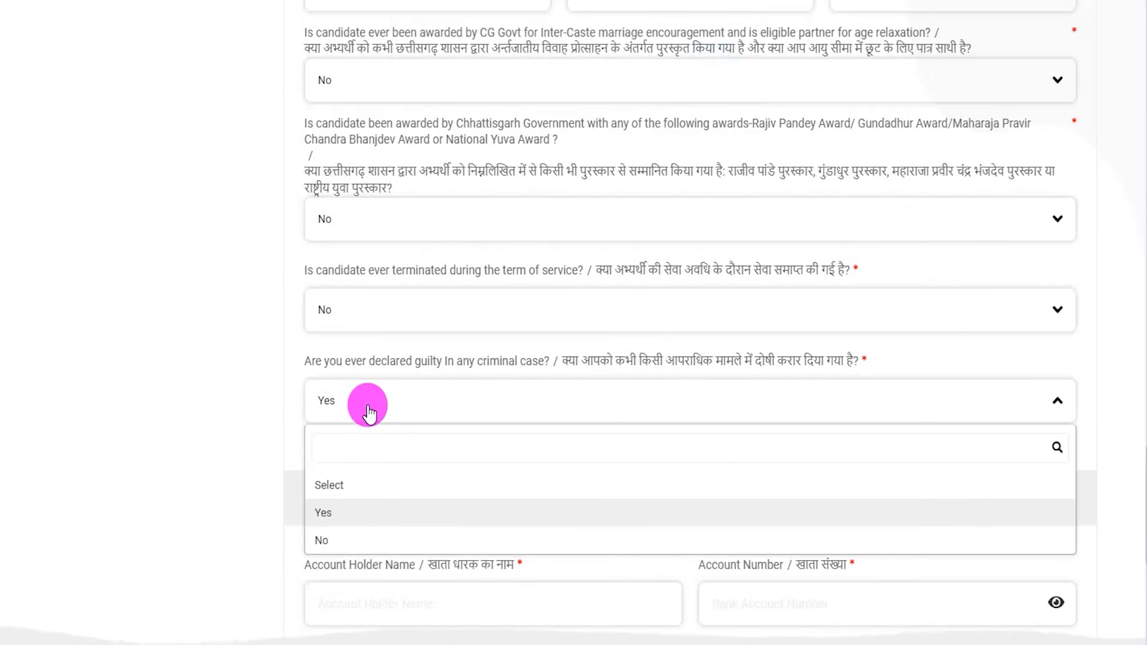
left_click(320, 541)
Step: Point out the account holder name, account number, IFSC code and bank name fields under Bank Account Details, and save the personal details
scroll(401, 451, "down", 3)
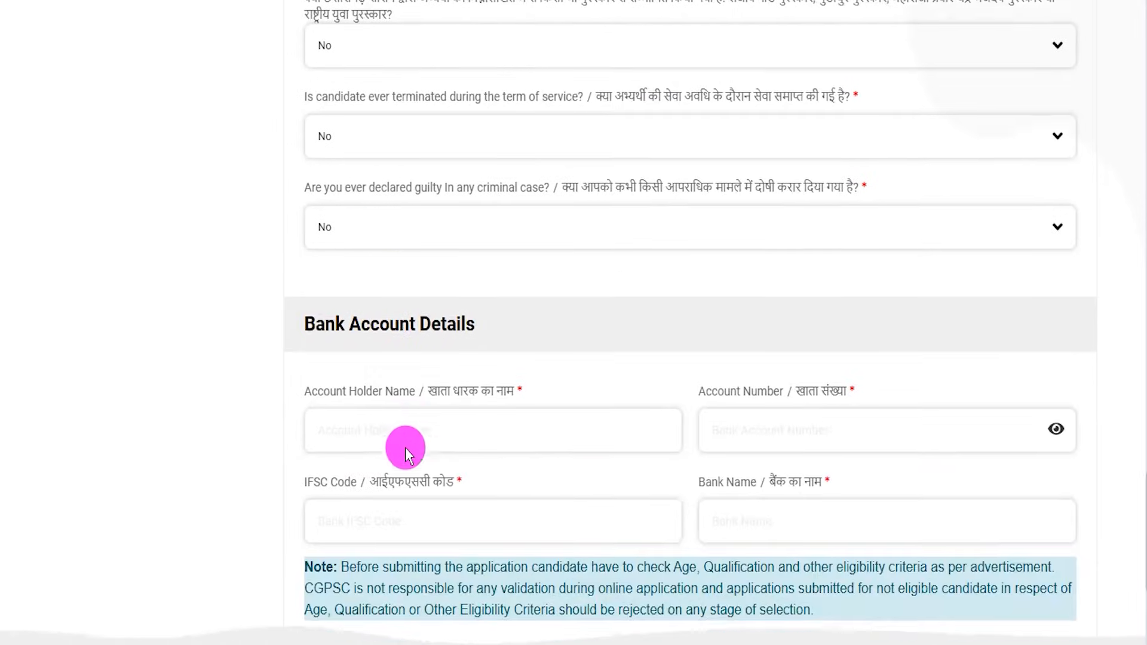
left_click_drag(326, 323, 410, 323)
scroll(429, 402, "down", 3)
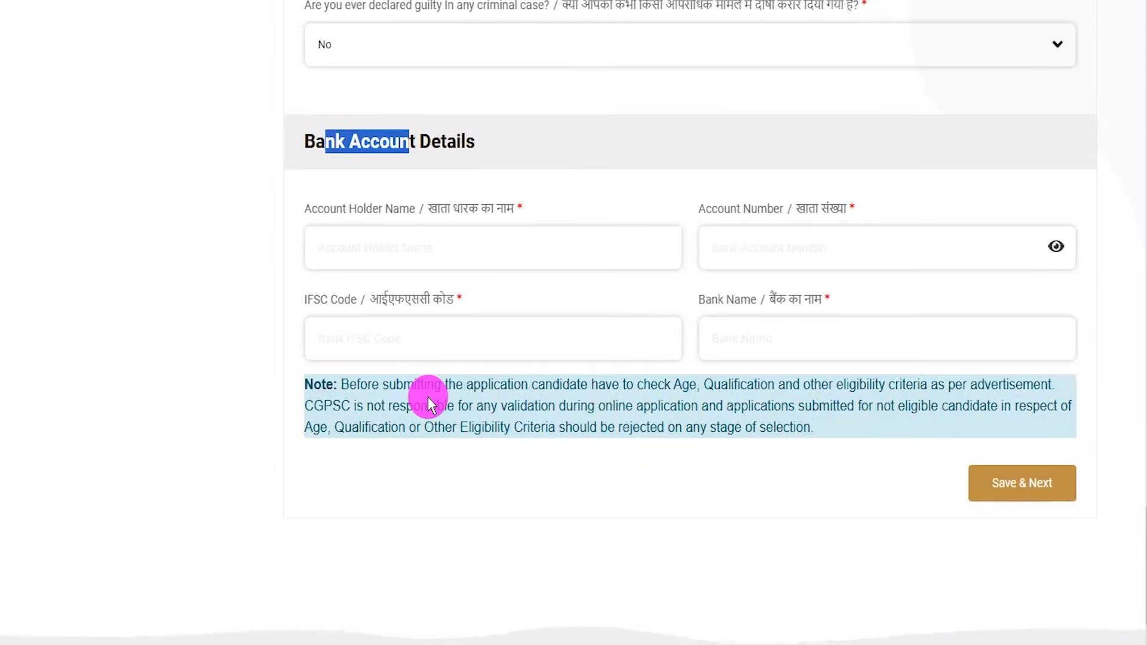
key("ctrl+2")
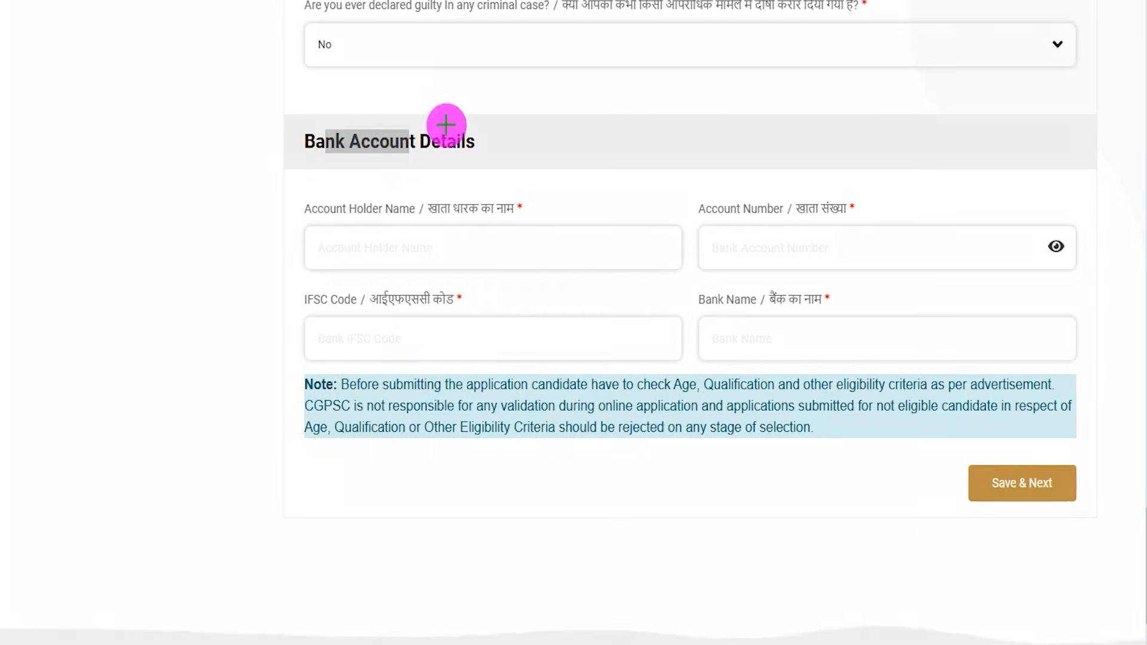
left_click_drag(542, 238, 587, 171)
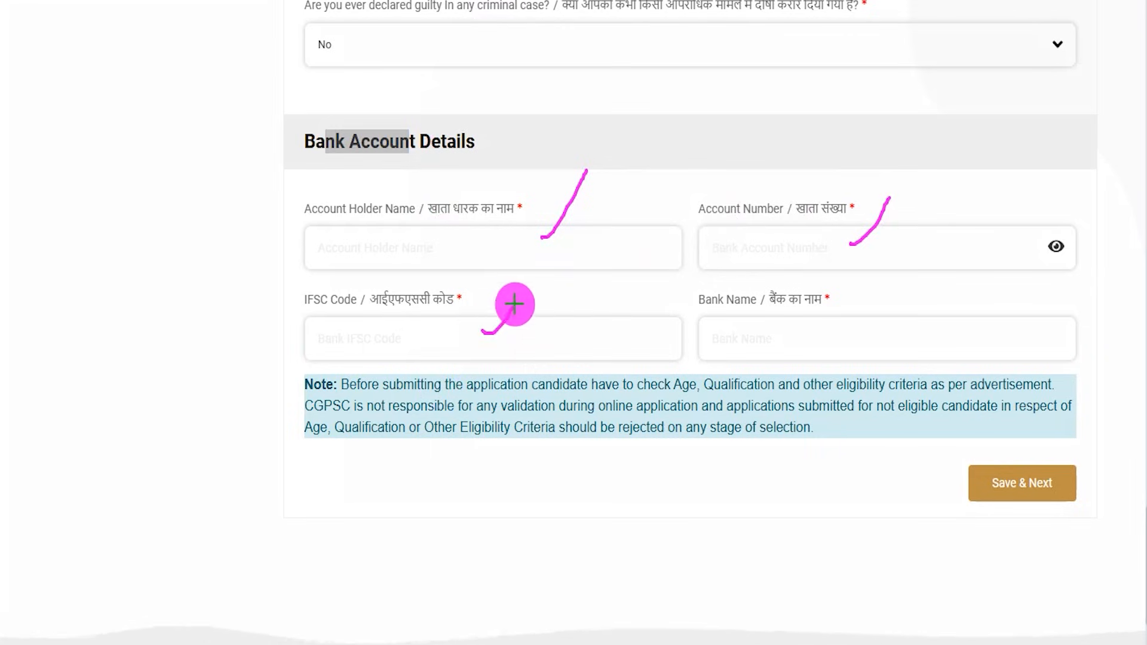
left_click_drag(795, 330, 826, 296)
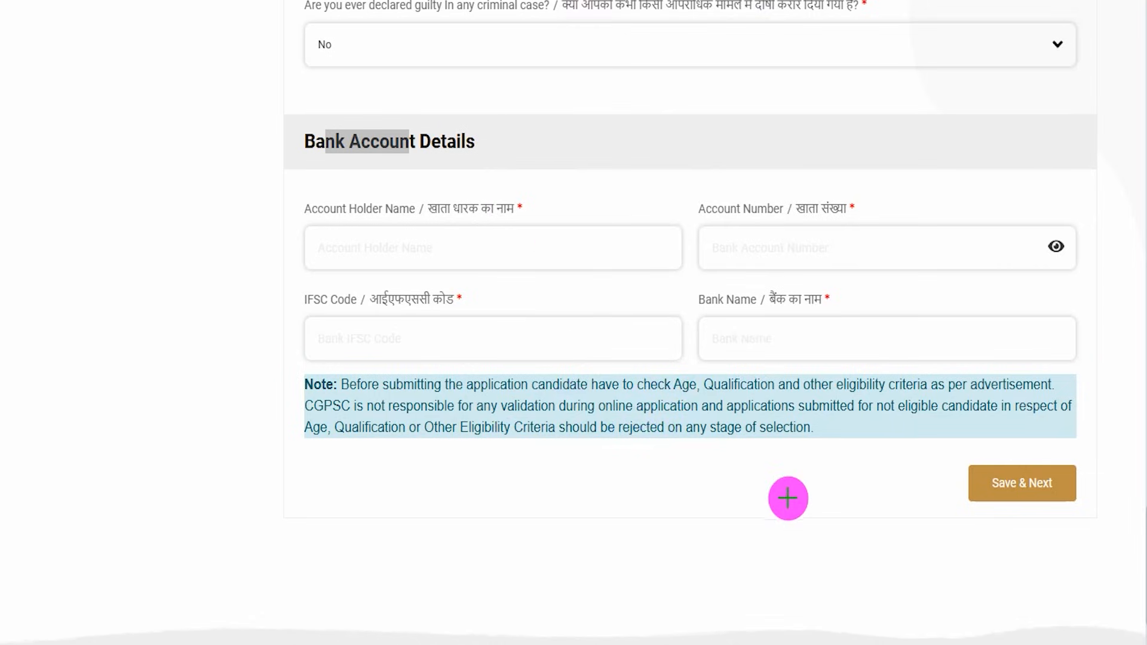
left_click_drag(665, 509, 949, 500)
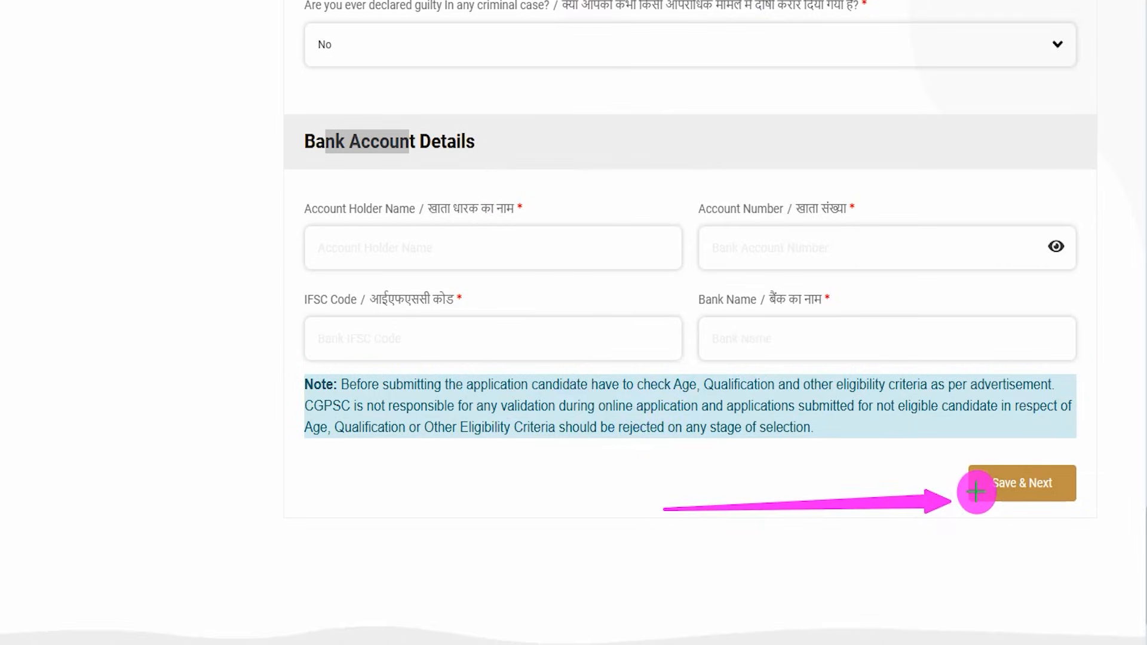
left_click(976, 492)
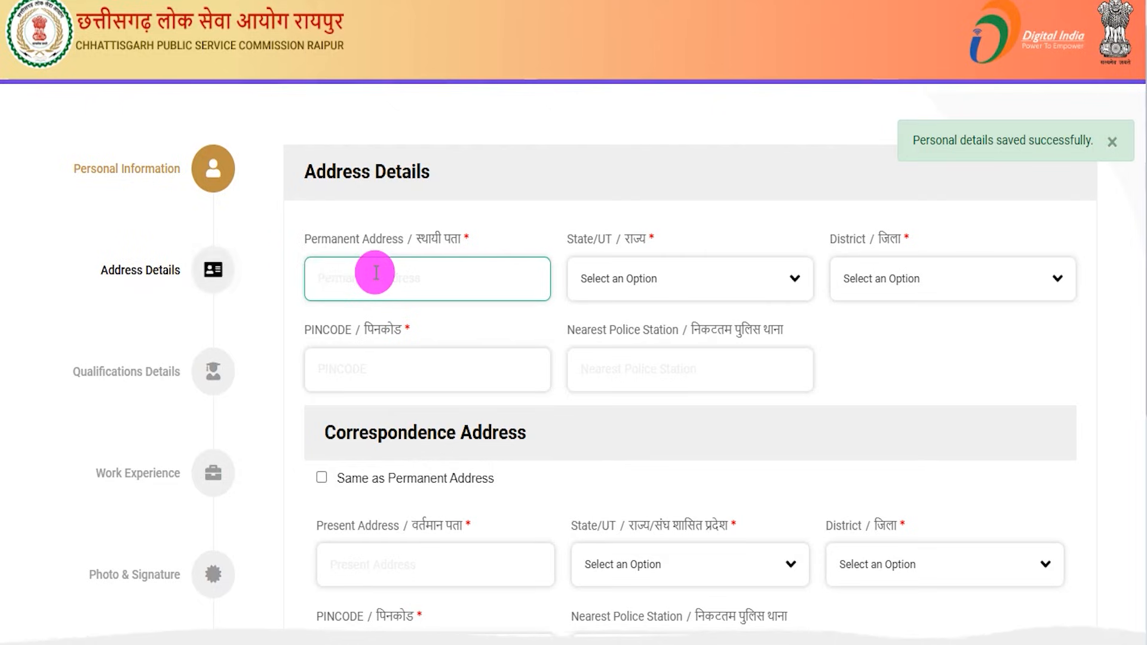
Step: Point out the Correspondence Address section and the Permanent Address field, and save the address details
scroll(382, 263, "down", 1)
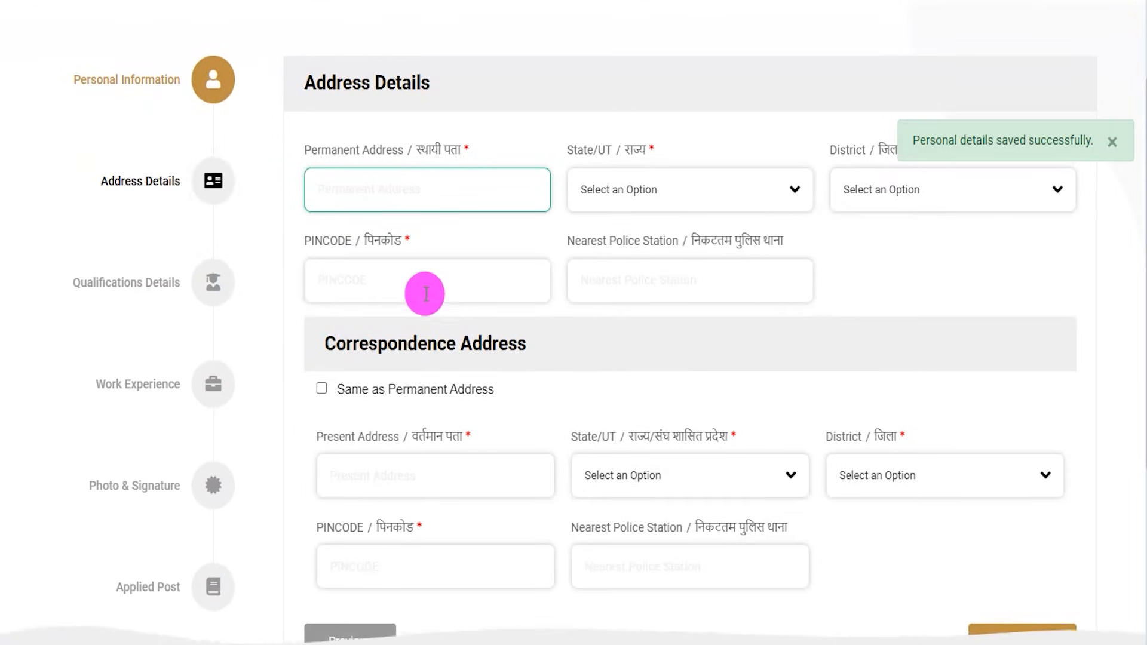
left_click_drag(357, 342, 492, 345)
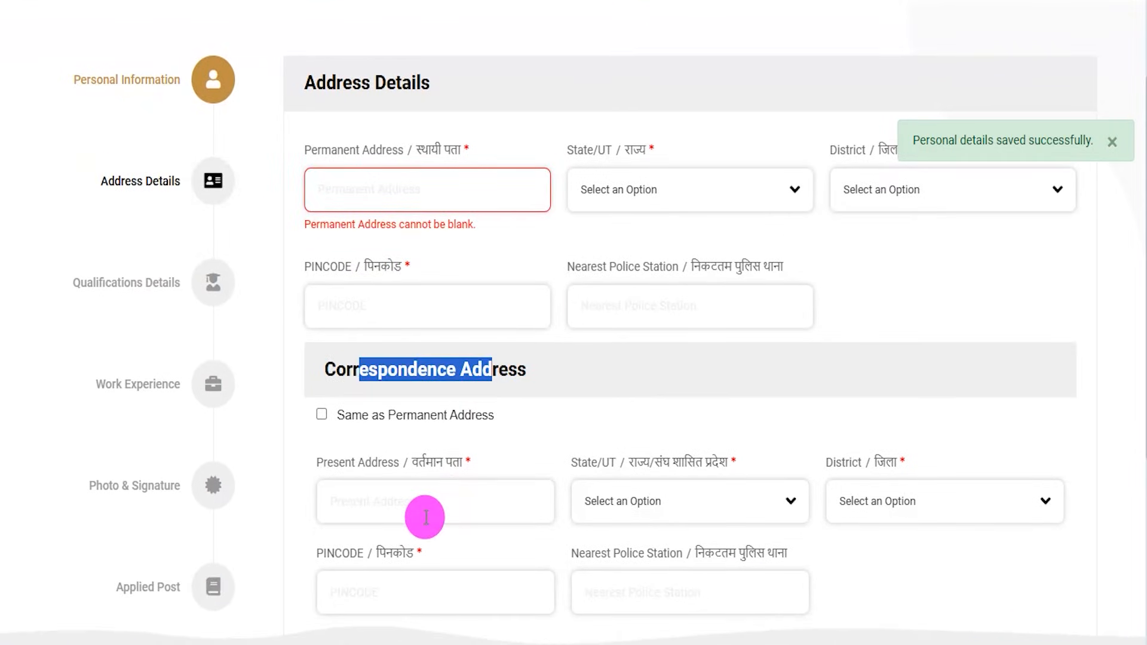
left_click(382, 371)
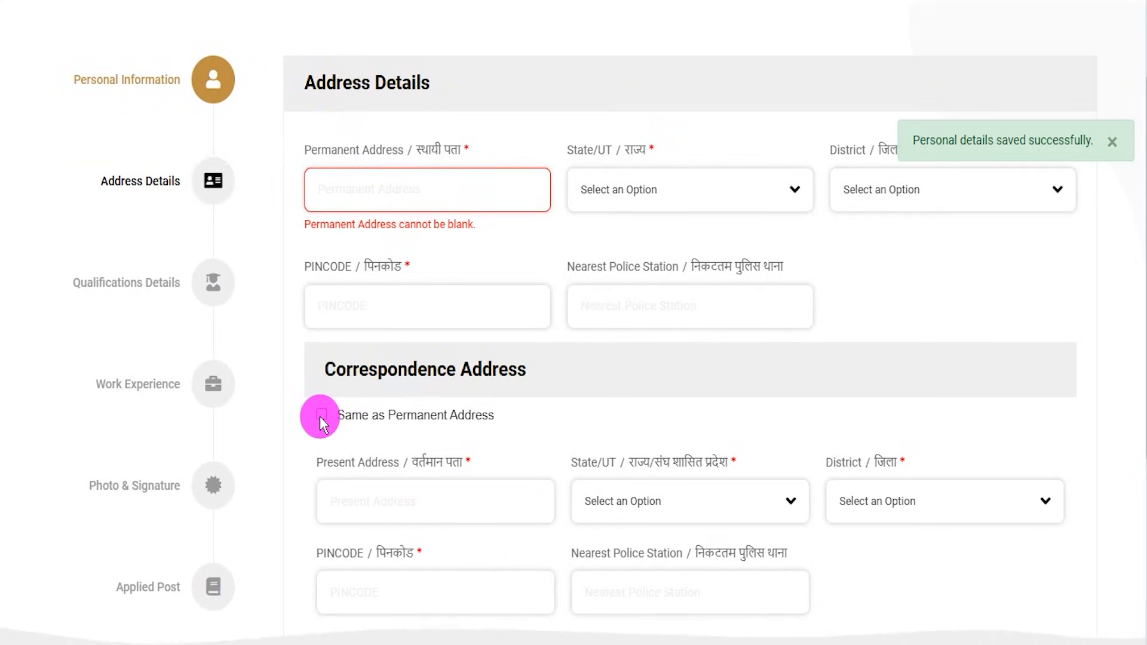
left_click_drag(397, 368, 472, 369)
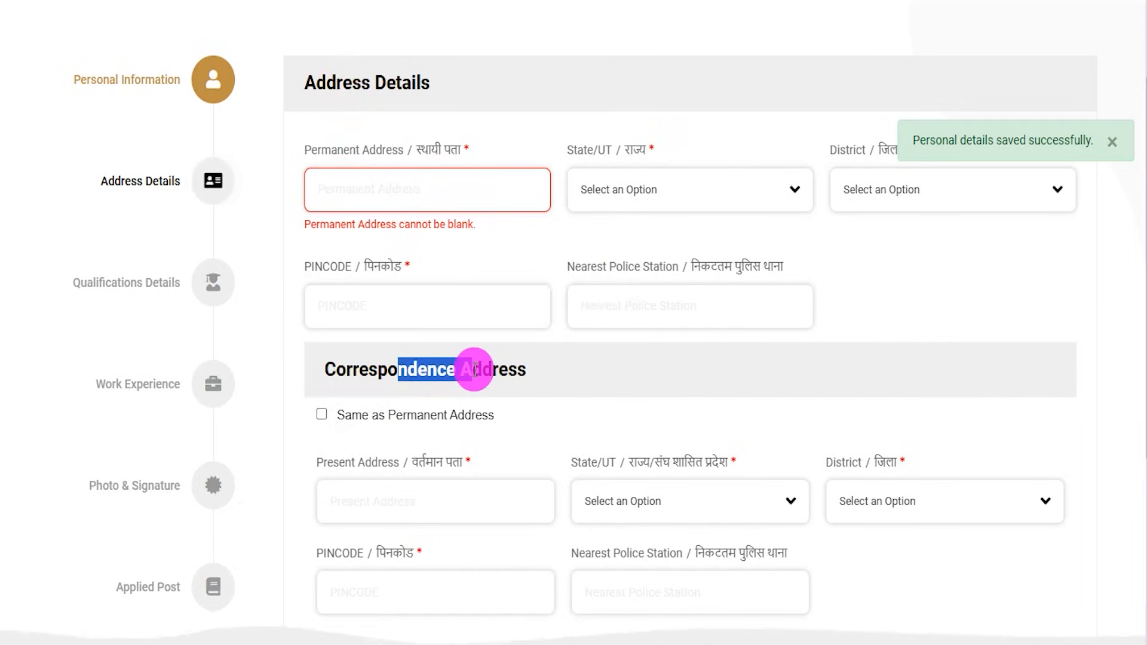
left_click_drag(343, 149, 395, 150)
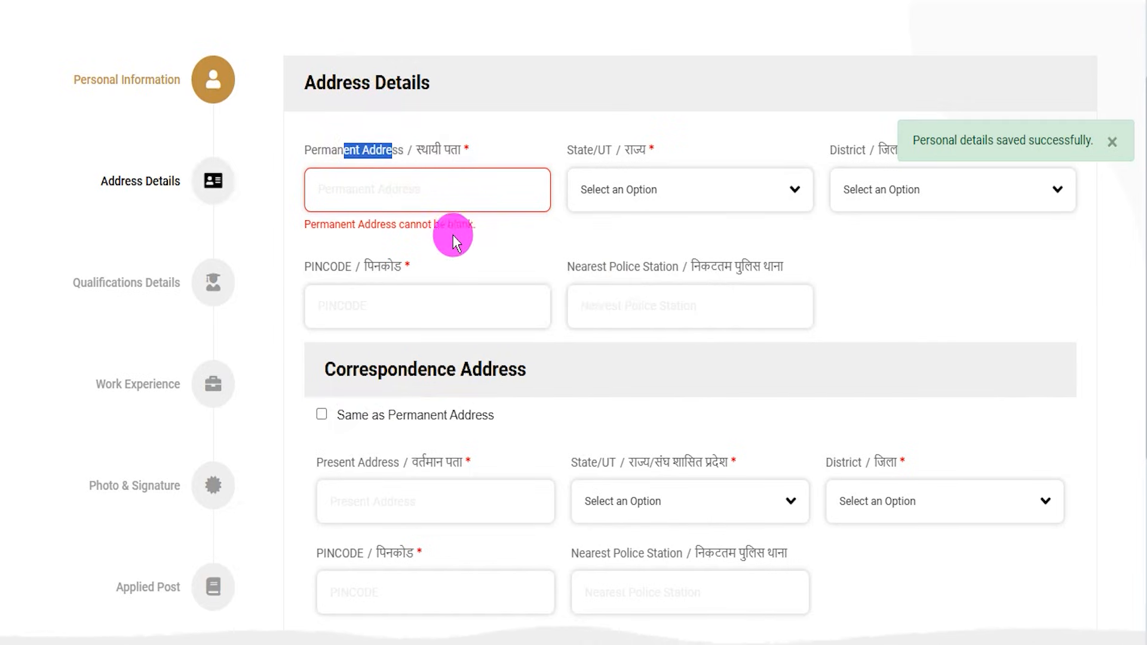
scroll(566, 471, "down", 3)
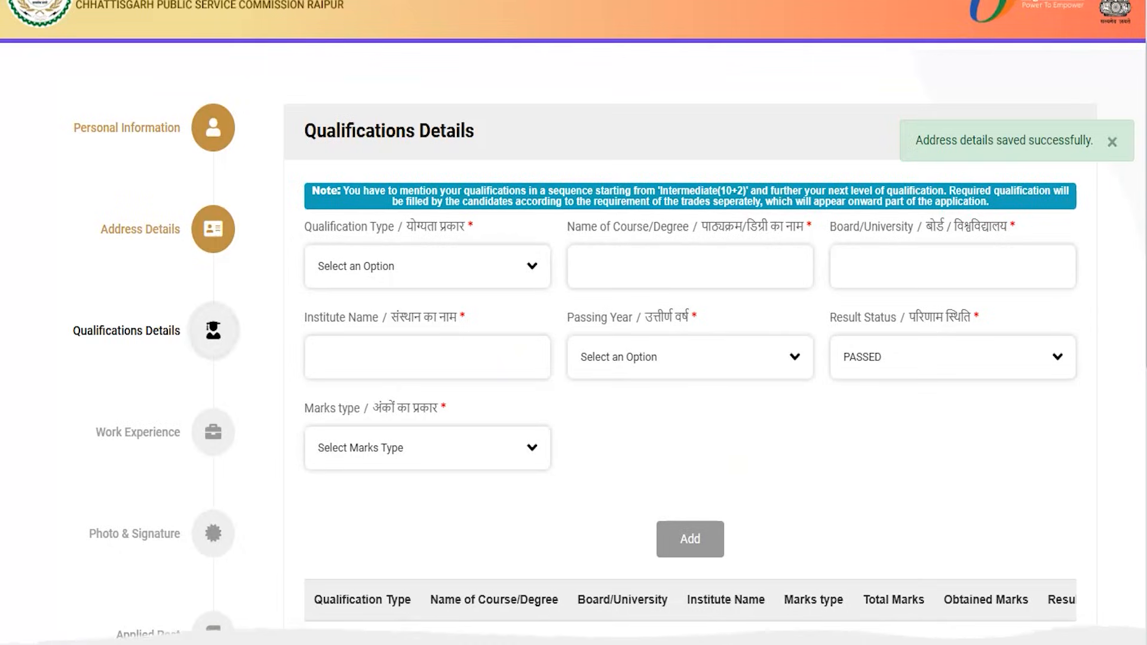
Step: Point out the Qualifications Details heading and check the Bachelor Degree requirement under Educational Qualification on the notification page
left_click_drag(317, 130, 476, 131)
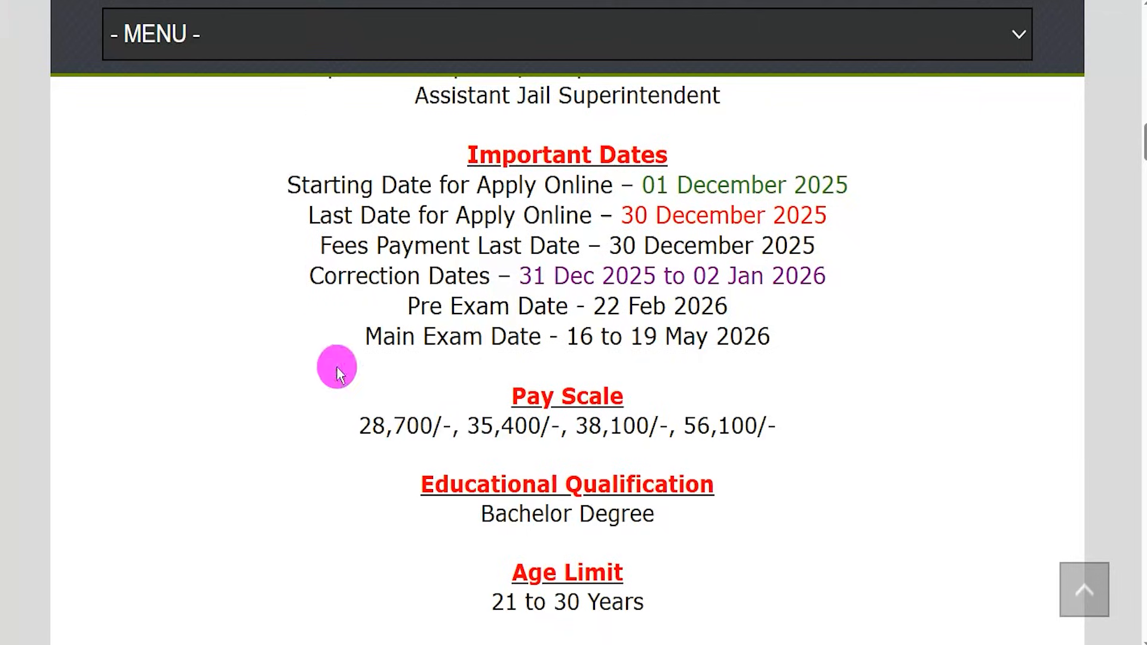
left_click_drag(491, 515, 575, 515)
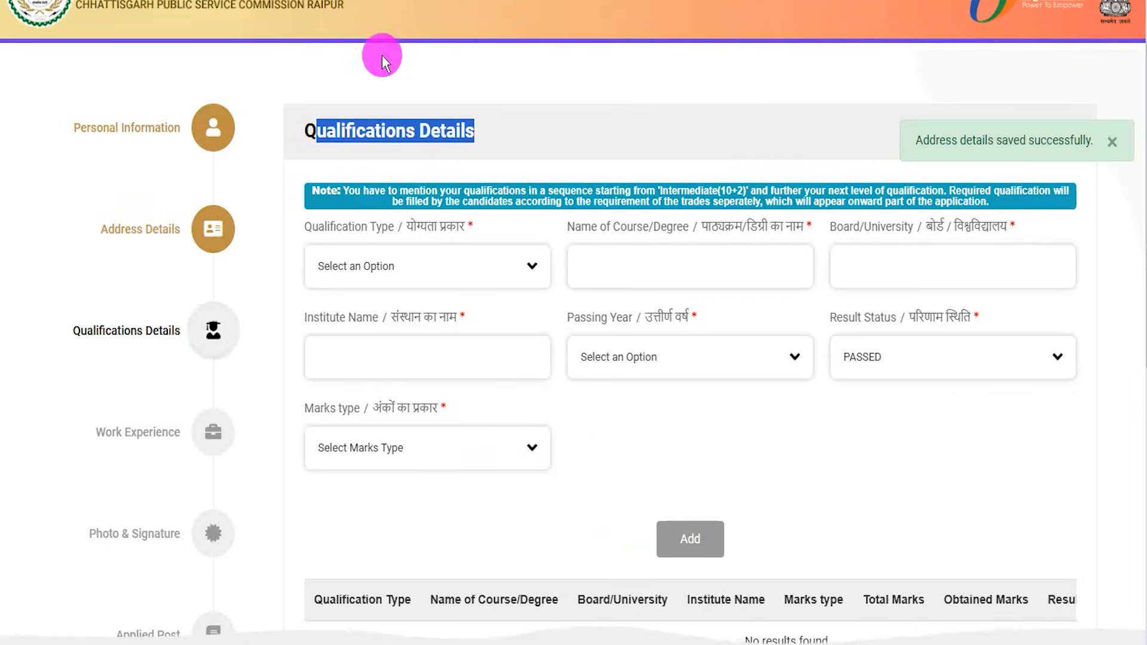
left_click_drag(317, 130, 453, 131)
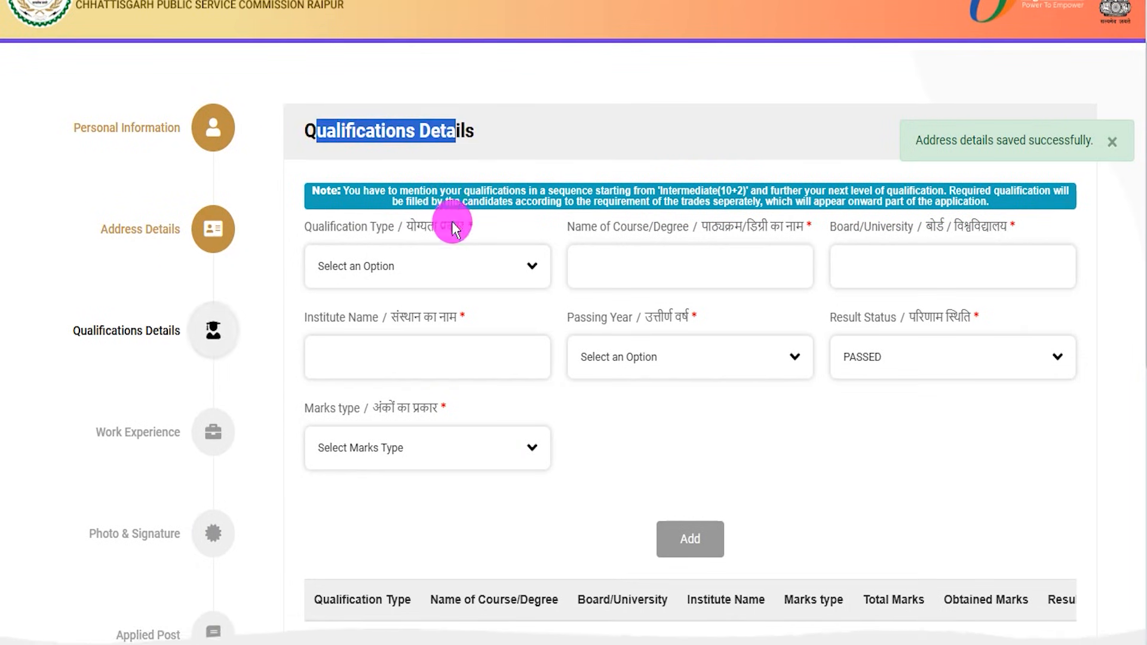
Step: Review the available qualification types and set Qualification Type to SSC/Matric/High School
left_click(406, 274)
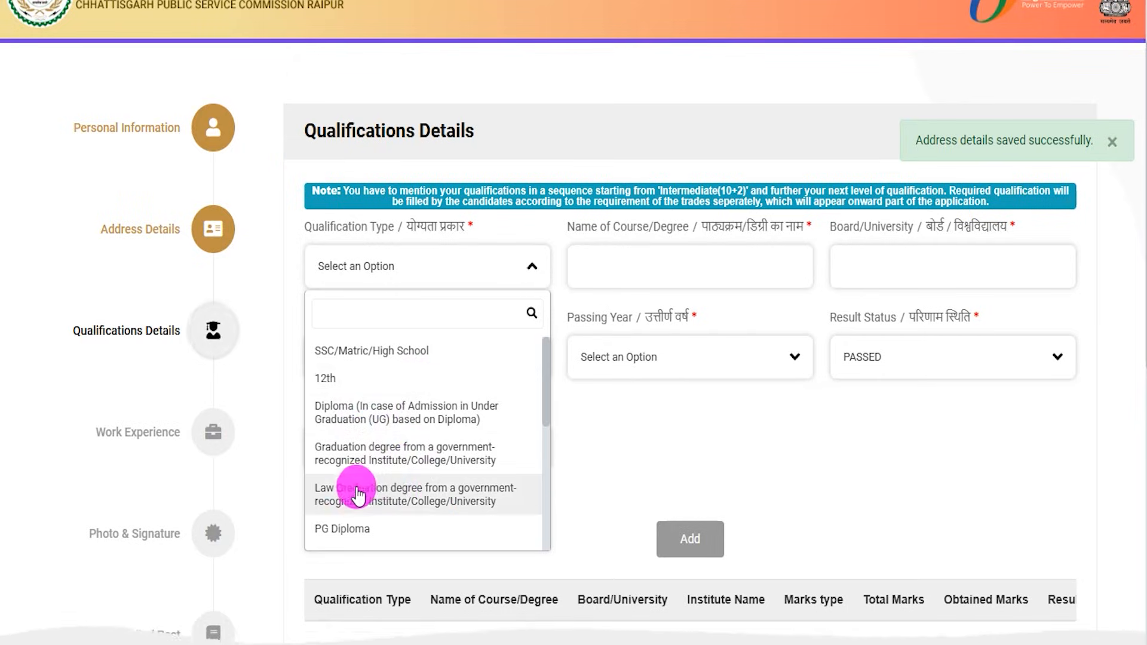
scroll(384, 502, "down", 2)
scroll(384, 502, "down", 3)
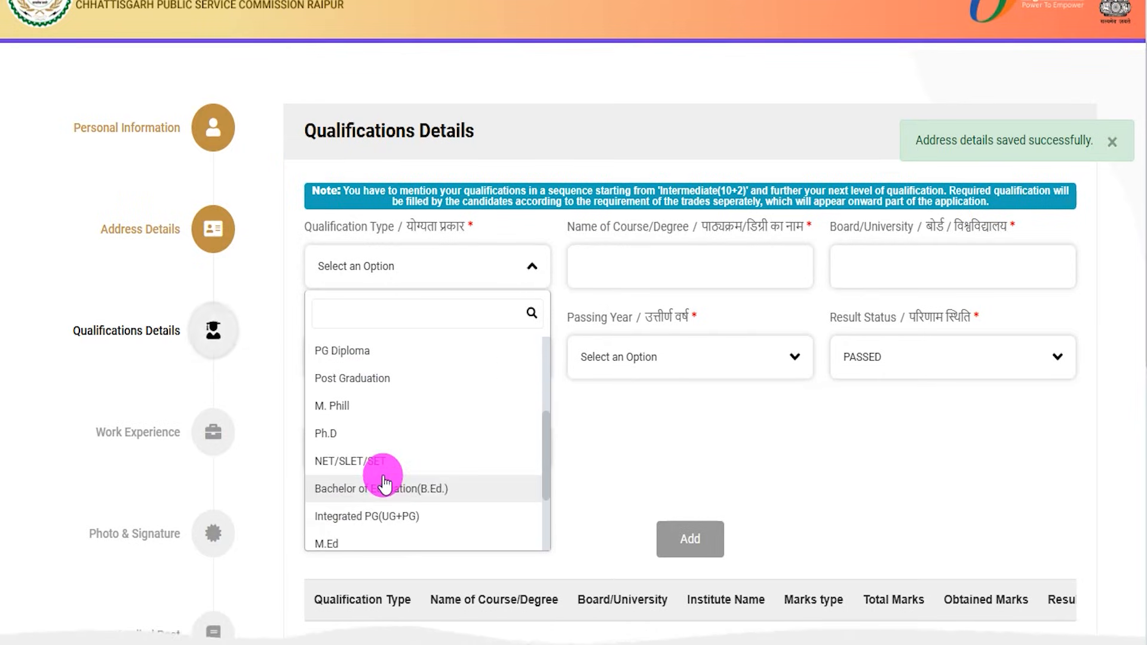
scroll(385, 483, "down", 1)
scroll(387, 482, "up", 5)
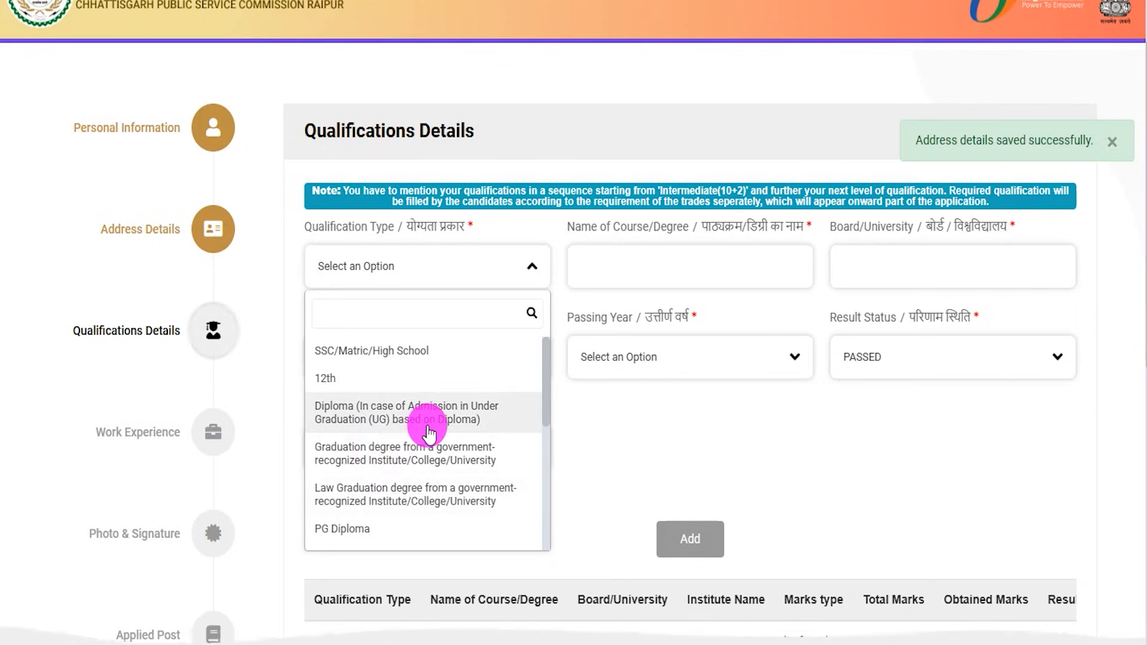
left_click(393, 358)
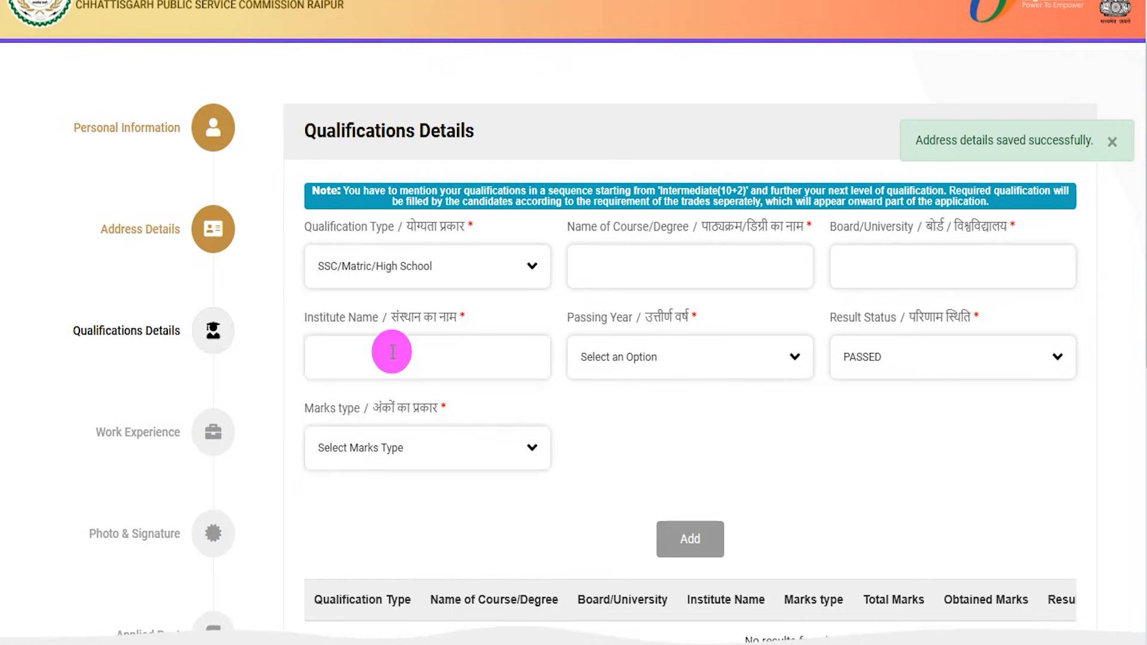
Step: Point out the course/degree and institute name fields, and enter CBSE as the Board/University
left_click(638, 267)
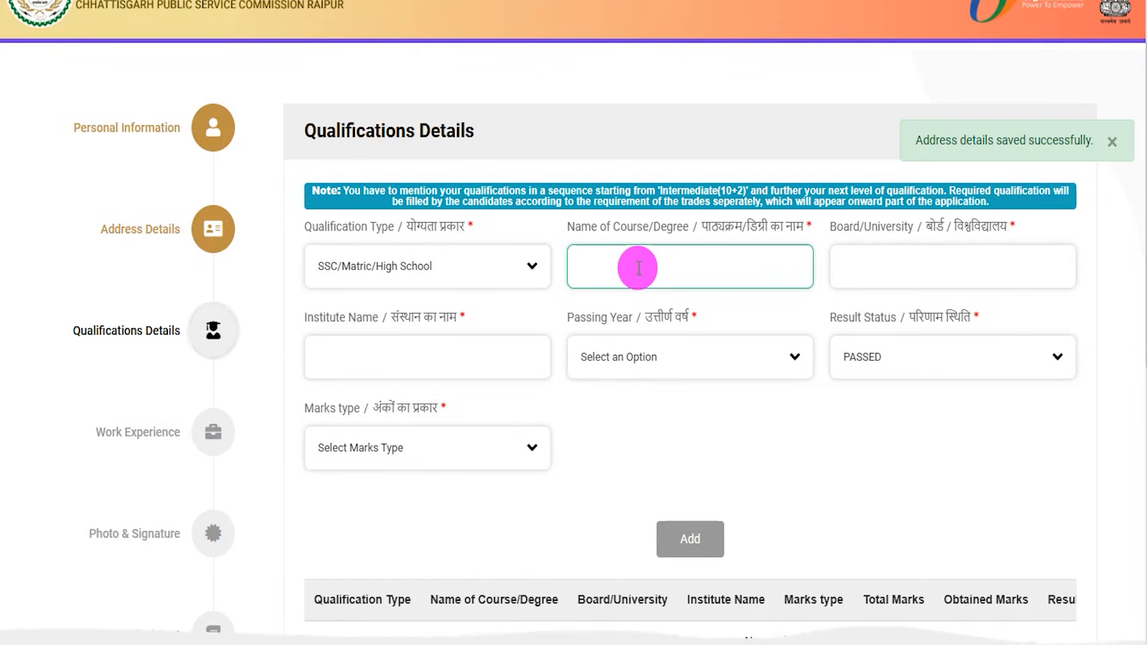
left_click(930, 266)
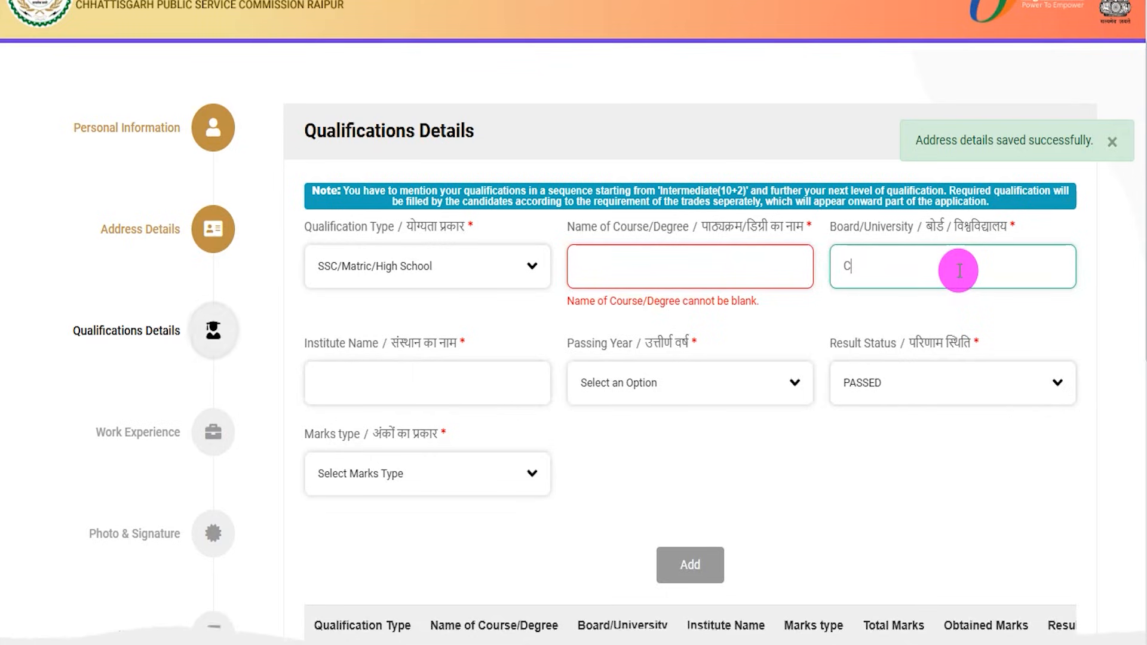
left_click(430, 387)
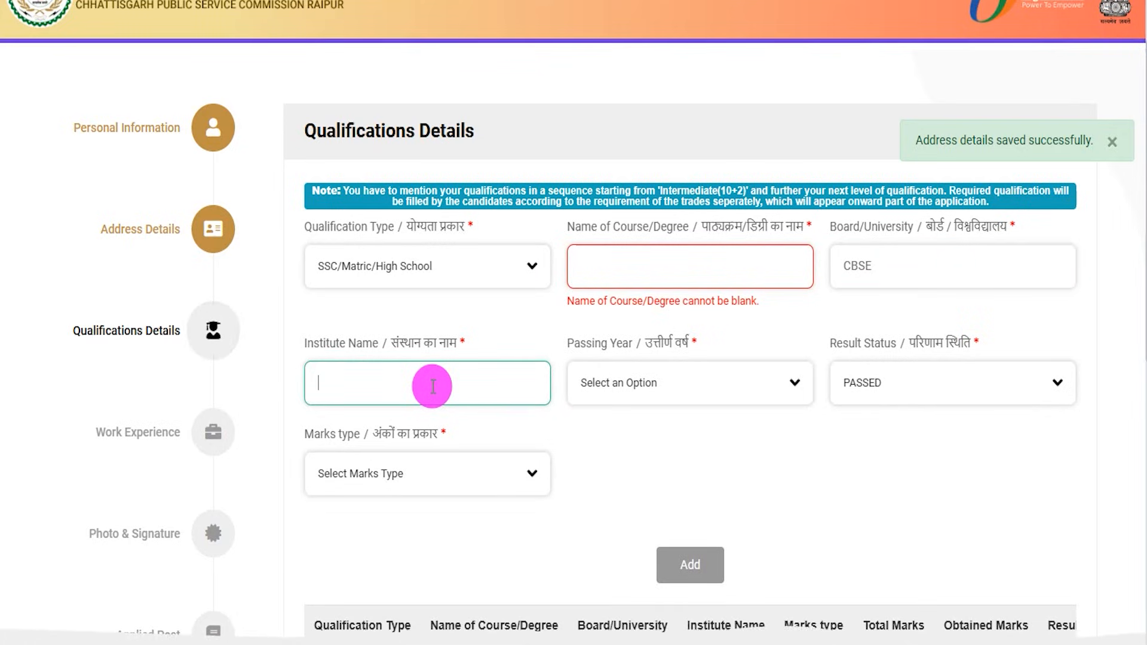
Step: Set the Passing Year to 2017 and the Result Status to PASSED
left_click(660, 392)
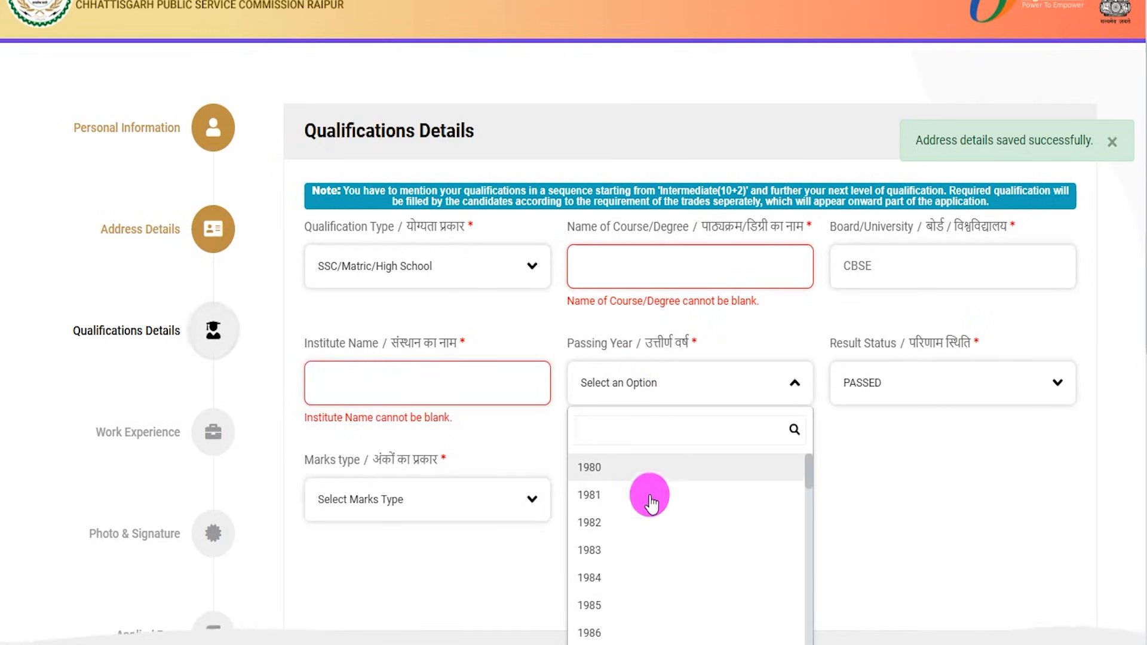
scroll(642, 537, "down", 5)
scroll(639, 558, "down", 2)
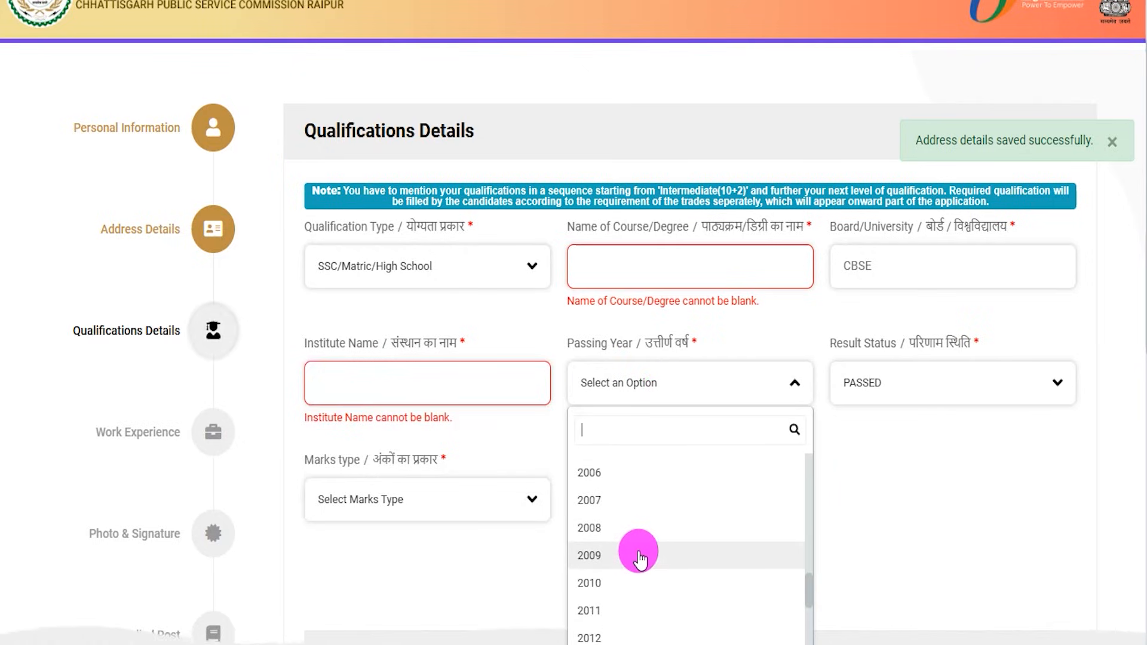
scroll(636, 550, "down", 3)
left_click(605, 597)
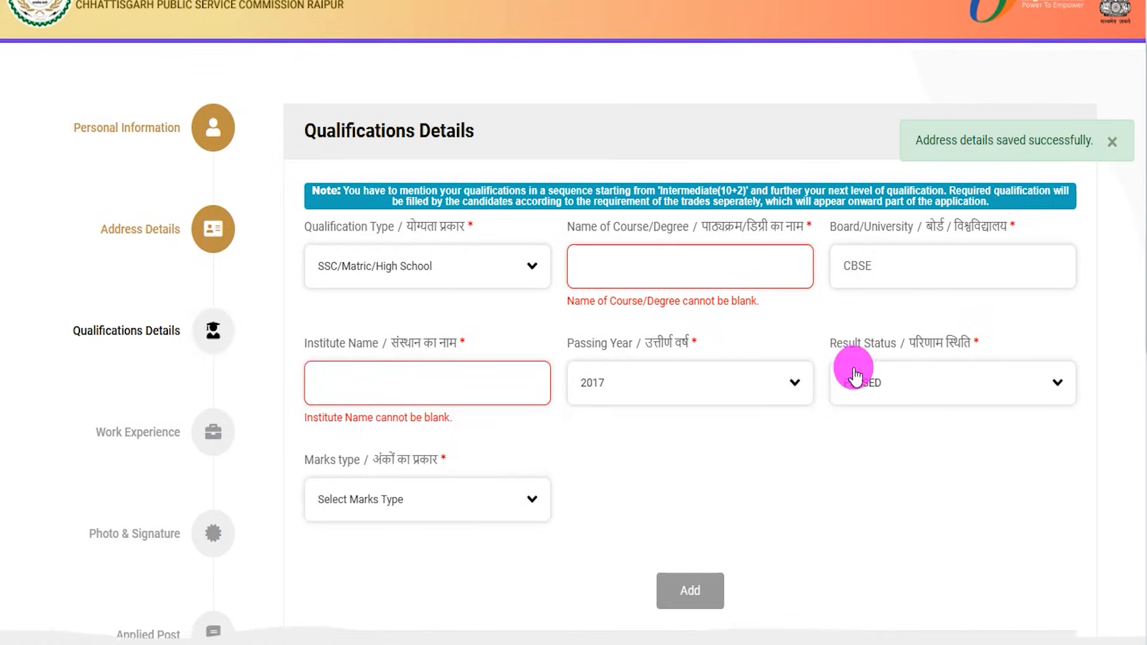
left_click(897, 392)
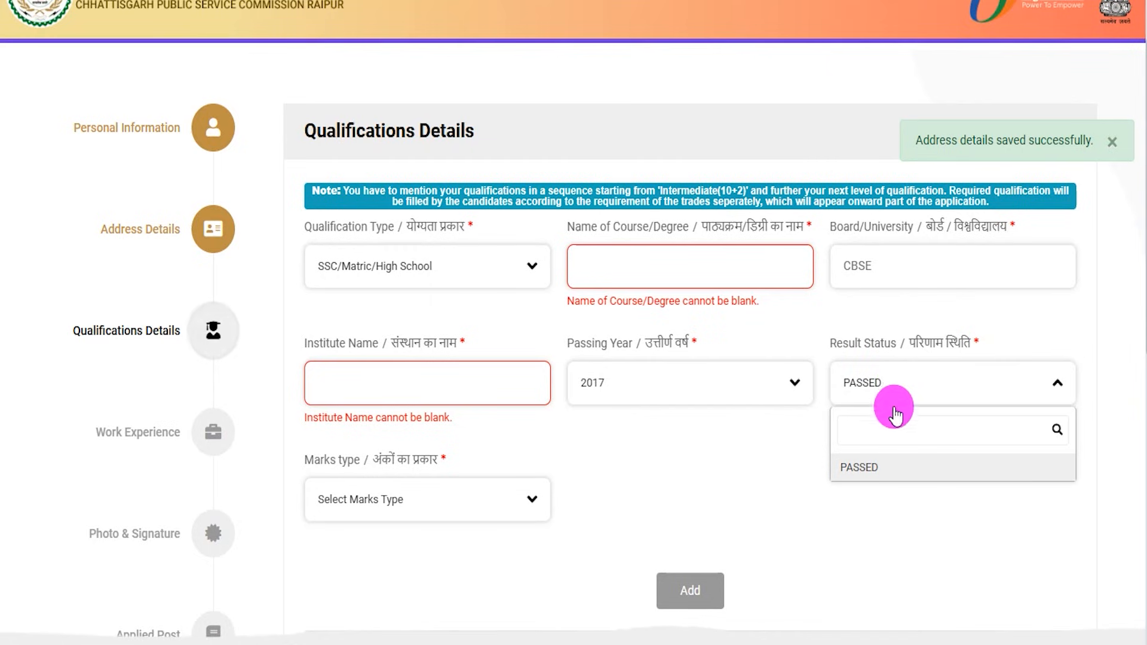
left_click(871, 472)
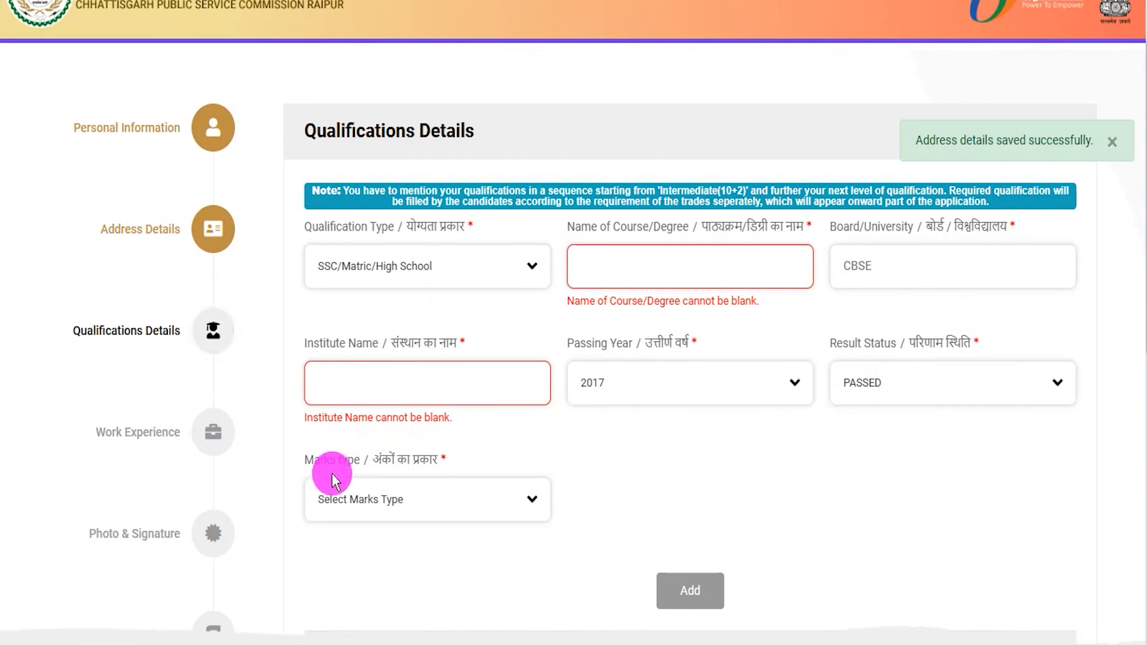
Step: Set Marks type to MARKS, with 600 as the Out Of value and 450 as Marks Obtained
left_click(362, 508)
scroll(658, 486, "down", 3)
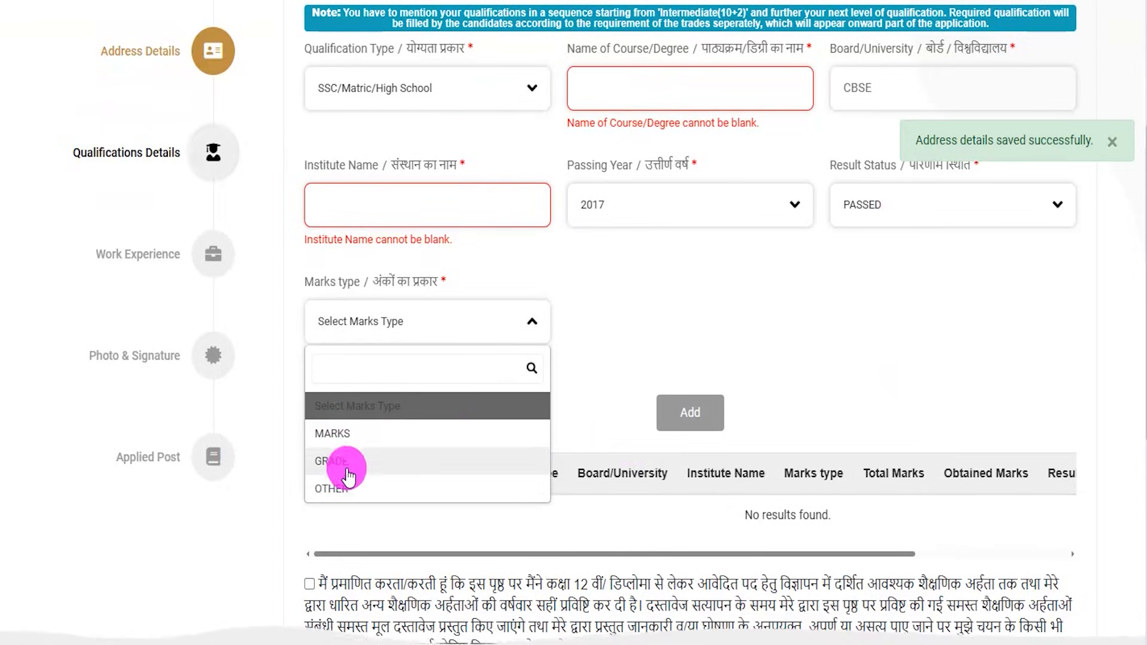
left_click(338, 439)
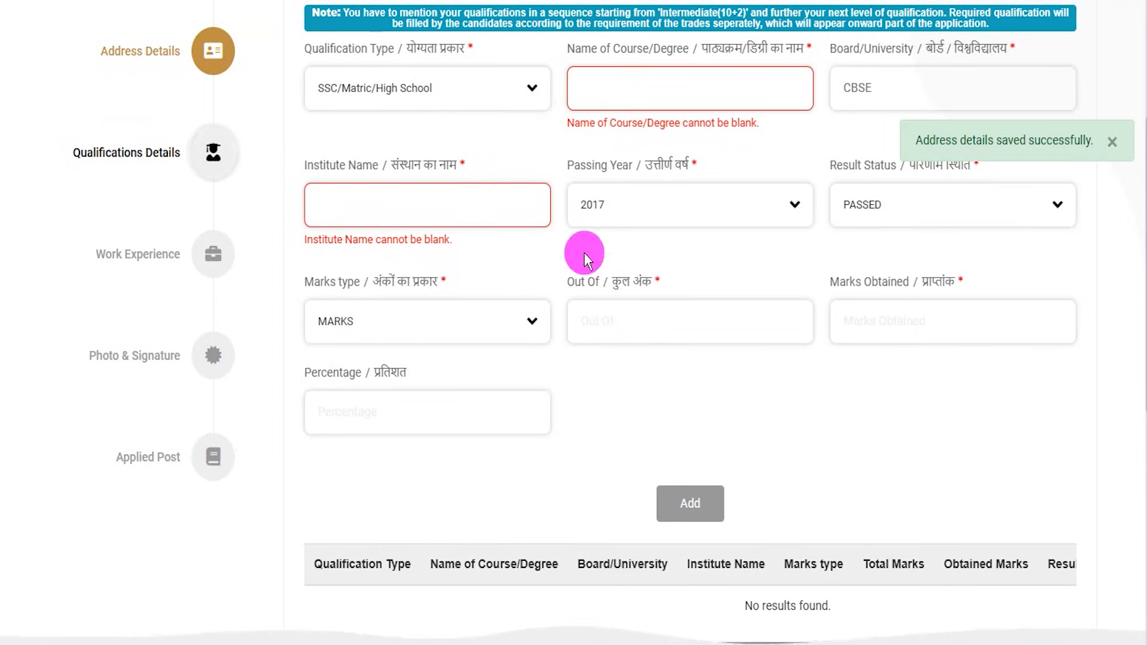
left_click(614, 321)
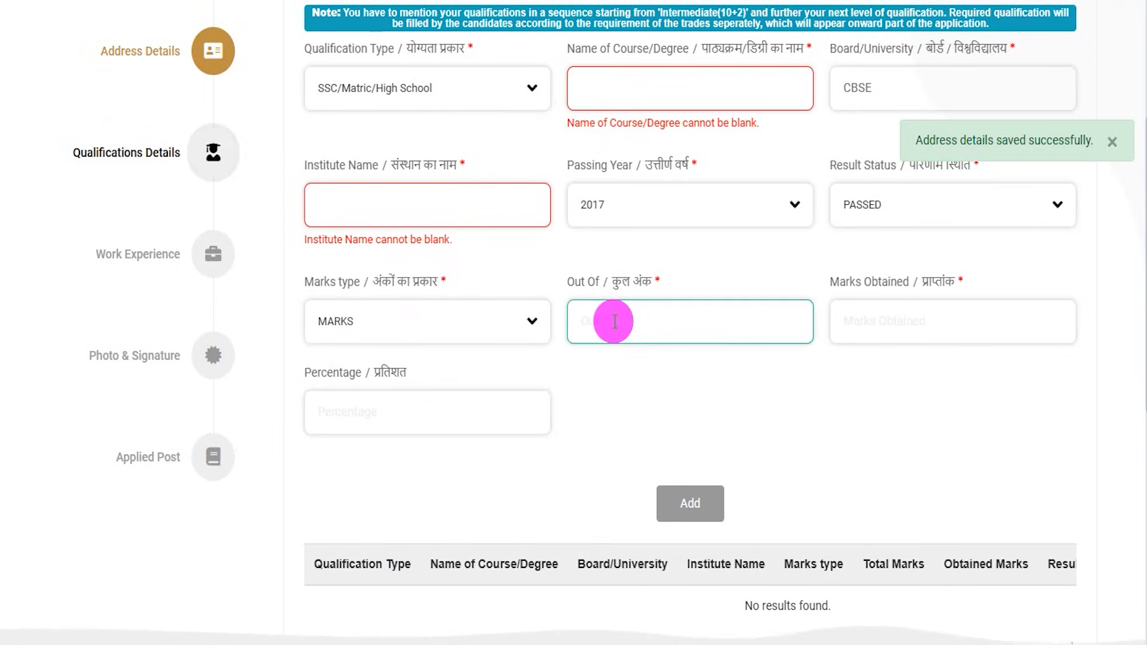
type("600")
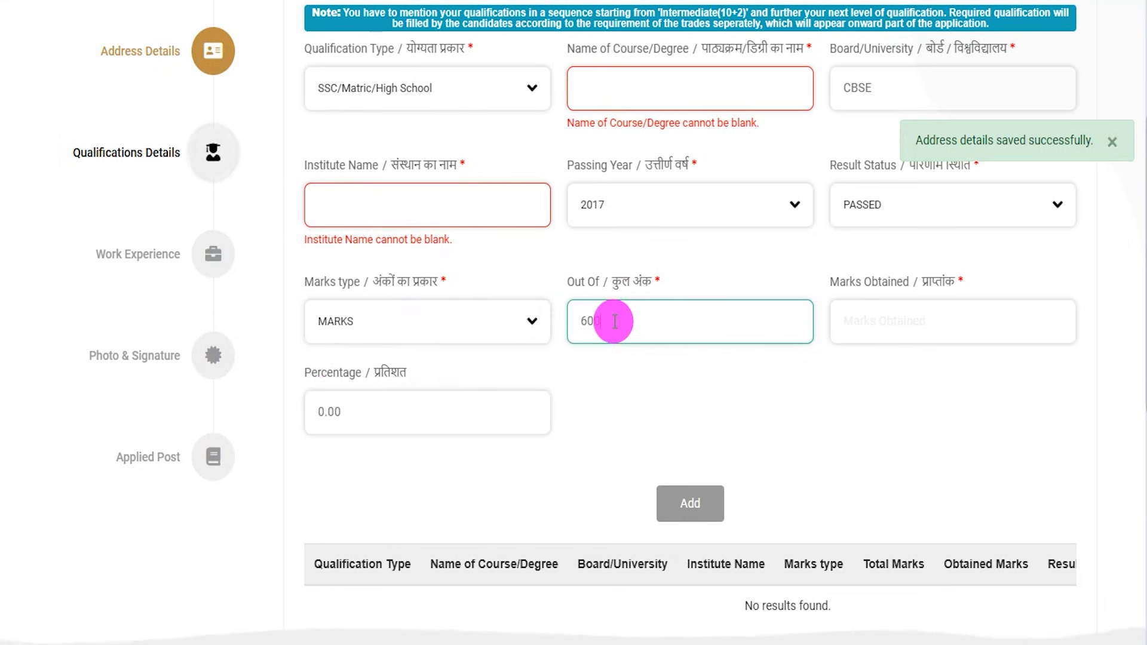
left_click(901, 310)
type("450")
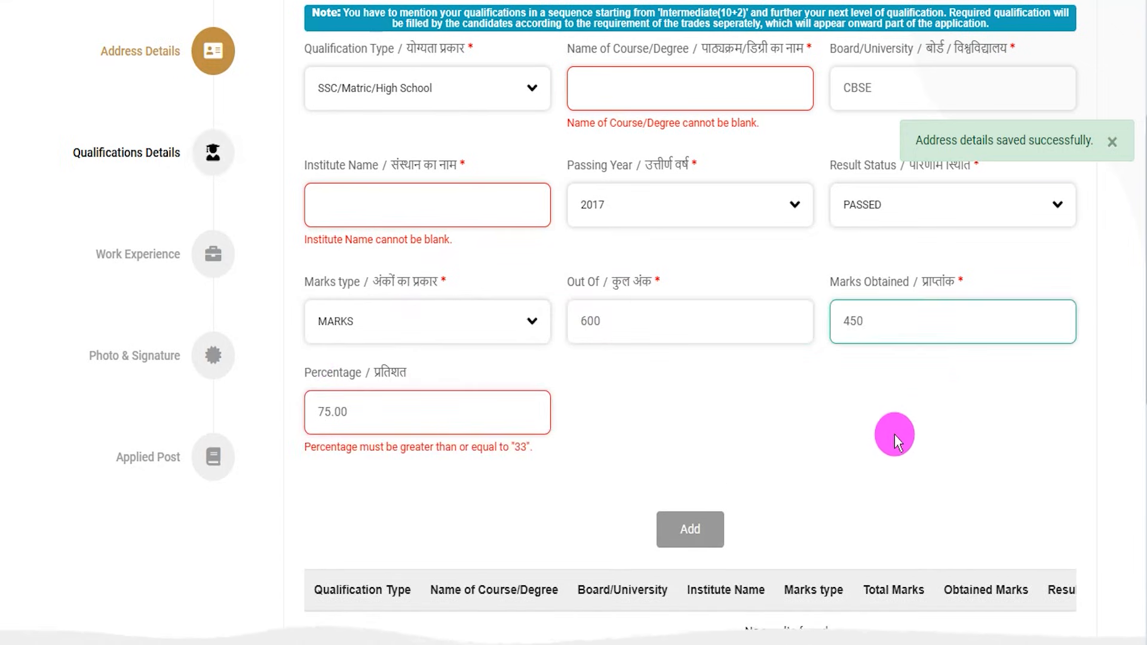
left_click(894, 434)
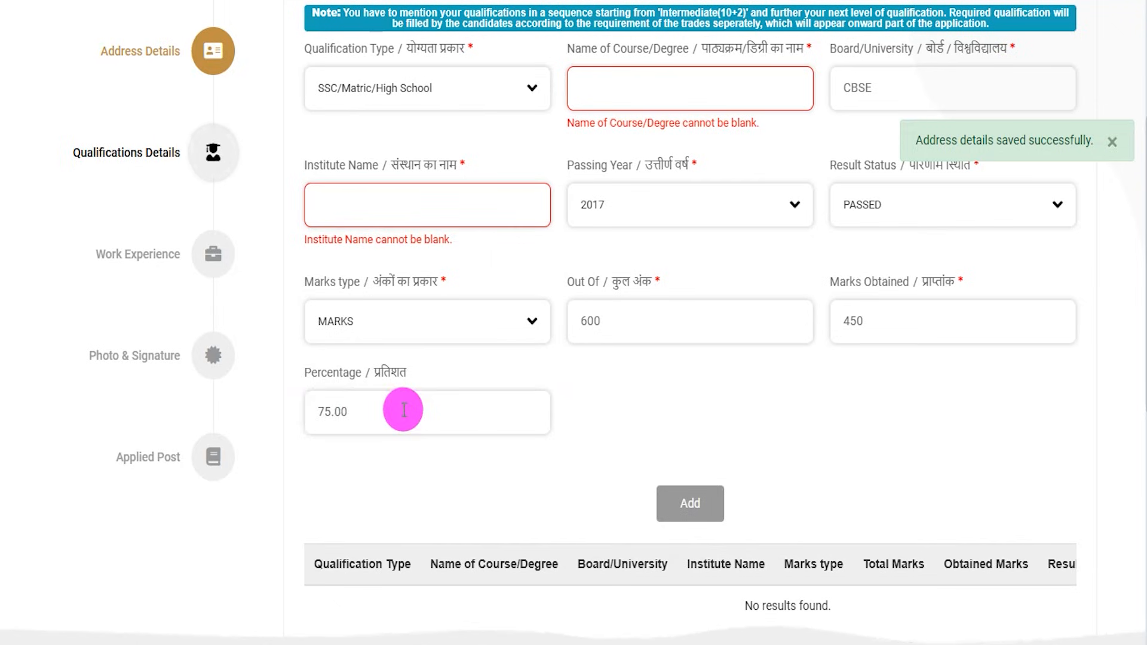
Step: Point out the Add option for saving the qualification and review the other qualification types, leaving SSC/Matric/High School selected
left_click_drag(931, 416, 729, 494)
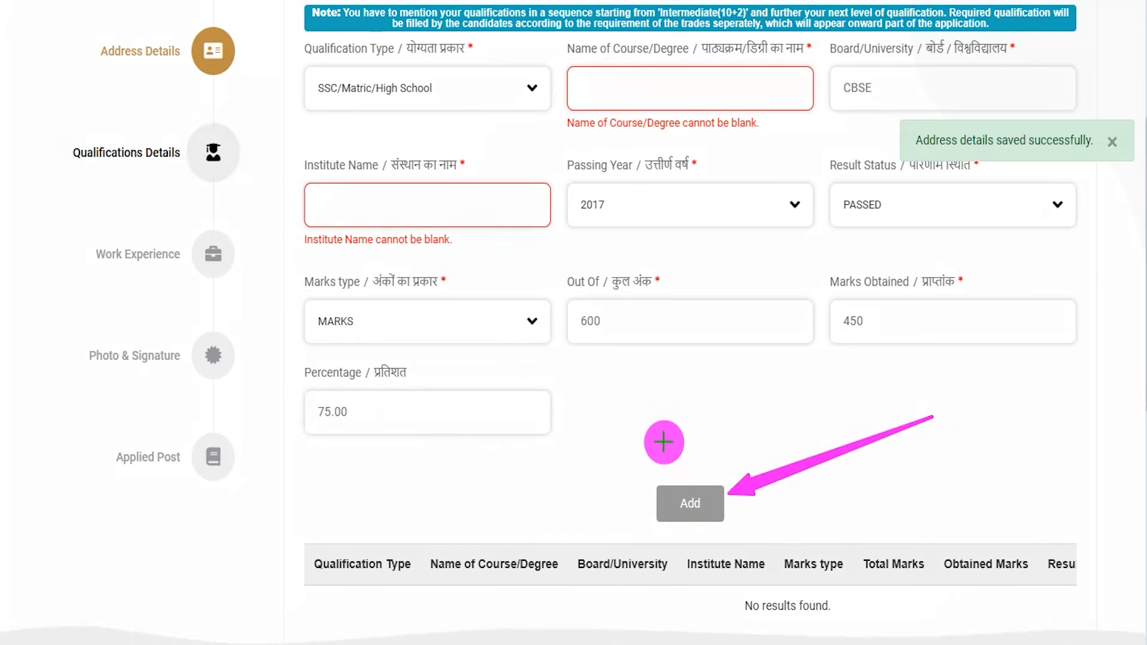
key("Escape")
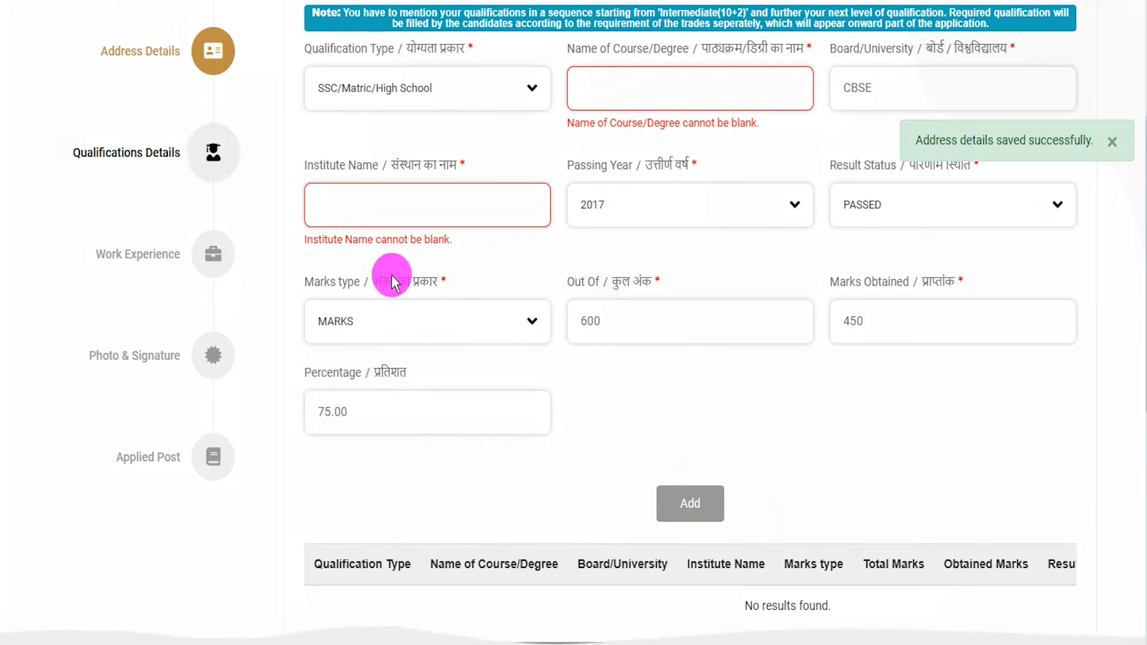
left_click(445, 90)
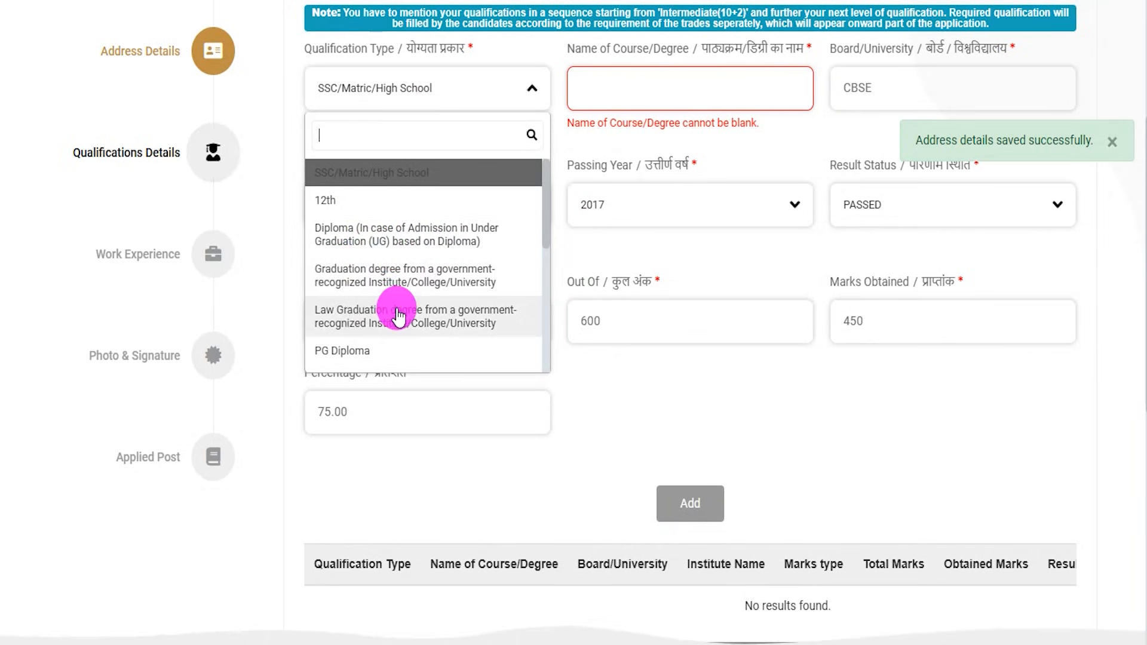
scroll(419, 353, "down", 3)
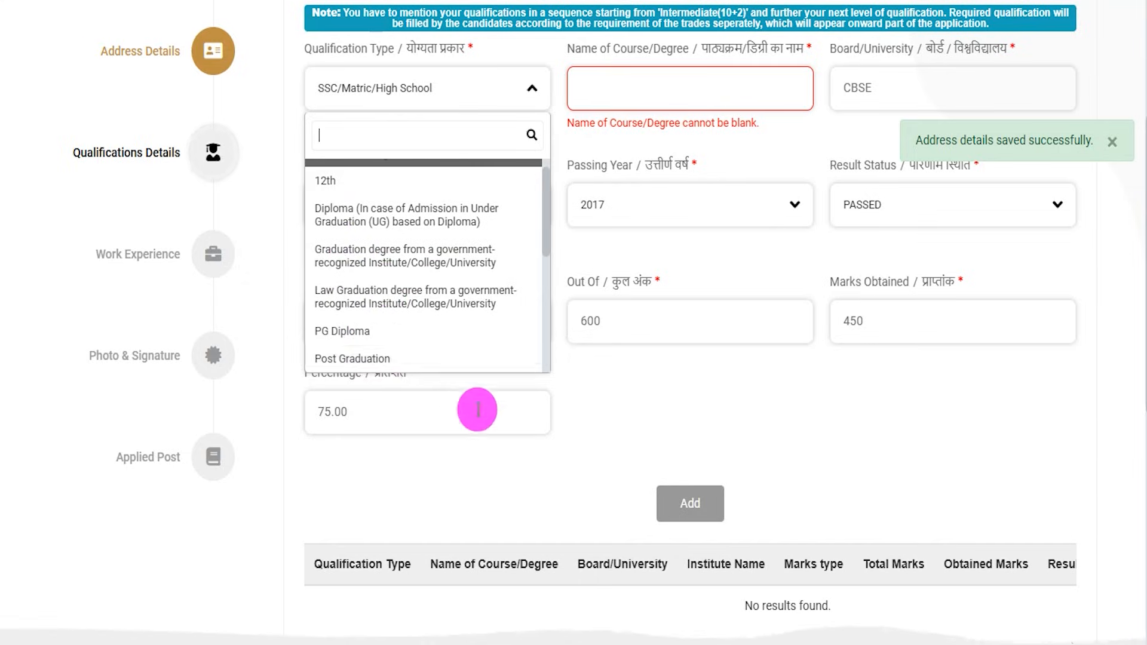
left_click(567, 399)
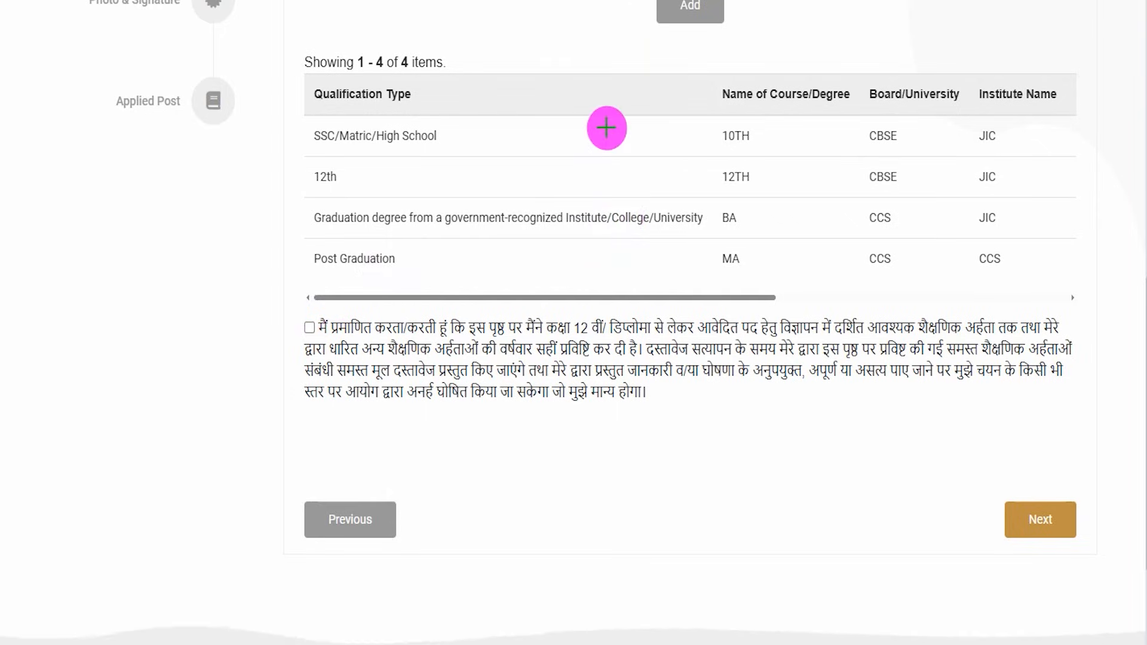
Step: Point out the listed qualifications and the declaration checkbox, and continue to the Work Experience section
left_click_drag(559, 133, 597, 99)
left_click_drag(555, 184, 589, 166)
left_click_drag(576, 219, 615, 192)
left_click_drag(578, 247, 594, 225)
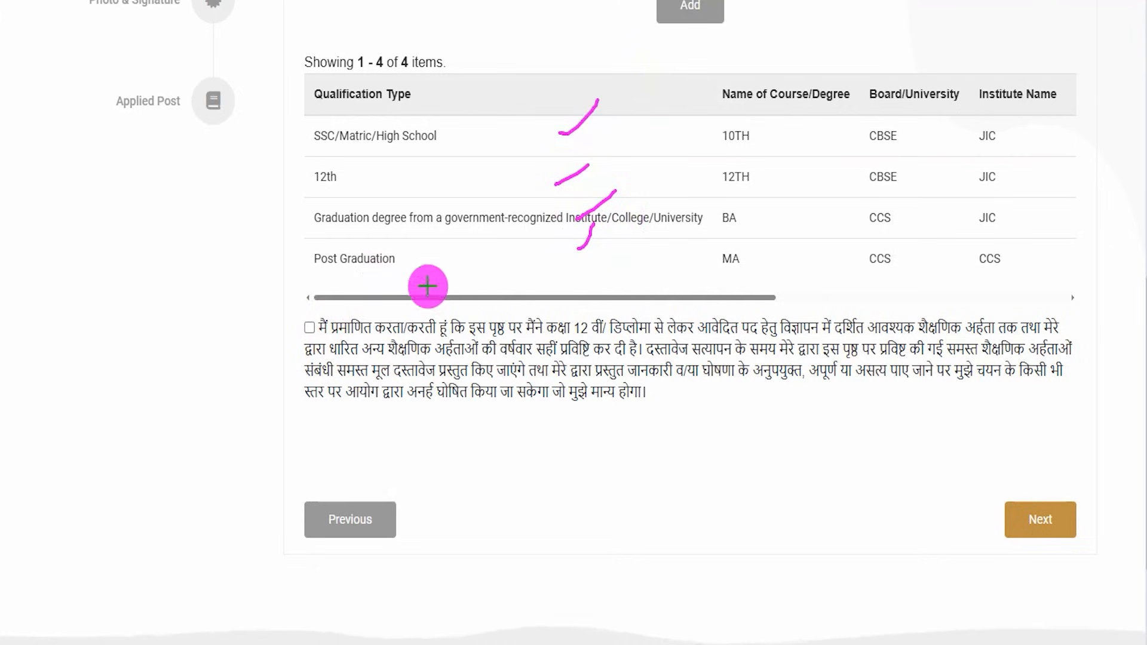
left_click_drag(314, 327, 346, 305)
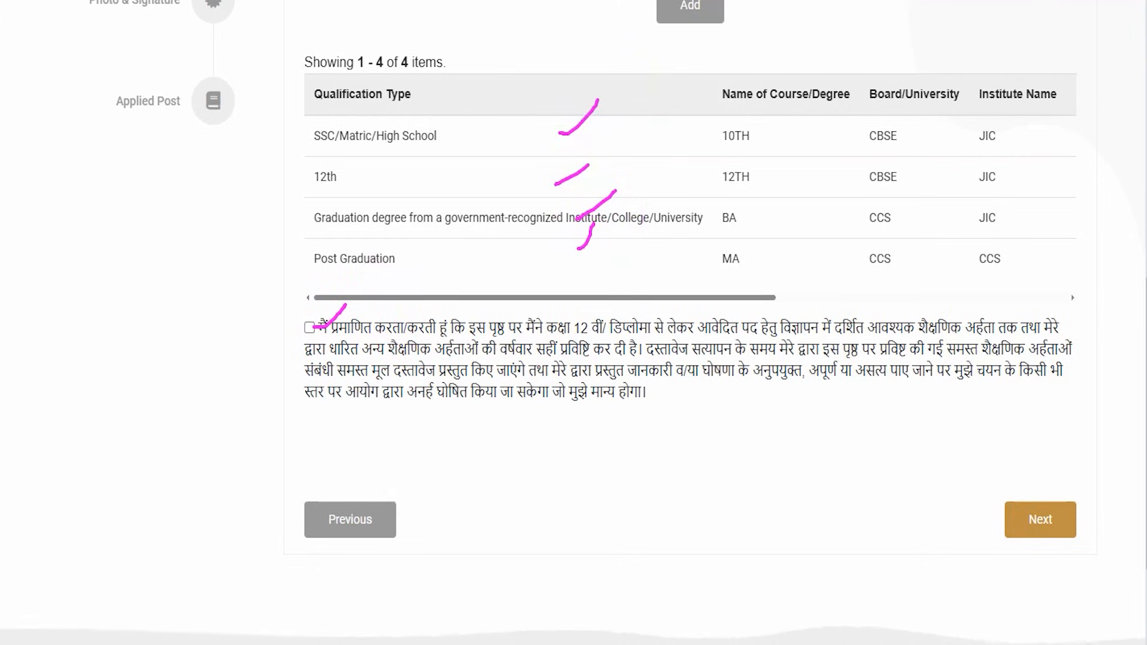
left_click_drag(782, 482, 1000, 523)
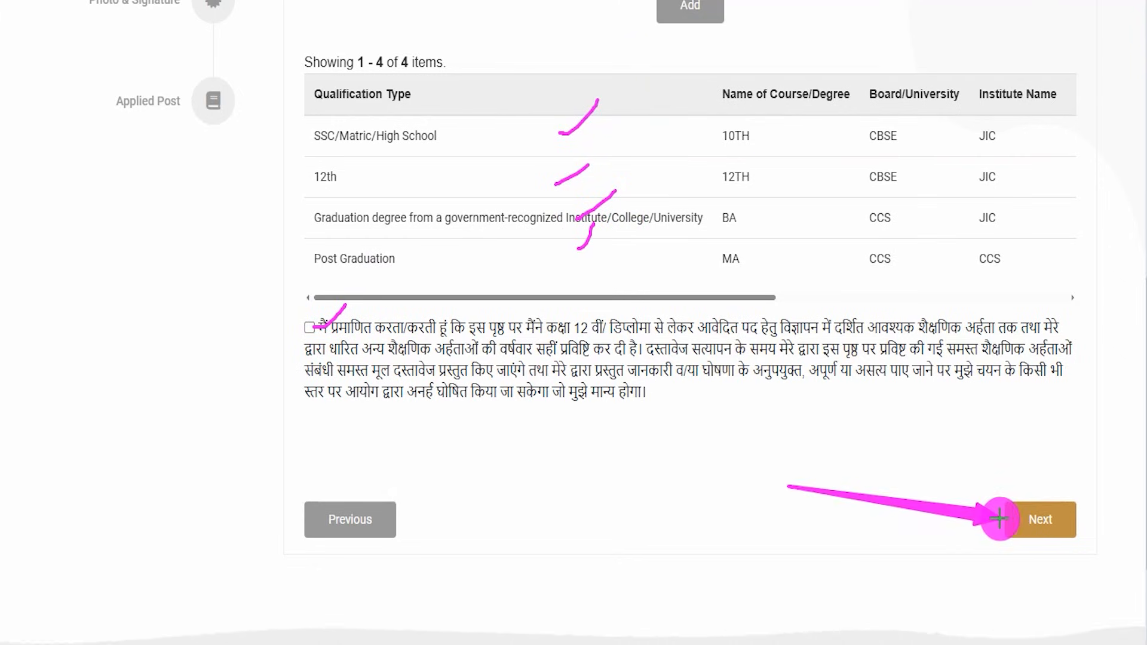
left_click(1040, 520)
scroll(515, 482, "down", 2)
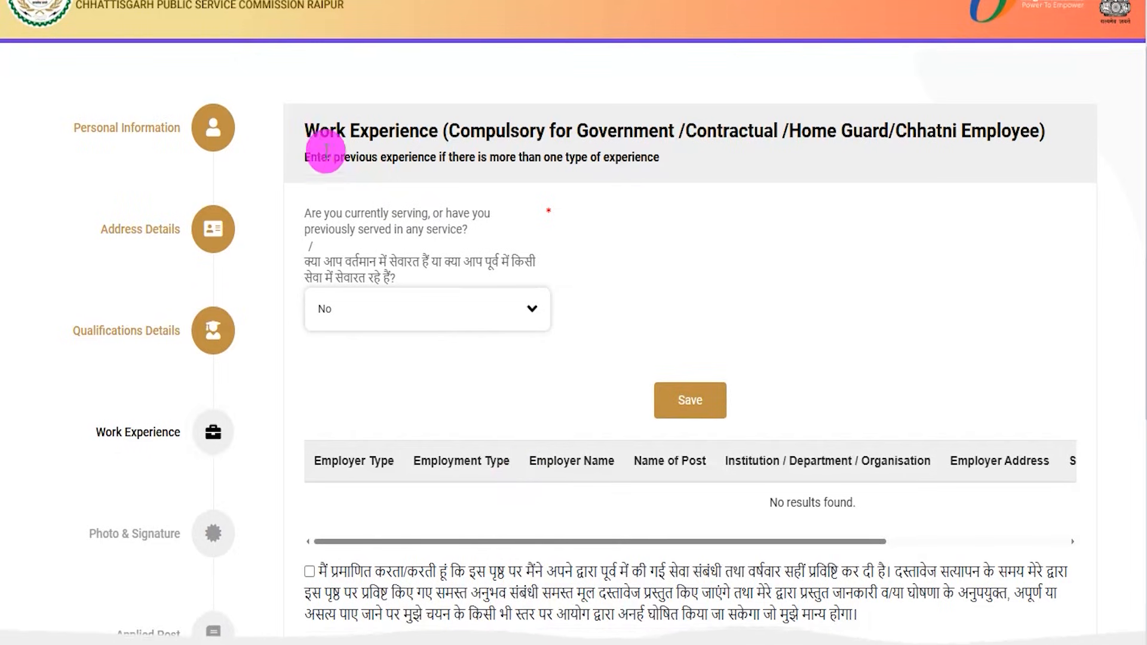
Step: Answer Yes to the current or previous service question and review the Employer Type and Employment Type options
left_click_drag(322, 130, 420, 130)
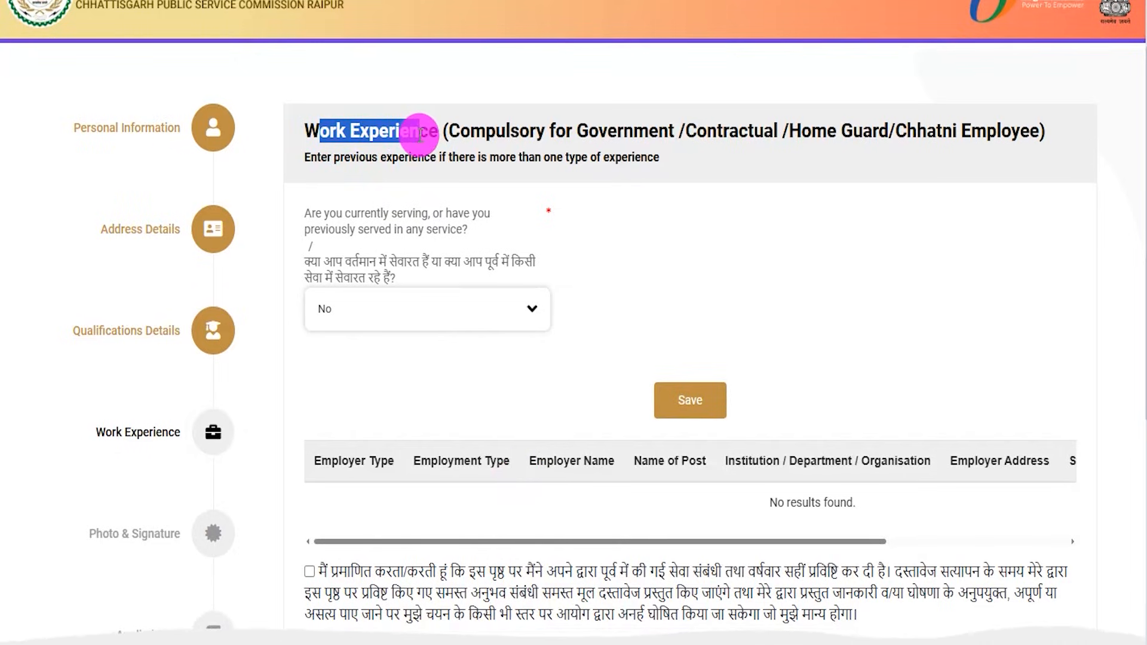
left_click(358, 307)
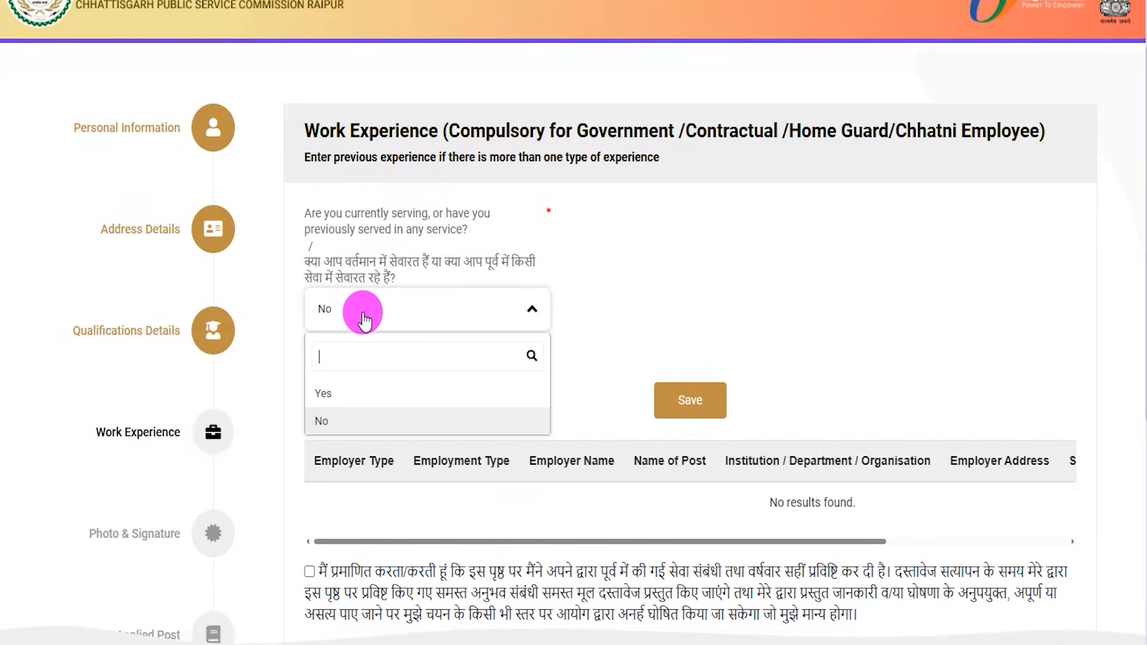
left_click(341, 393)
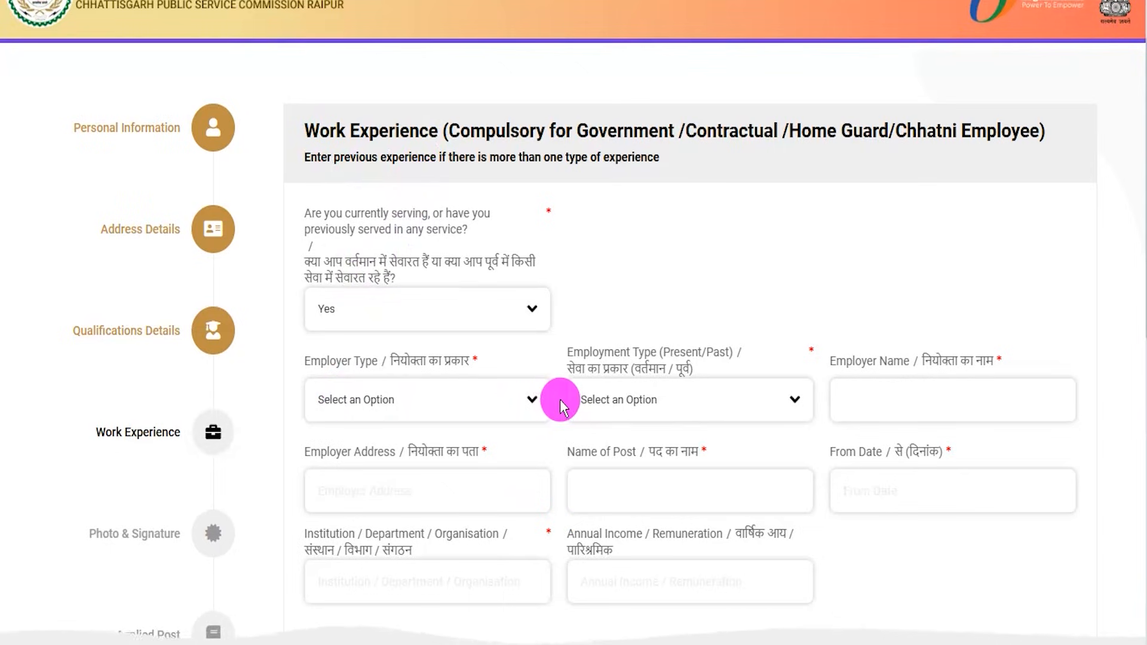
scroll(564, 386, "down", 3)
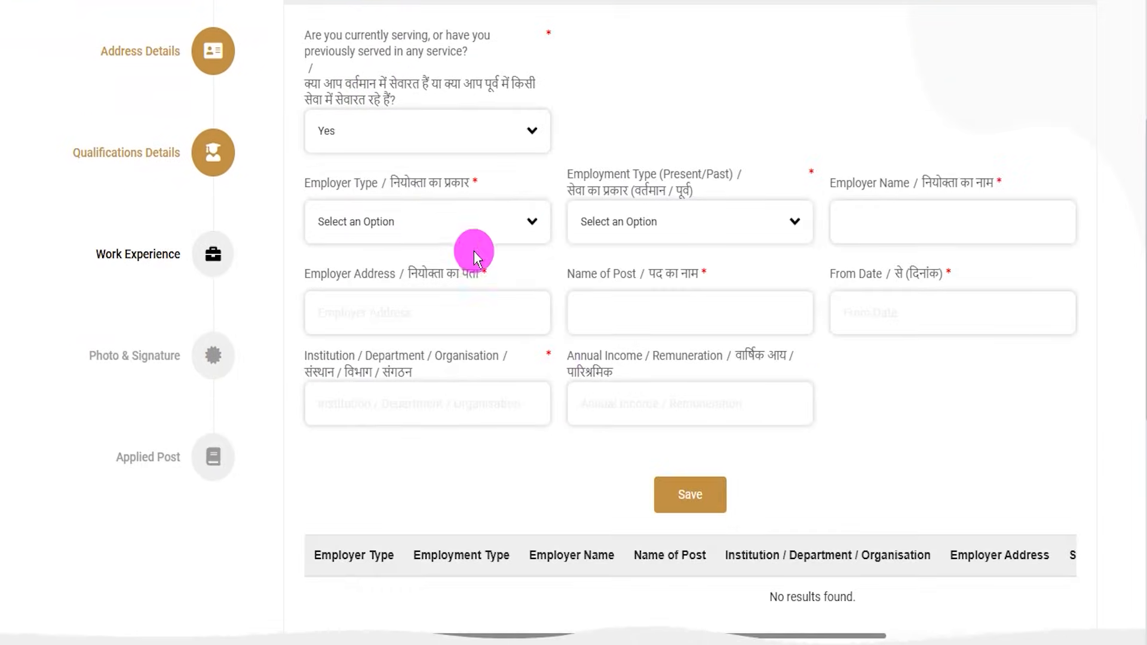
left_click(362, 223)
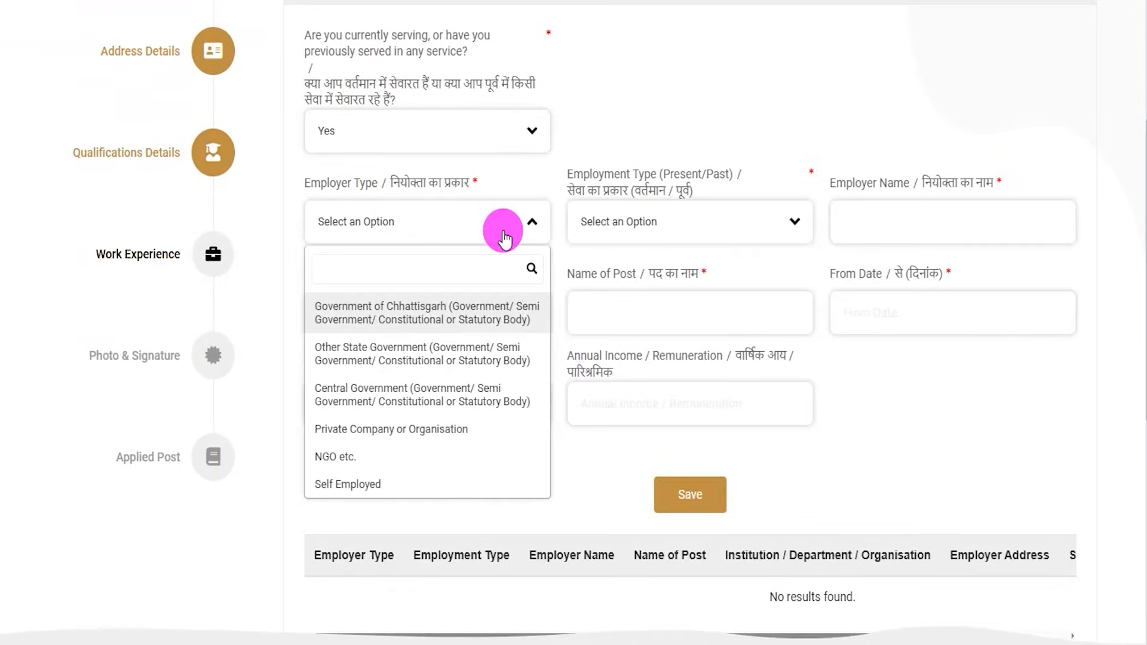
left_click(674, 236)
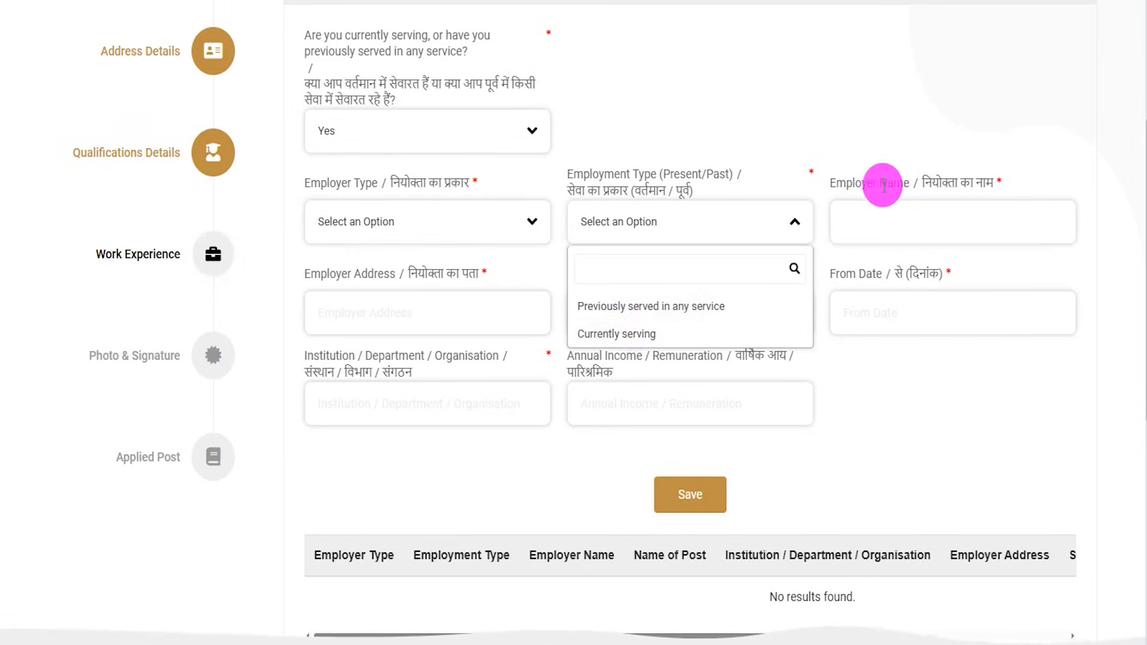
Step: Point out the Employer Name, Employer Address, Name of Post, From Date, Institution and Annual Income fields
left_click_drag(846, 183, 893, 183)
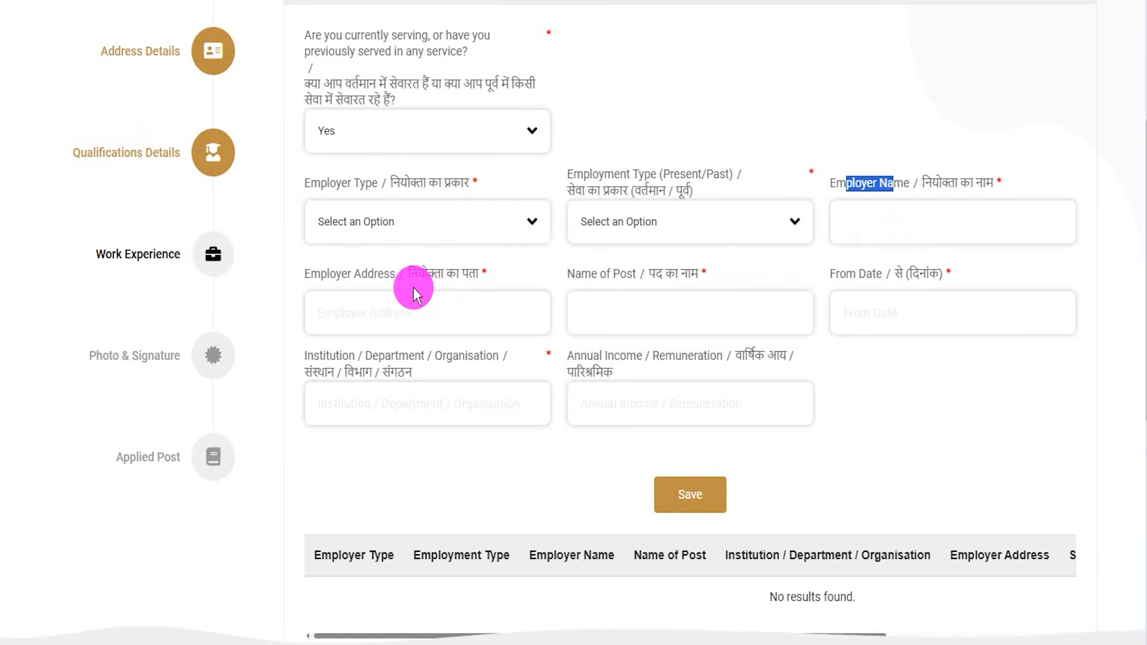
left_click_drag(347, 274, 501, 286)
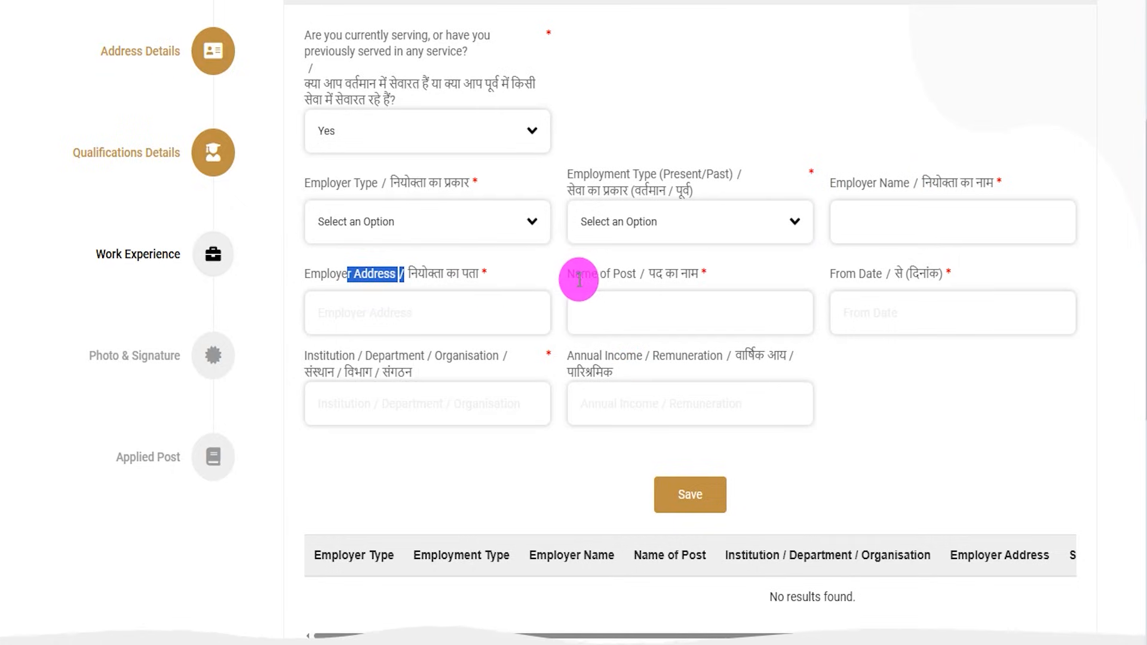
left_click_drag(581, 274, 668, 270)
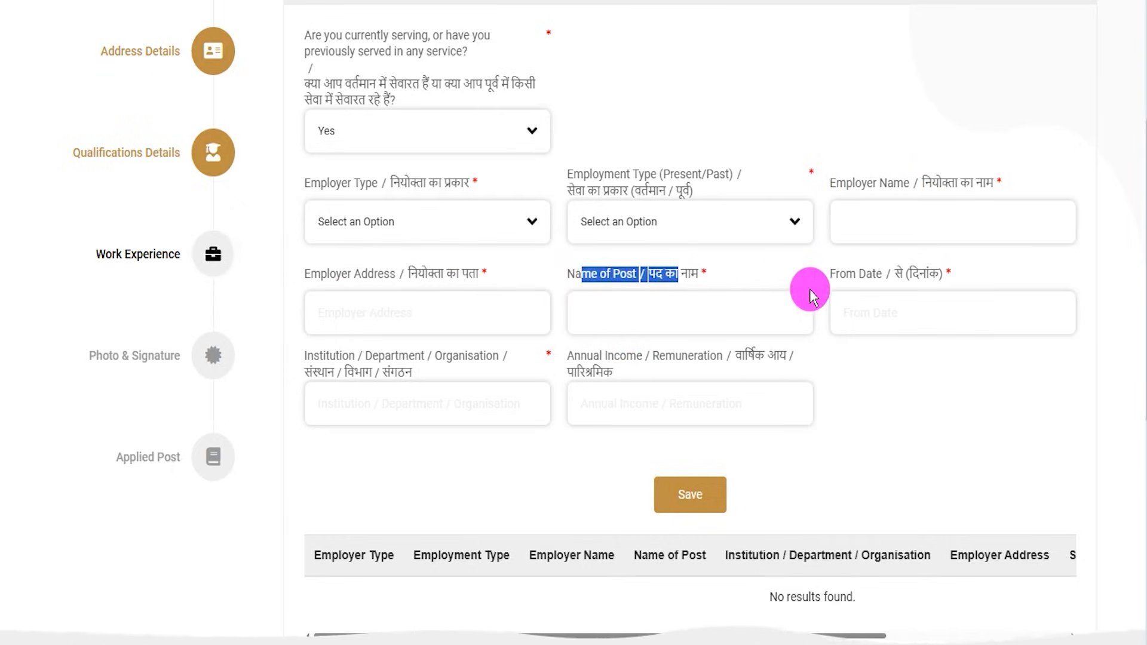
left_click_drag(839, 271, 896, 302)
left_click(896, 307)
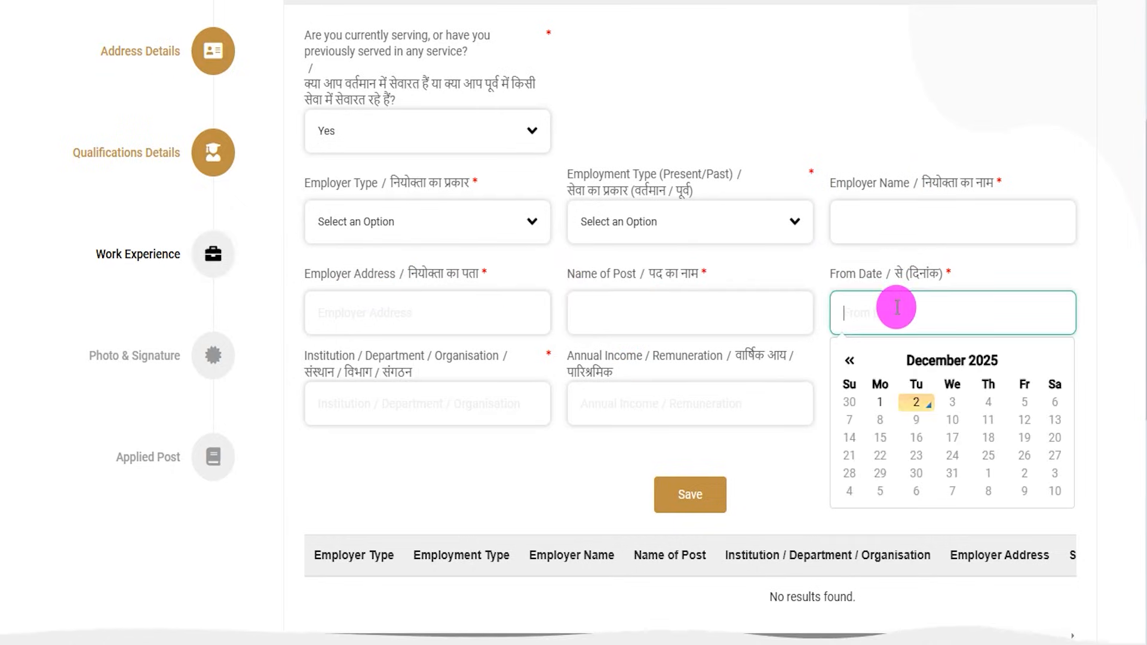
left_click(818, 366)
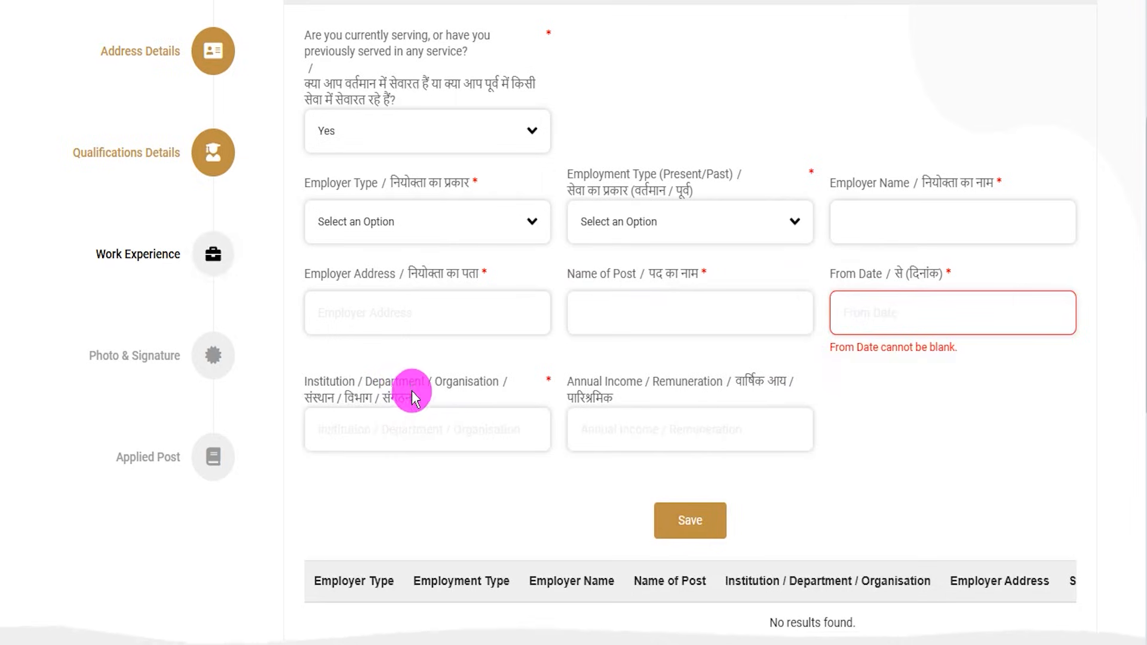
left_click_drag(351, 383, 434, 382)
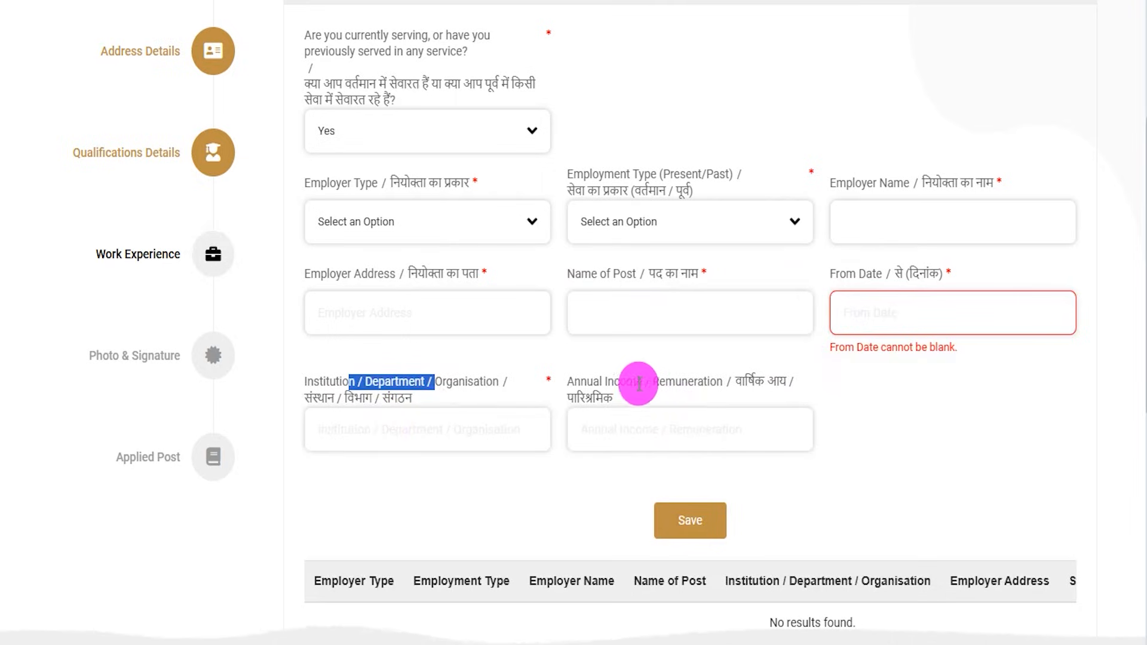
left_click_drag(627, 382, 716, 381)
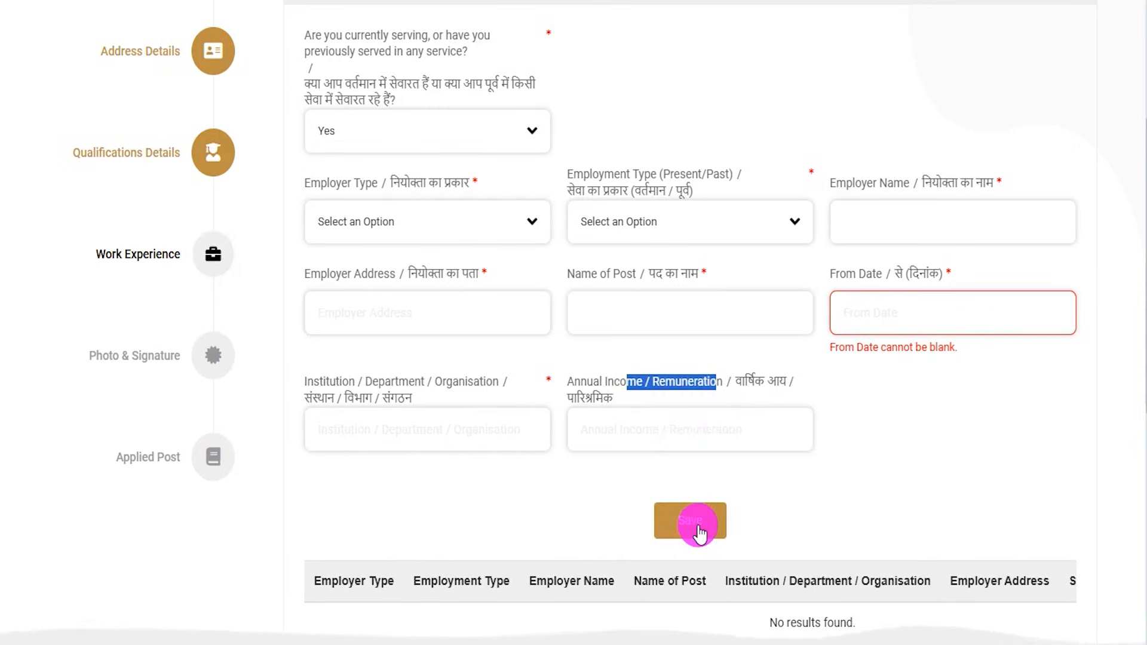
Step: Set the current or previous service question to No and save the work experience section
left_click(359, 133)
left_click(332, 239)
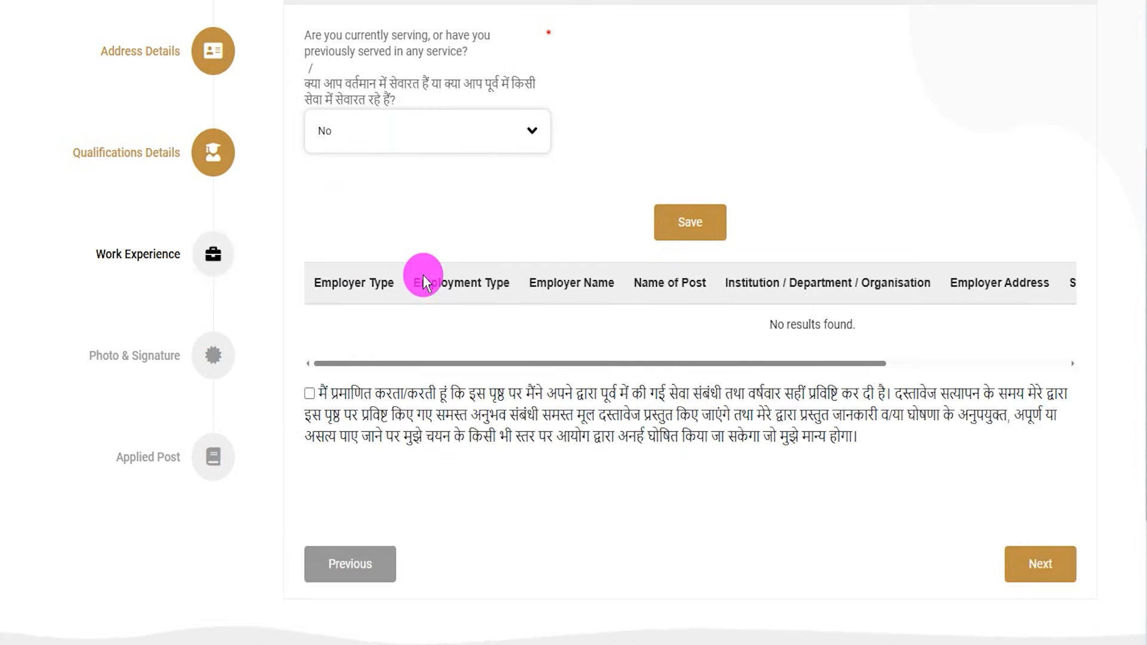
left_click(692, 233)
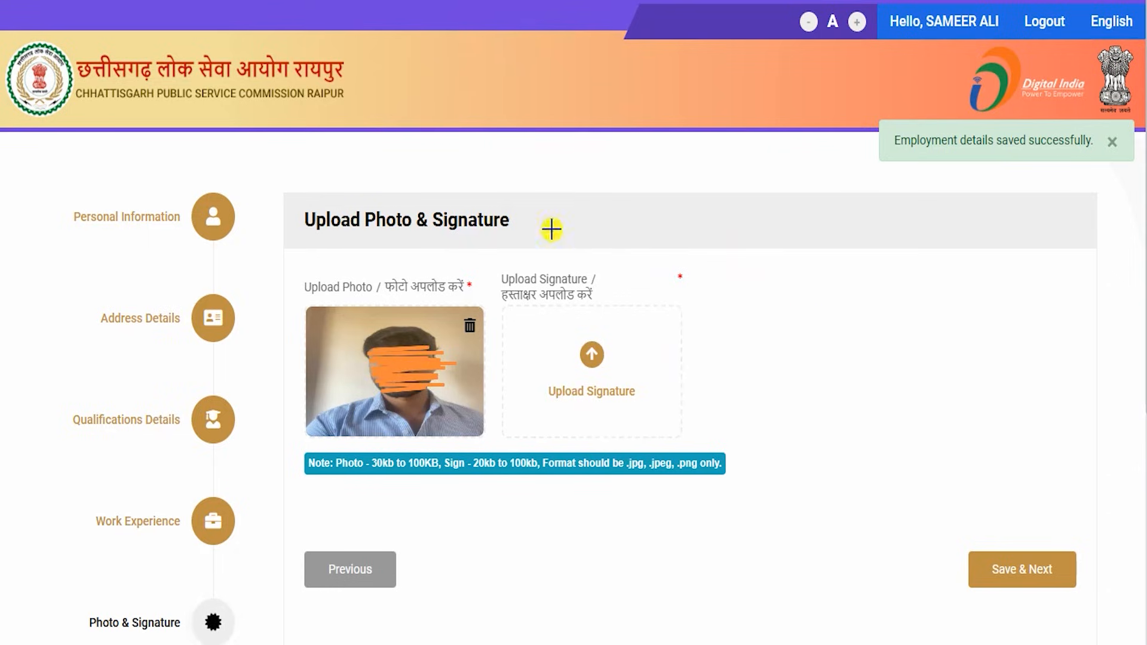
Step: Mark the photo and signature upload areas and underline the signature size range and allowed file formats in the note
left_click_drag(552, 229, 604, 175)
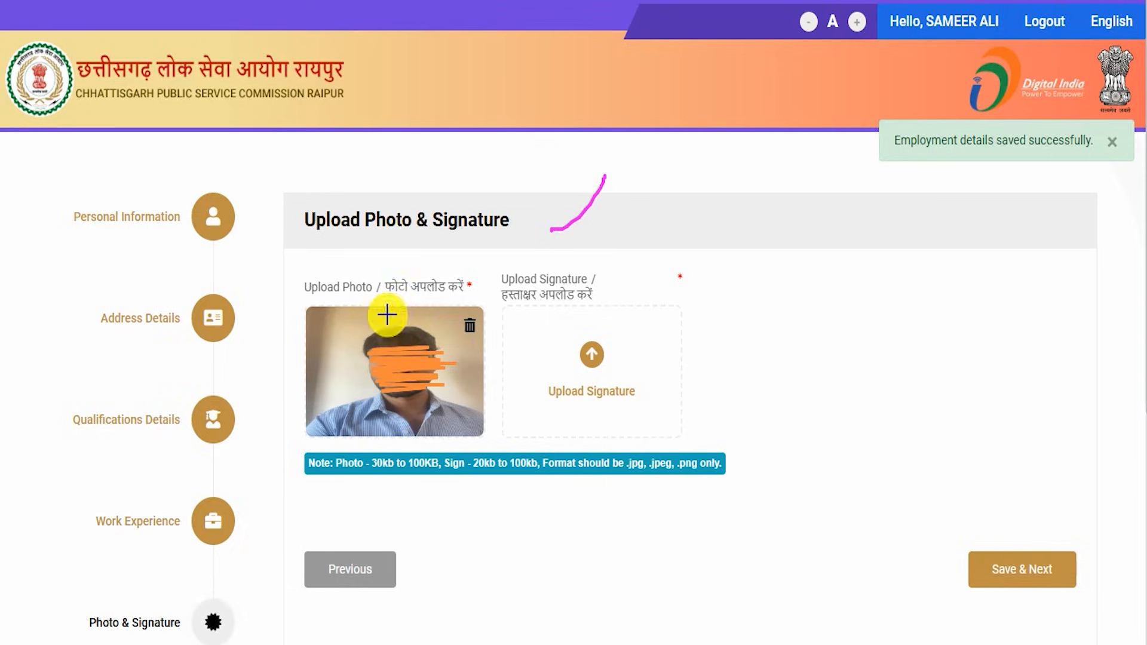
left_click_drag(387, 315, 422, 273)
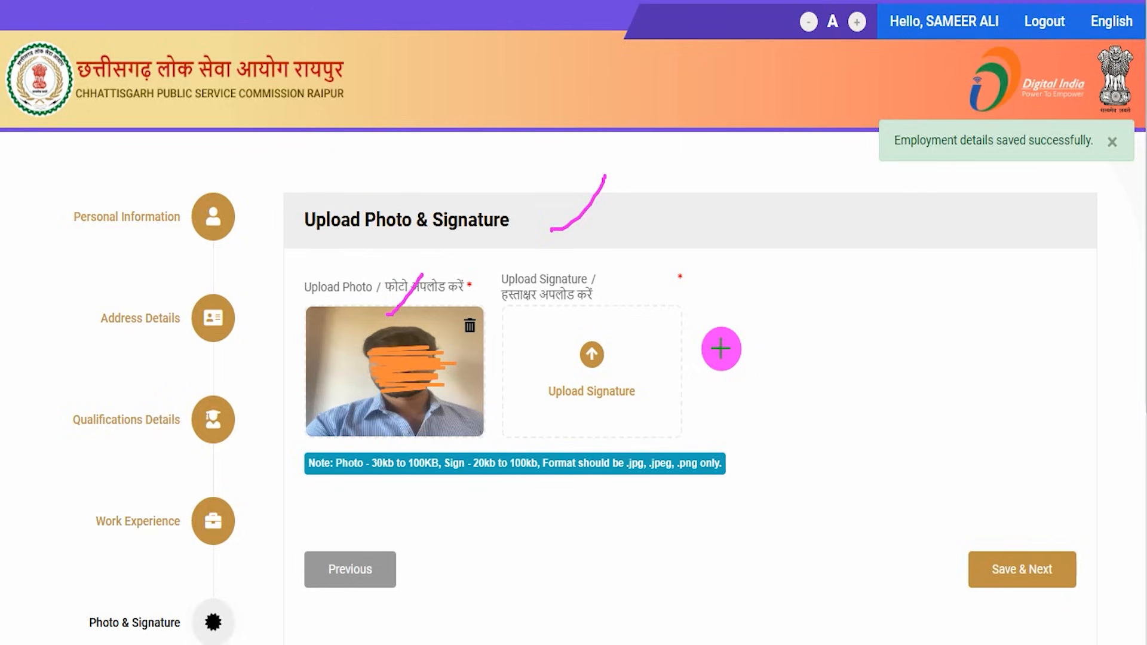
left_click_drag(608, 354, 645, 298)
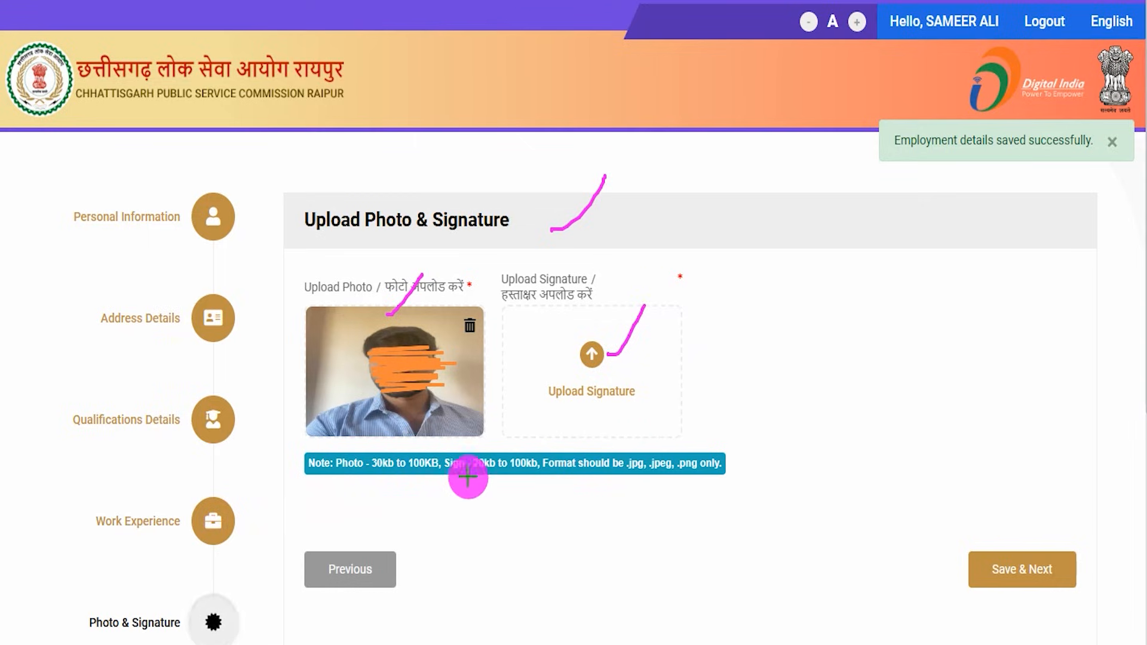
left_click_drag(475, 473, 512, 474)
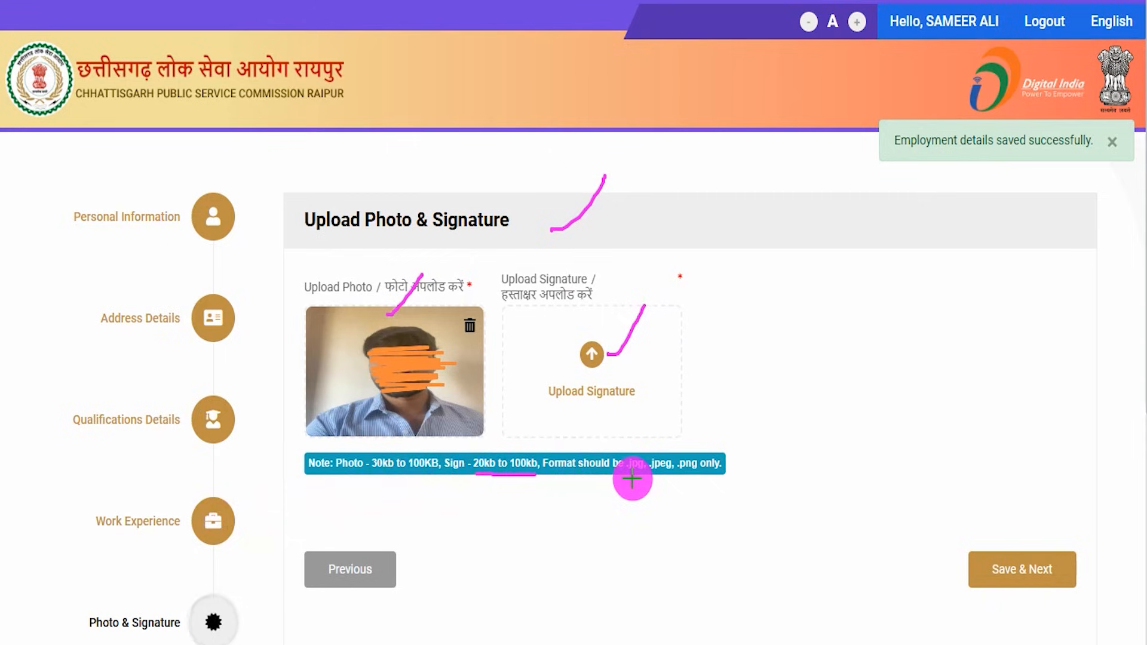
left_click_drag(628, 477, 663, 478)
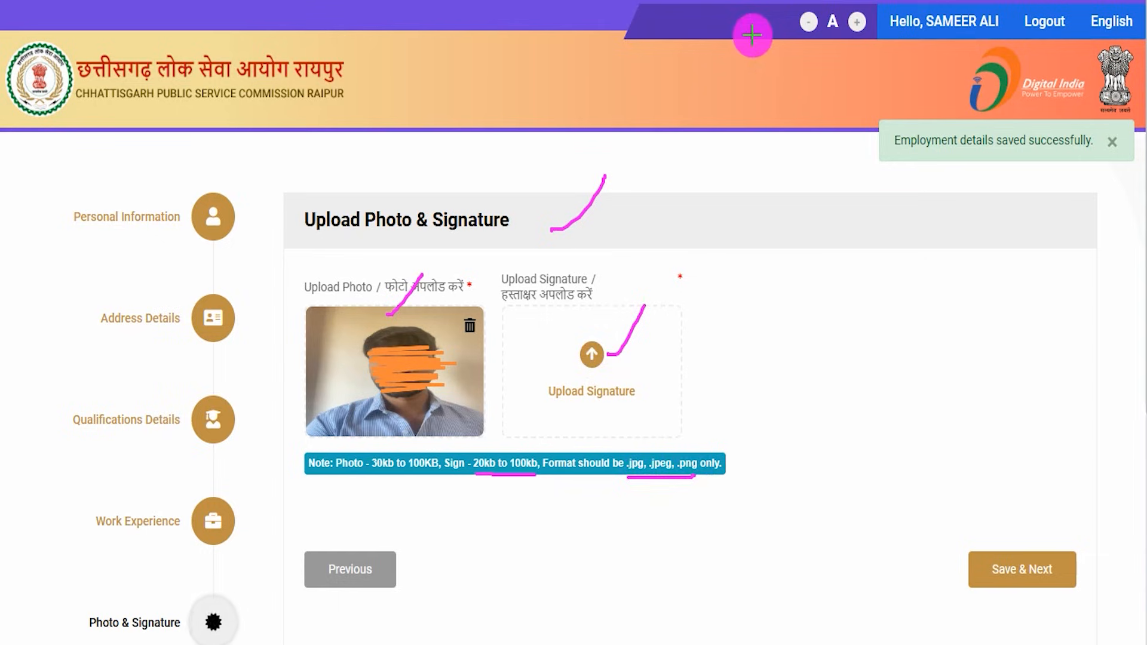
Step: Save the photo and signature section and choose State Service (Prelims) Exam - 2025 as the post
left_click_drag(918, 394, 988, 541)
left_click(993, 550)
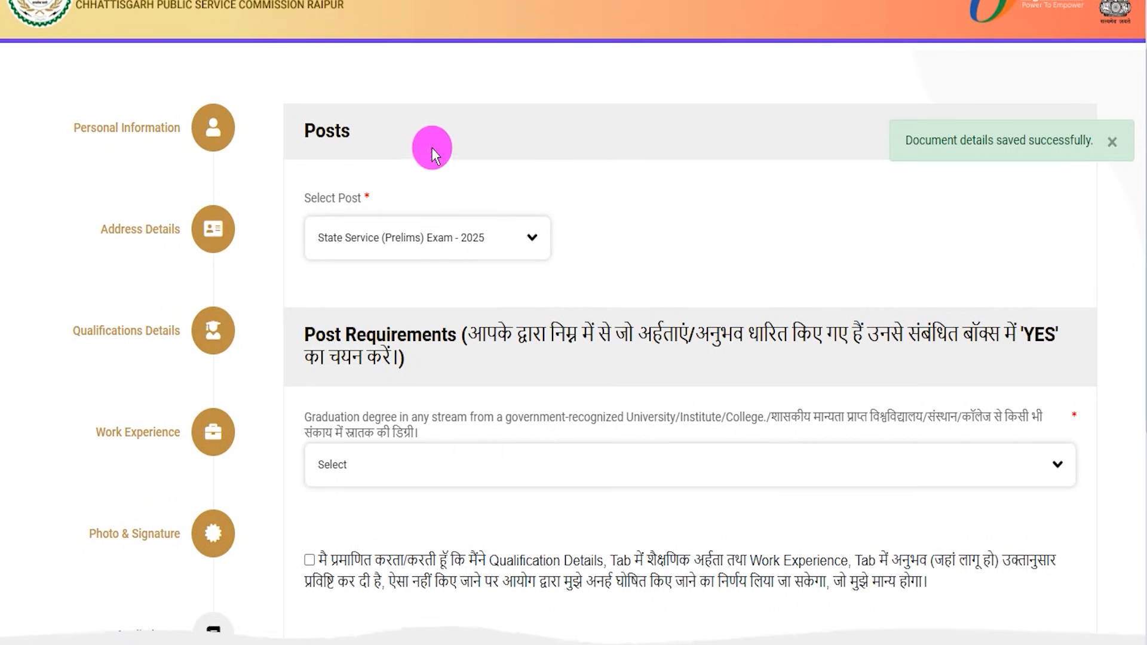
left_click(400, 246)
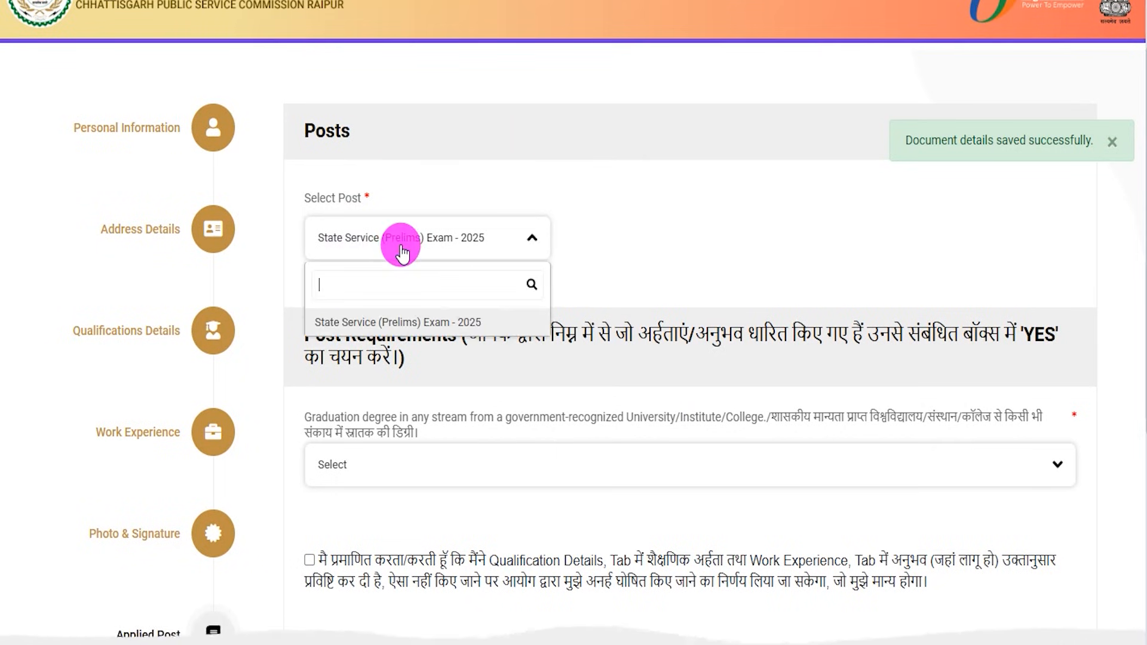
left_click(377, 325)
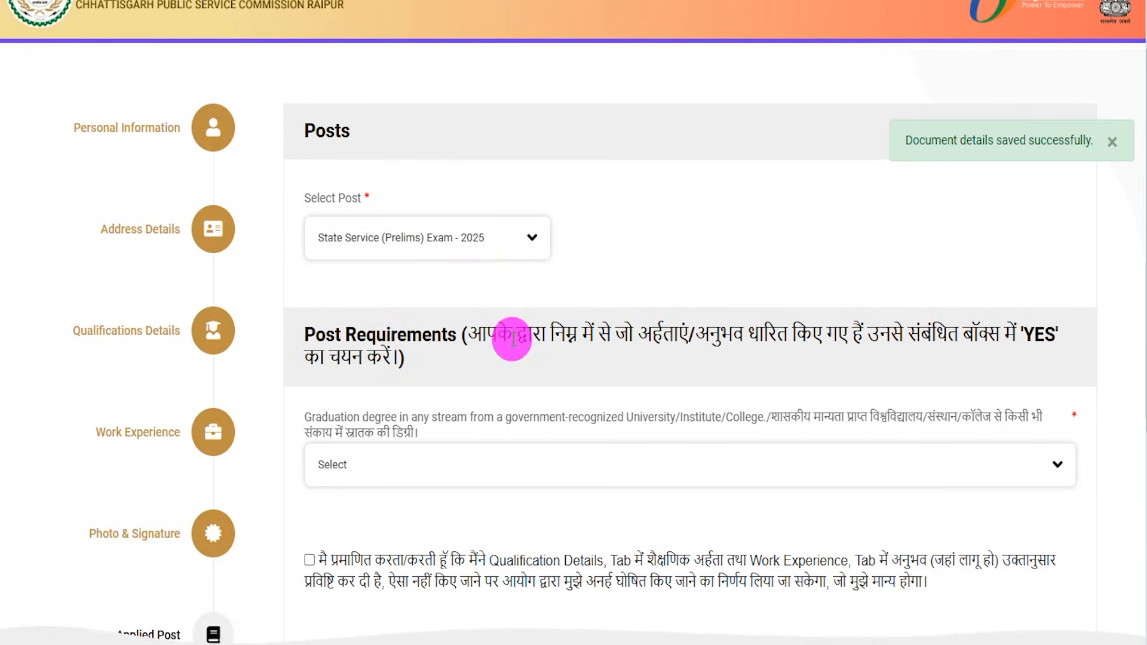
Step: Answer Yes to the graduation degree requirement and tick the qualification and work experience declaration
scroll(512, 335, "down", 3)
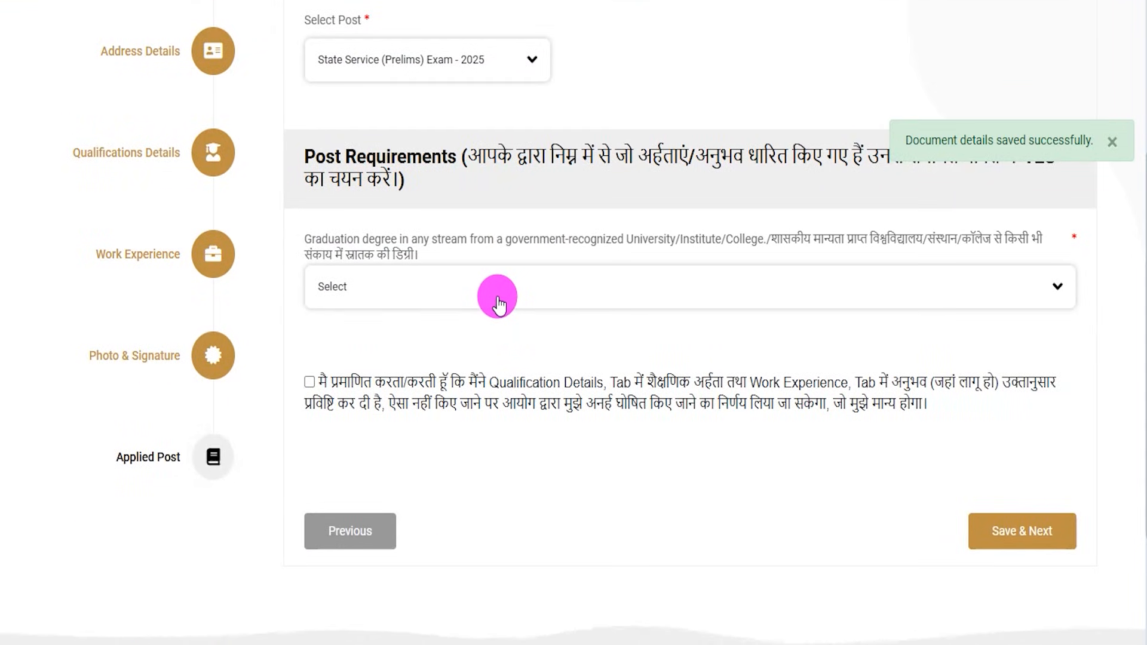
left_click(415, 286)
left_click(333, 400)
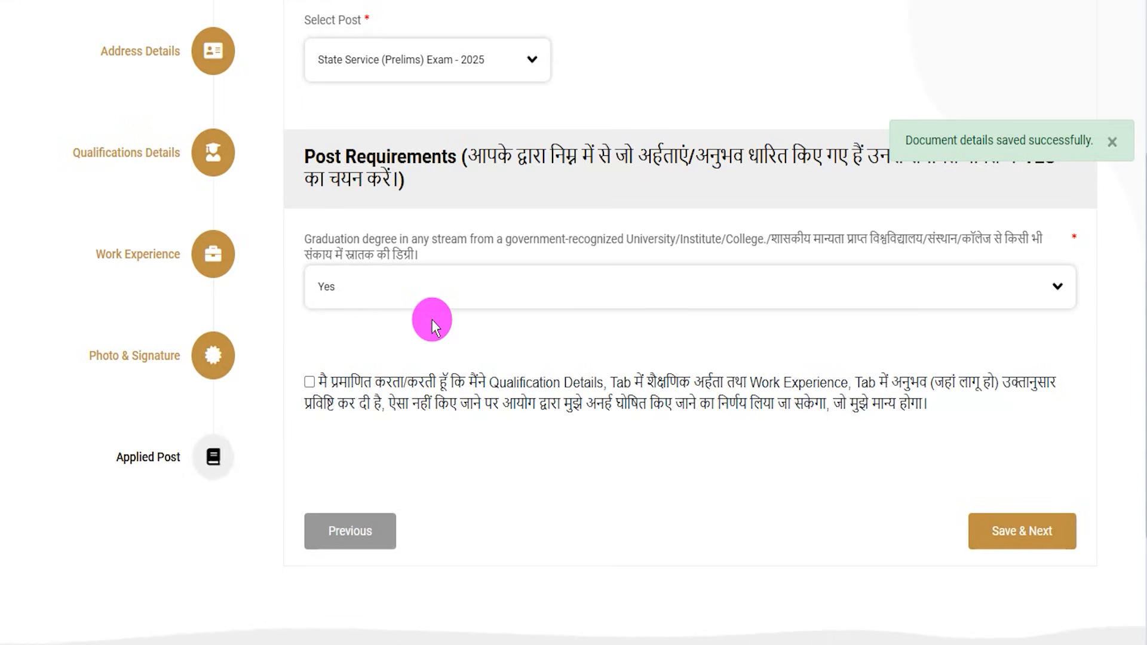
left_click(442, 298)
left_click(442, 299)
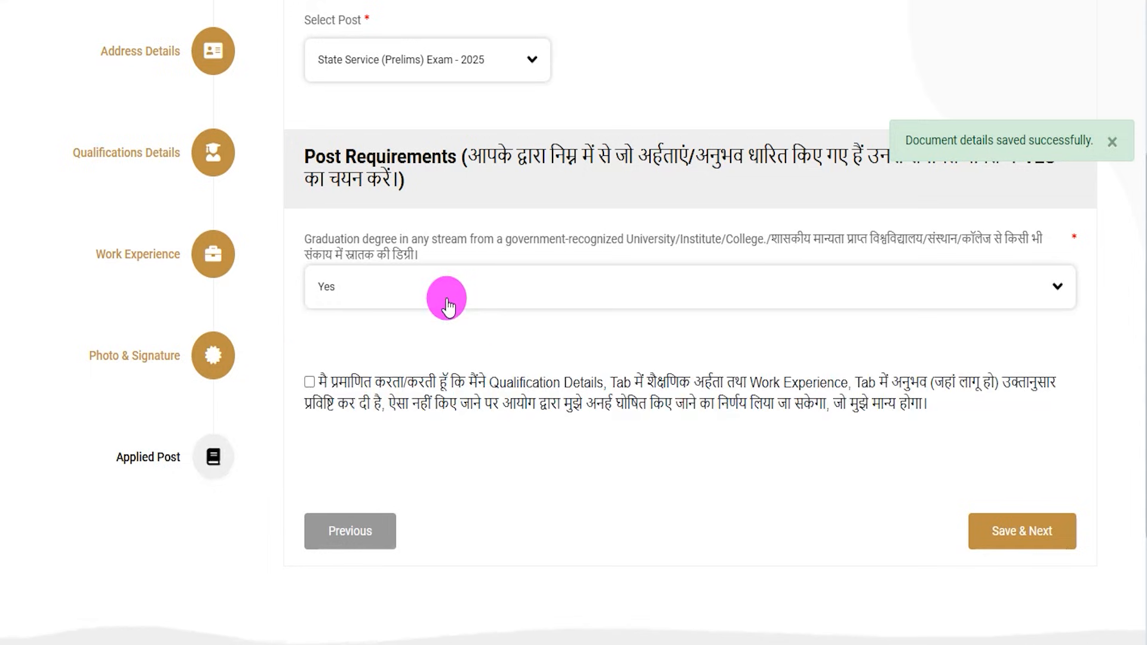
left_click(310, 382)
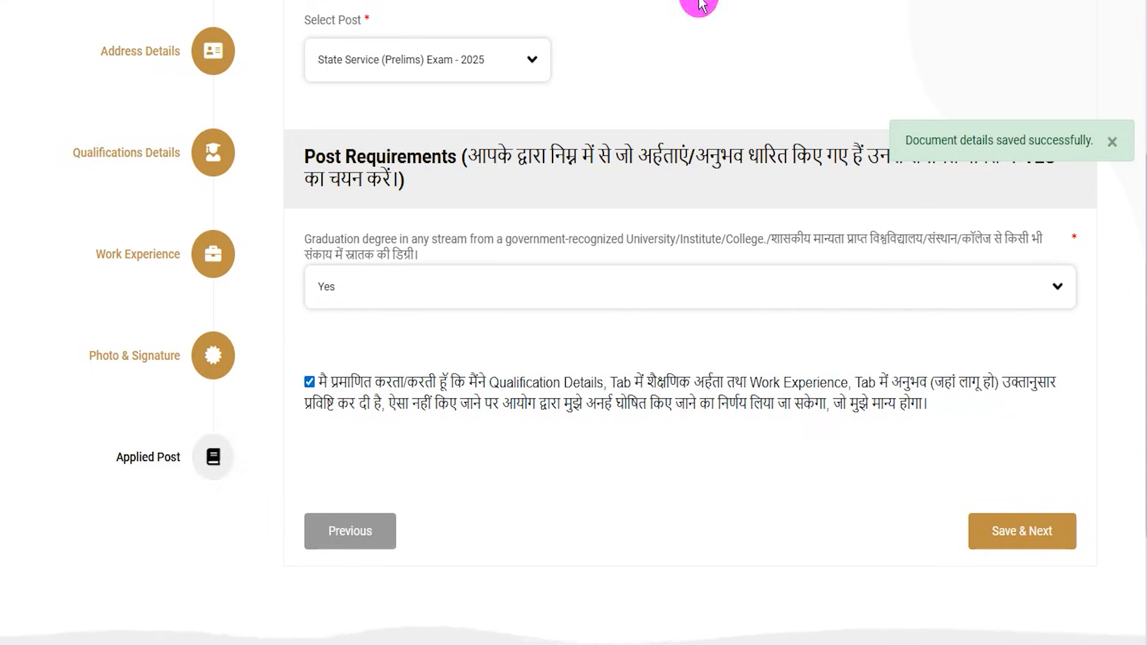
left_click_drag(760, 476, 973, 524)
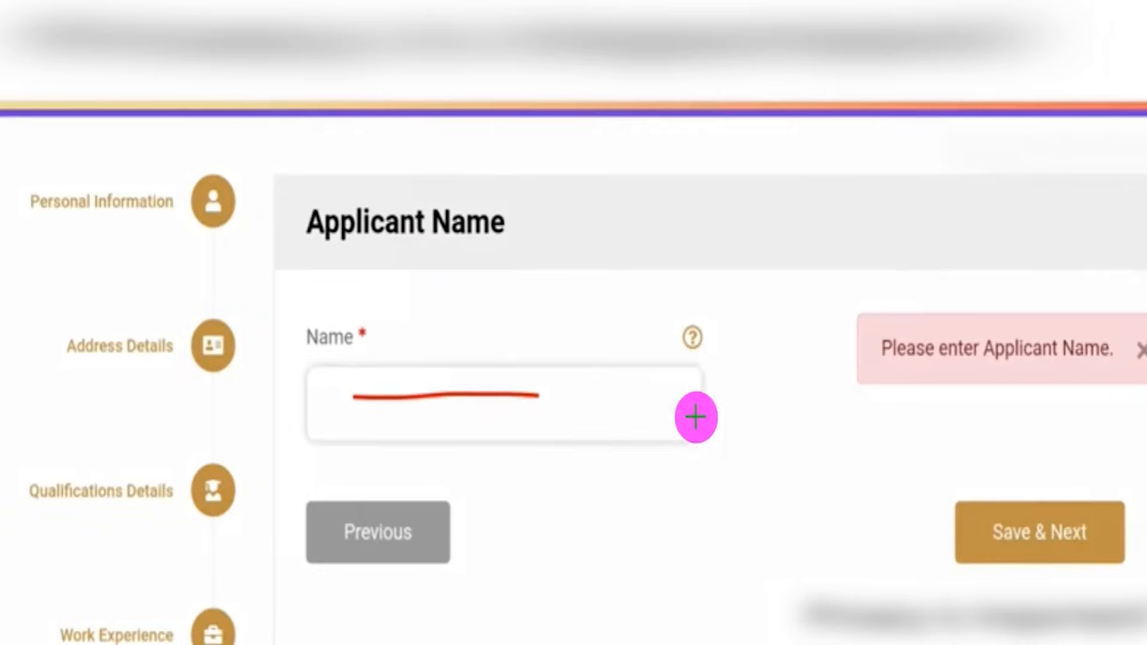
Step: Mark the Applicant Name heading, its name field and the Save & Next option
left_click_drag(565, 245, 603, 191)
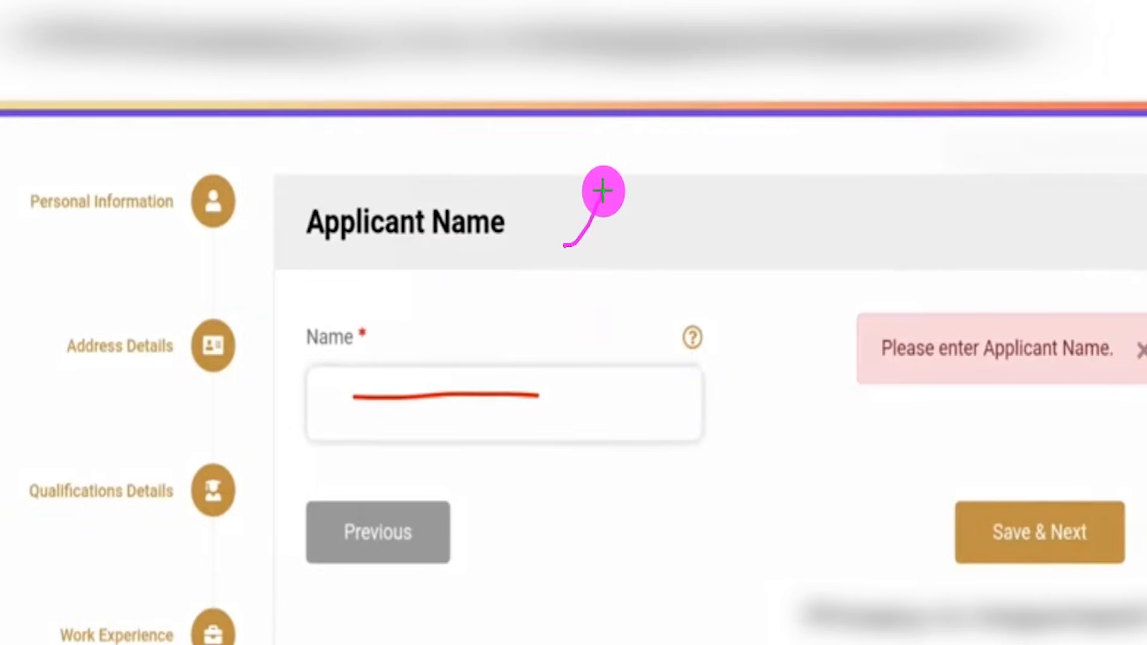
left_click_drag(359, 422, 541, 417)
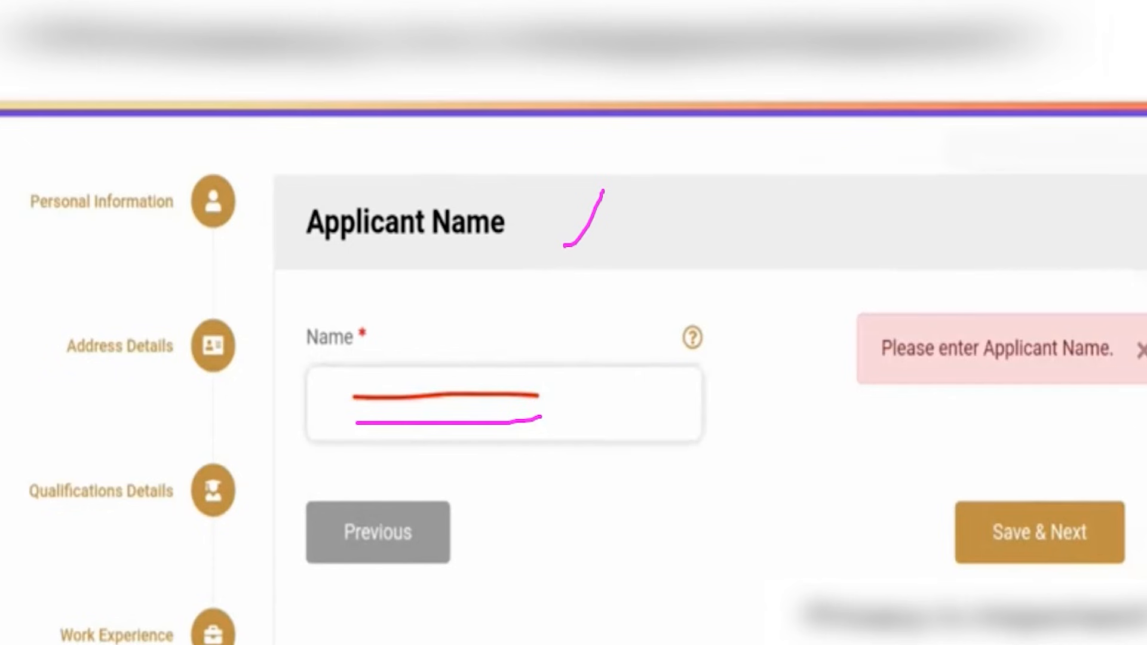
left_click_drag(809, 422, 952, 507)
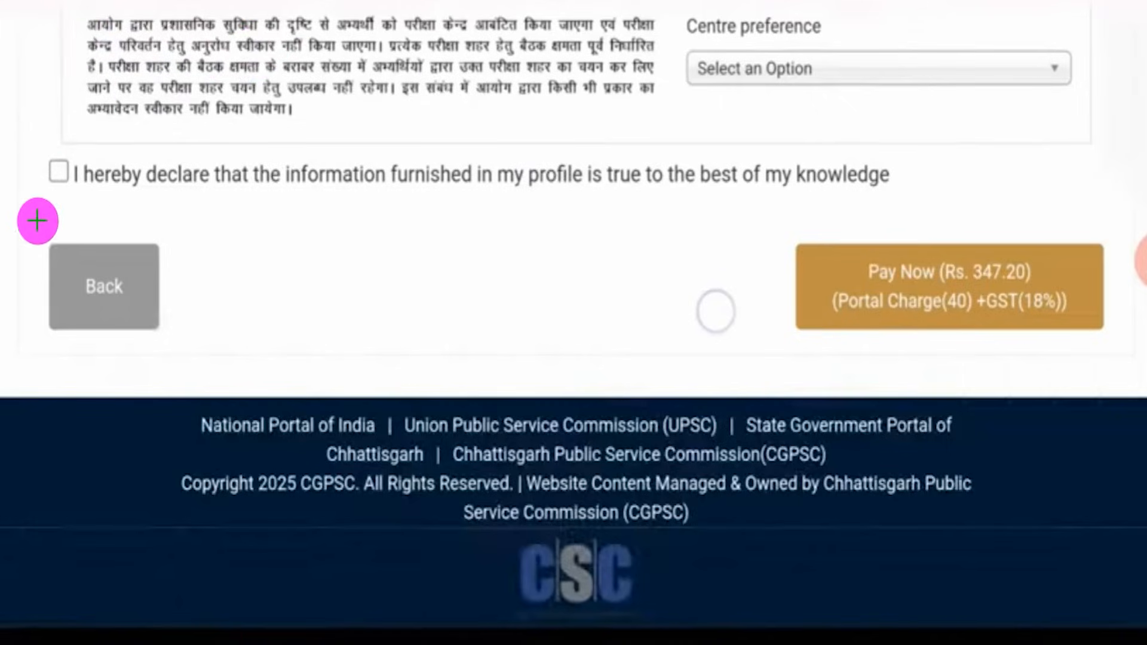
Step: Mark the Centre preference selection, the profile declaration checkbox and the Pay Now option on the final page
left_click_drag(832, 35, 855, 9)
left_click_drag(843, 71, 883, 27)
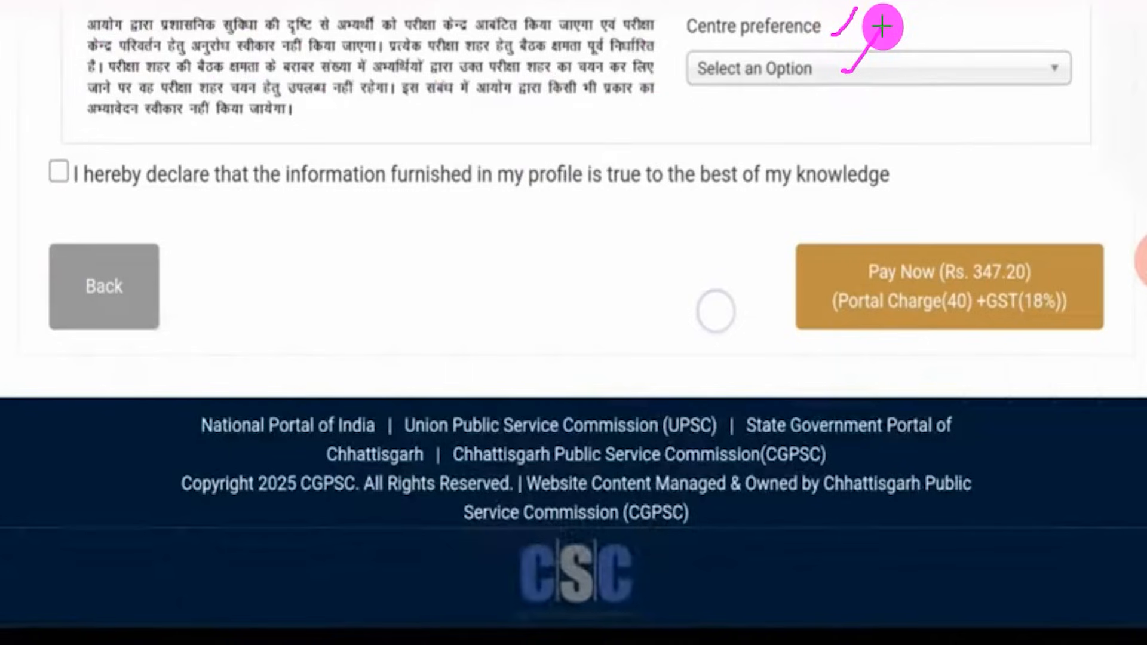
left_click_drag(60, 174, 107, 123)
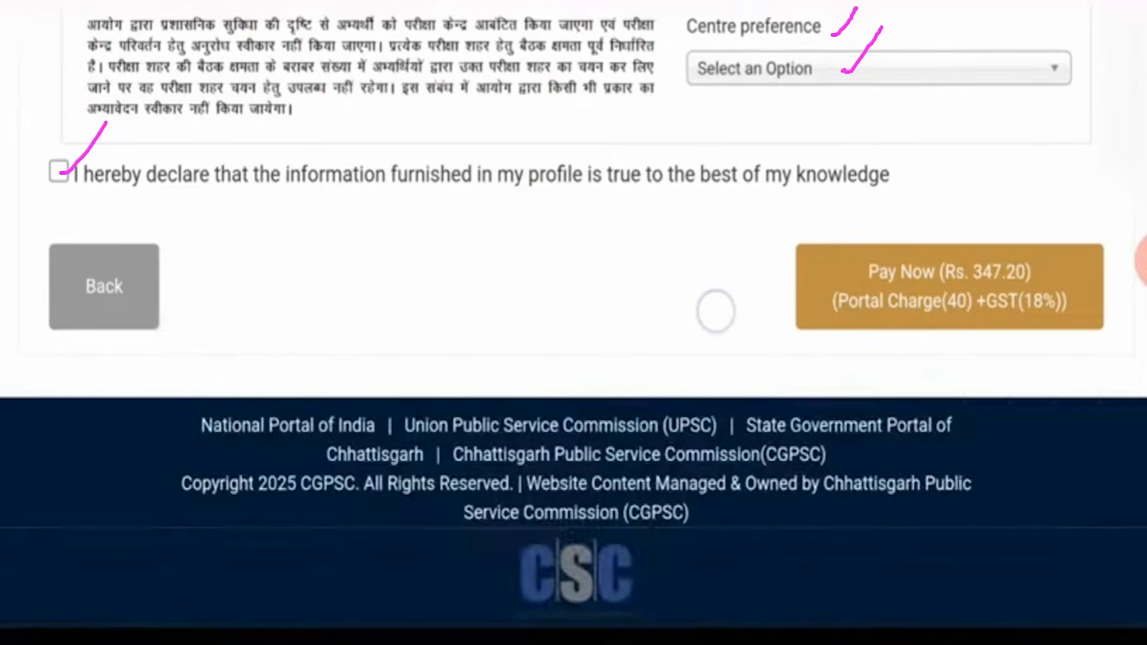
left_click_drag(573, 209, 819, 263)
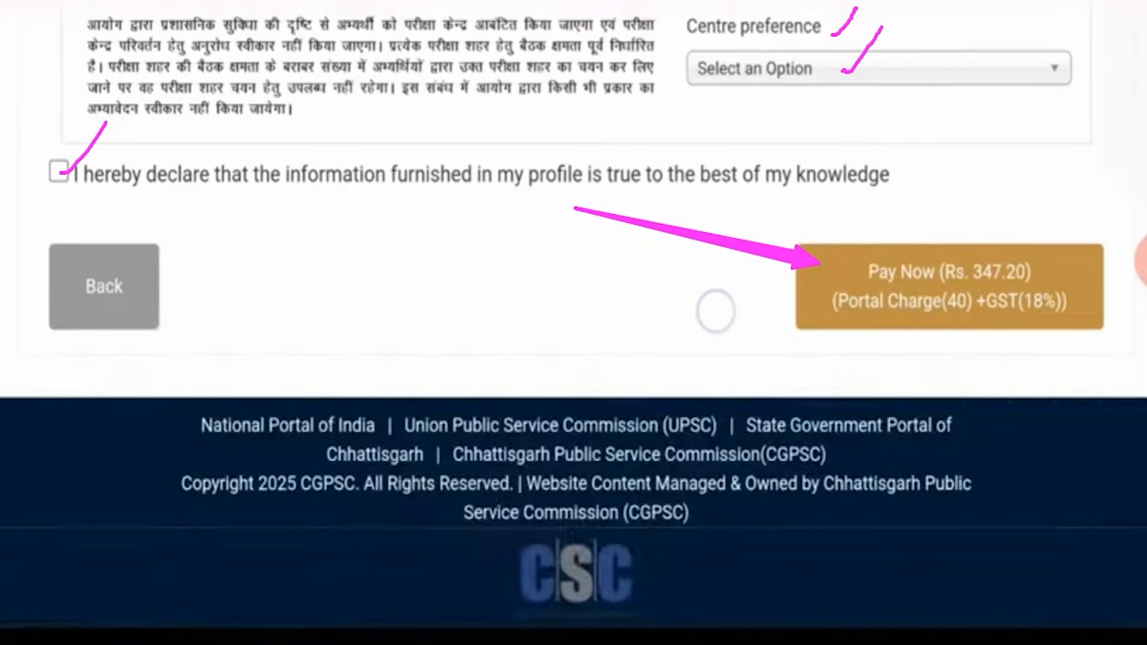
mouse_move(962, 254)
left_mouse_down()
mouse_move(870, 239)
mouse_move(825, 304)
mouse_move(1059, 347)
mouse_move(1047, 235)
mouse_move(967, 251)
left_mouse_up()
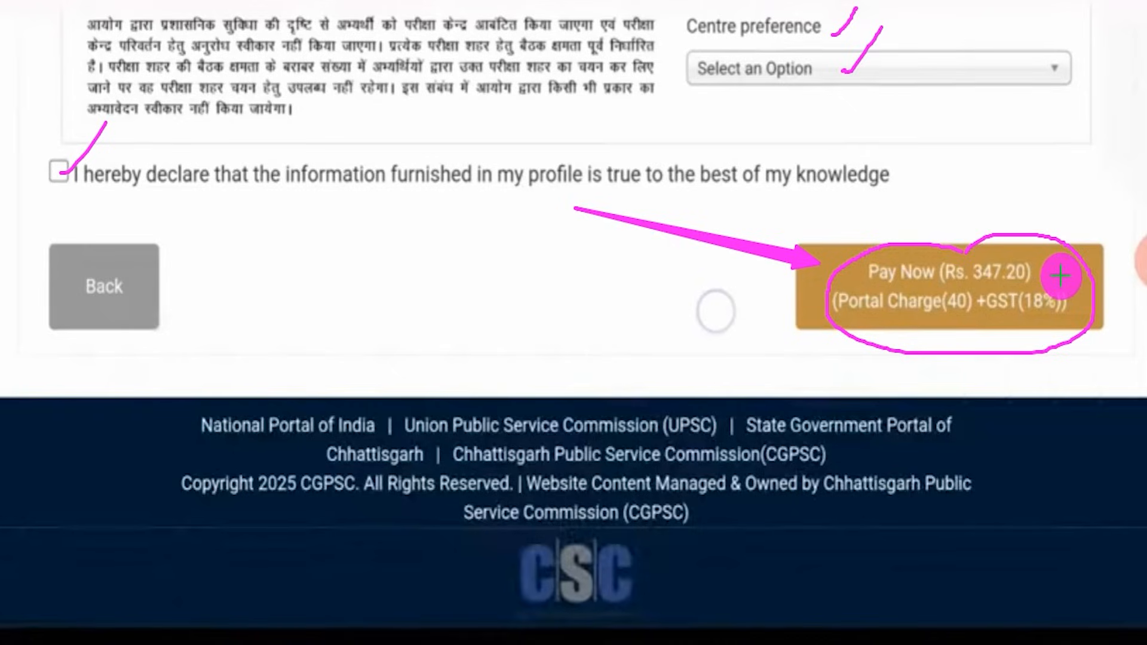
key("e")
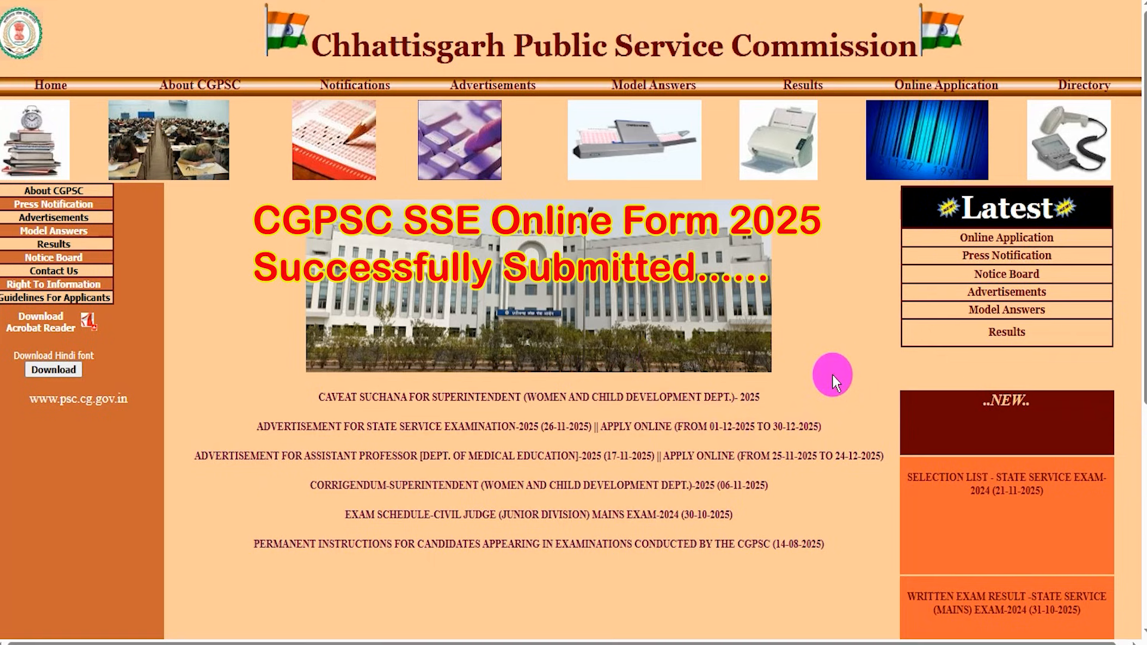
Step: Look over the CGPSC home page and its Online Application list, and return to the home page
scroll(832, 374, "down", 4)
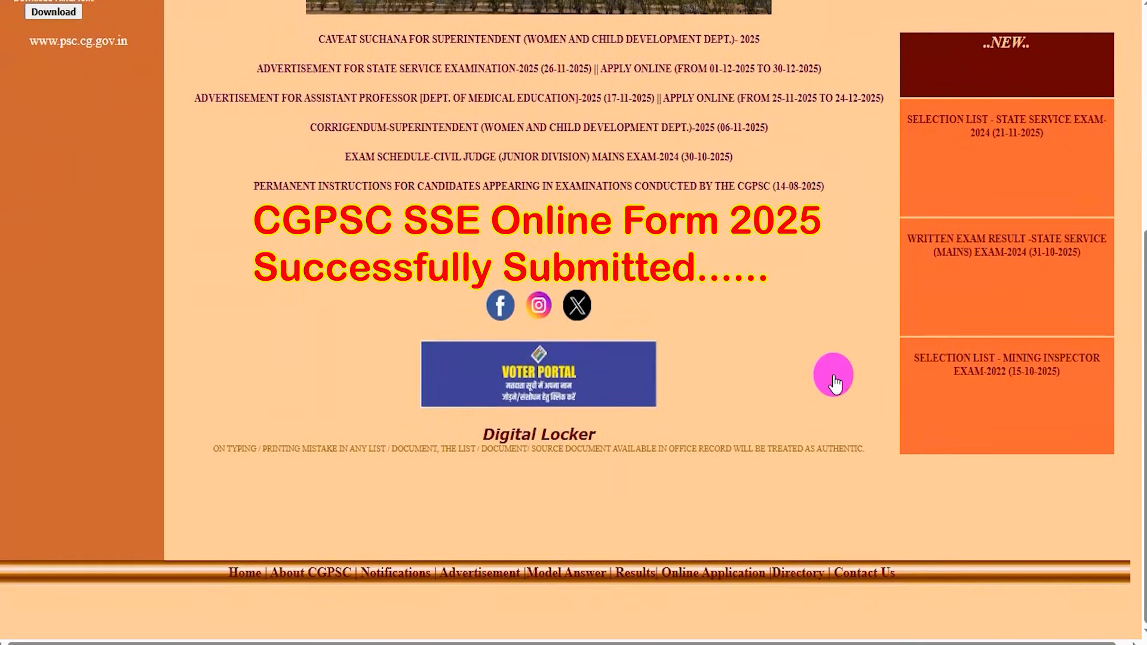
scroll(832, 378, "up", 4)
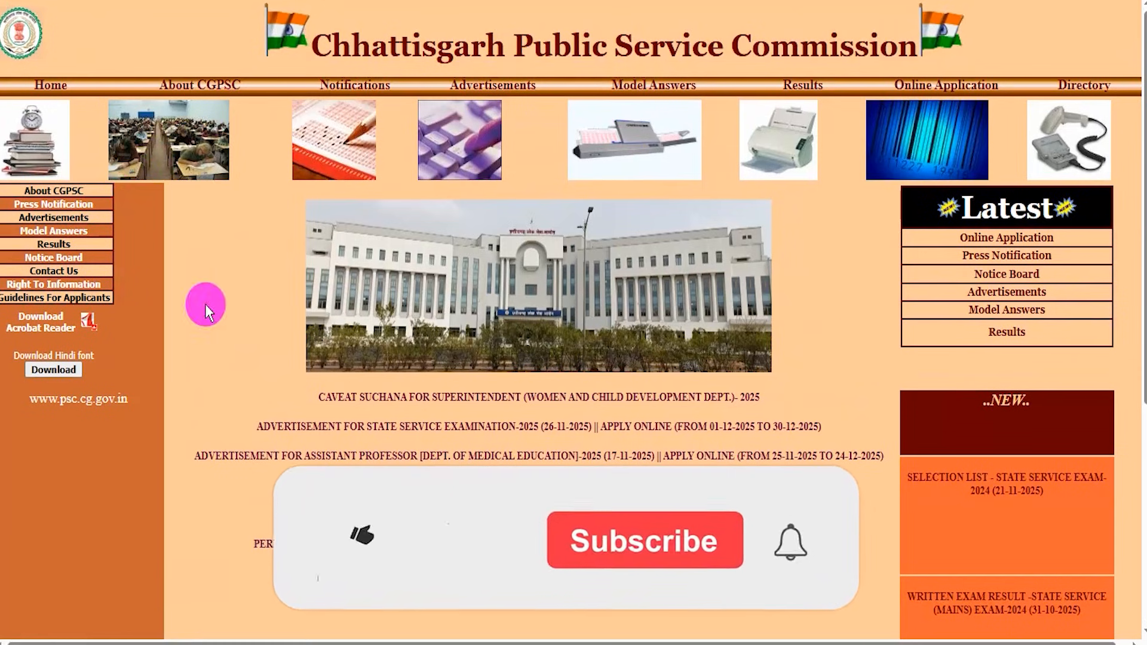
left_click(1017, 241)
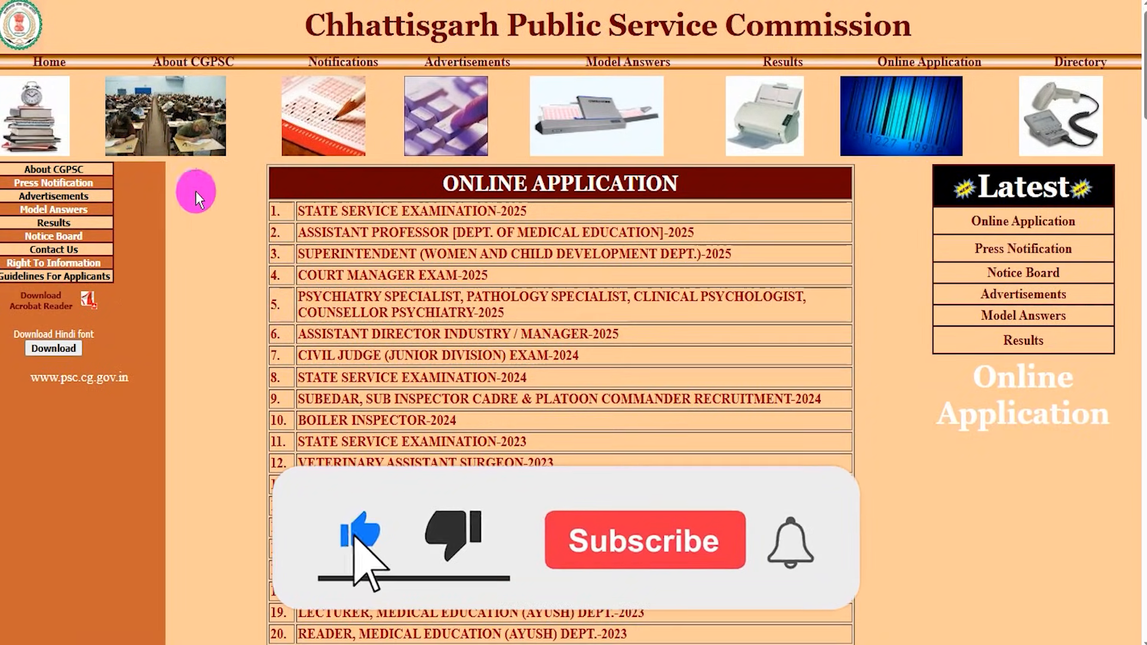
left_click(55, 59)
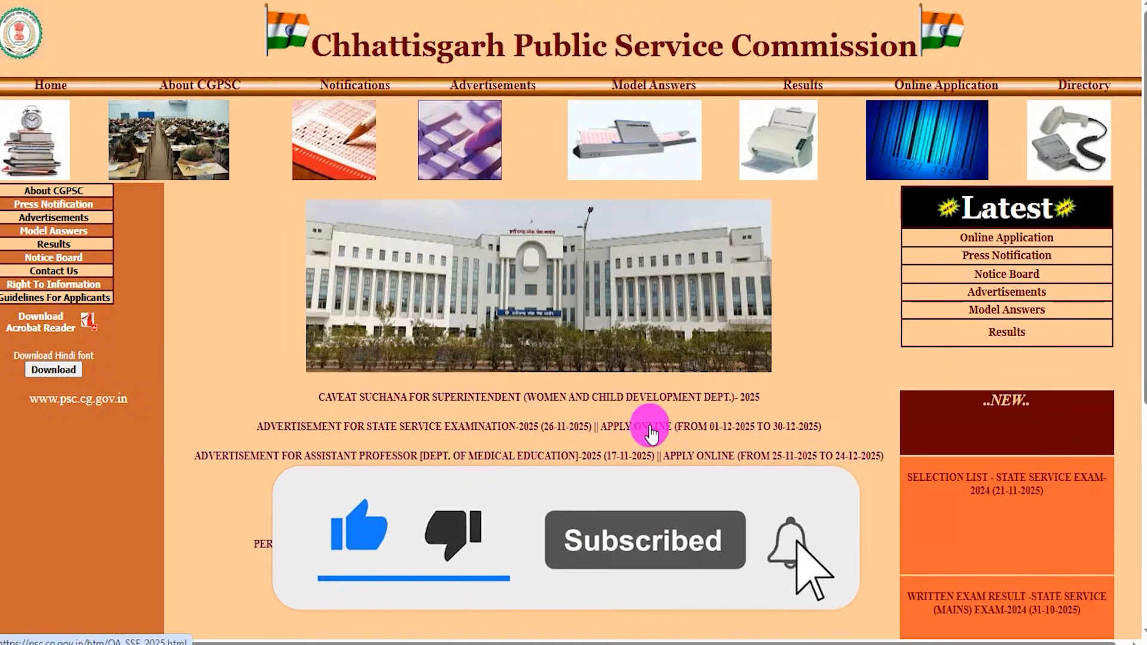